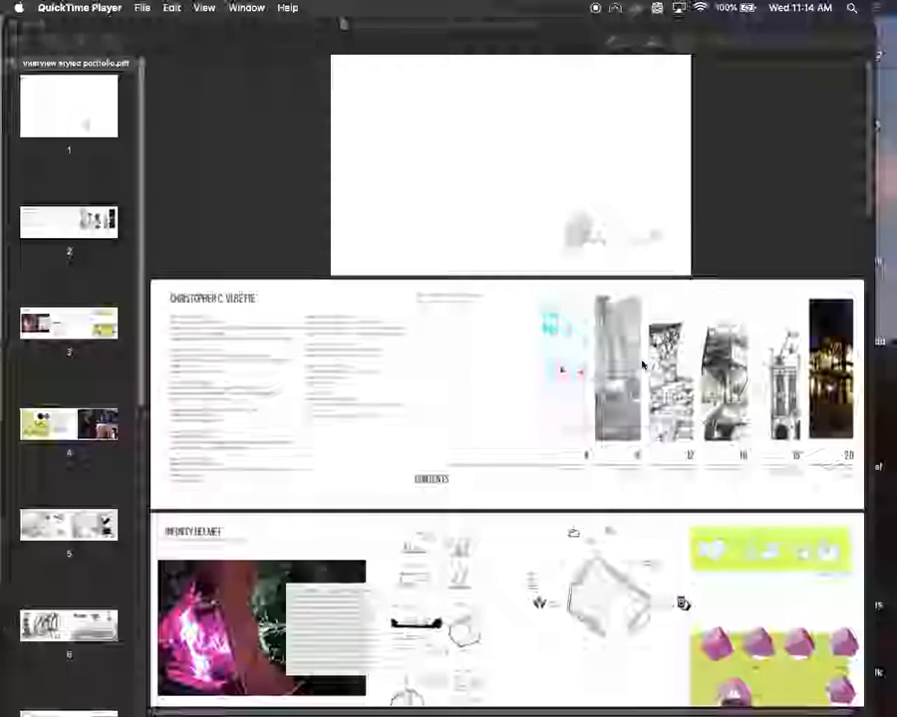
Look through the opening spreads of the sample portfolio PDF and minimize its window
{"action": "scroll", "coordinate": [637, 365], "scroll_direction": "down", "scroll_amount": 3}
{"action": "scroll", "coordinate": [637, 365], "scroll_direction": "down", "scroll_amount": 15}
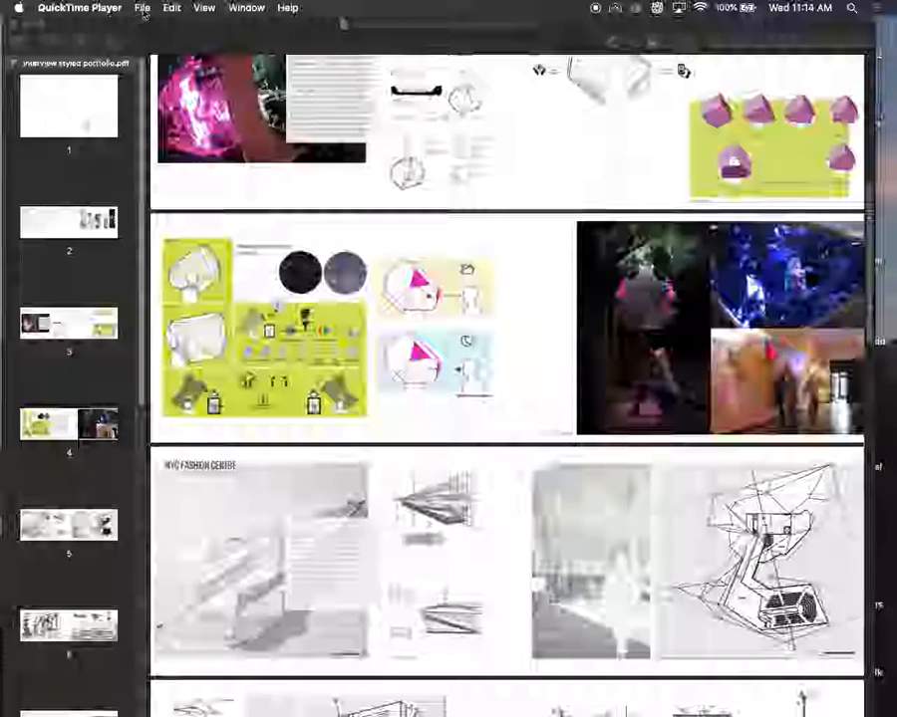
{"action": "left_click_drag", "start_coordinate": [308, 52], "coordinate": [331, 39]}
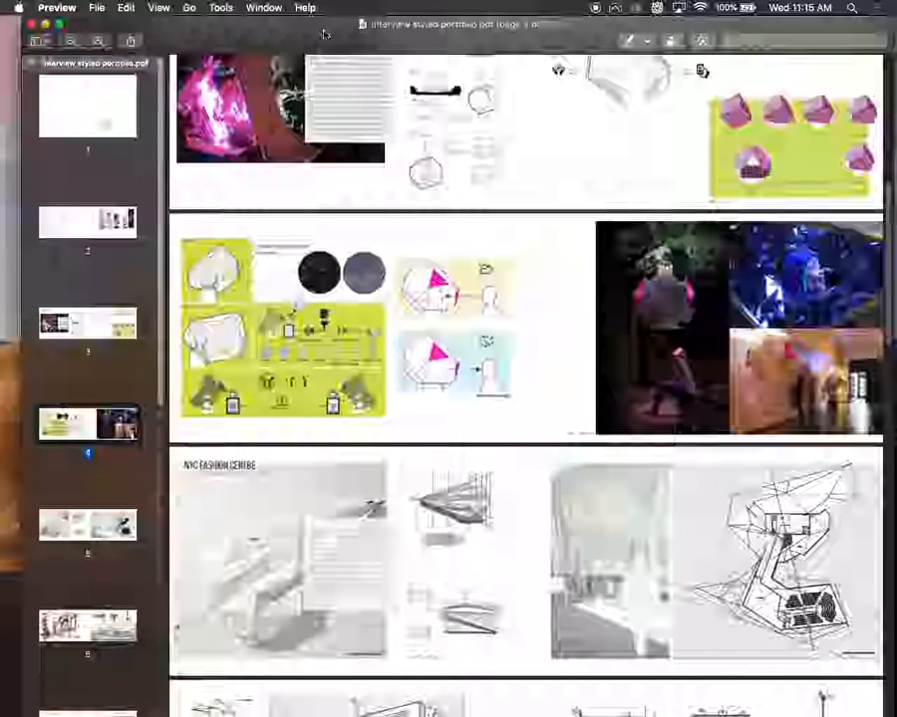
{"action": "left_click", "coordinate": [45, 24]}
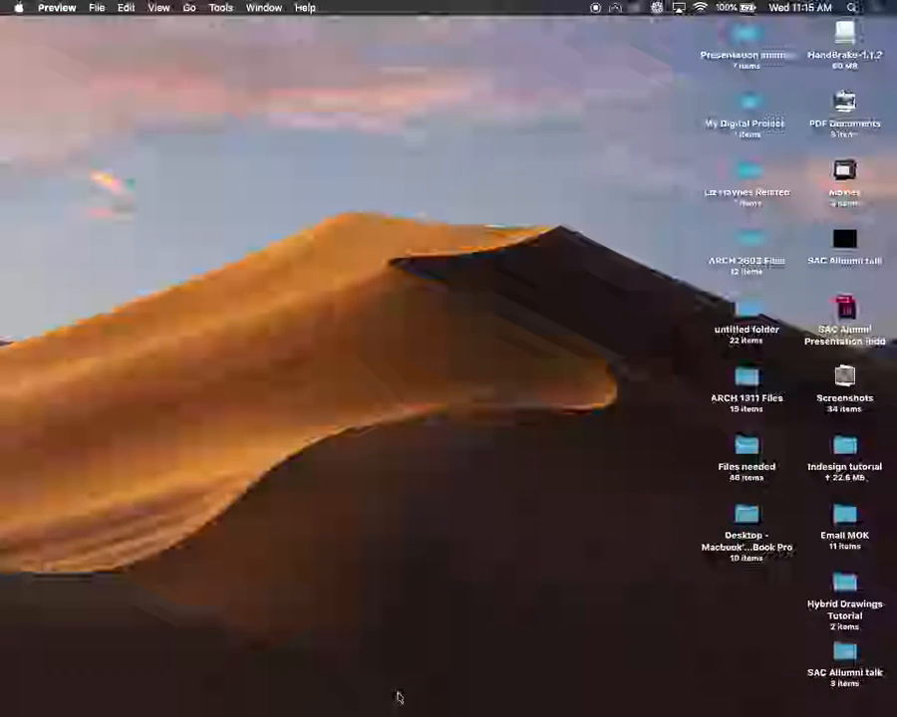
Switch to InDesign and start a new document
{"action": "mouse_move", "coordinate": [378, 710]}
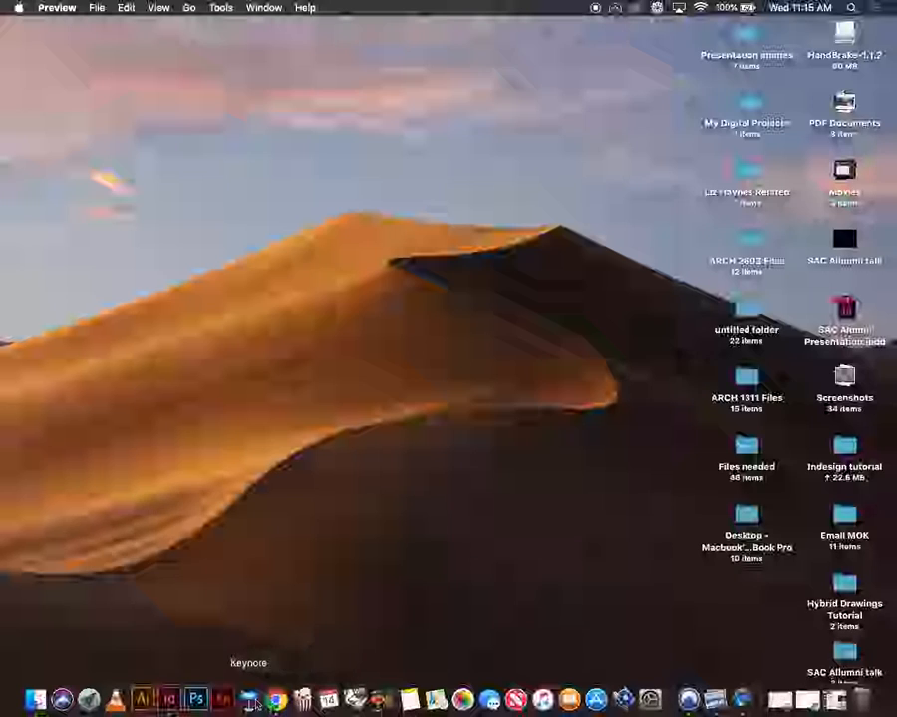
{"action": "left_click", "coordinate": [169, 700]}
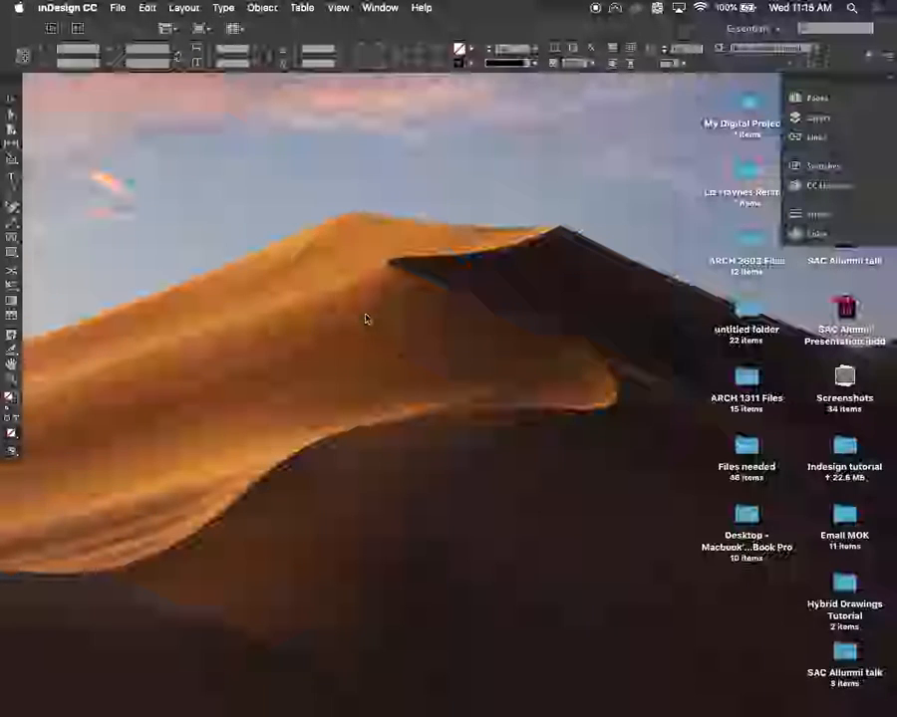
{"action": "left_click", "coordinate": [117, 8]}
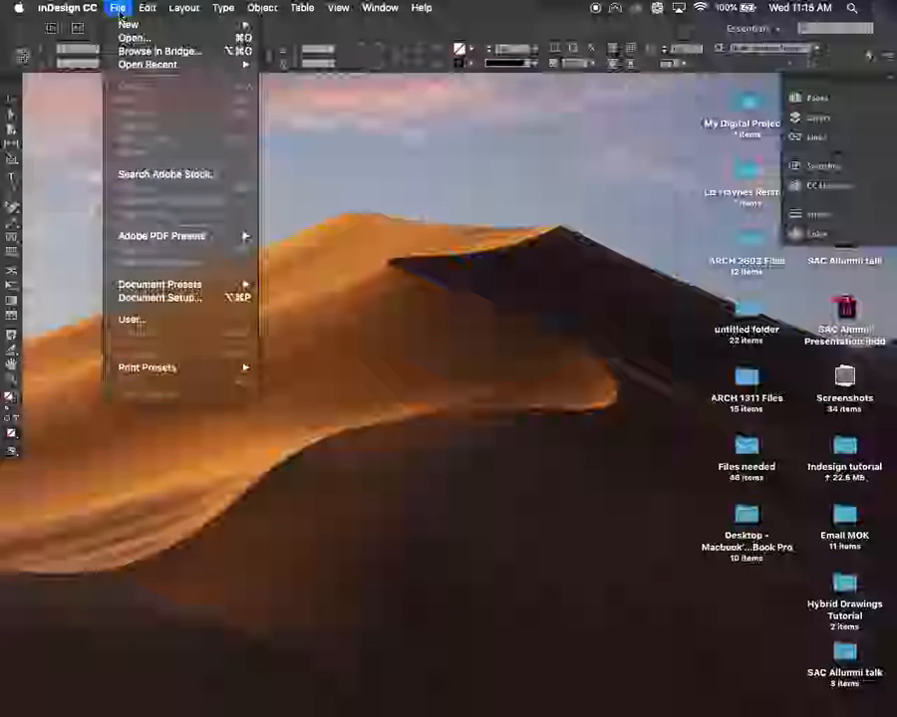
{"action": "mouse_move", "coordinate": [235, 23]}
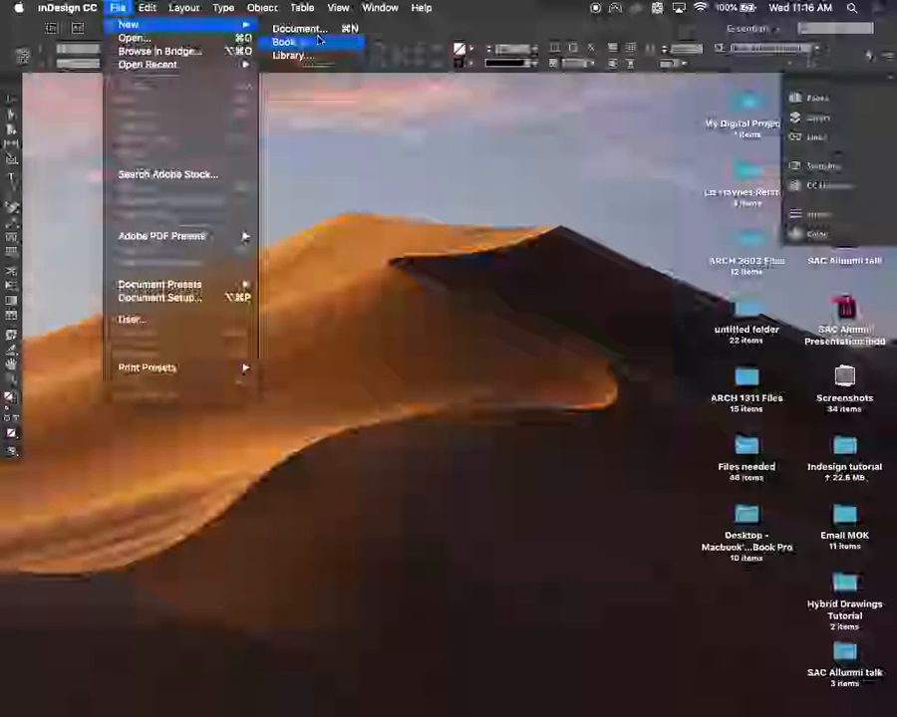
{"action": "mouse_move", "coordinate": [130, 24]}
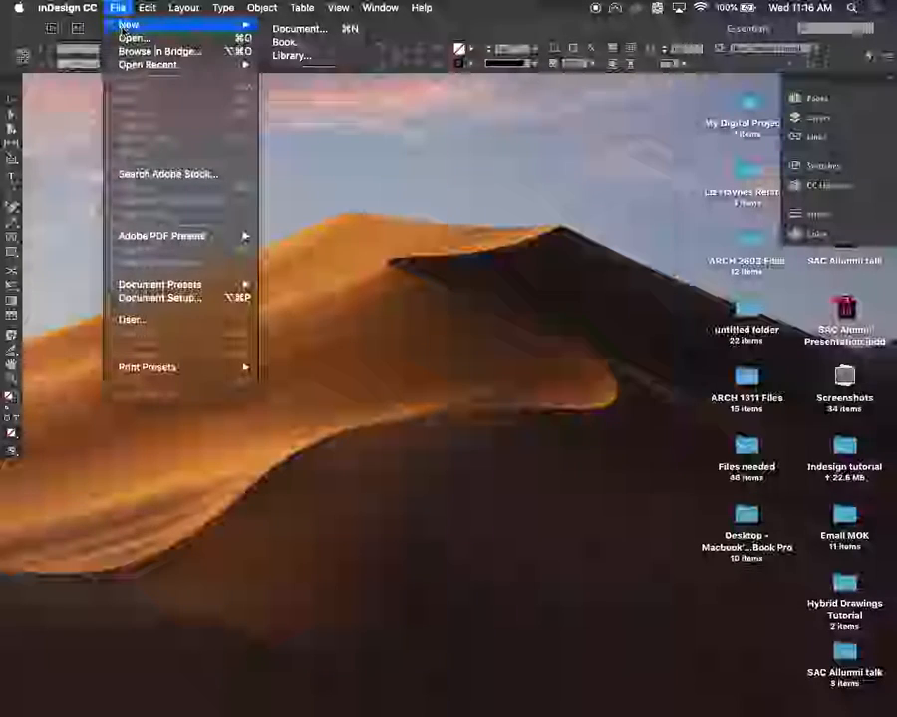
{"action": "left_click", "coordinate": [297, 28]}
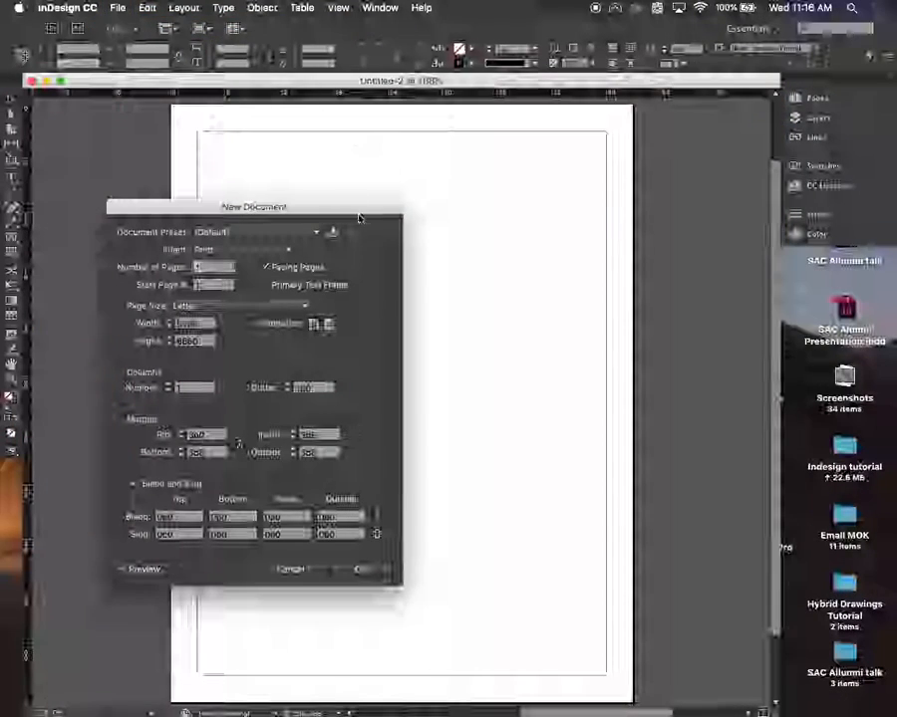
Set the new document's number of pages to 25
{"action": "left_click_drag", "start_coordinate": [341, 207], "coordinate": [753, 201]}
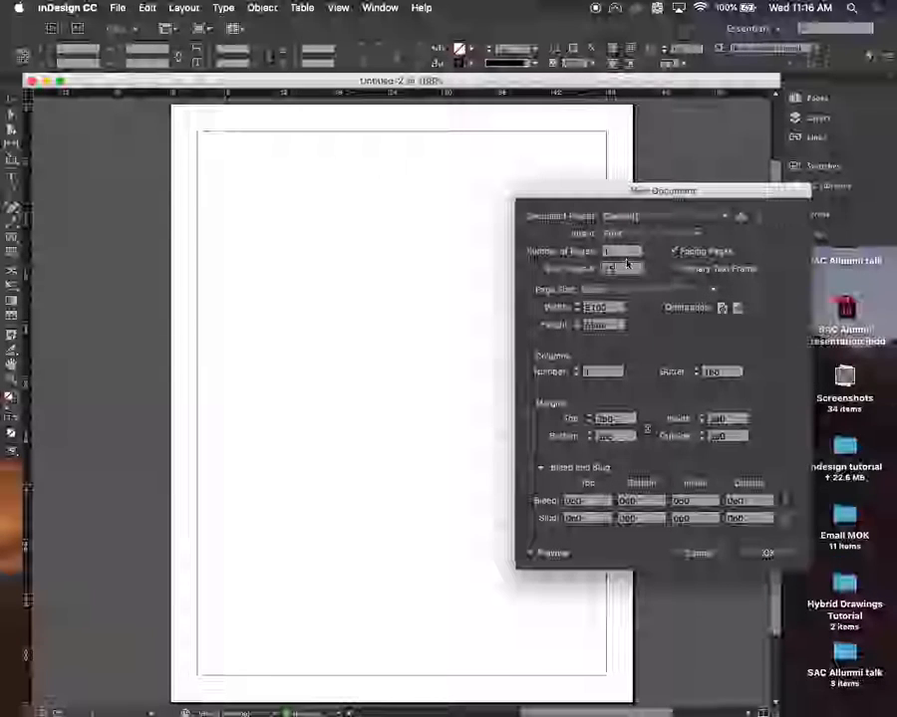
{"action": "left_click_drag", "start_coordinate": [634, 270], "coordinate": [596, 253]}
{"action": "type", "text": "125"}
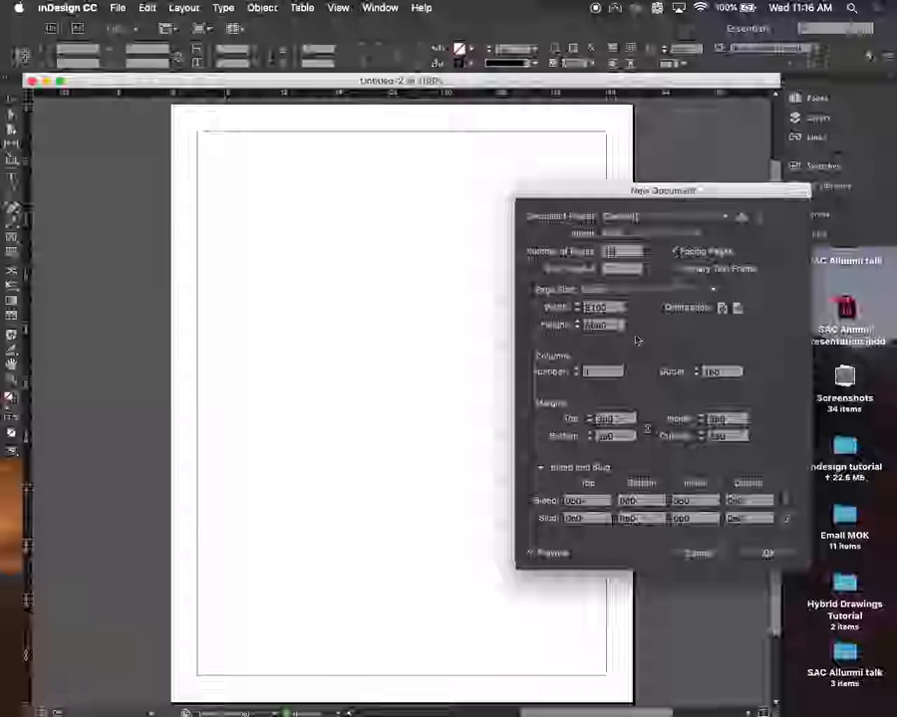
Define a custom page size 11 in wide and 6 in high for the new document
{"action": "left_click", "coordinate": [633, 291]}
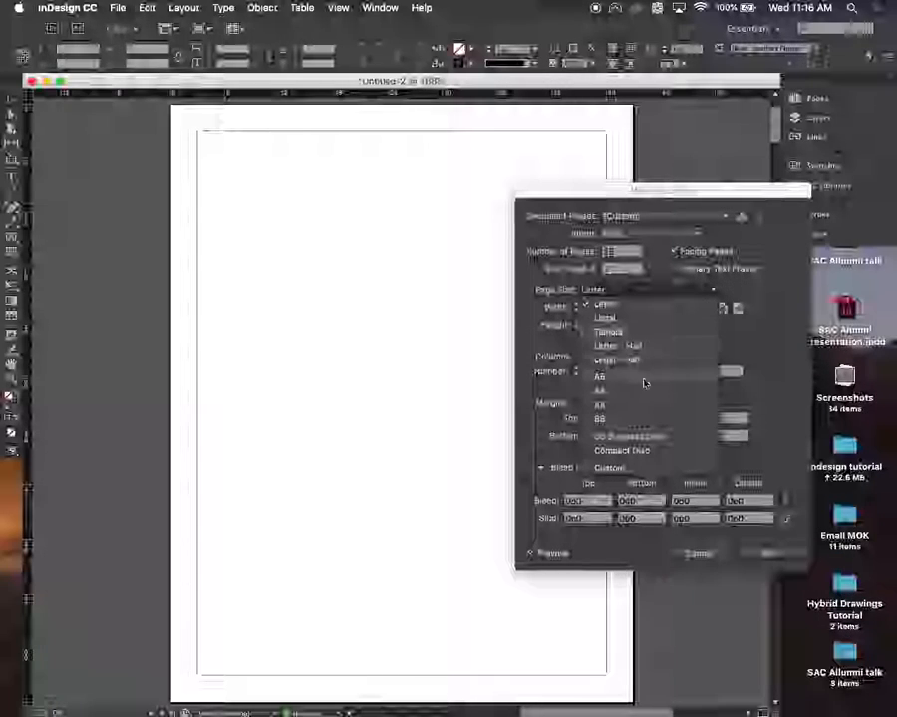
{"action": "left_click", "coordinate": [656, 467]}
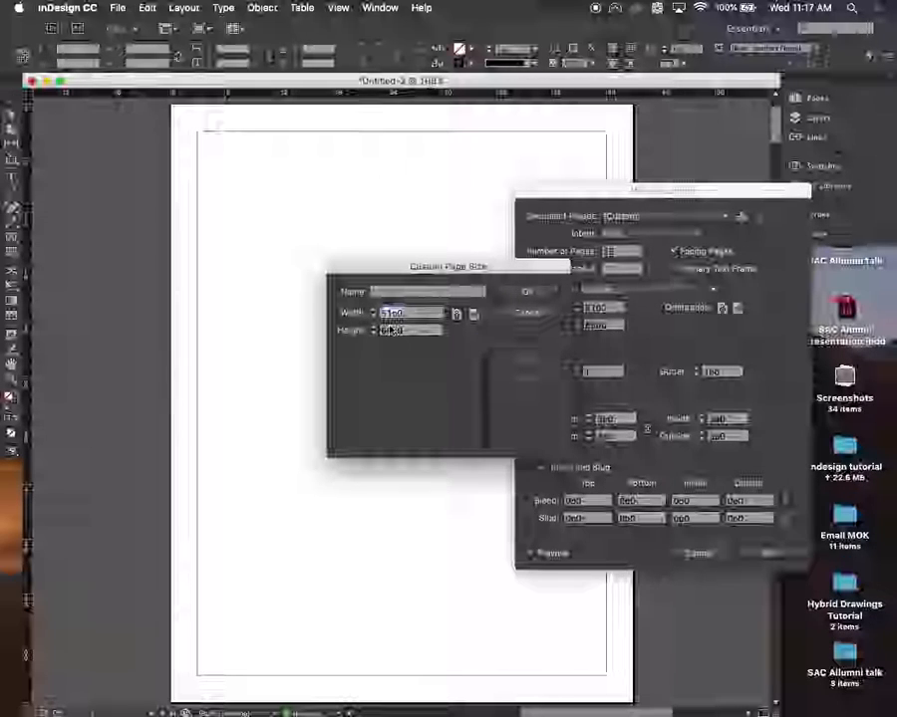
{"action": "type", "text": "11 in"}
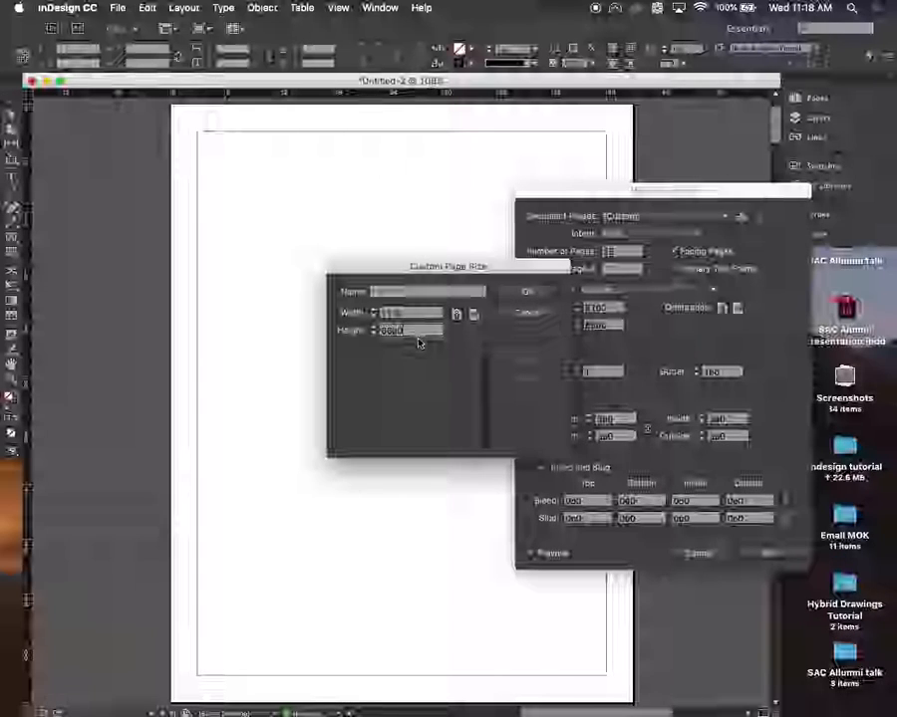
{"action": "left_click_drag", "start_coordinate": [409, 331], "coordinate": [353, 332]}
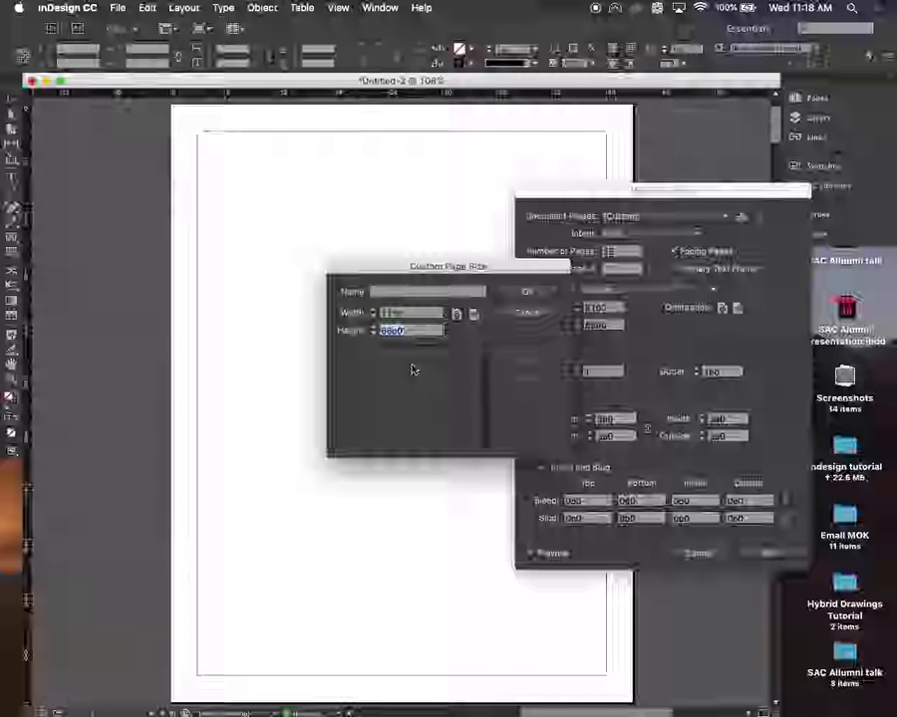
{"action": "type", "text": "6in"}
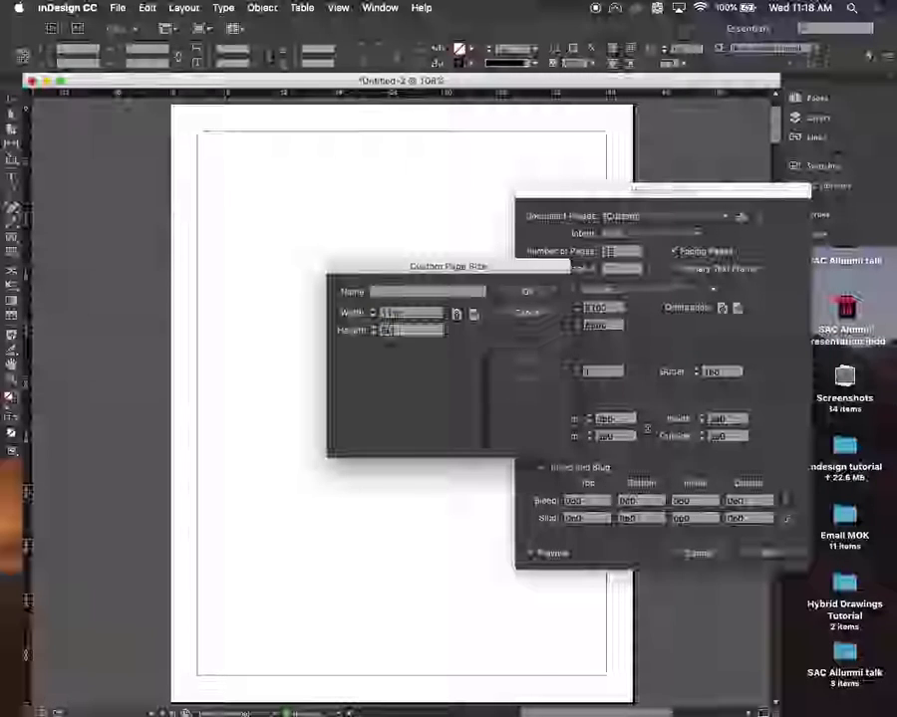
{"action": "key", "text": "Return"}
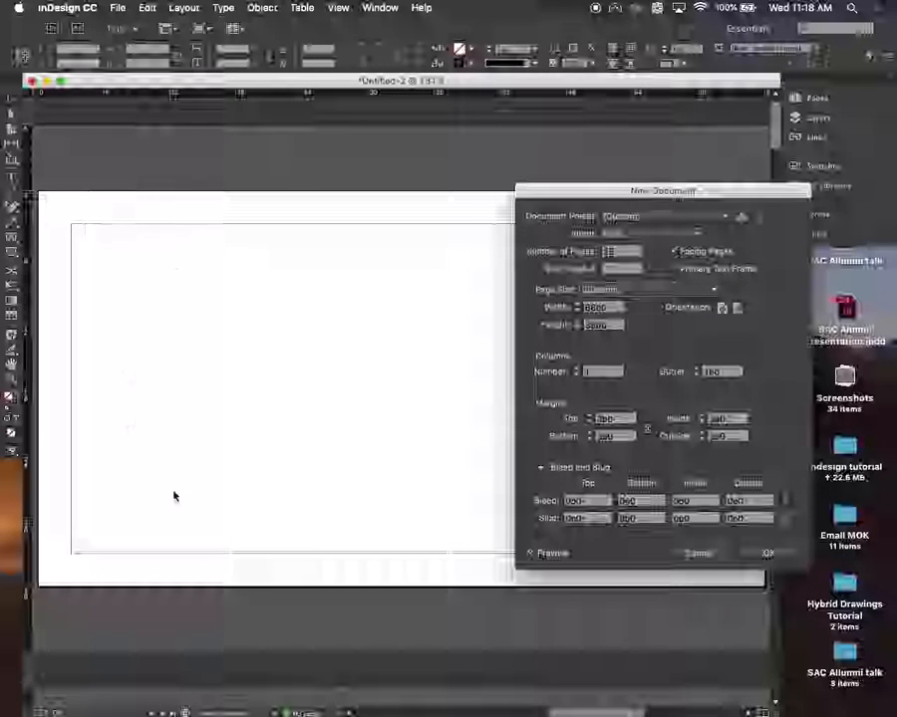
Increase the linked top, bottom, inside and outside margins to 5p4
{"action": "left_click_drag", "start_coordinate": [681, 191], "coordinate": [609, 138]}
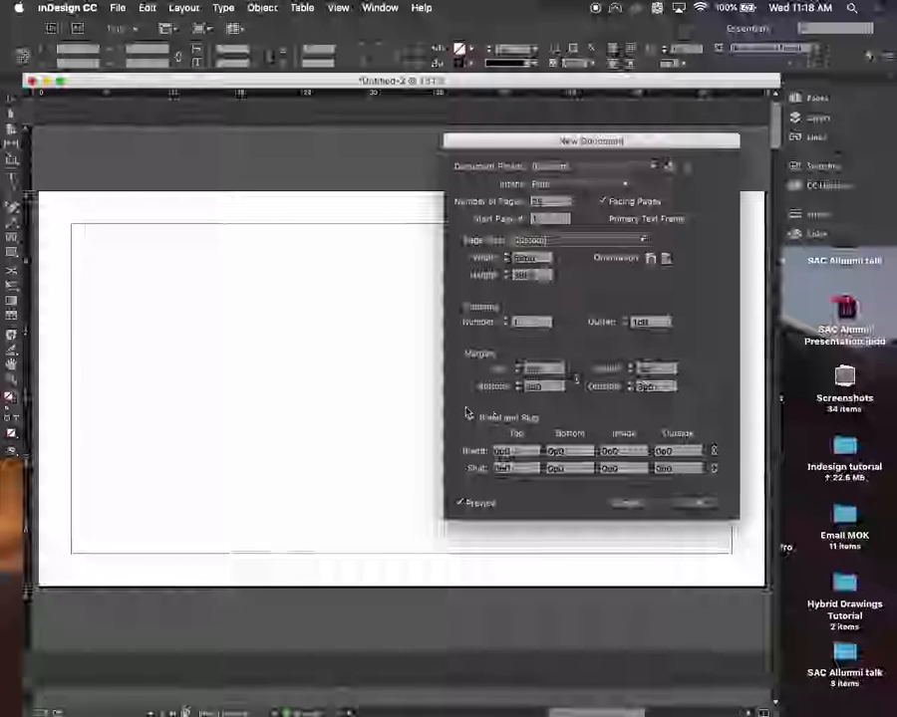
{"action": "left_click", "coordinate": [517, 367]}
{"action": "left_click", "coordinate": [517, 367]}
{"action": "left_click", "coordinate": [517, 367]}
{"action": "left_click", "coordinate": [517, 367]}
{"action": "left_click", "coordinate": [517, 366]}
{"action": "left_click", "coordinate": [517, 366]}
{"action": "left_click", "coordinate": [517, 367]}
{"action": "left_click", "coordinate": [518, 367]}
{"action": "left_click", "coordinate": [517, 366]}
{"action": "left_click", "coordinate": [517, 367]}
{"action": "left_click", "coordinate": [518, 367]}
{"action": "left_click", "coordinate": [517, 366]}
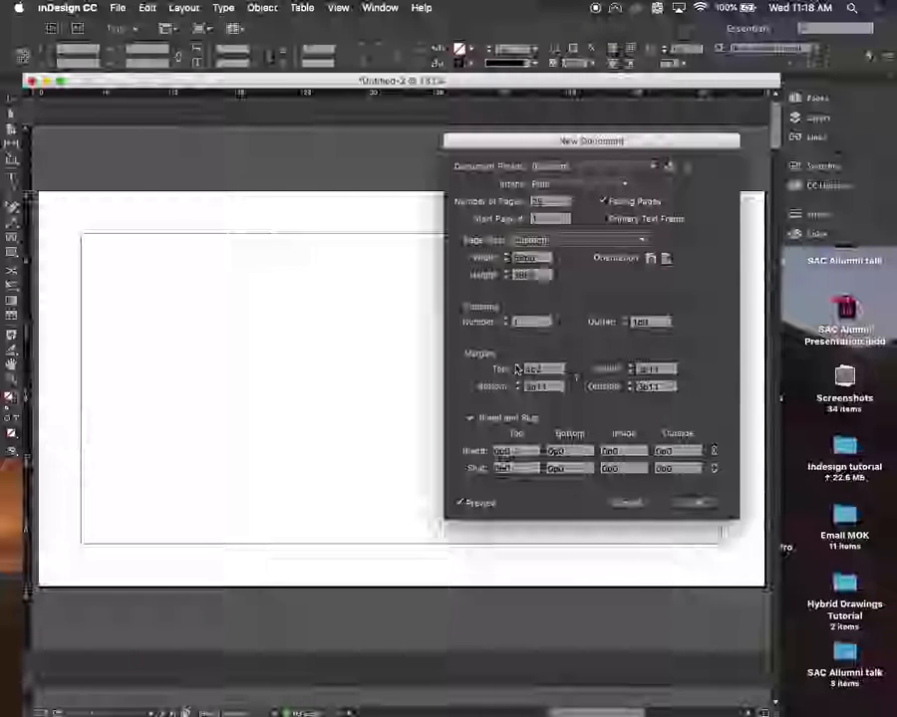
{"action": "left_click", "coordinate": [578, 382]}
{"action": "left_click", "coordinate": [579, 383]}
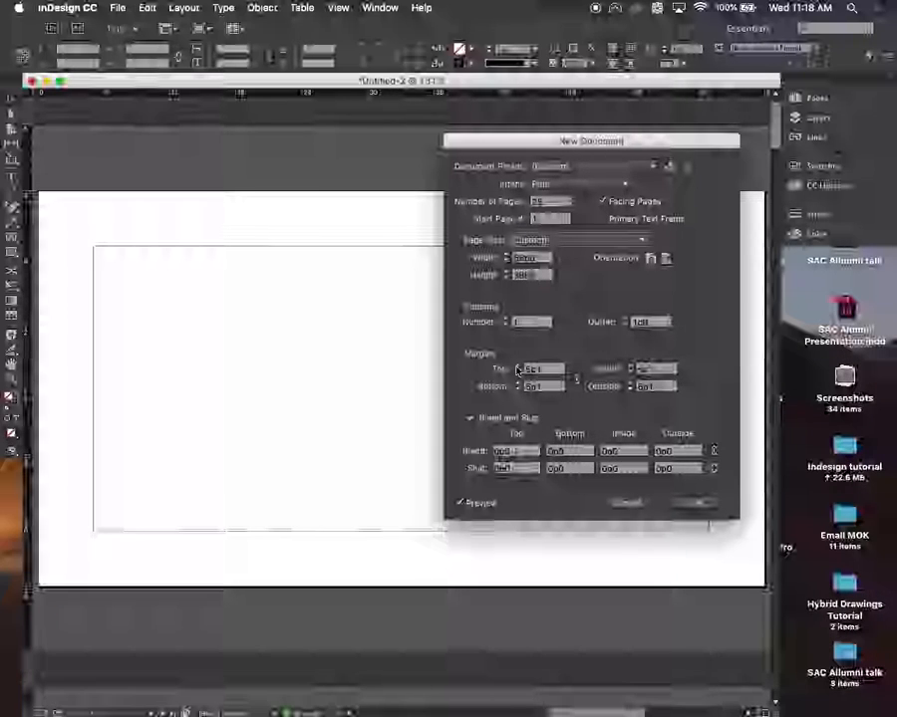
{"action": "left_click", "coordinate": [517, 368]}
{"action": "left_click", "coordinate": [517, 367]}
{"action": "left_click", "coordinate": [517, 367]}
{"action": "left_click", "coordinate": [517, 366]}
{"action": "left_click", "coordinate": [517, 372]}
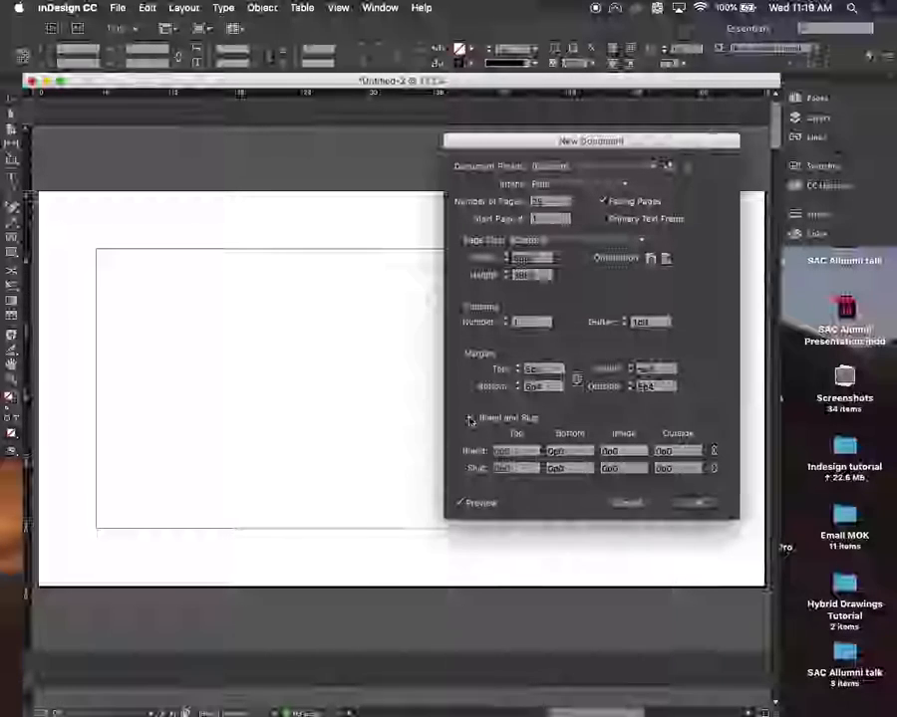
Check the Bleed and Slug settings and create the document
{"action": "left_click", "coordinate": [479, 419]}
{"action": "left_click", "coordinate": [479, 420]}
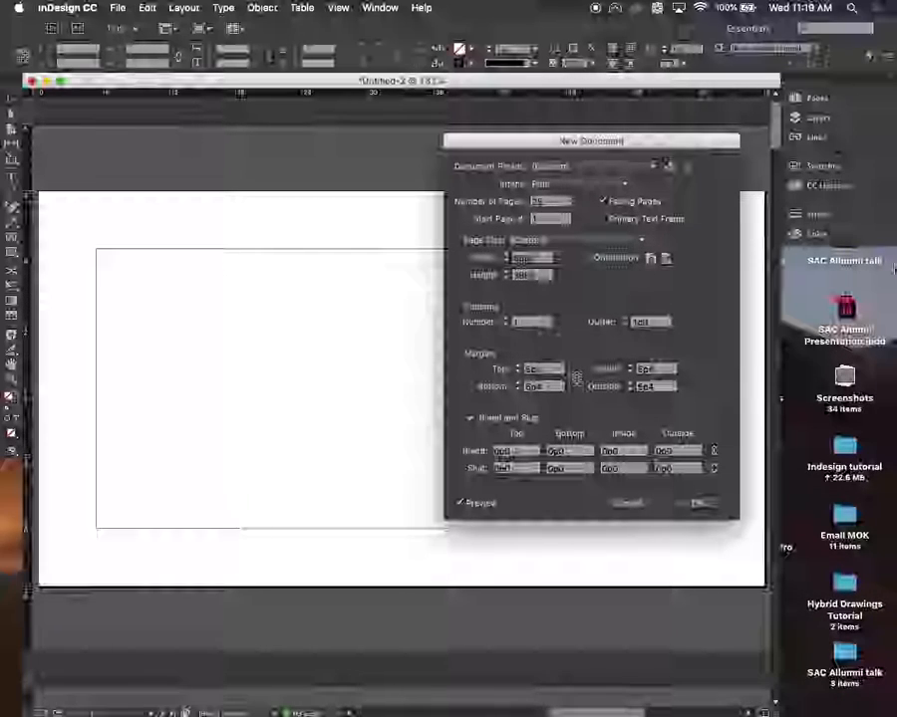
{"action": "left_click", "coordinate": [698, 508]}
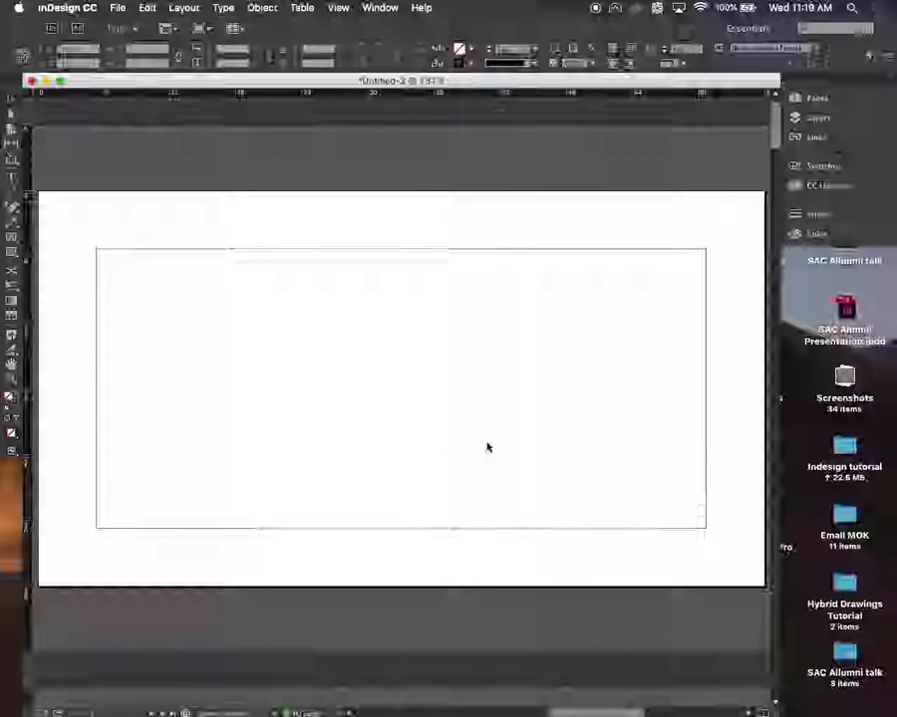
Look over the new document's facing-page spreads and show the page thumbnails
{"action": "scroll", "coordinate": [480, 395], "scroll_direction": "down", "scroll_amount": 10}
{"action": "key", "text": "super+minus"}
{"action": "key", "text": "super+minus"}
{"action": "key", "text": "super+minus"}
{"action": "key", "text": "super+minus"}
{"action": "key", "text": "super+minus"}
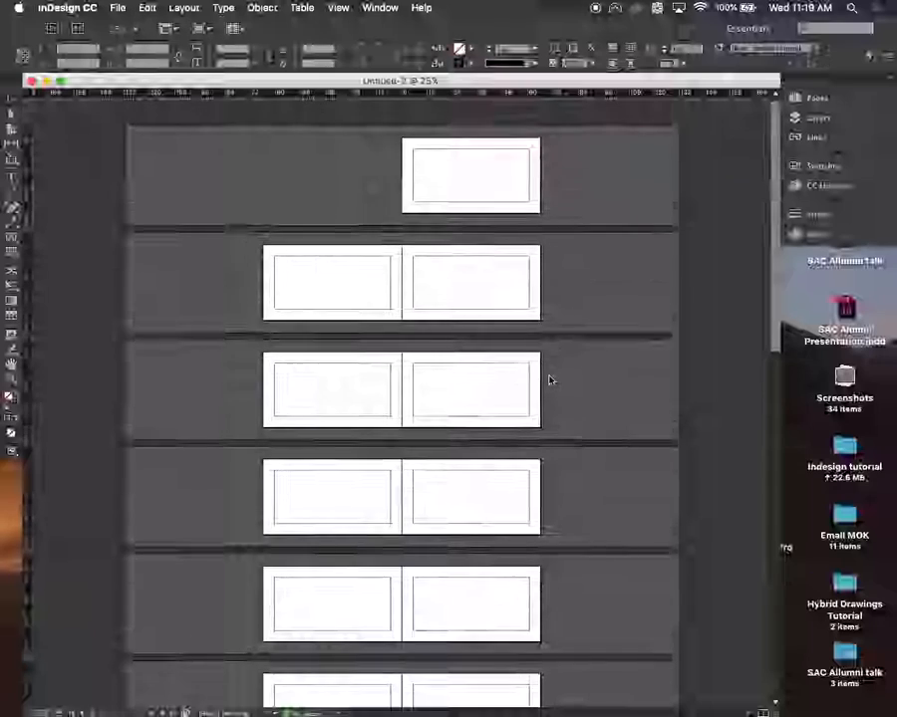
{"action": "scroll", "coordinate": [488, 184], "scroll_direction": "down", "scroll_amount": 3}
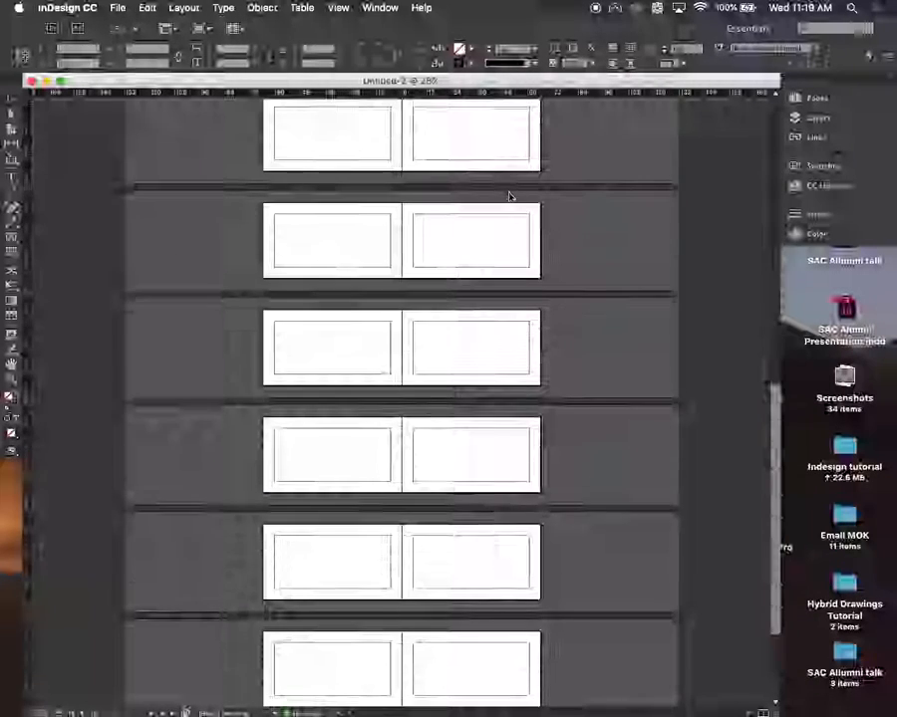
{"action": "scroll", "coordinate": [478, 200], "scroll_direction": "up", "scroll_amount": 3}
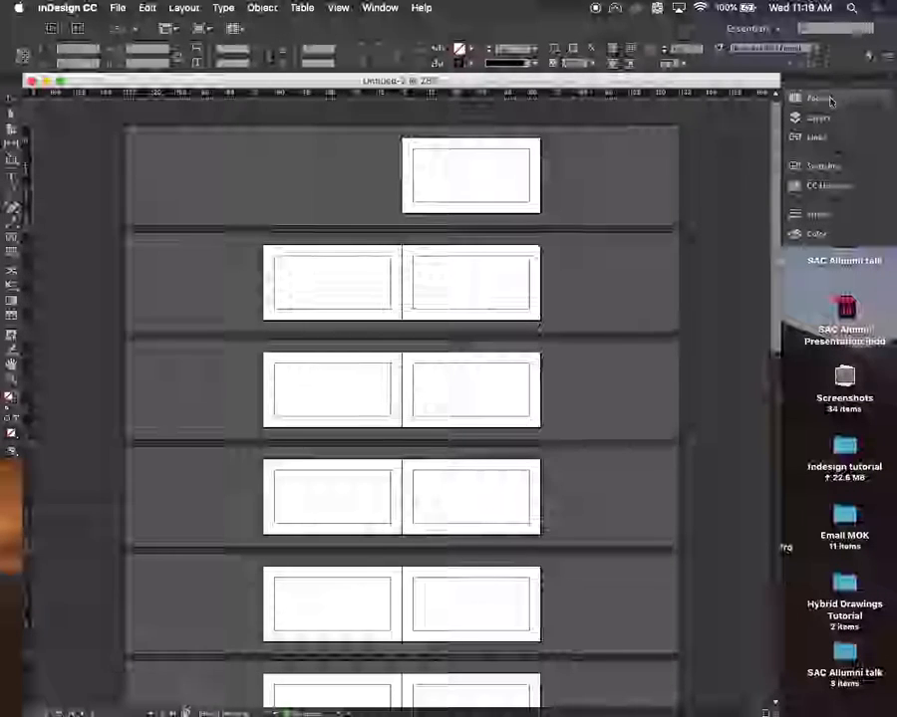
{"action": "left_click", "coordinate": [827, 98]}
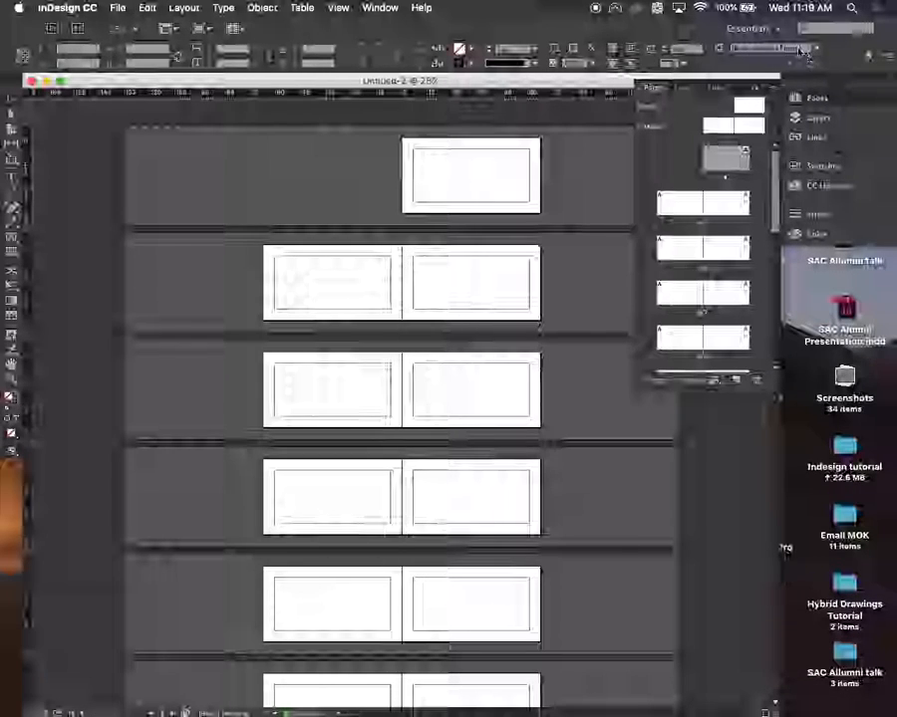
Try the Book workspace and return to the Essentials workspace
{"action": "left_click", "coordinate": [759, 29]}
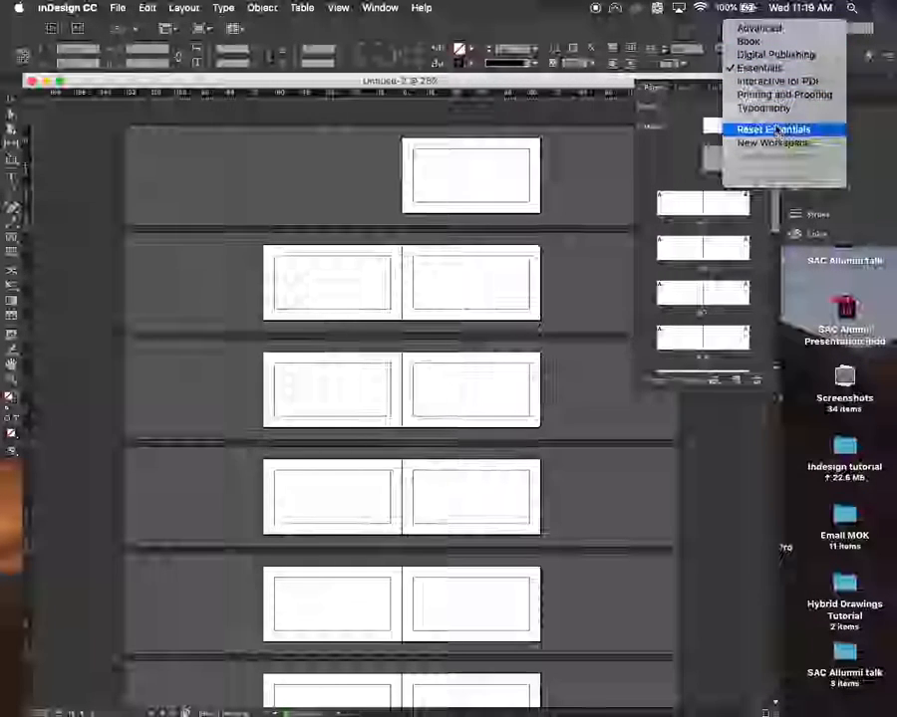
{"action": "left_click", "coordinate": [763, 42]}
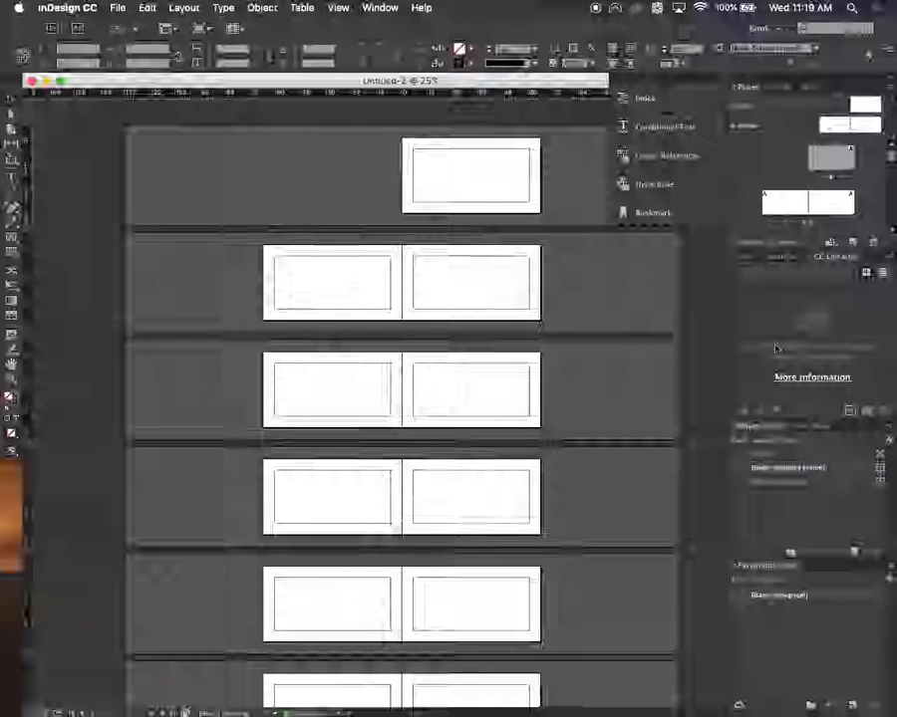
{"action": "left_click", "coordinate": [772, 28]}
{"action": "left_click", "coordinate": [784, 68]}
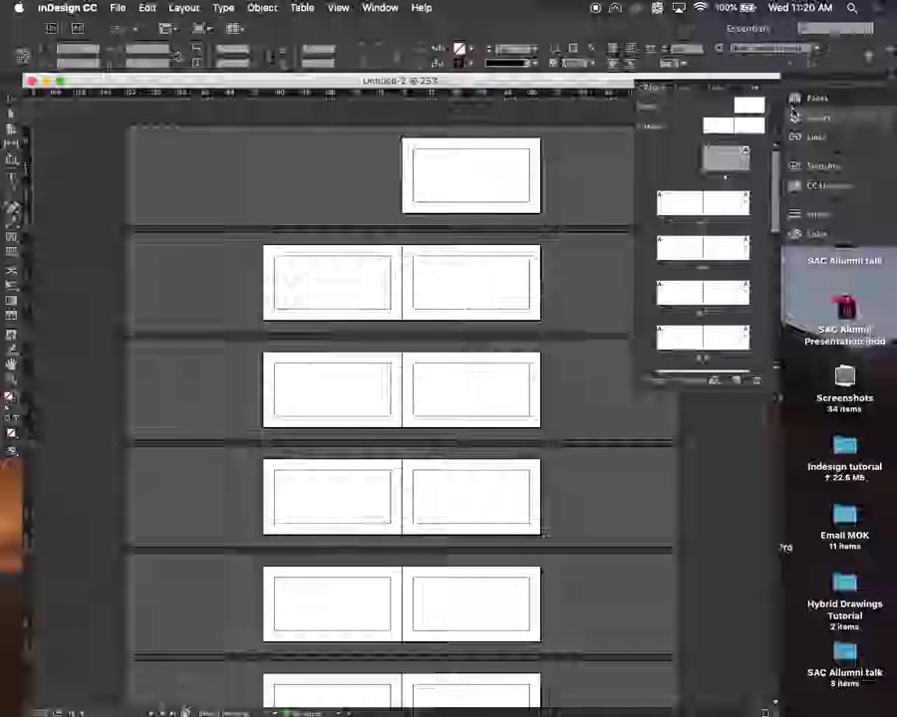
Set the units of both rulers to inches
{"action": "key", "text": "super+r"}
{"action": "key", "text": "super+r"}
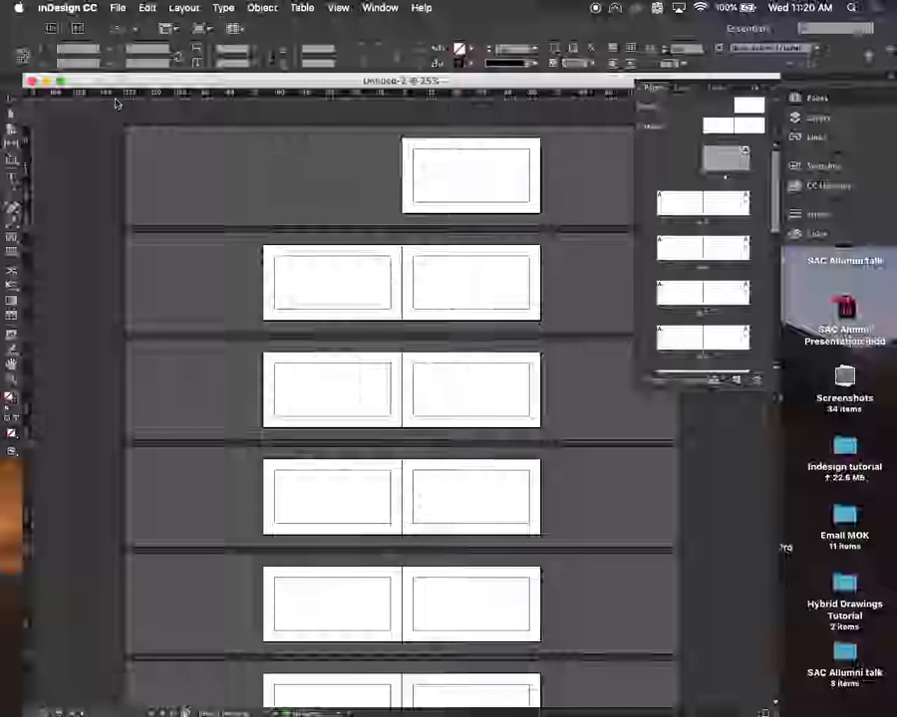
{"action": "right_click", "coordinate": [28, 102]}
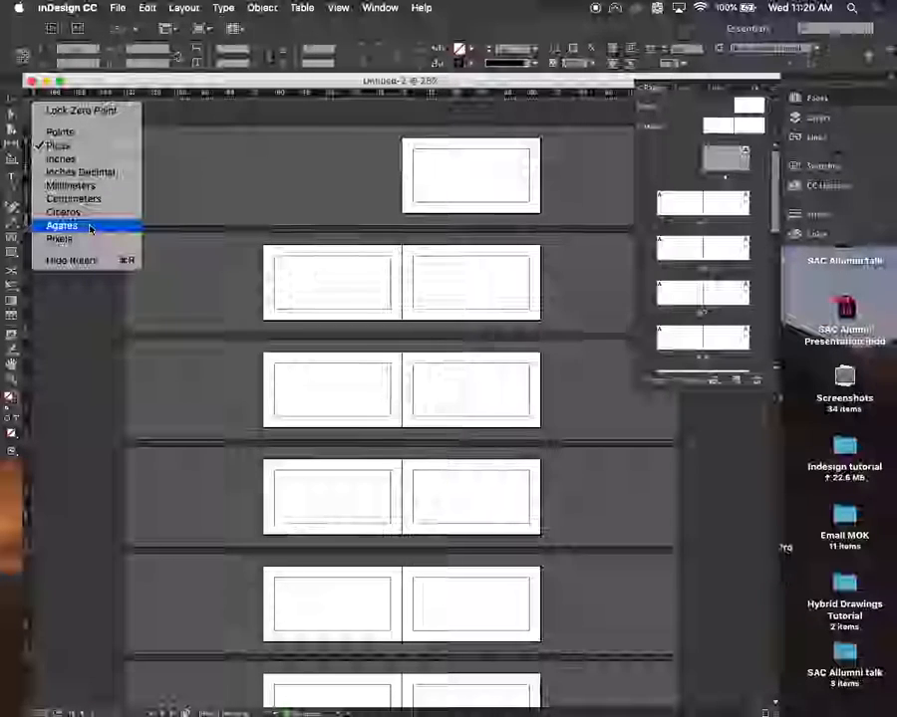
{"action": "left_click", "coordinate": [80, 160]}
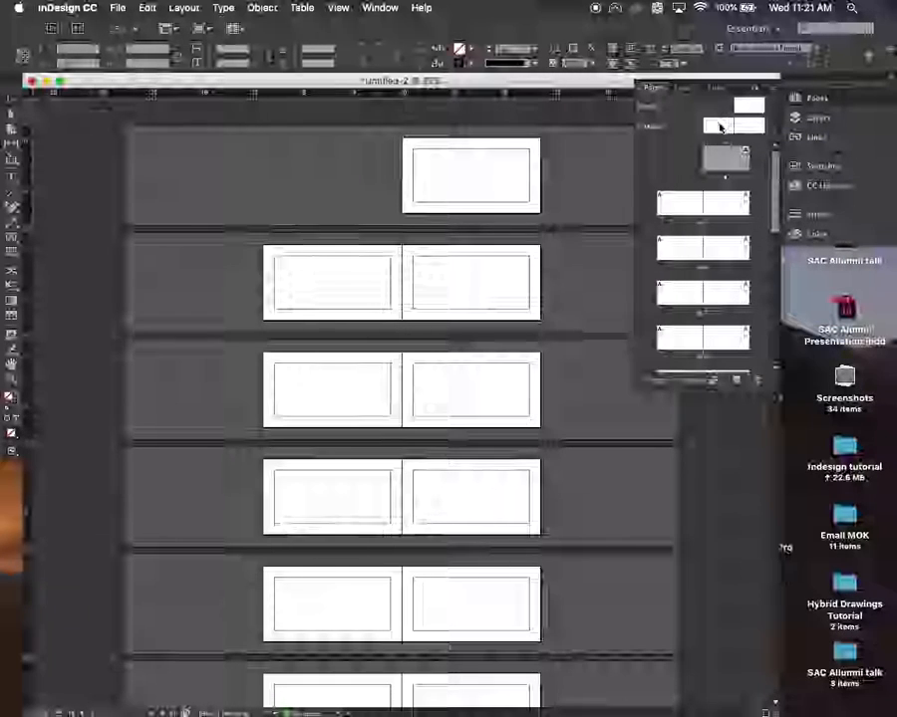
Open the A-Master spread for editing at its left page
{"action": "double_click", "coordinate": [735, 123]}
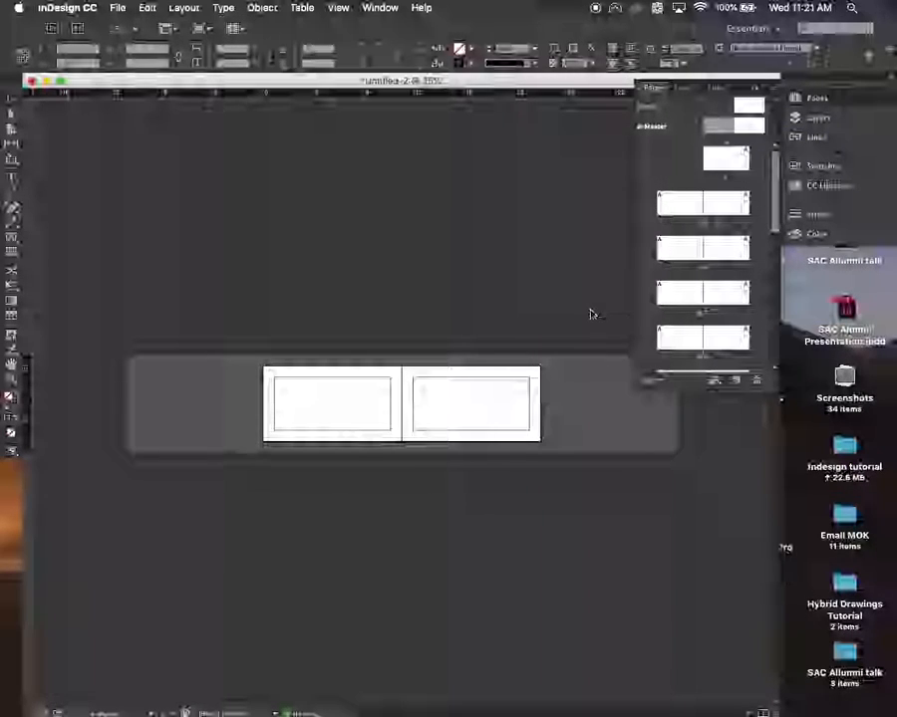
{"action": "key", "text": "super+equal"}
{"action": "key", "text": "super+equal"}
{"action": "key", "text": "super+equal"}
{"action": "left_click_drag", "start_coordinate": [490, 404], "coordinate": [648, 405]}
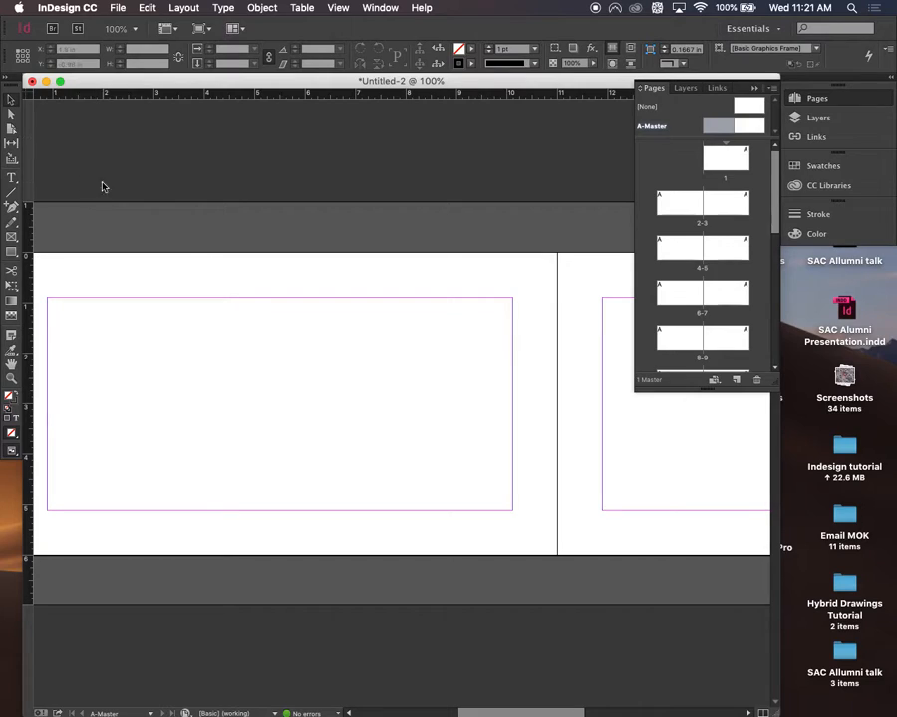
Add horizontal guides at the top margin and near 4.37 in, plus vertical guides at about 2.5, 3.38 and 3.66 in on the left master page
{"action": "left_click_drag", "start_coordinate": [95, 94], "coordinate": [155, 298]}
{"action": "left_click_drag", "start_coordinate": [302, 97], "coordinate": [294, 474]}
{"action": "left_click_drag", "start_coordinate": [26, 234], "coordinate": [127, 251]}
{"action": "left_click_drag", "start_coordinate": [31, 245], "coordinate": [173, 280]}
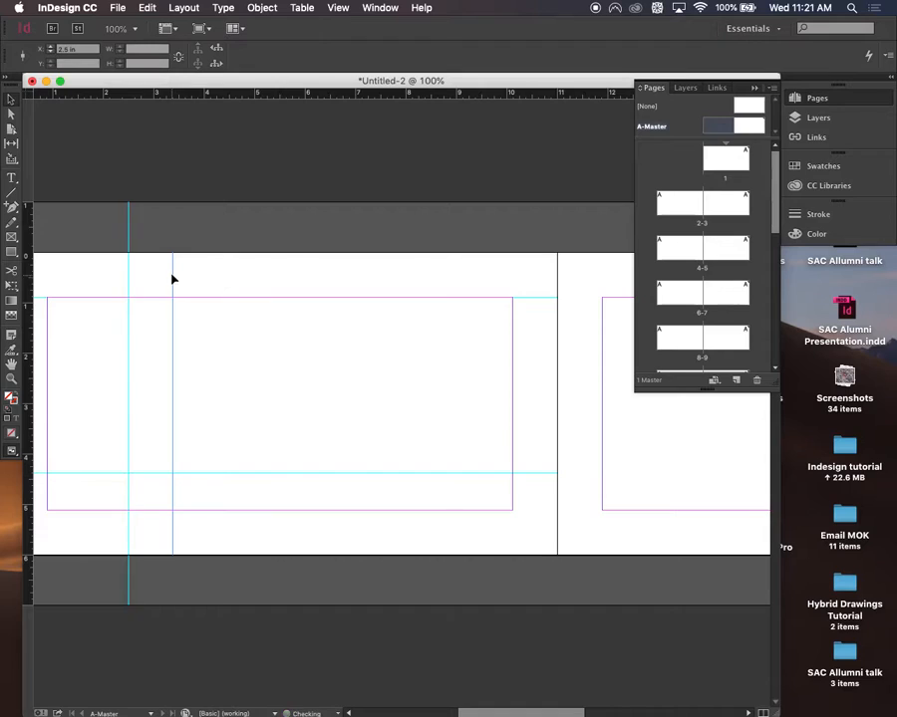
{"action": "left_click_drag", "start_coordinate": [21, 322], "coordinate": [186, 364]}
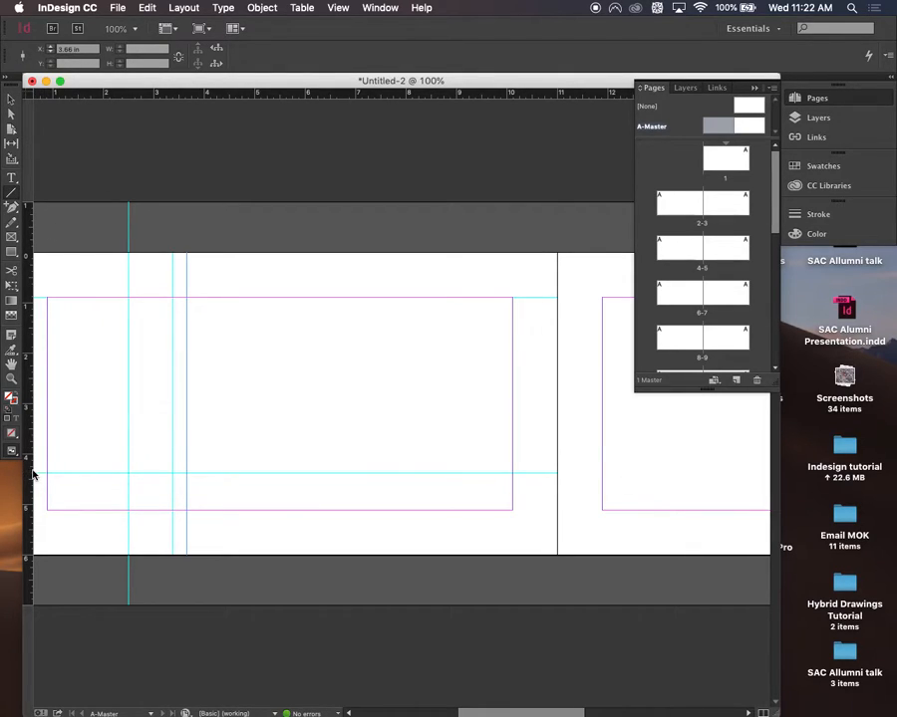
Draw a horizontal line about 10.25 in long along the lower horizontal guide, ending at the spine
{"action": "mouse_move", "coordinate": [37, 475]}
{"action": "left_mouse_down"}
{"action": "mouse_move", "coordinate": [589, 506]}
{"action": "mouse_move", "coordinate": [557, 472]}
{"action": "left_mouse_up"}
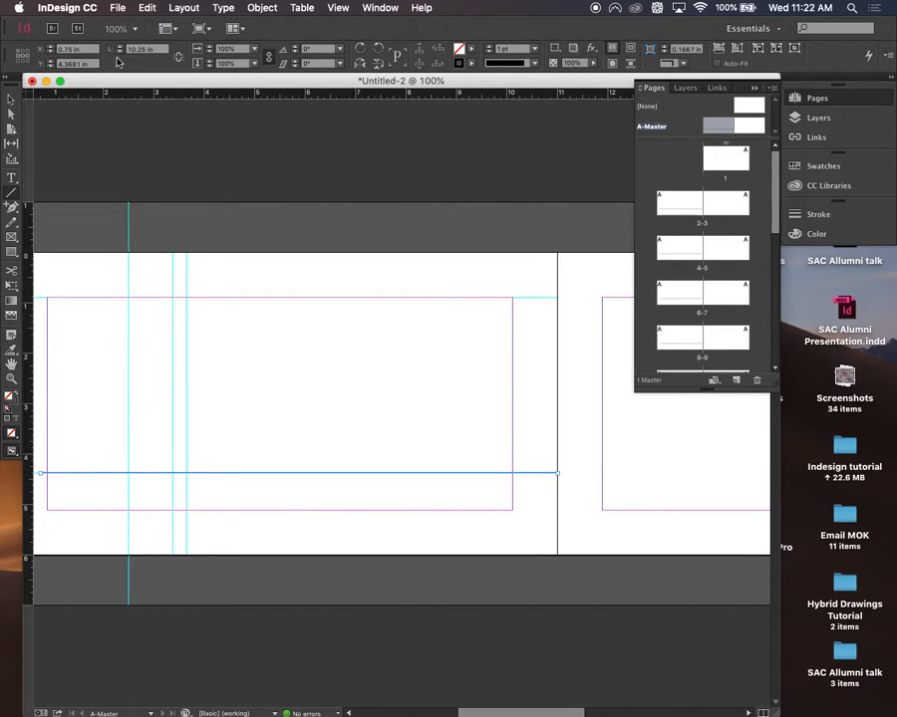
{"action": "left_click", "coordinate": [228, 377]}
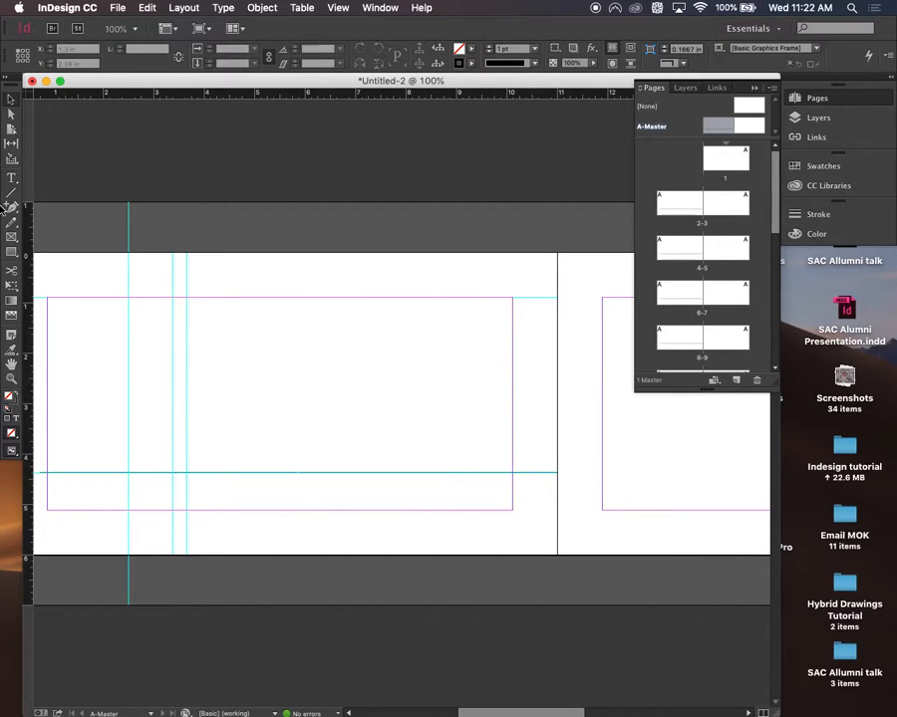
Create a text frame about 3.8 by 0.84 in above the line and enter the owner's first name followed by "Portfolio"
{"action": "left_click", "coordinate": [13, 178]}
{"action": "left_click_drag", "start_coordinate": [281, 419], "coordinate": [471, 459]}
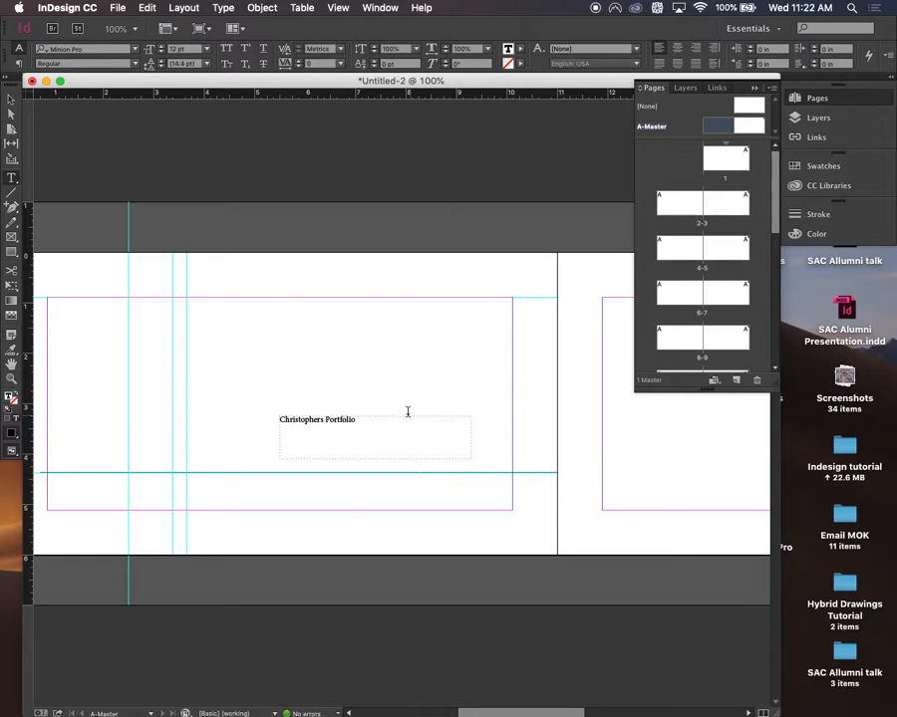
{"action": "left_click", "coordinate": [10, 100]}
{"action": "left_click", "coordinate": [382, 388]}
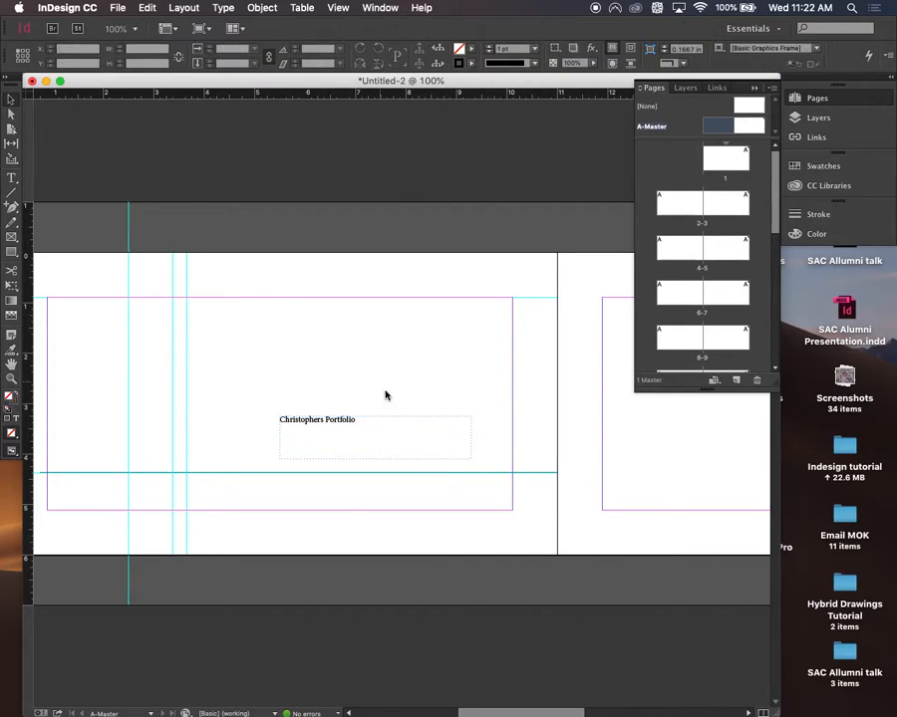
Format the portfolio title as 36 pt Maven Pro Light 300 and resize its frame to about 4.84 by 0.68 in
{"action": "double_click", "coordinate": [340, 424]}
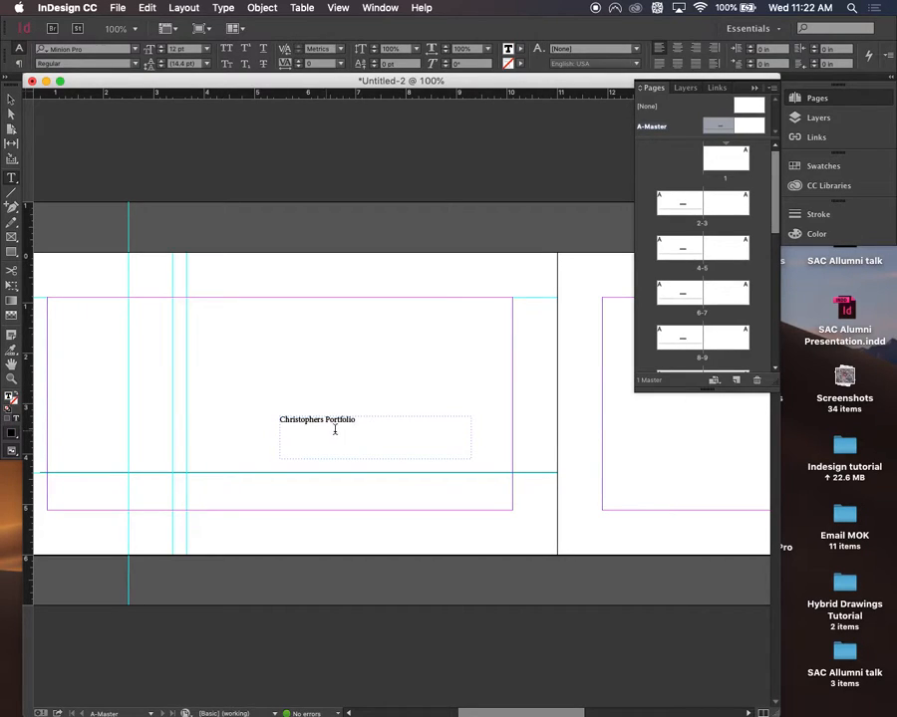
{"action": "left_click", "coordinate": [205, 48]}
{"action": "left_click", "coordinate": [202, 218]}
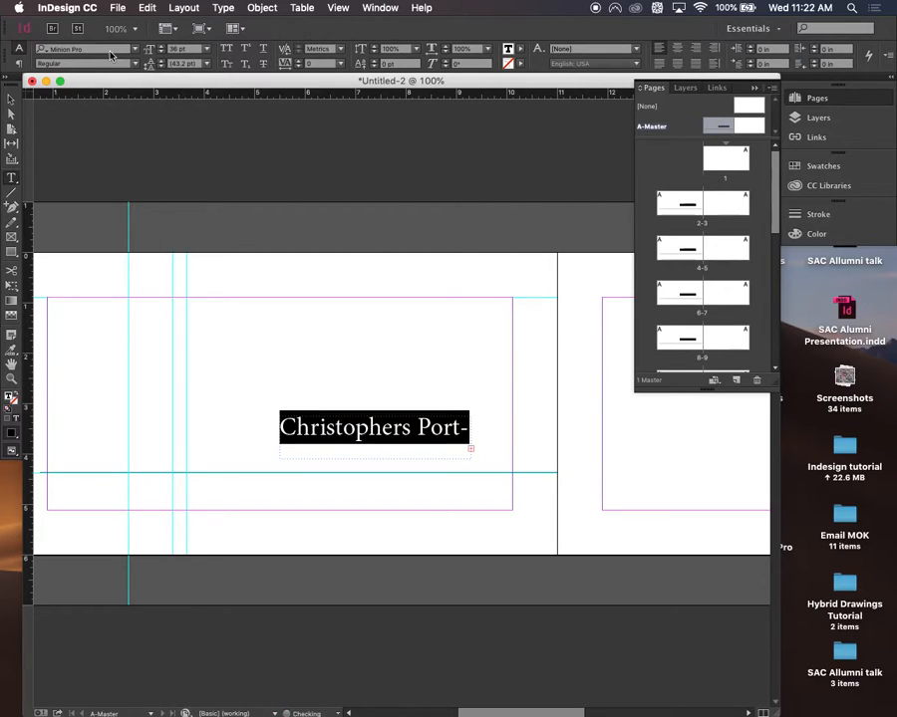
{"action": "type", "text": "maven"}
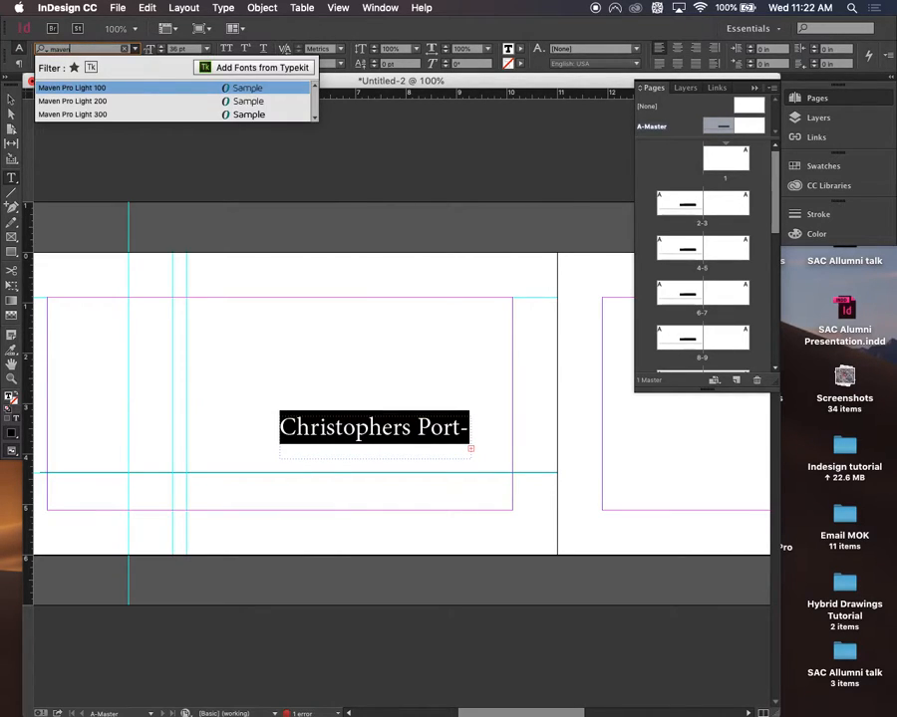
{"action": "left_click", "coordinate": [100, 114]}
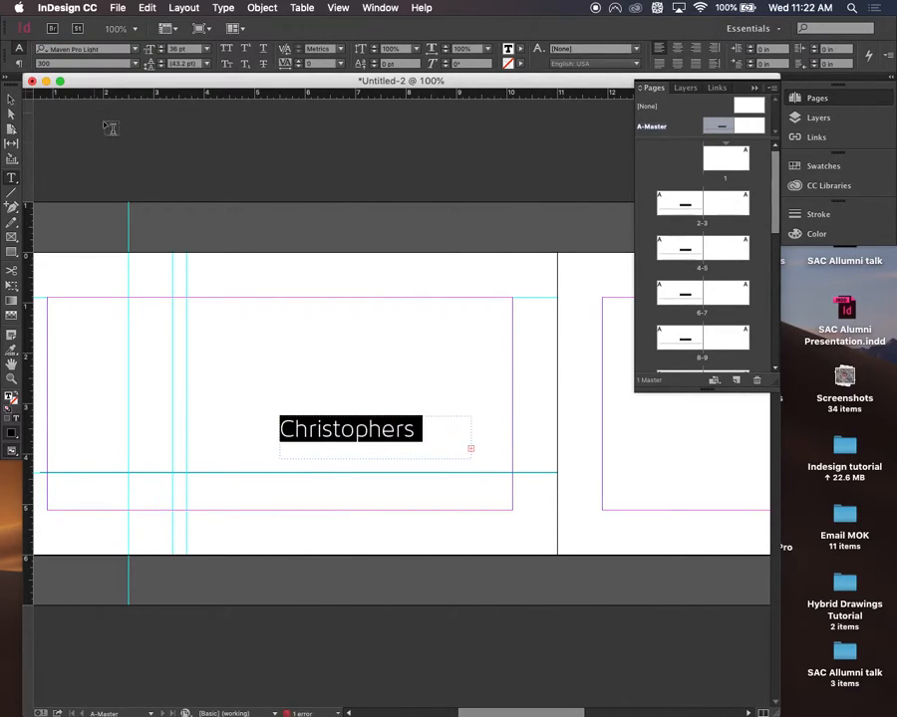
{"action": "left_click", "coordinate": [12, 100]}
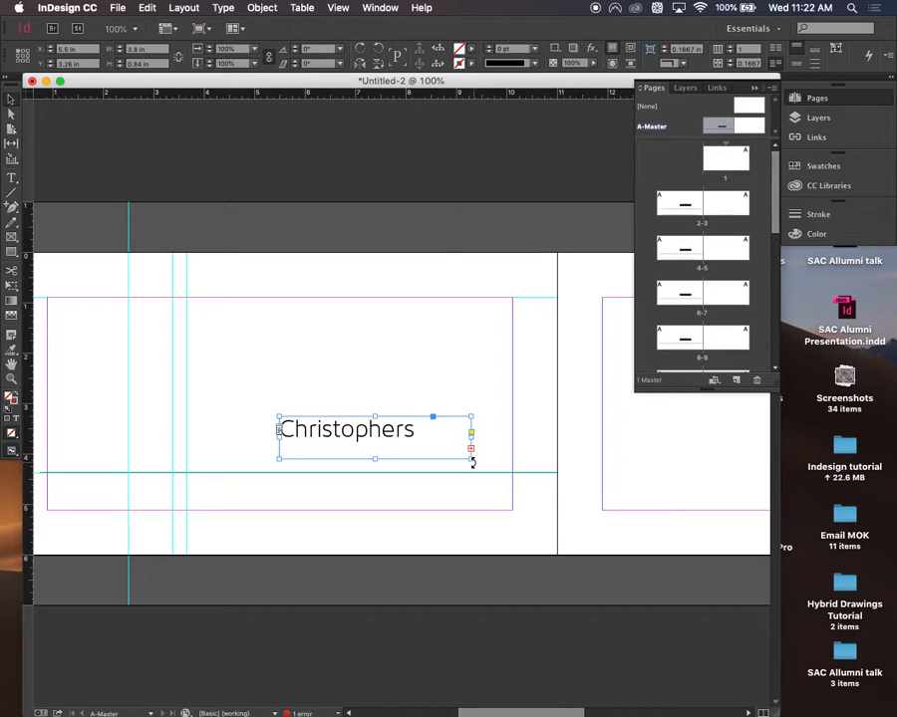
{"action": "left_click_drag", "start_coordinate": [471, 461], "coordinate": [525, 450]}
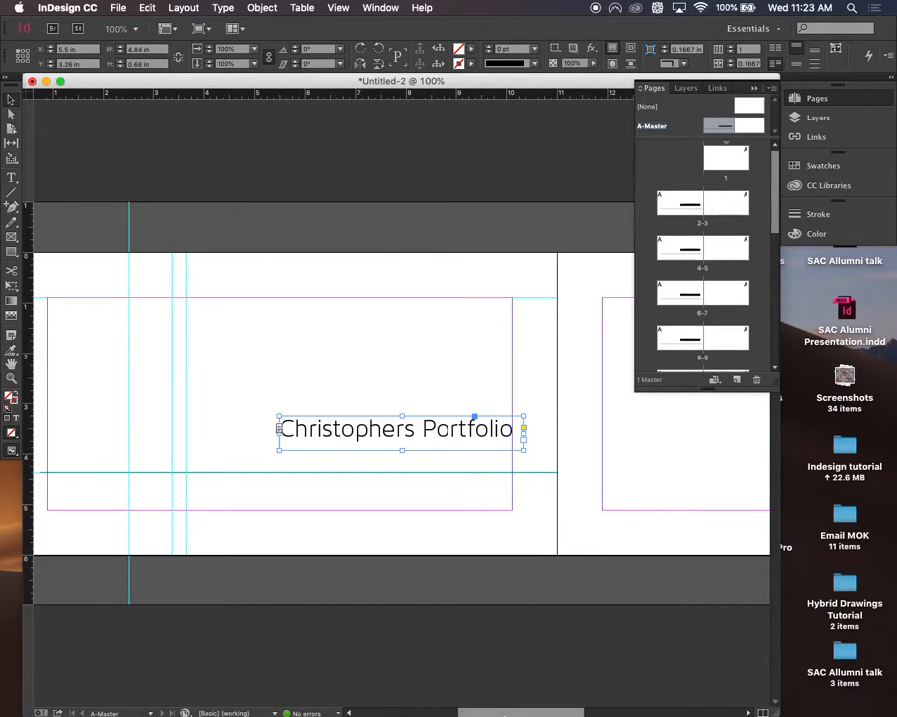
Switch to Preview and examine the layout and margins of the spreads in Interview styled portfolio.pdf
{"action": "left_click", "coordinate": [645, 681]}
{"action": "mouse_move", "coordinate": [689, 709]}
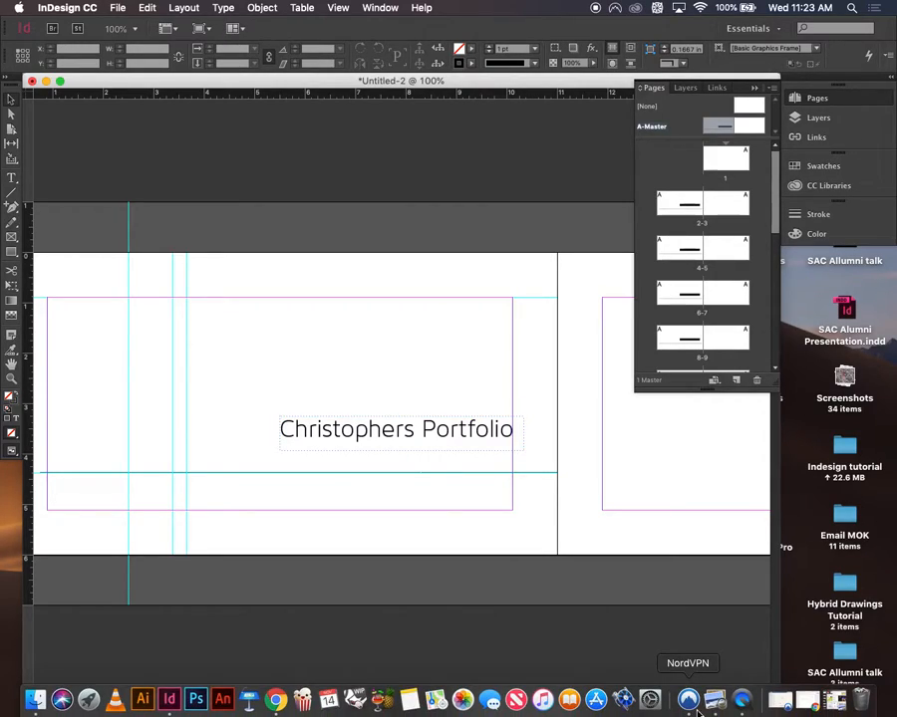
{"action": "left_click", "coordinate": [717, 702]}
{"action": "scroll", "coordinate": [444, 329], "scroll_direction": "down", "scroll_amount": 1}
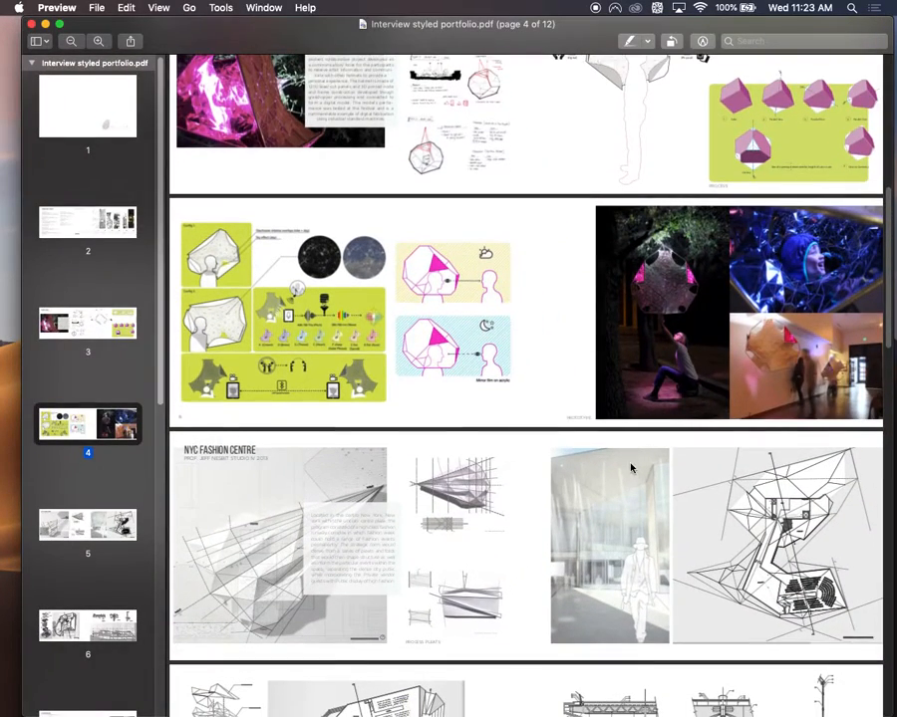
{"action": "scroll", "coordinate": [476, 414], "scroll_direction": "up", "scroll_amount": 5}
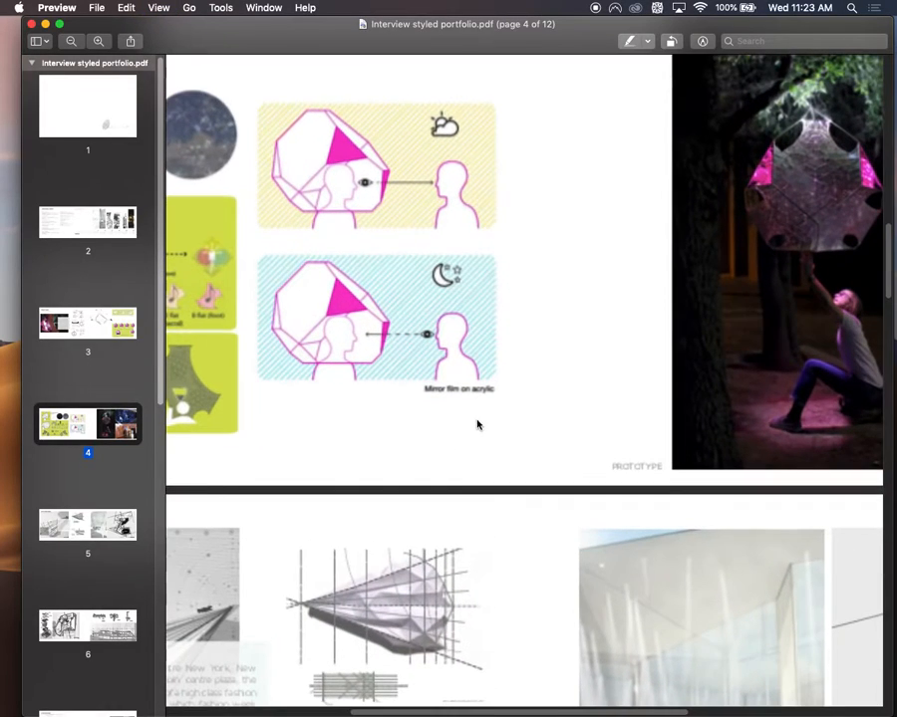
{"action": "scroll", "coordinate": [475, 412], "scroll_direction": "up", "scroll_amount": 2}
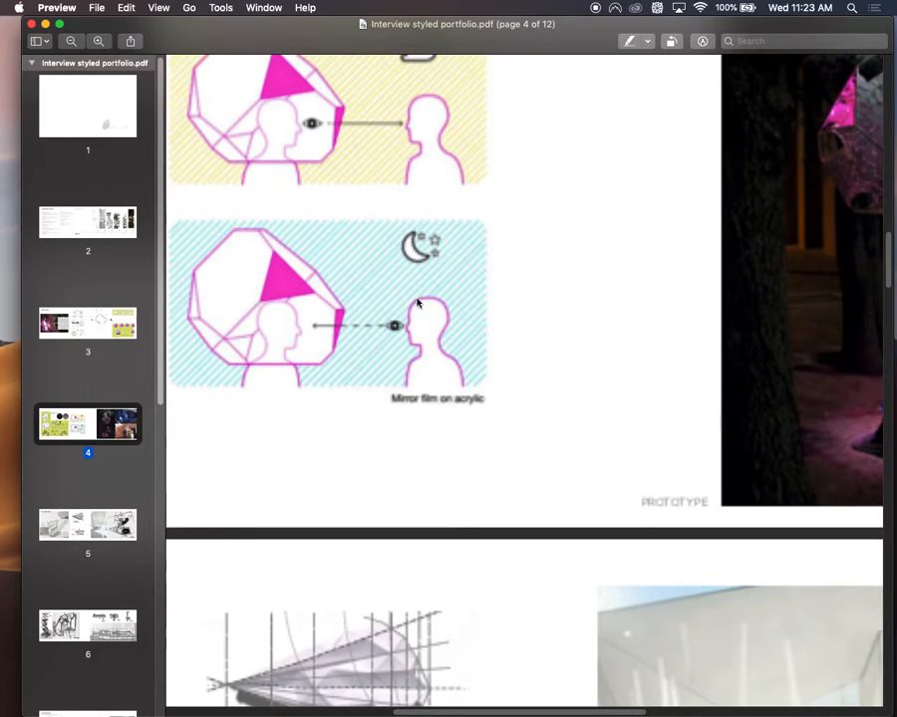
{"action": "scroll", "coordinate": [365, 354], "scroll_direction": "down", "scroll_amount": 10}
{"action": "scroll", "coordinate": [524, 361], "scroll_direction": "down", "scroll_amount": 8}
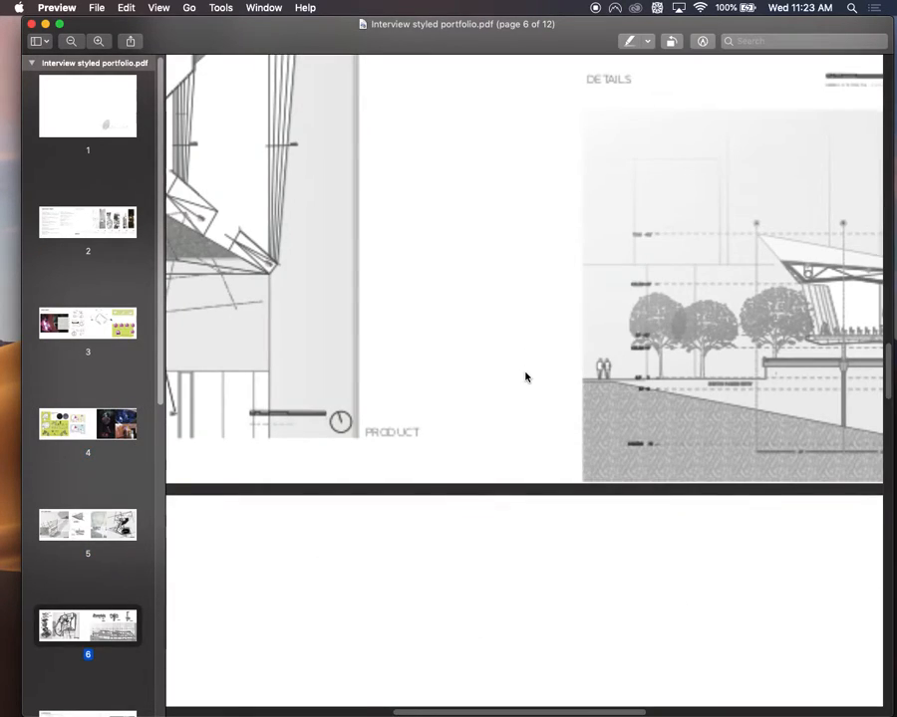
{"action": "scroll", "coordinate": [527, 371], "scroll_direction": "up", "scroll_amount": 2}
{"action": "scroll", "coordinate": [525, 378], "scroll_direction": "down", "scroll_amount": 5}
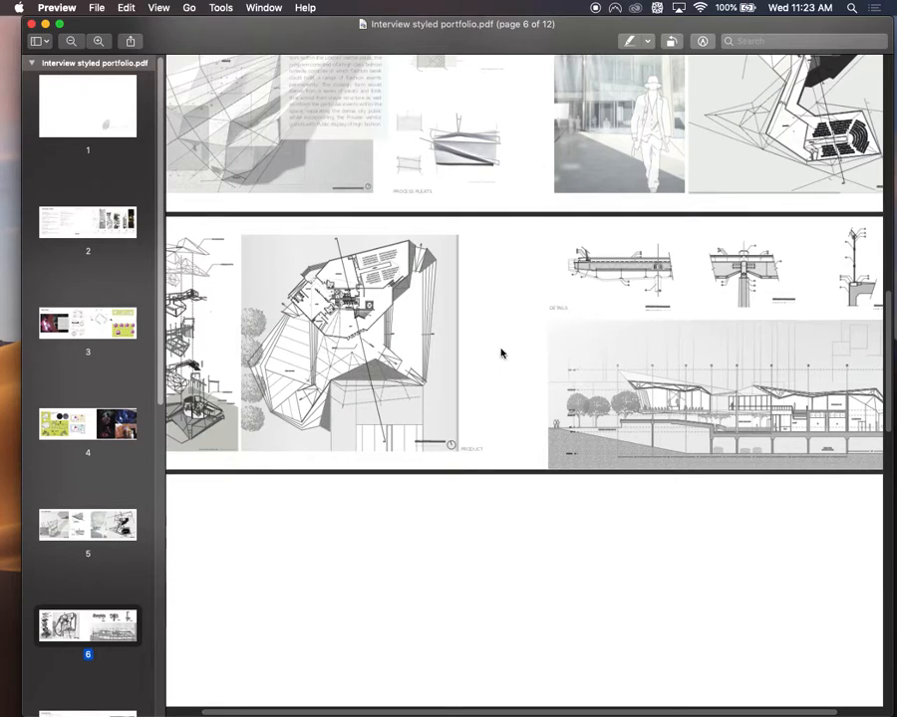
{"action": "scroll", "coordinate": [502, 374], "scroll_direction": "down", "scroll_amount": 3}
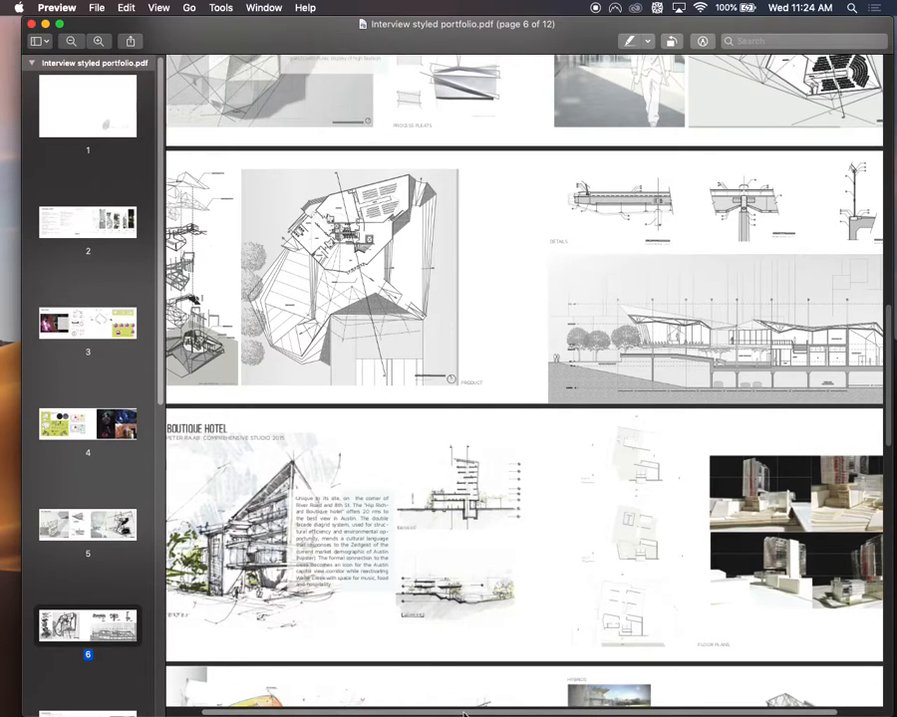
Compare title, text and image placement across the PDF's project spreads, including full-screen views of pages 4 and 5
{"action": "left_click_drag", "start_coordinate": [460, 709], "coordinate": [394, 713]}
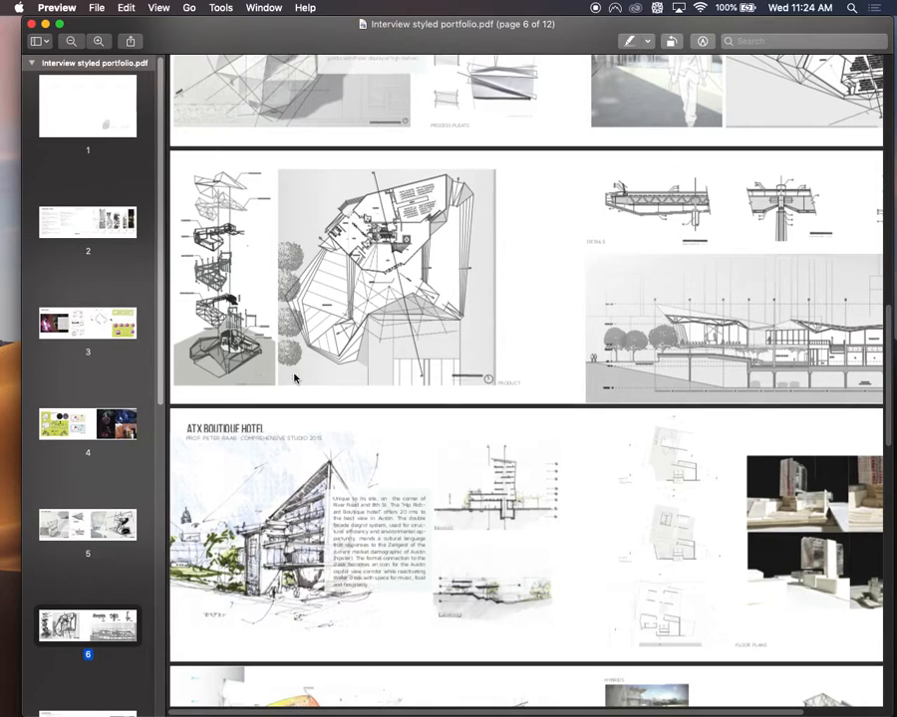
{"action": "scroll", "coordinate": [492, 435], "scroll_direction": "up", "scroll_amount": 5}
{"action": "scroll", "coordinate": [498, 437], "scroll_direction": "up", "scroll_amount": 8}
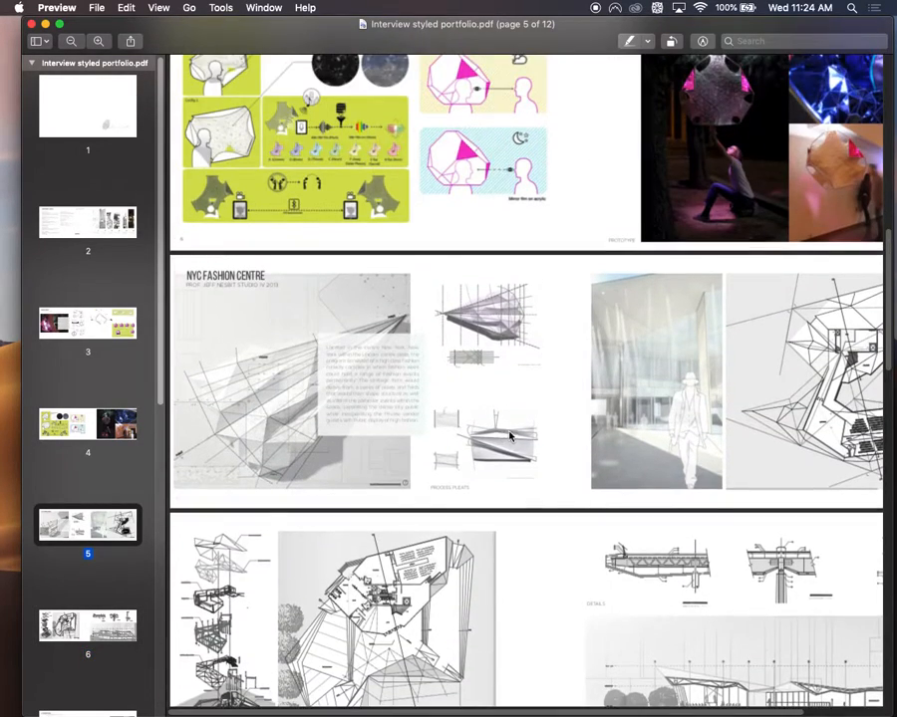
{"action": "scroll", "coordinate": [597, 379], "scroll_direction": "up", "scroll_amount": 3}
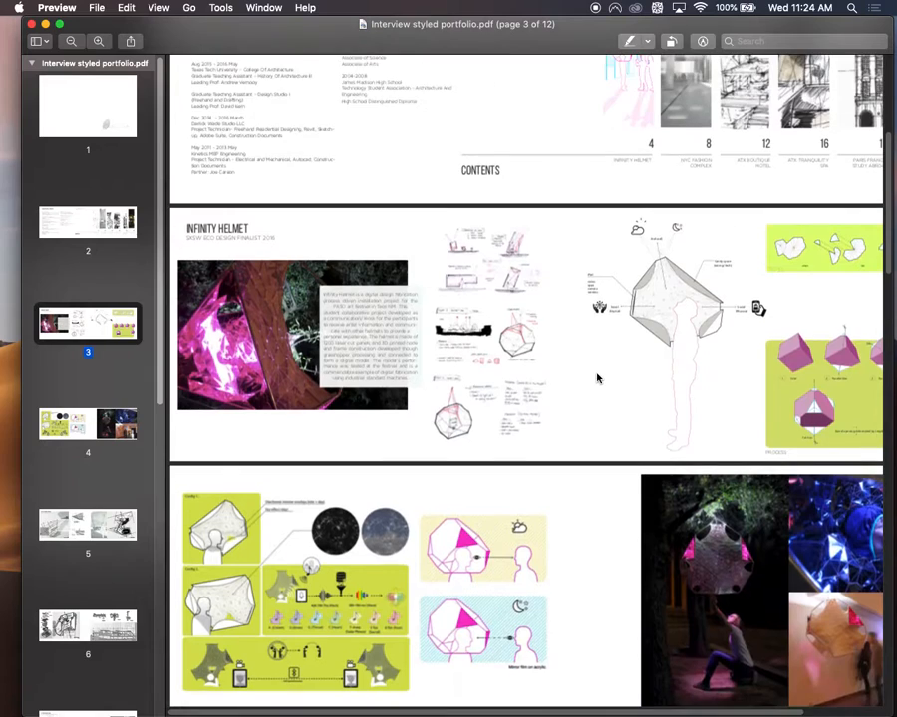
{"action": "scroll", "coordinate": [600, 382], "scroll_direction": "down", "scroll_amount": 10}
{"action": "scroll", "coordinate": [598, 379], "scroll_direction": "up", "scroll_amount": 10}
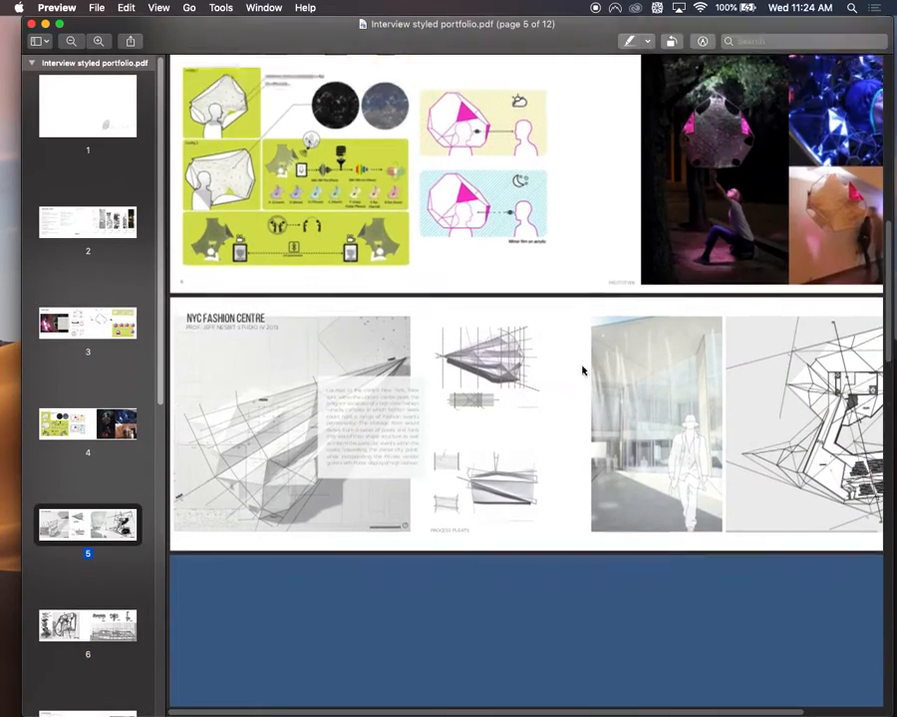
{"action": "left_click", "coordinate": [60, 26]}
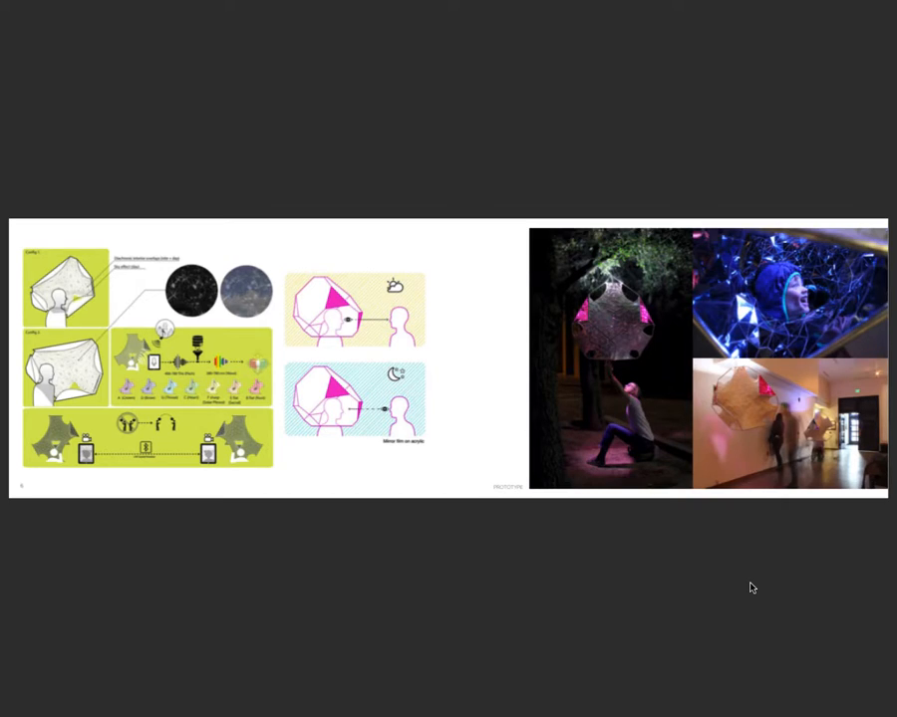
{"action": "key", "text": "Right"}
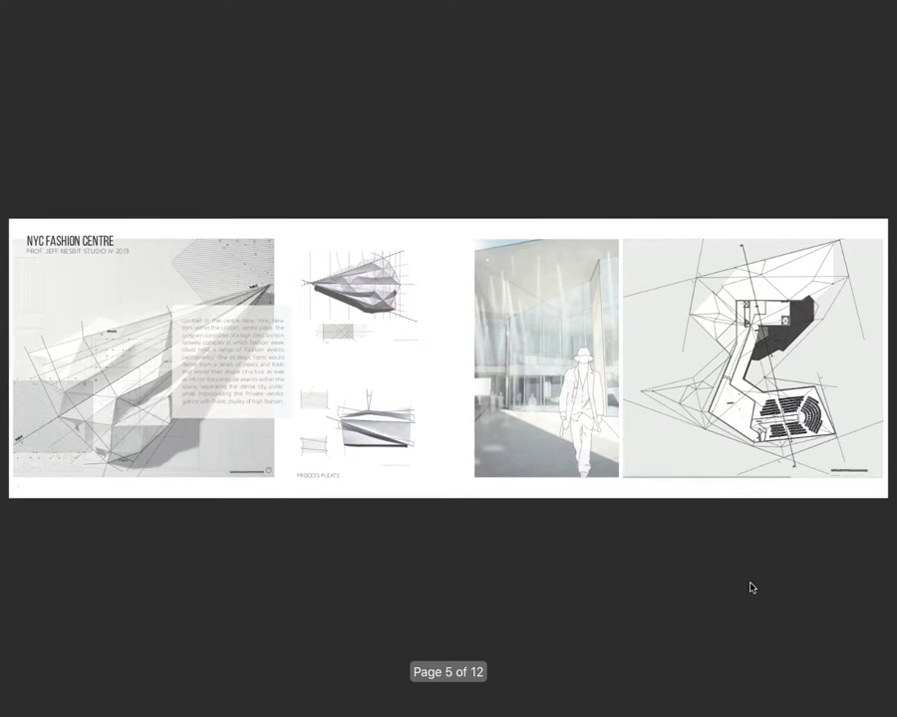
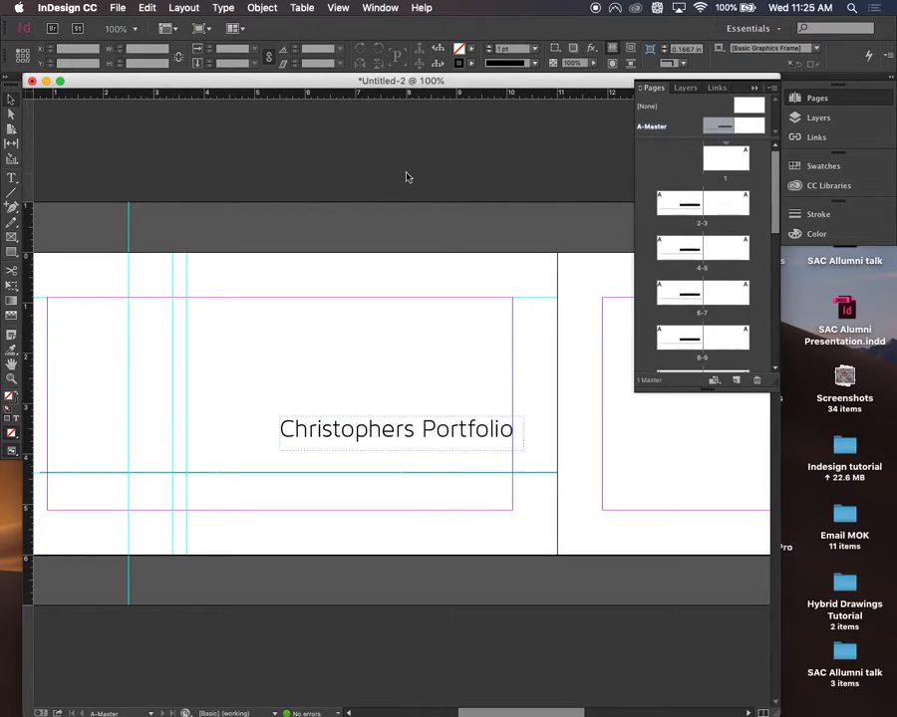
Return to InDesign and move the portfolio title frame to the upper-left corner of the left master page's margins
{"action": "key", "text": "super+minus"}
{"action": "key", "text": "super+minus"}
{"action": "key", "text": "super+equal"}
{"action": "key", "text": "super+equal"}
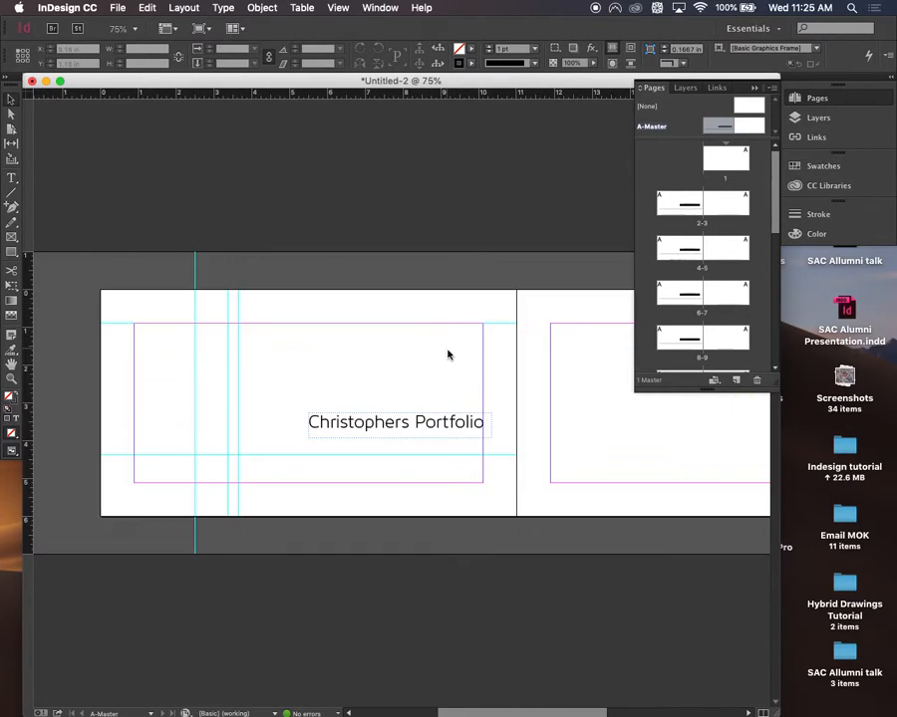
{"action": "left_click_drag", "start_coordinate": [409, 353], "coordinate": [486, 349]}
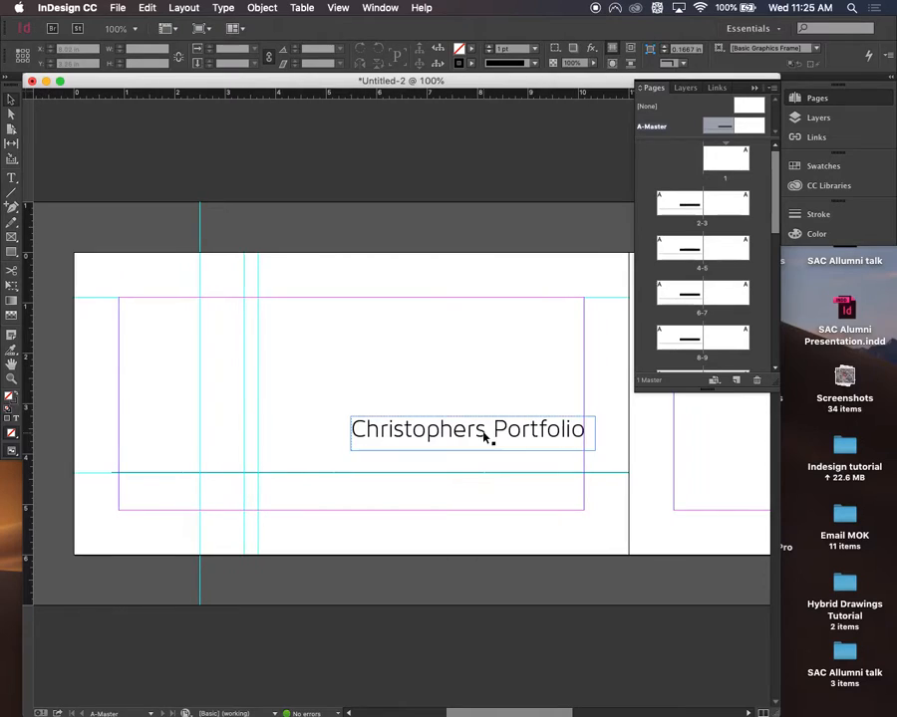
{"action": "mouse_move", "coordinate": [472, 431]}
{"action": "left_mouse_down"}
{"action": "mouse_move", "coordinate": [457, 447]}
{"action": "mouse_move", "coordinate": [464, 449]}
{"action": "left_mouse_up"}
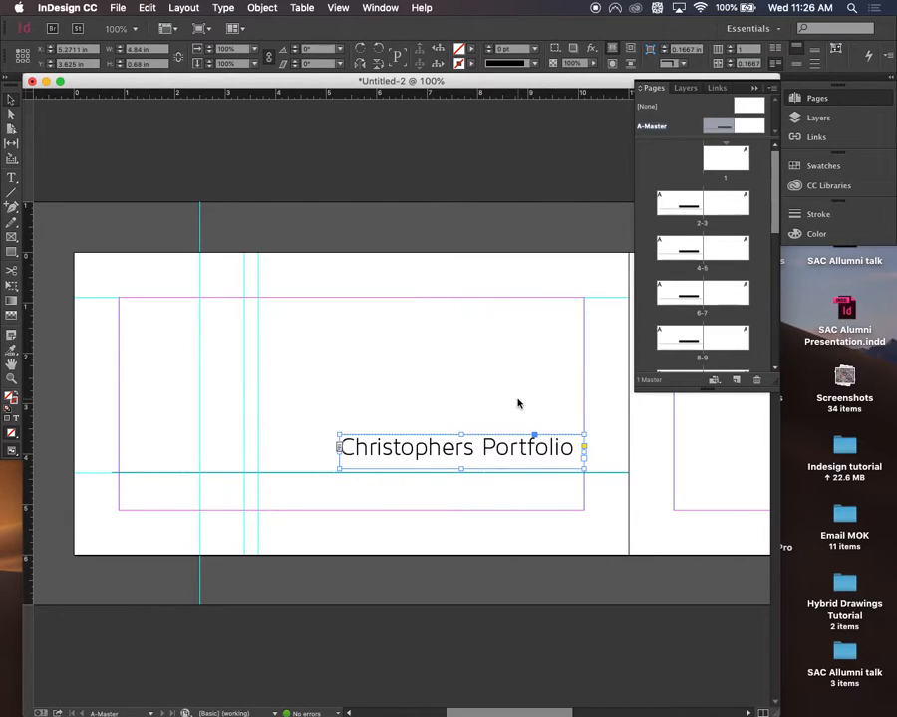
{"action": "left_click_drag", "start_coordinate": [430, 457], "coordinate": [211, 318]}
Replace the whole text of the title frame with "Project title"
{"action": "double_click", "coordinate": [227, 315]}
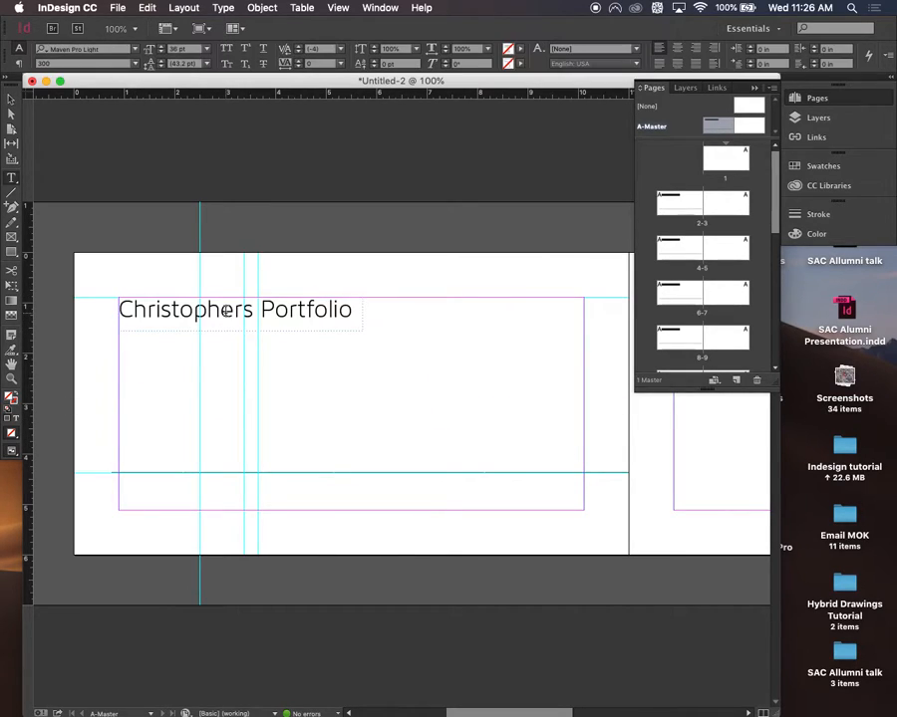
{"action": "left_click_drag", "start_coordinate": [348, 310], "coordinate": [127, 304]}
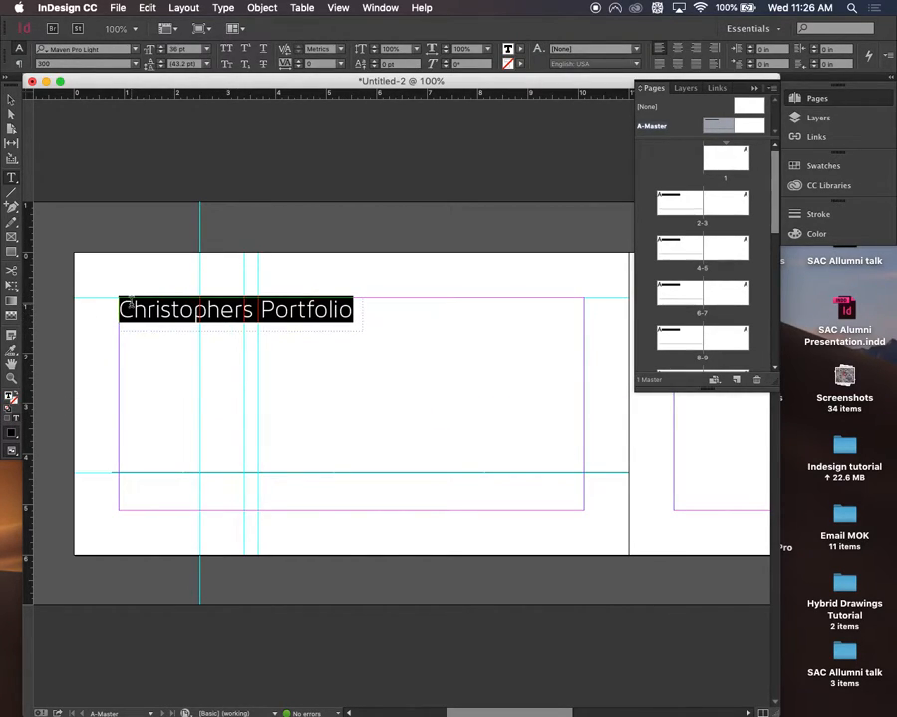
{"action": "type", "text": "Project"}
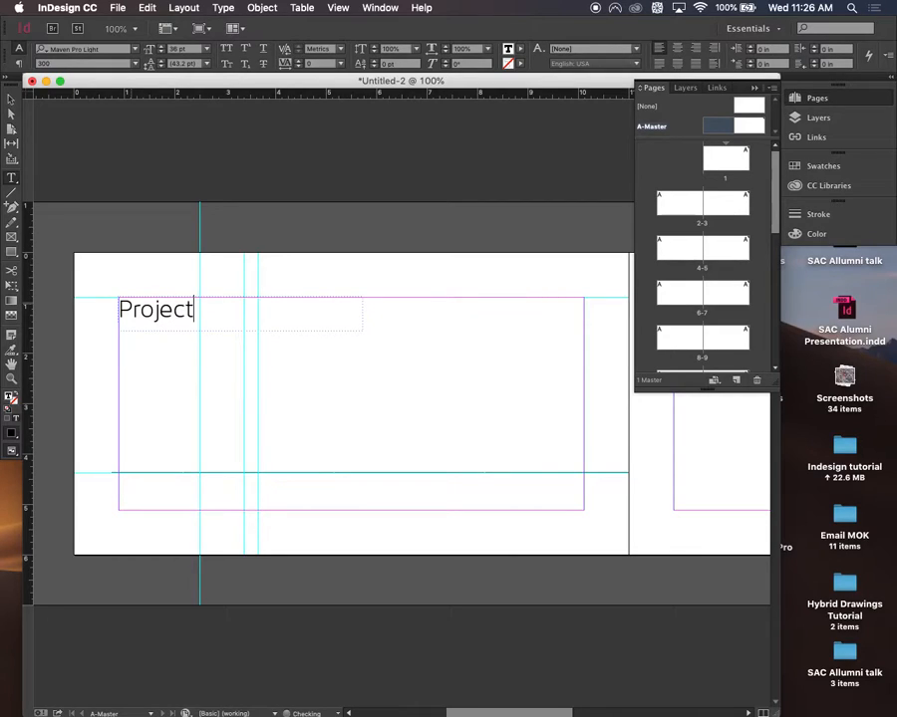
{"action": "type", "text": " title"}
Change the font of the "Project title" text to Bangla MN Bold
{"action": "left_click_drag", "start_coordinate": [272, 302], "coordinate": [82, 305]}
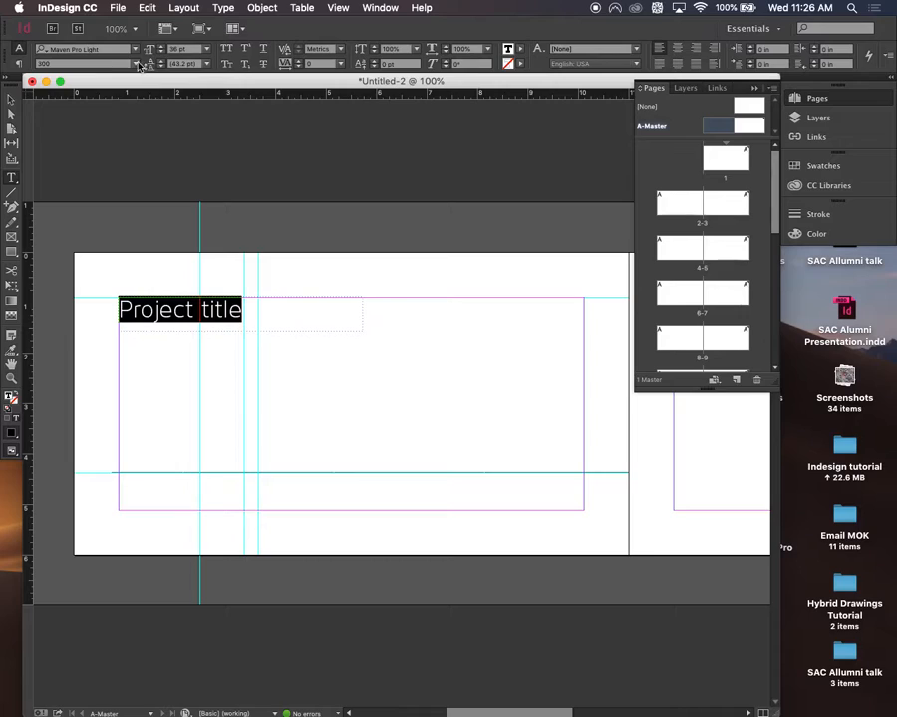
{"action": "left_click", "coordinate": [89, 46]}
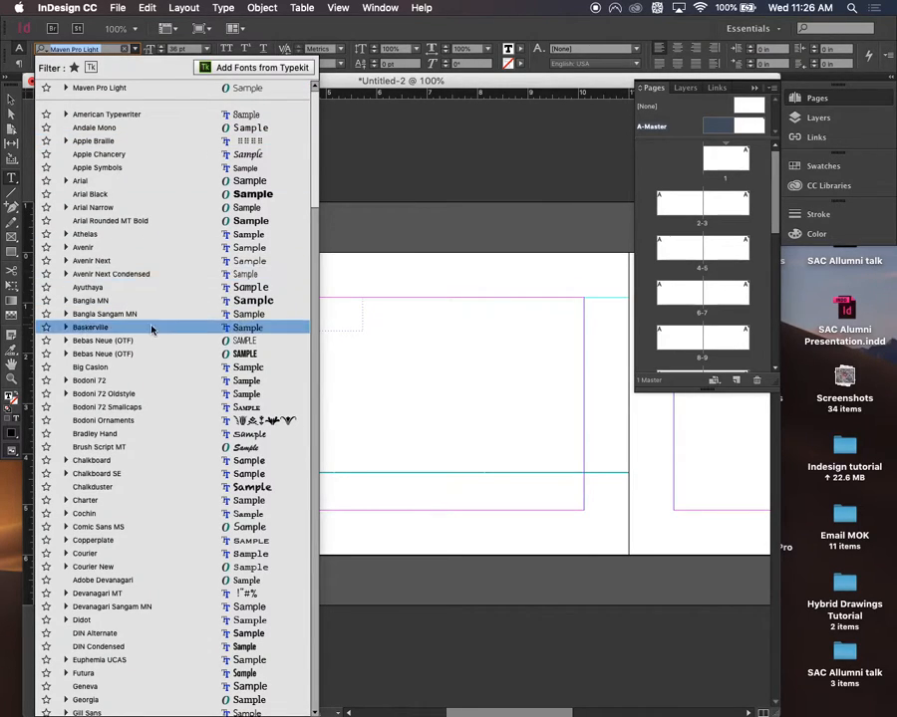
{"action": "left_click", "coordinate": [294, 300]}
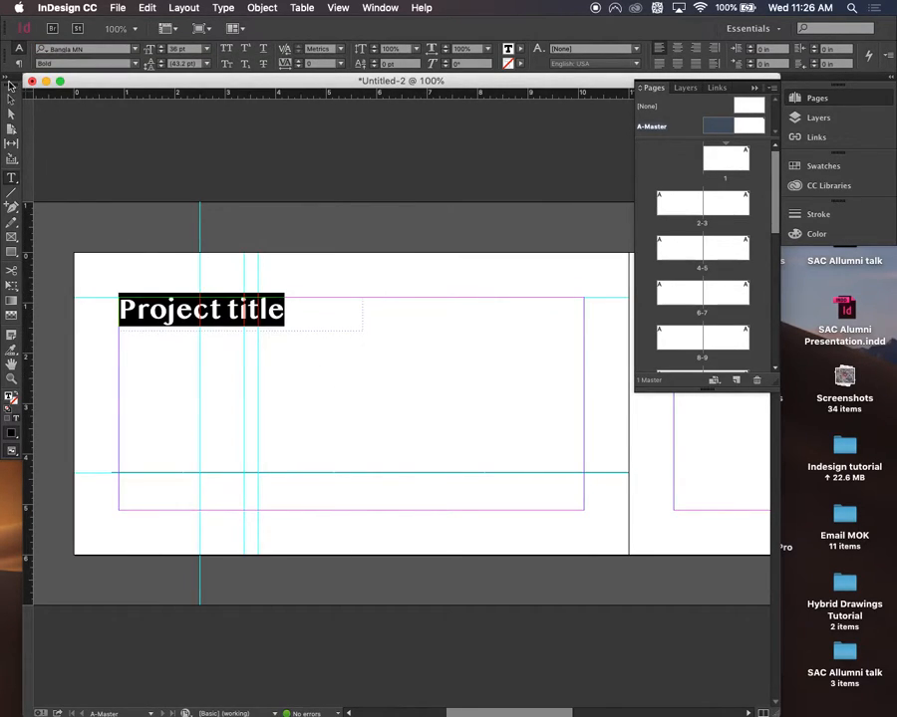
Place three copies of the "Project title" frame stacked in the lower middle of the left master page
{"action": "key", "text": "Escape"}
{"action": "left_click", "coordinate": [400, 458]}
{"action": "left_click", "coordinate": [282, 314]}
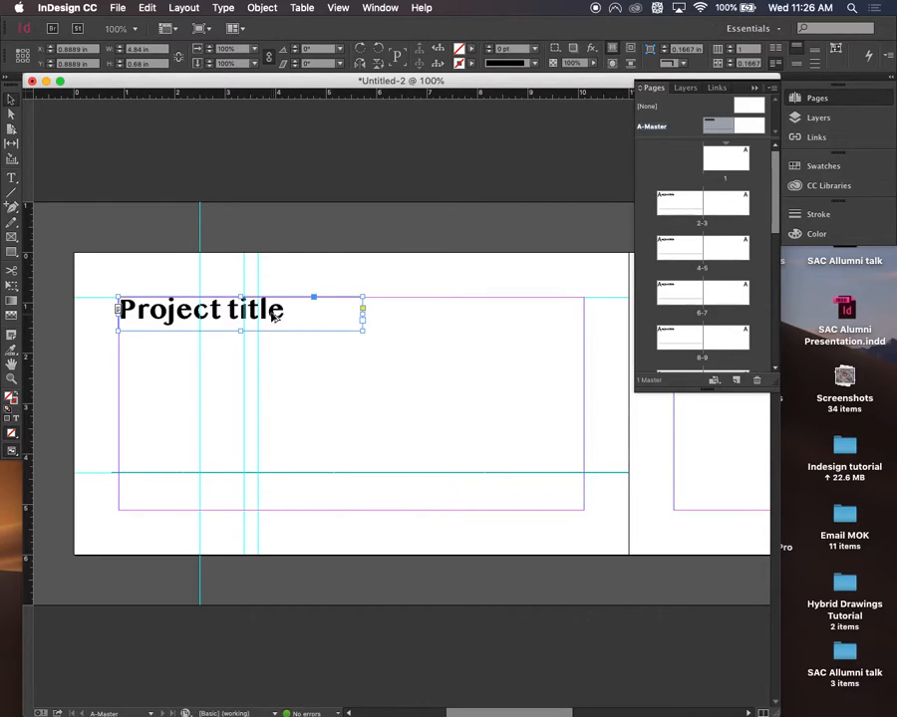
{"action": "left_click_drag", "start_coordinate": [275, 316], "coordinate": [442, 507]}
{"action": "left_click", "coordinate": [359, 409]}
{"action": "left_click_drag", "start_coordinate": [359, 409], "coordinate": [369, 461]}
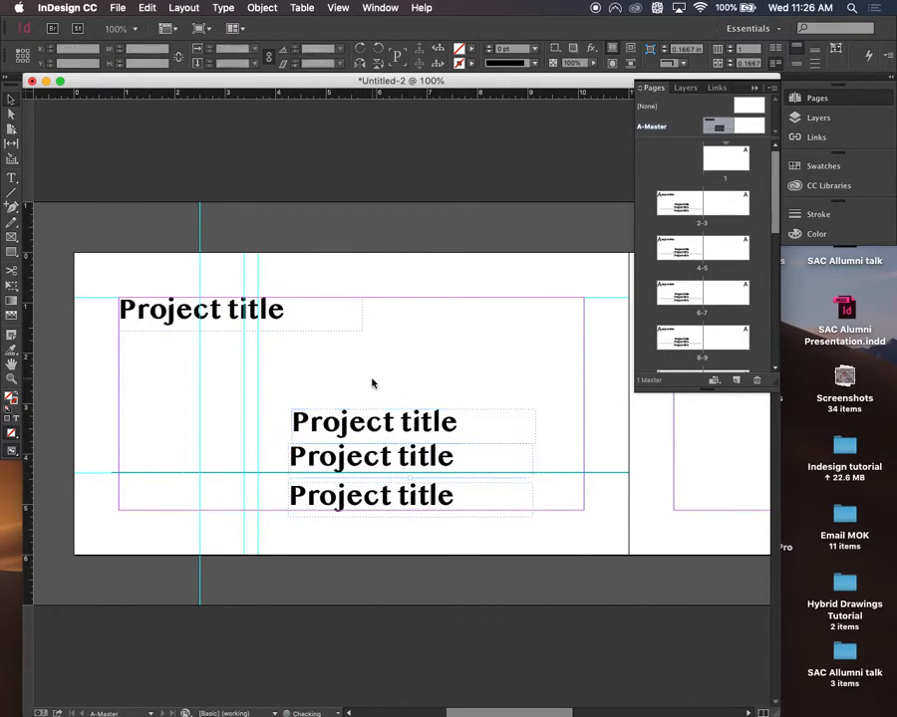
{"action": "left_click", "coordinate": [371, 380]}
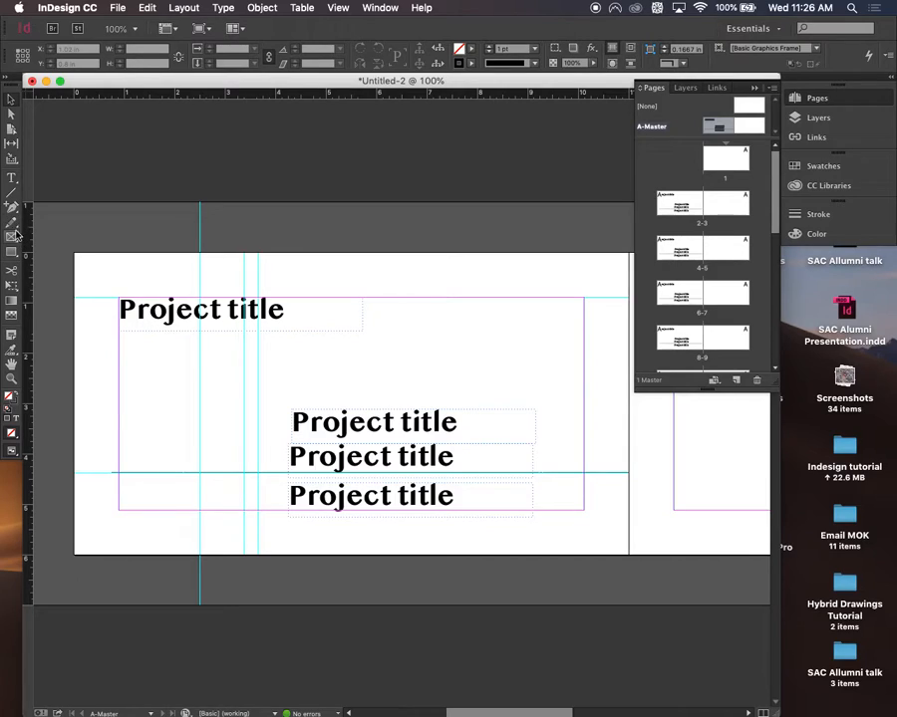
Draw an empty rectangular image frame about 5.85 by 4.09 in from the left master page's upper-right margin corner, over the title copies
{"action": "left_click", "coordinate": [12, 239]}
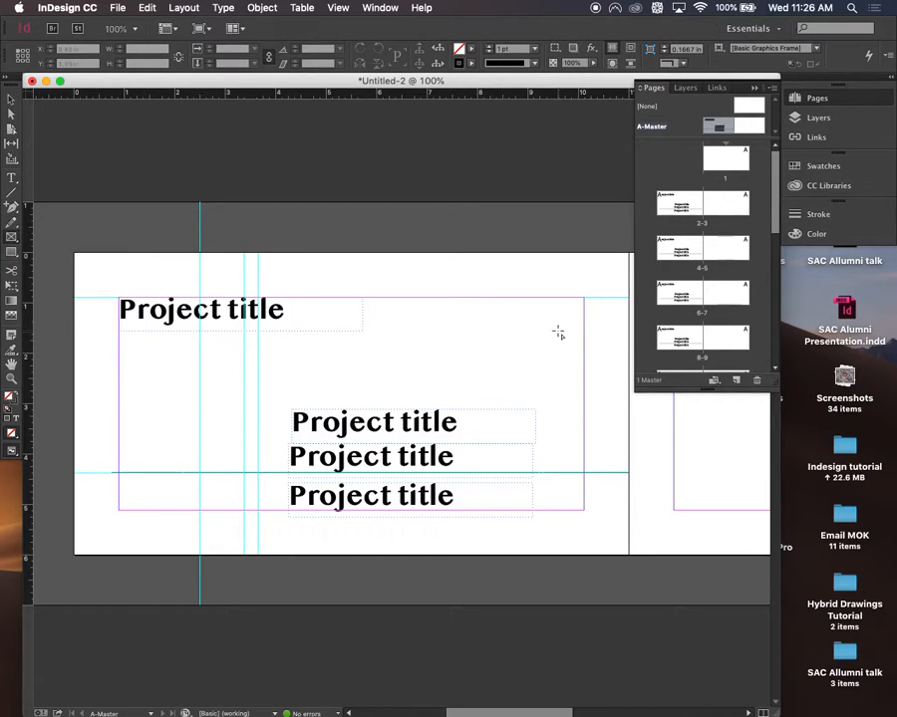
{"action": "left_click_drag", "start_coordinate": [585, 299], "coordinate": [289, 506]}
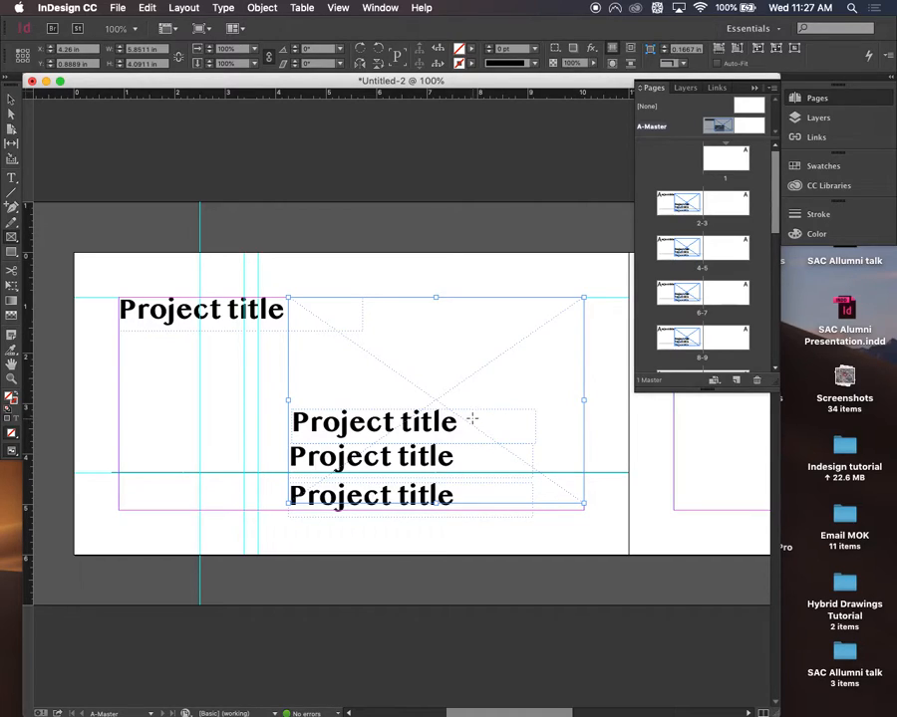
{"action": "left_click", "coordinate": [10, 99]}
{"action": "left_click", "coordinate": [351, 214]}
{"action": "left_click", "coordinate": [389, 437]}
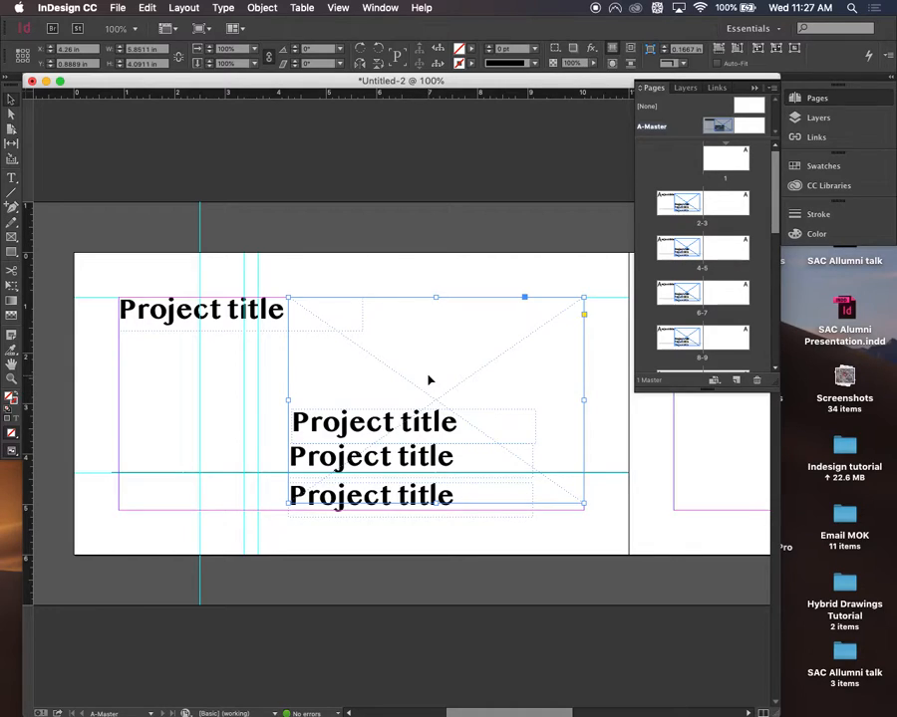
Compare the master spread with and without guides, leave it in Preview mode, and deselect everything
{"action": "key", "text": "l"}
{"action": "key", "text": "w"}
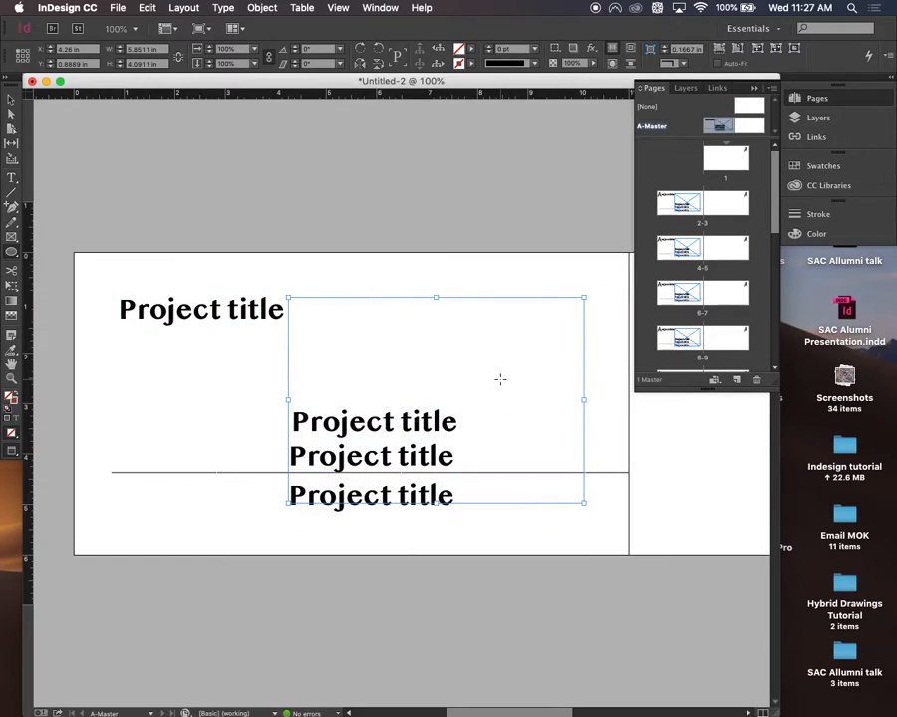
{"action": "key", "text": "w"}
{"action": "key", "text": "w"}
{"action": "key", "text": "w"}
{"action": "key", "text": "w"}
{"action": "key", "text": "w"}
{"action": "key", "text": "w"}
{"action": "left_click", "coordinate": [12, 99]}
{"action": "left_click", "coordinate": [290, 182]}
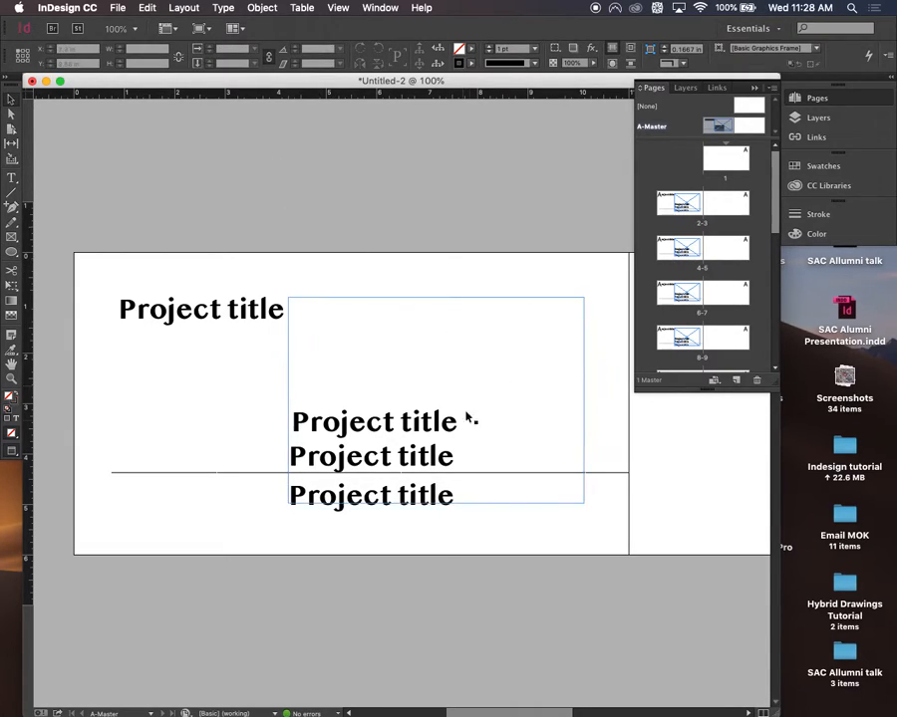
Duplicate all items of the left master page, including the image frame and line, onto the right master page
{"action": "left_click_drag", "start_coordinate": [548, 580], "coordinate": [532, 580]}
{"action": "scroll", "coordinate": [532, 579], "scroll_direction": "right", "scroll_amount": 2}
{"action": "scroll", "coordinate": [585, 531], "scroll_direction": "right", "scroll_amount": 4}
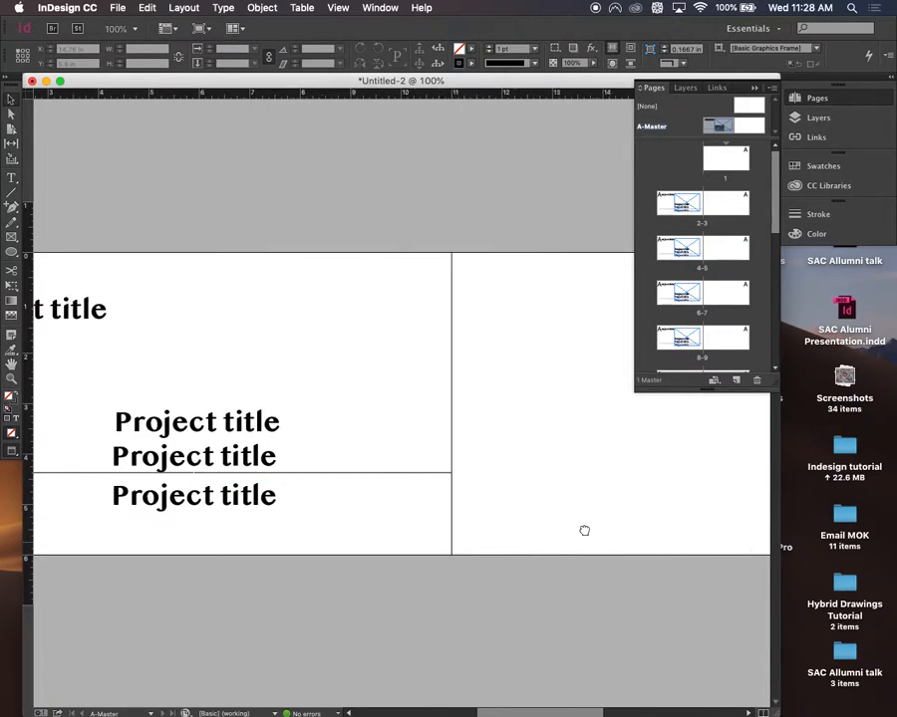
{"action": "scroll", "coordinate": [652, 530], "scroll_direction": "left", "scroll_amount": 2}
{"action": "scroll", "coordinate": [651, 530], "scroll_direction": "left", "scroll_amount": 2}
{"action": "key", "text": "super+minus"}
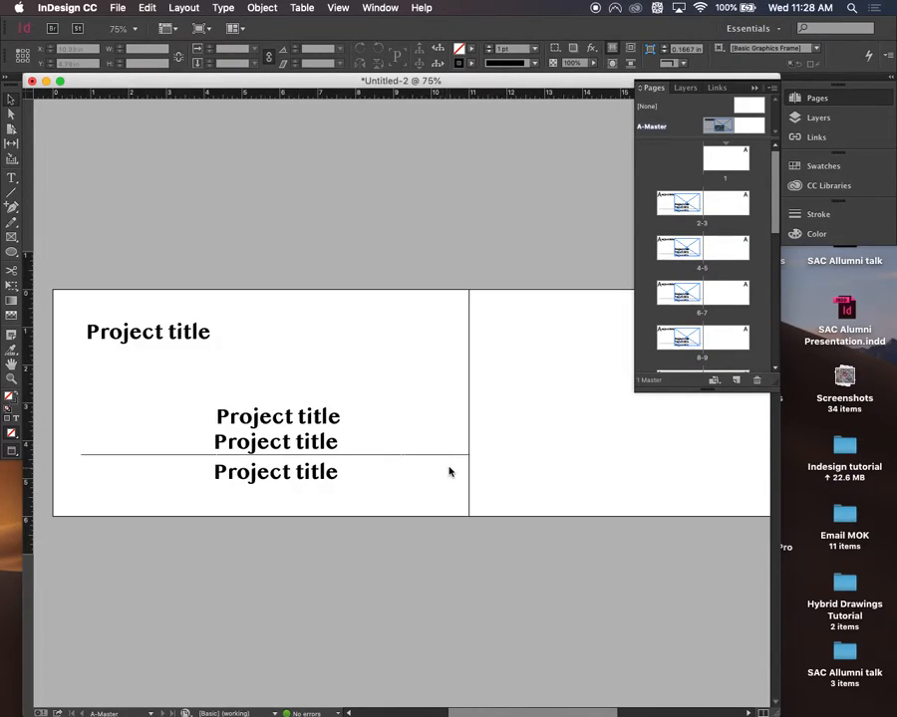
{"action": "key", "text": "super+minus"}
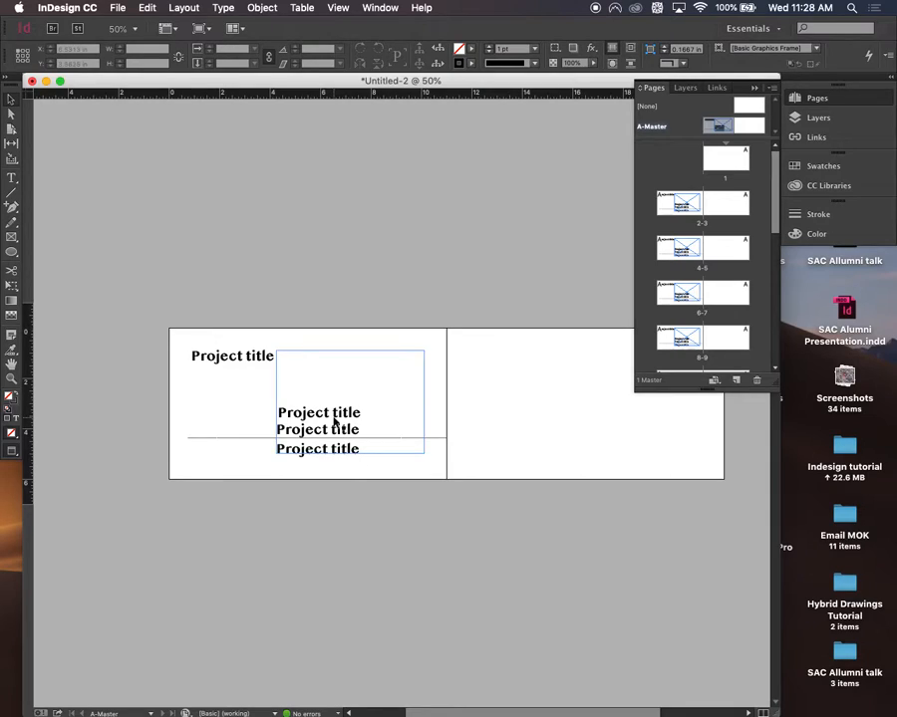
{"action": "left_click_drag", "start_coordinate": [138, 302], "coordinate": [474, 525]}
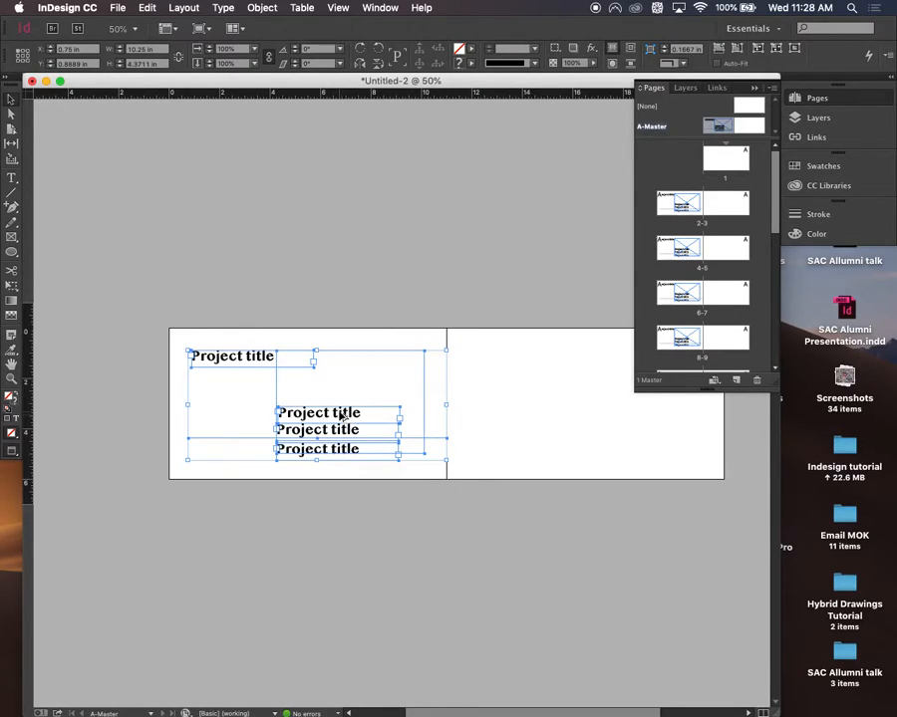
{"action": "left_click_drag", "start_coordinate": [332, 412], "coordinate": [603, 436]}
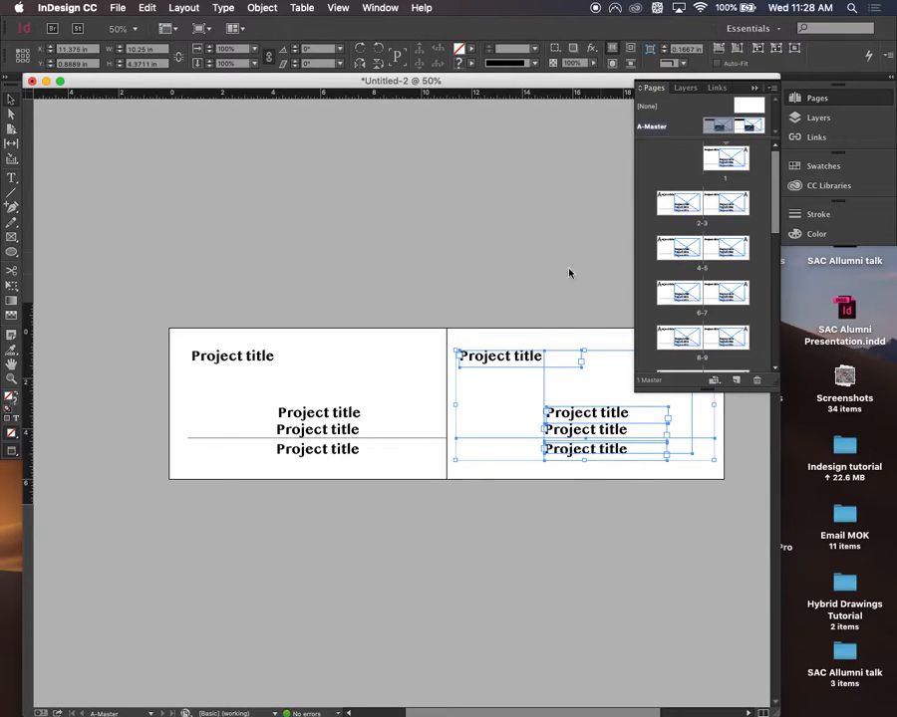
Align the text of the upper "Project title" on the right master page to the right
{"action": "left_click", "coordinate": [524, 260]}
{"action": "left_click", "coordinate": [514, 361]}
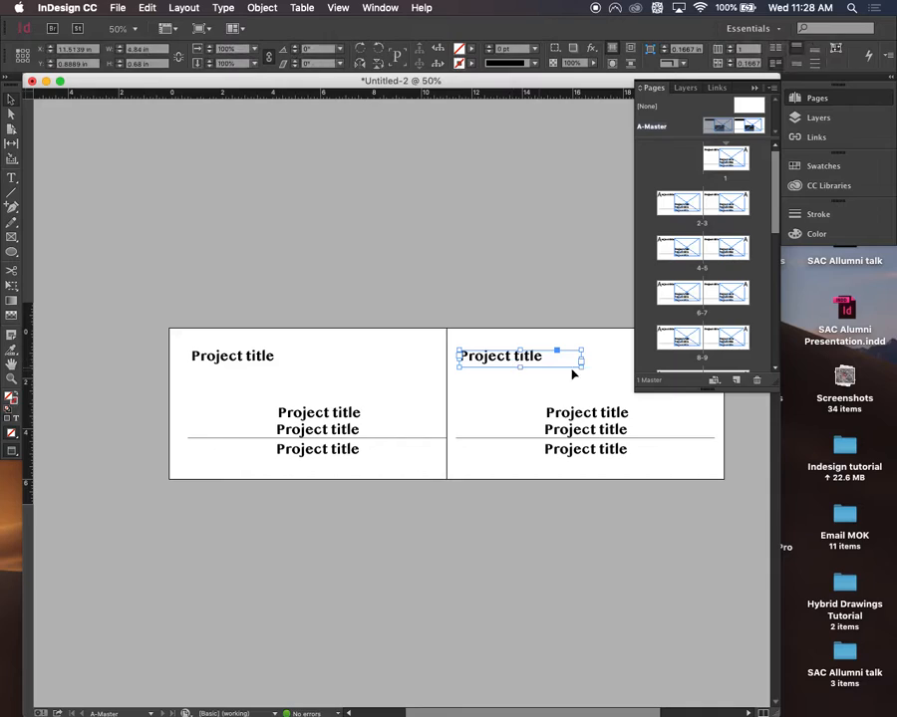
{"action": "left_click", "coordinate": [547, 360]}
{"action": "left_click", "coordinate": [522, 356]}
{"action": "double_click", "coordinate": [530, 356]}
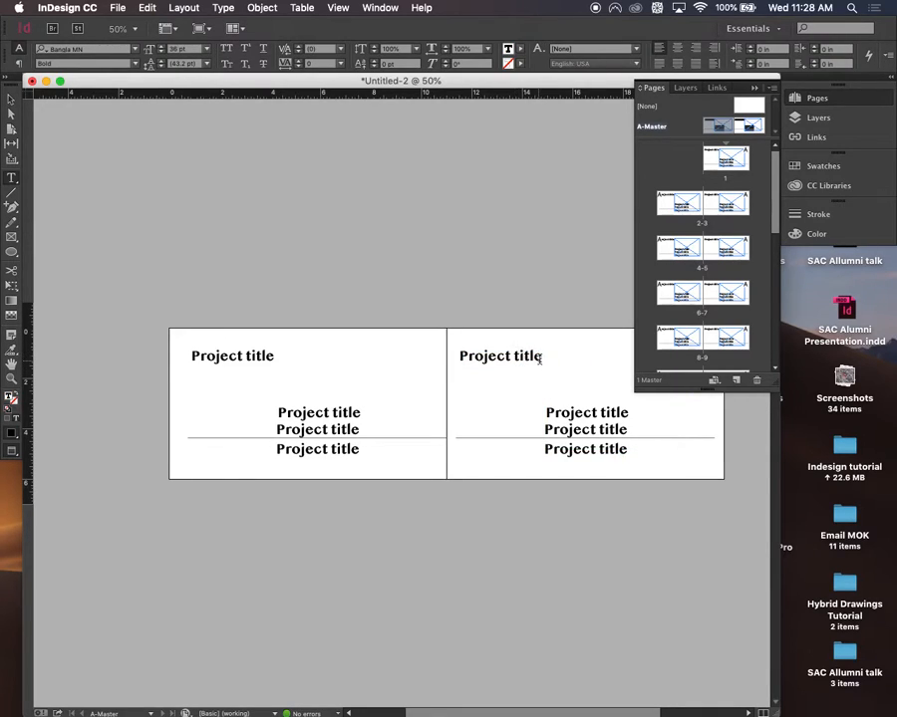
{"action": "left_click_drag", "start_coordinate": [530, 355], "coordinate": [451, 357]}
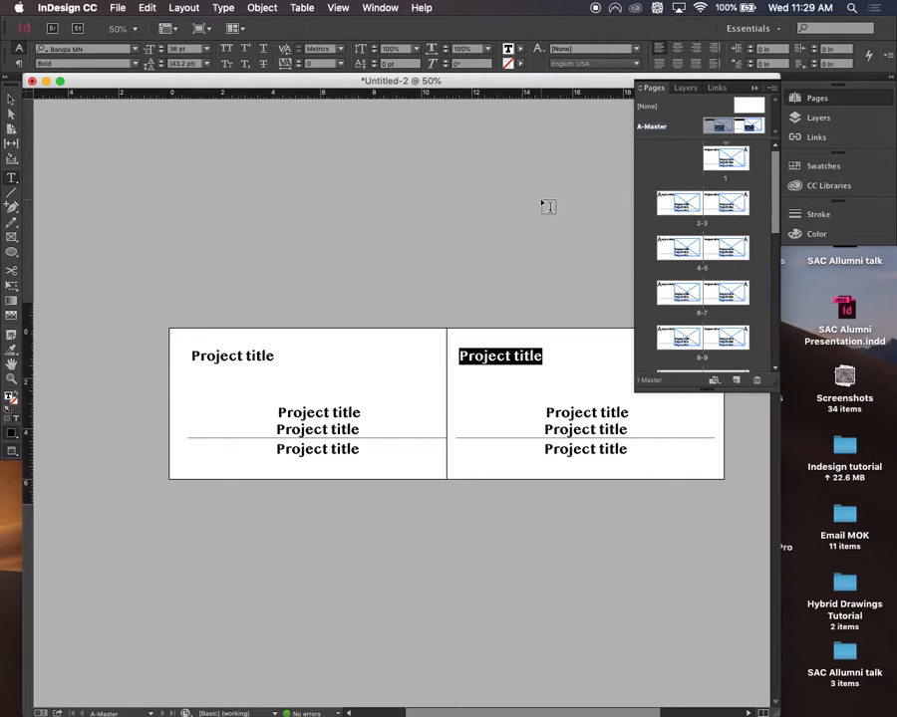
{"action": "left_click", "coordinate": [694, 66]}
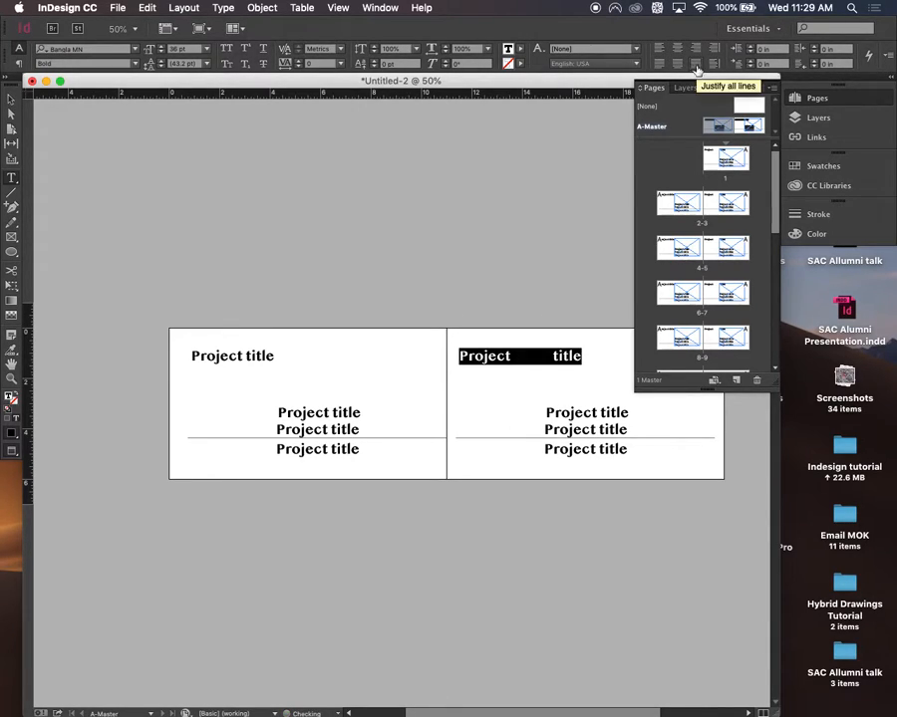
{"action": "left_click", "coordinate": [681, 50]}
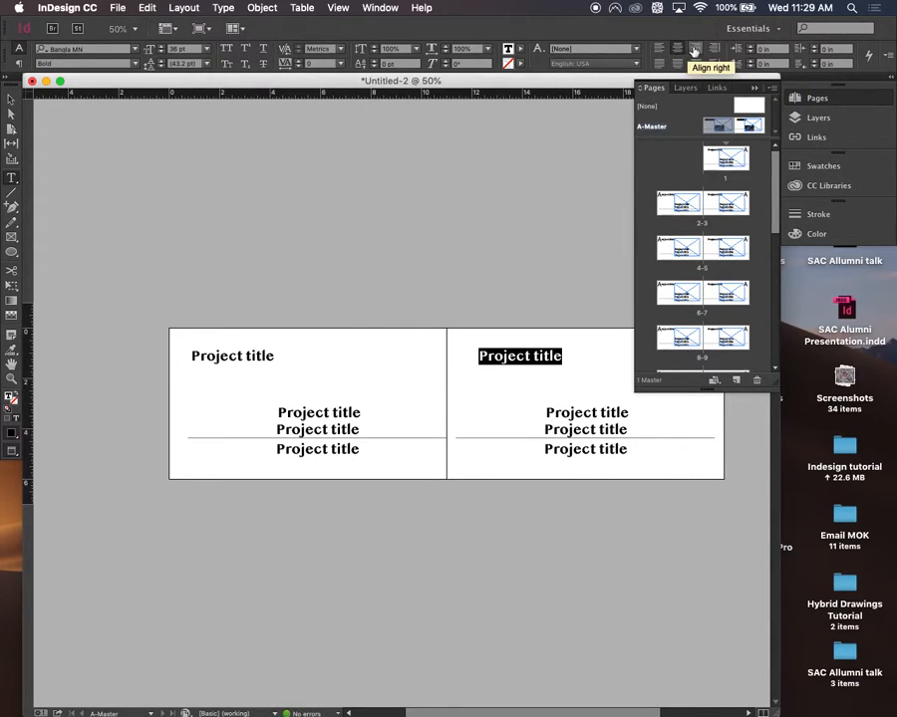
{"action": "left_click", "coordinate": [697, 50]}
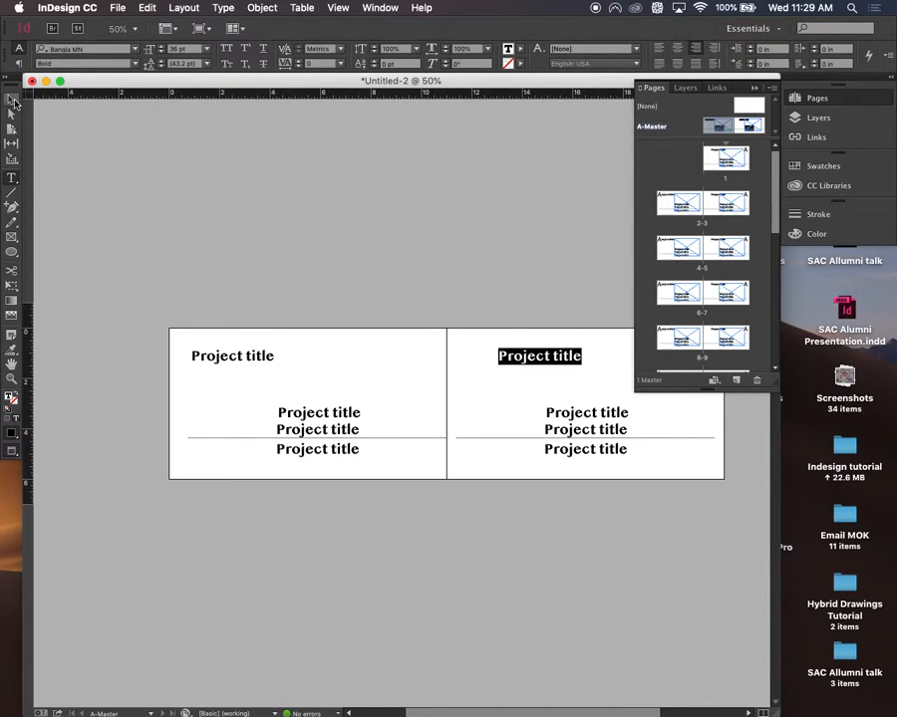
{"action": "key", "text": "Escape"}
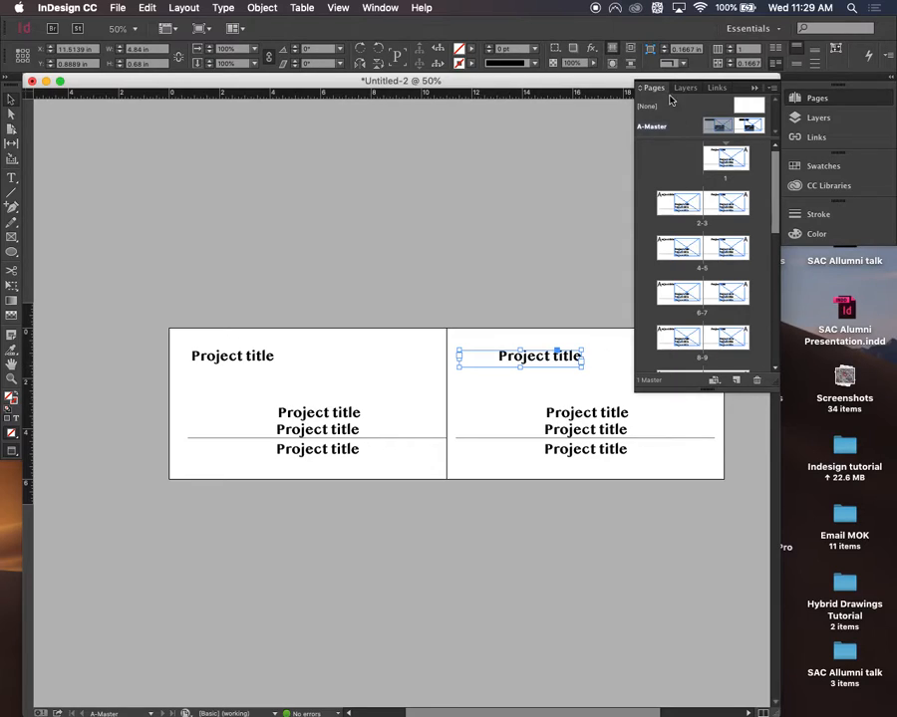
Collapse the Pages panel and widen the right page's upper title frame to about 9.33 in, towards the outer margin
{"action": "left_click", "coordinate": [823, 100]}
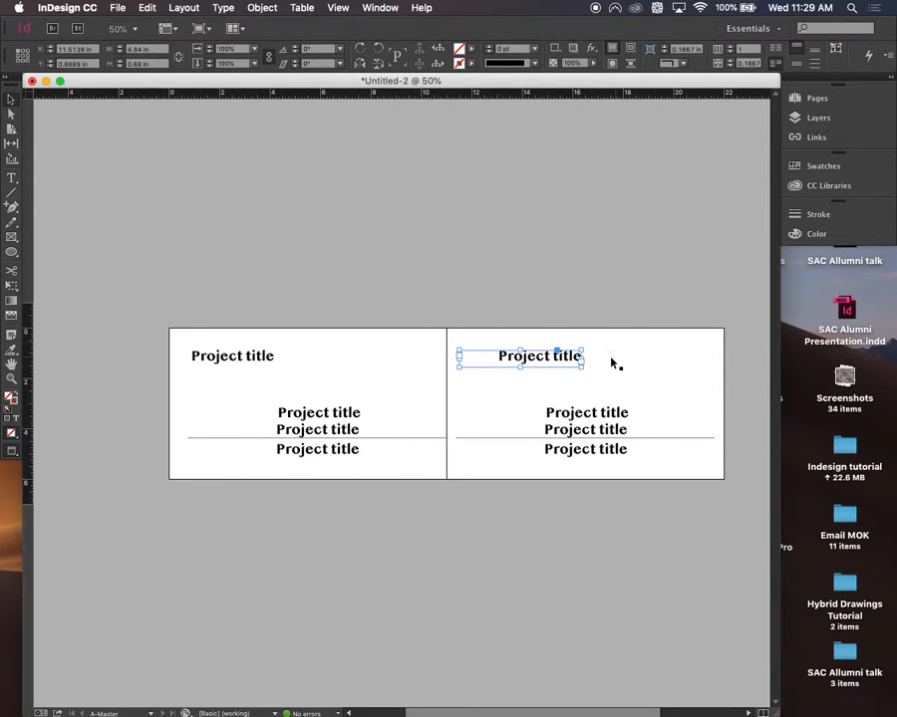
{"action": "left_click_drag", "start_coordinate": [583, 366], "coordinate": [695, 370]}
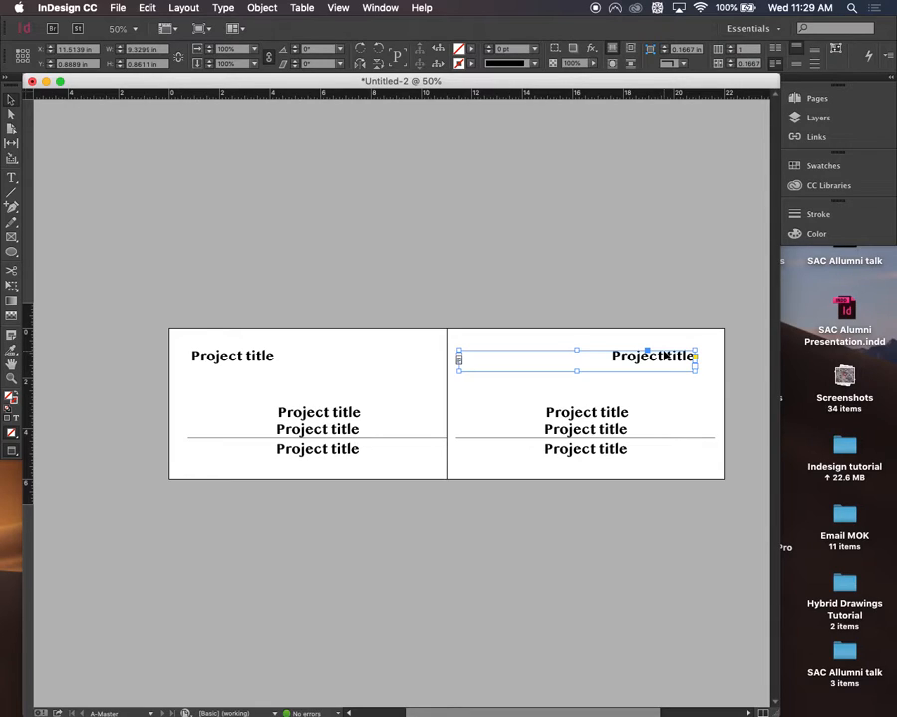
{"action": "left_click", "coordinate": [603, 255]}
Flip all items of the right master page horizontally and move the mirrored set back onto the right page
{"action": "left_click_drag", "start_coordinate": [508, 388], "coordinate": [662, 471]}
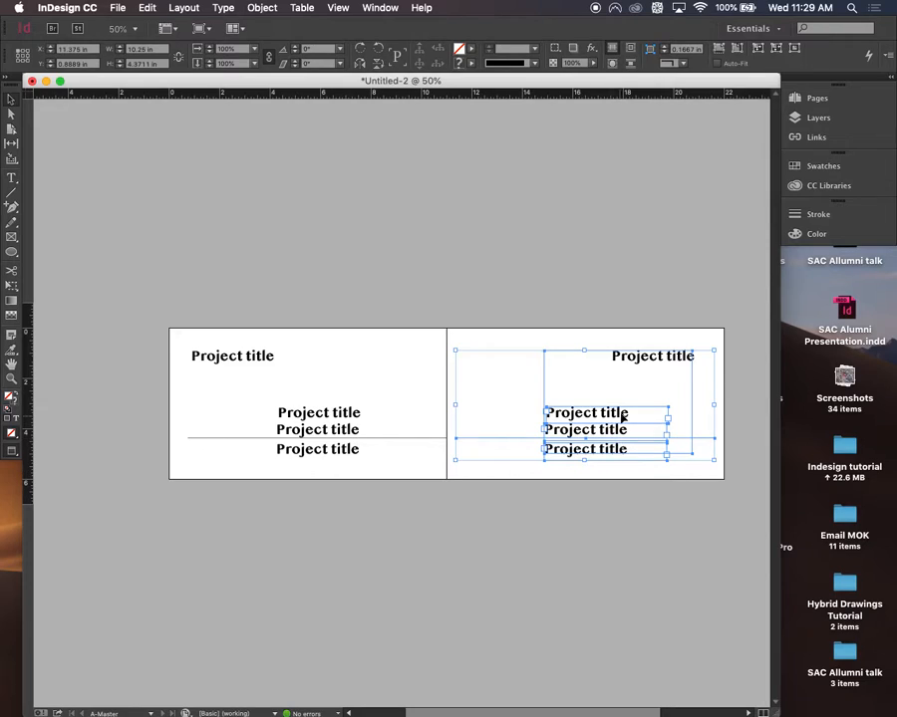
{"action": "left_click", "coordinate": [499, 339]}
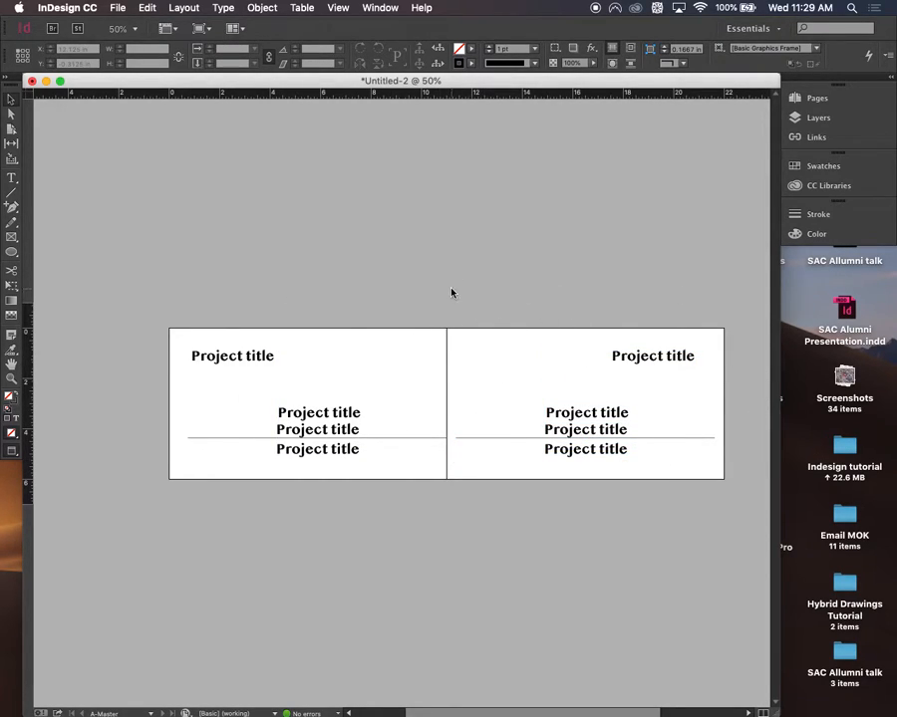
{"action": "left_click_drag", "start_coordinate": [448, 304], "coordinate": [750, 506]}
{"action": "right_click", "coordinate": [622, 399]}
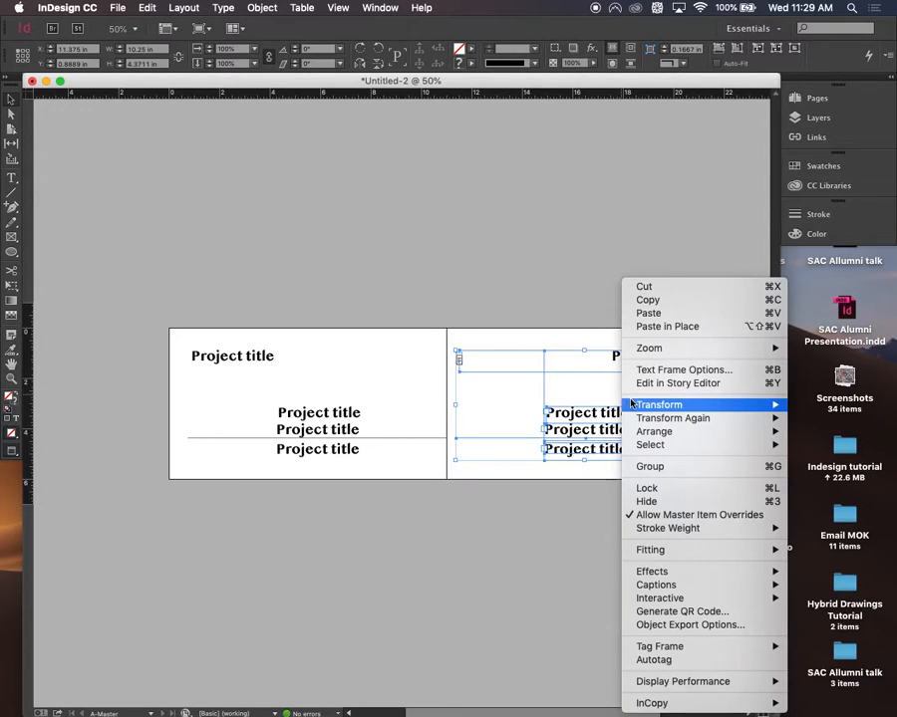
{"action": "mouse_move", "coordinate": [674, 411]}
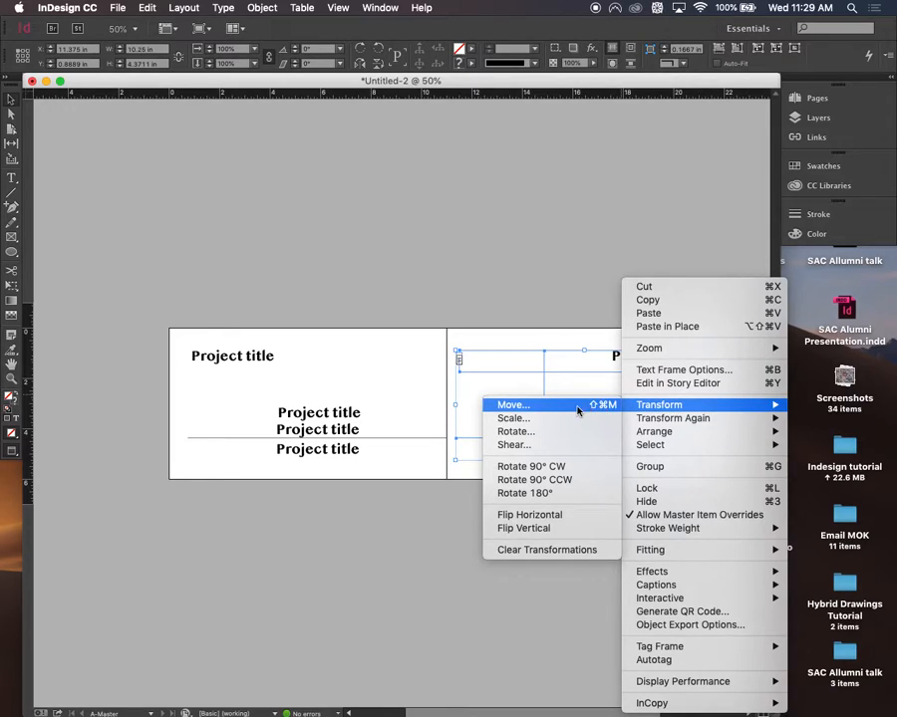
{"action": "left_click", "coordinate": [543, 515]}
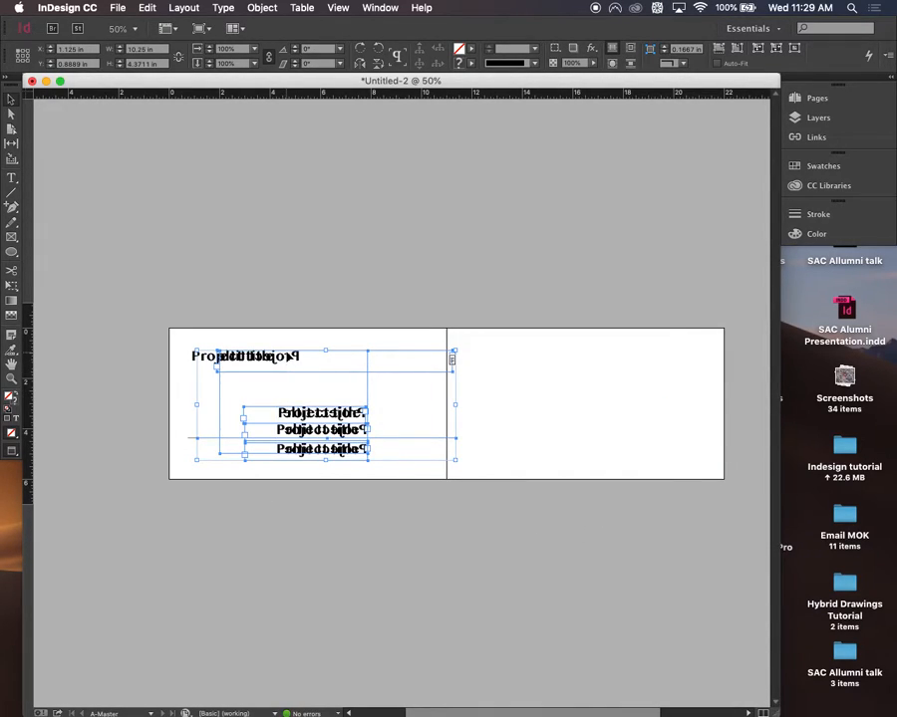
{"action": "left_click_drag", "start_coordinate": [321, 364], "coordinate": [575, 359]}
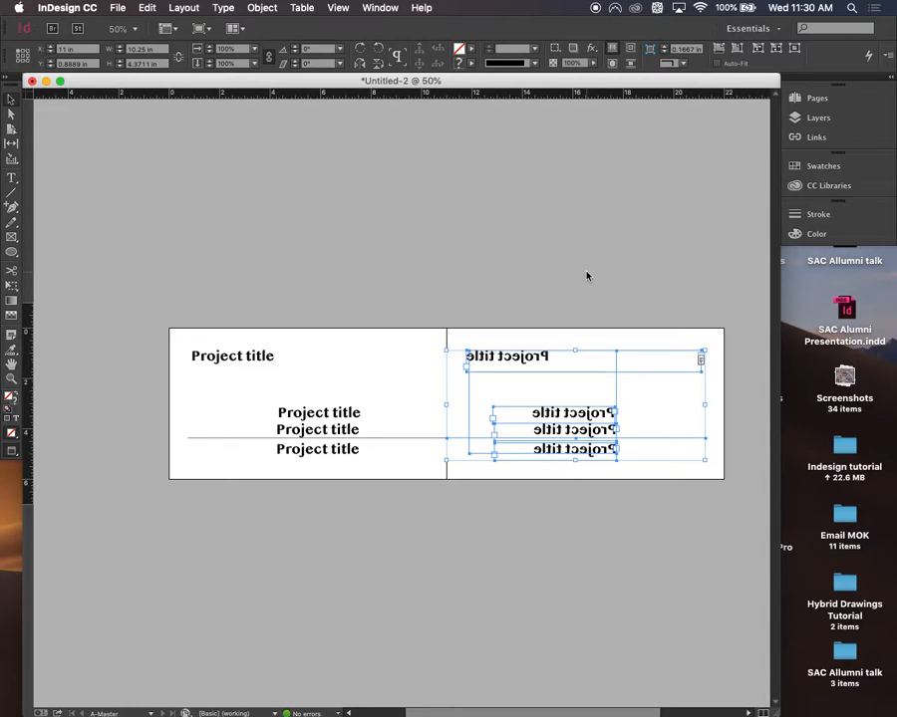
{"action": "left_click", "coordinate": [522, 168]}
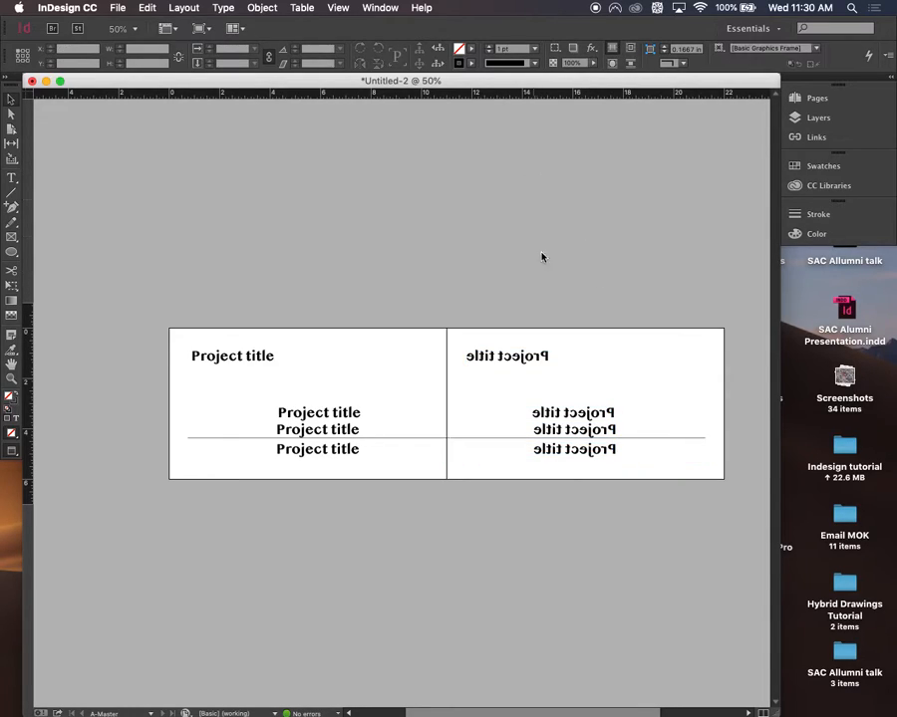
{"action": "right_click", "coordinate": [598, 427]}
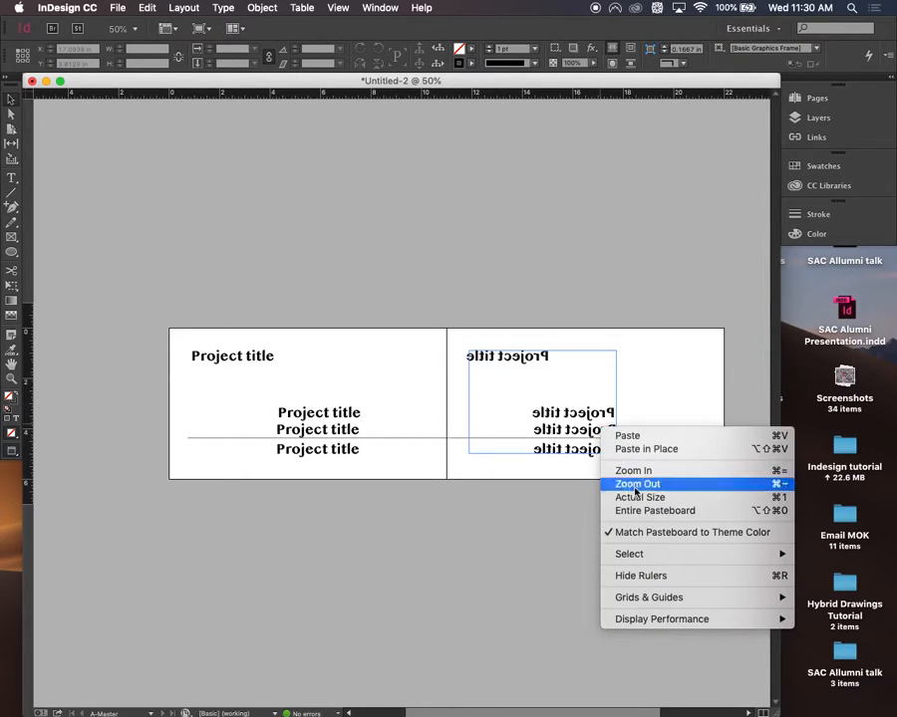
{"action": "left_click", "coordinate": [670, 342]}
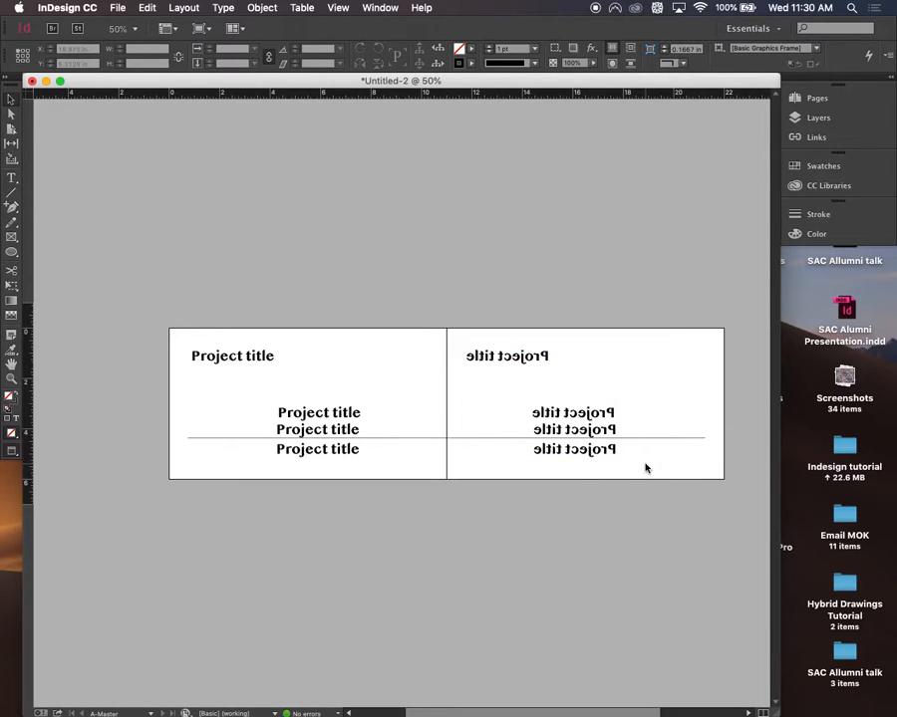
{"action": "left_click", "coordinate": [588, 459]}
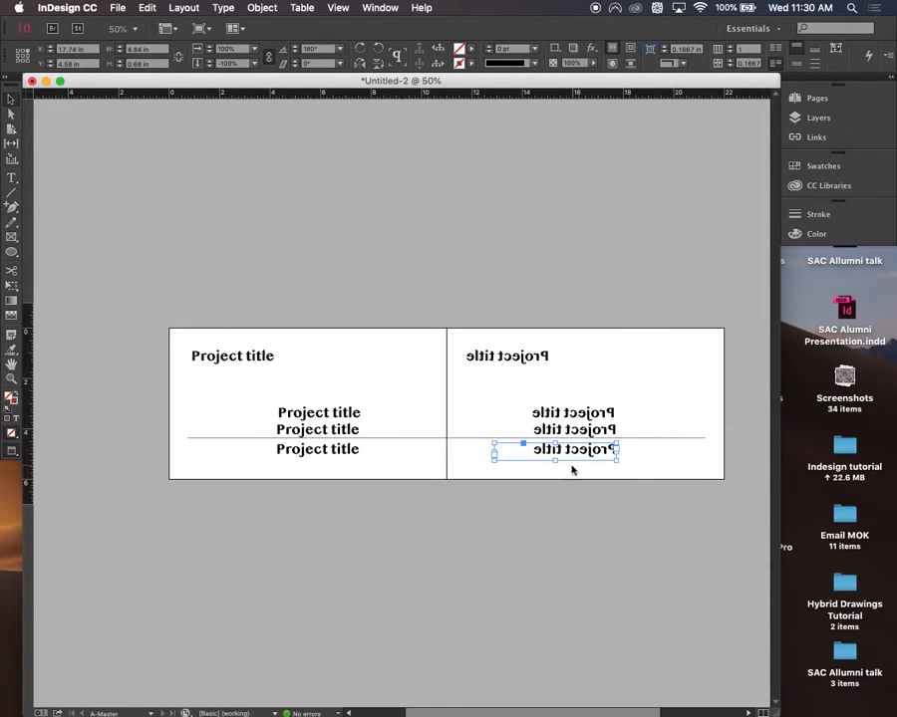
{"action": "left_click", "coordinate": [461, 390]}
Move the image frame and the three lower titles of the right master page outward to its outer margin, leaving the upper title and line out
{"action": "left_click_drag", "start_coordinate": [456, 375], "coordinate": [657, 434]}
{"action": "left_click", "coordinate": [619, 357]}
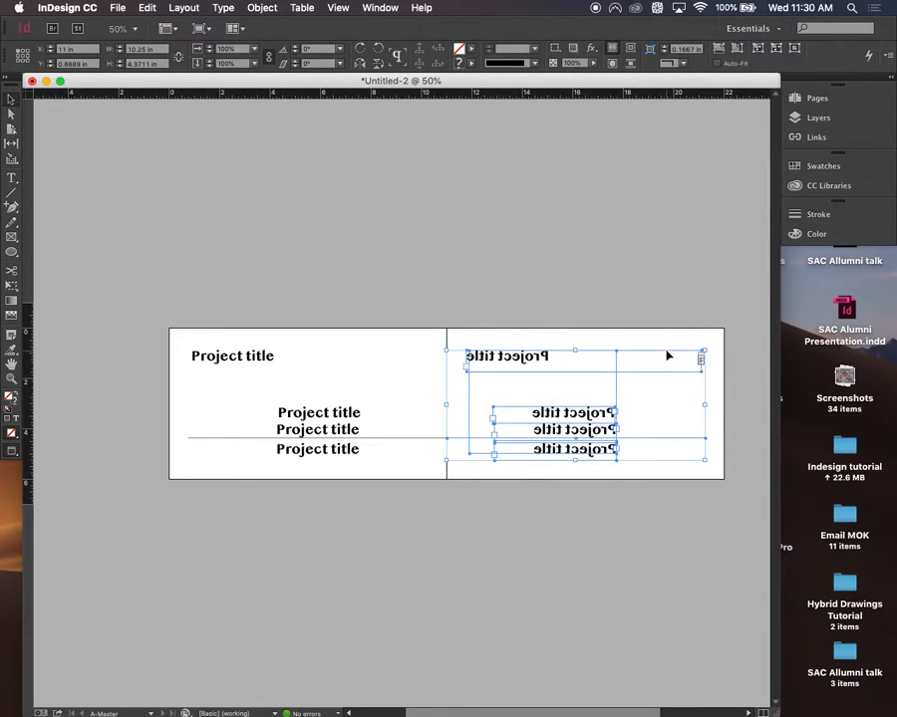
{"action": "right_click", "coordinate": [672, 386]}
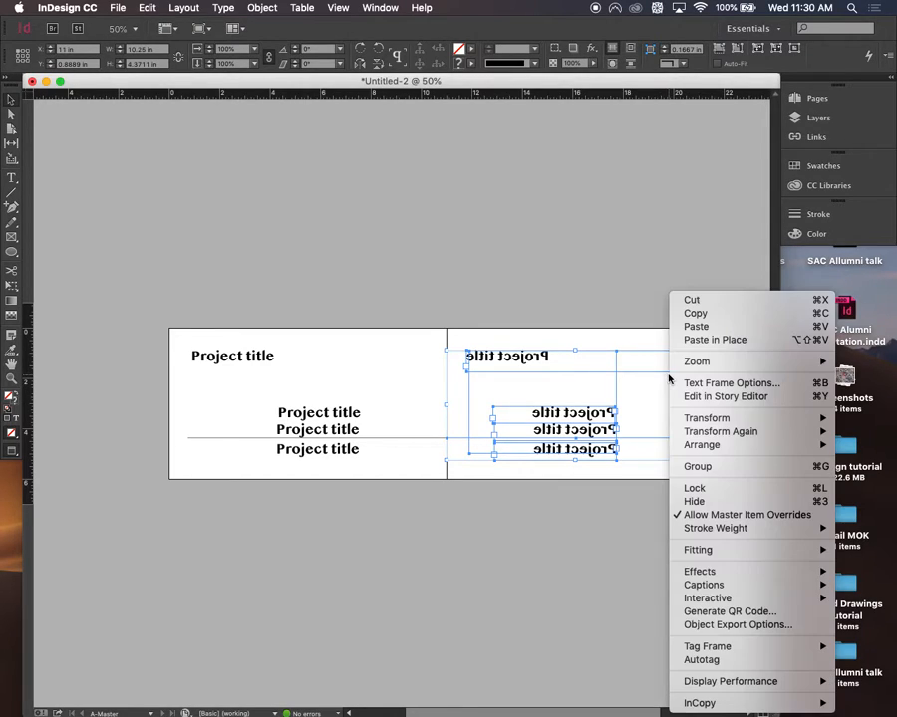
{"action": "left_click", "coordinate": [648, 354]}
{"action": "right_click", "coordinate": [644, 351]}
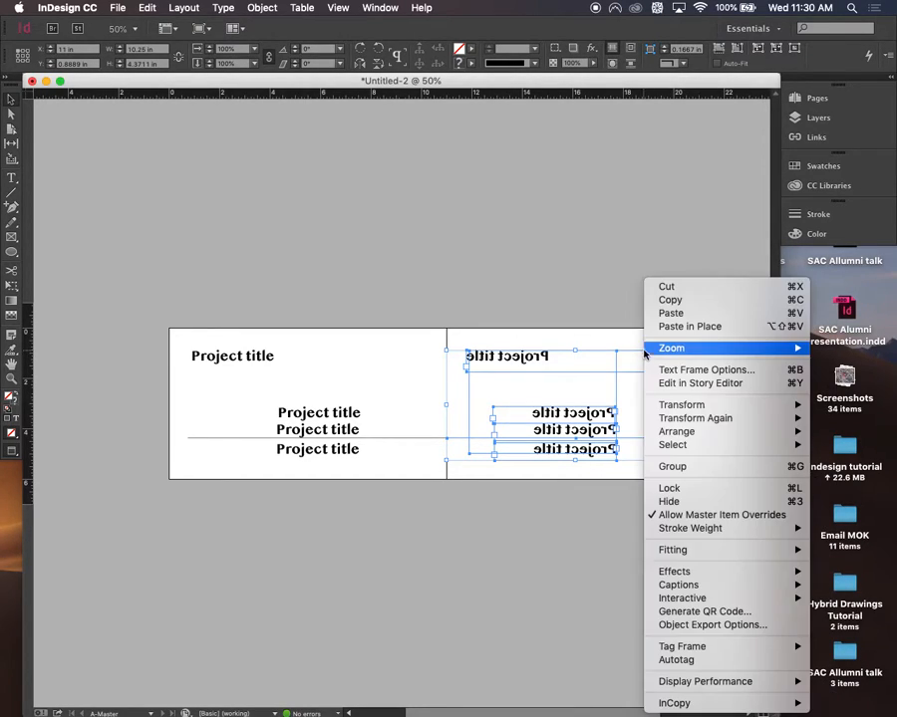
{"action": "left_click", "coordinate": [611, 289]}
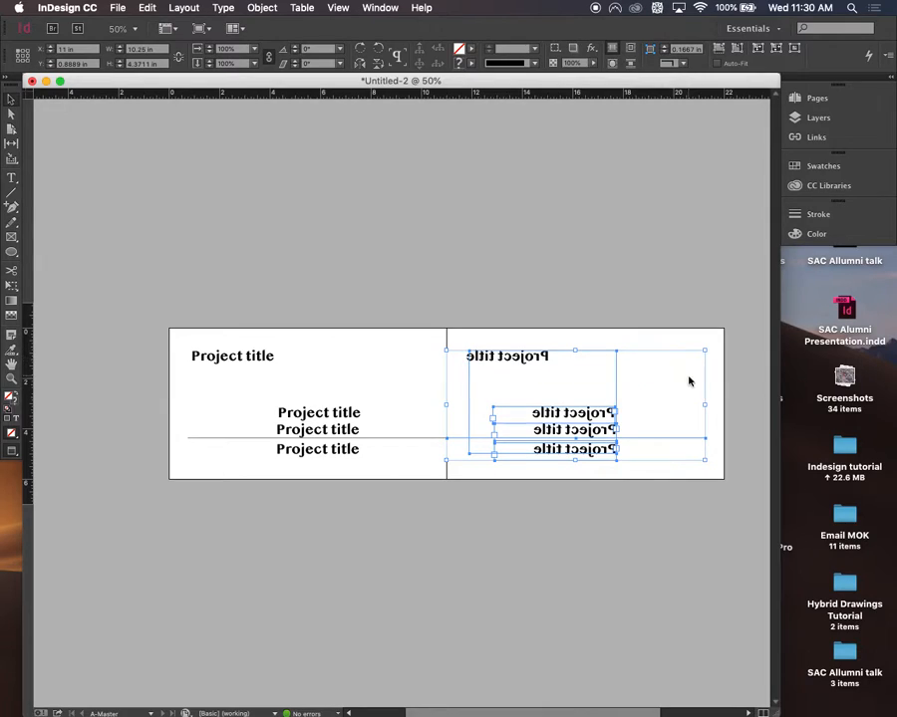
{"action": "left_click", "coordinate": [686, 447], "text": "shift"}
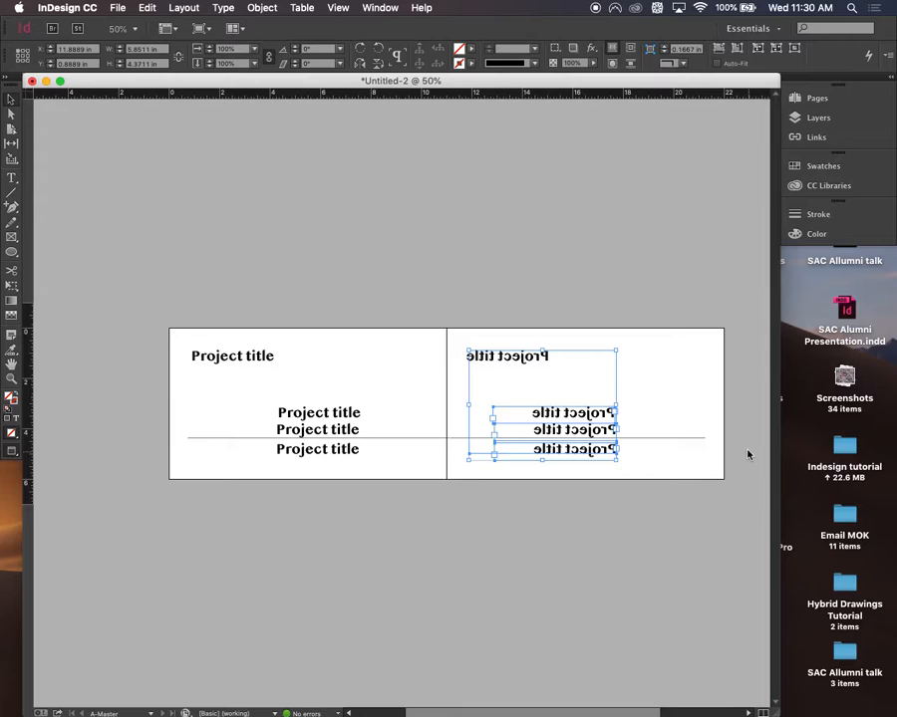
{"action": "left_click_drag", "start_coordinate": [570, 415], "coordinate": [653, 422]}
{"action": "left_click", "coordinate": [674, 286]}
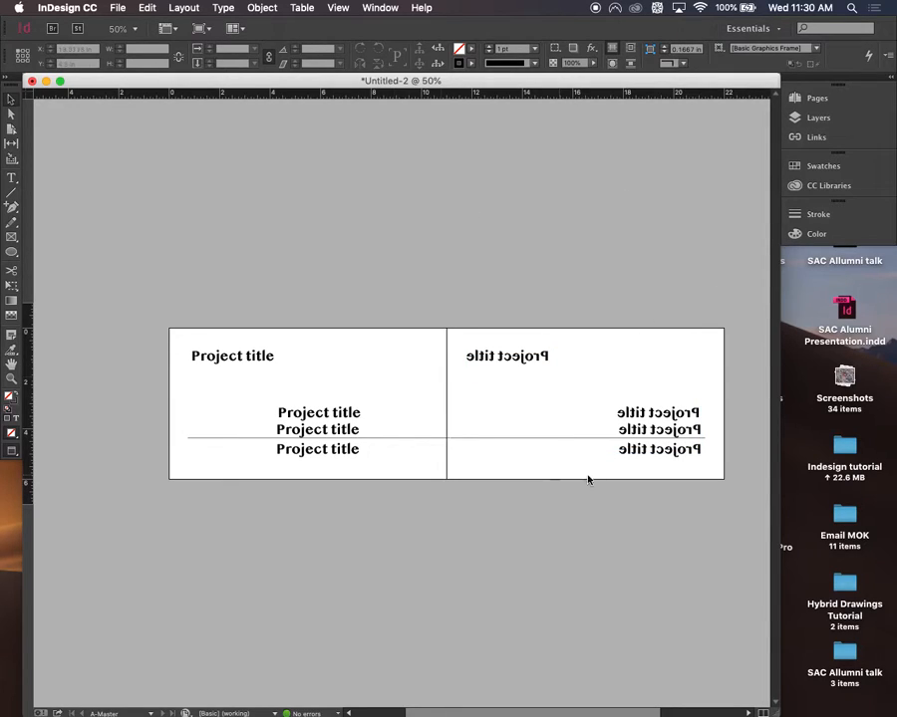
Leave the master spread, open page 2 of the document, and view the first spreads
{"action": "left_click", "coordinate": [822, 99]}
{"action": "double_click", "coordinate": [671, 206]}
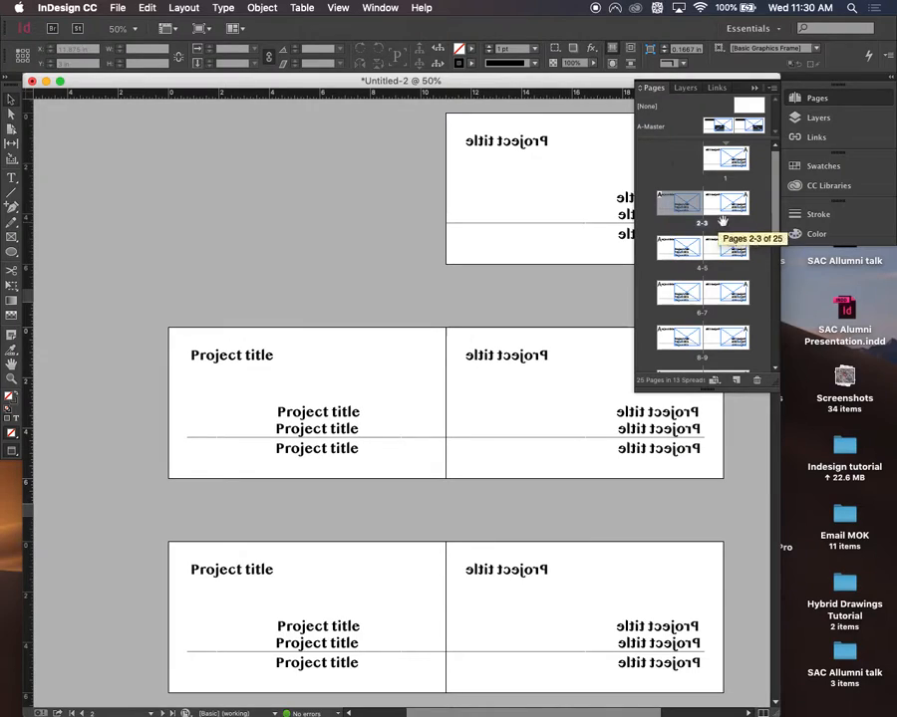
{"action": "scroll", "coordinate": [318, 309], "scroll_direction": "down", "scroll_amount": 1}
{"action": "scroll", "coordinate": [377, 323], "scroll_direction": "up", "scroll_amount": 5}
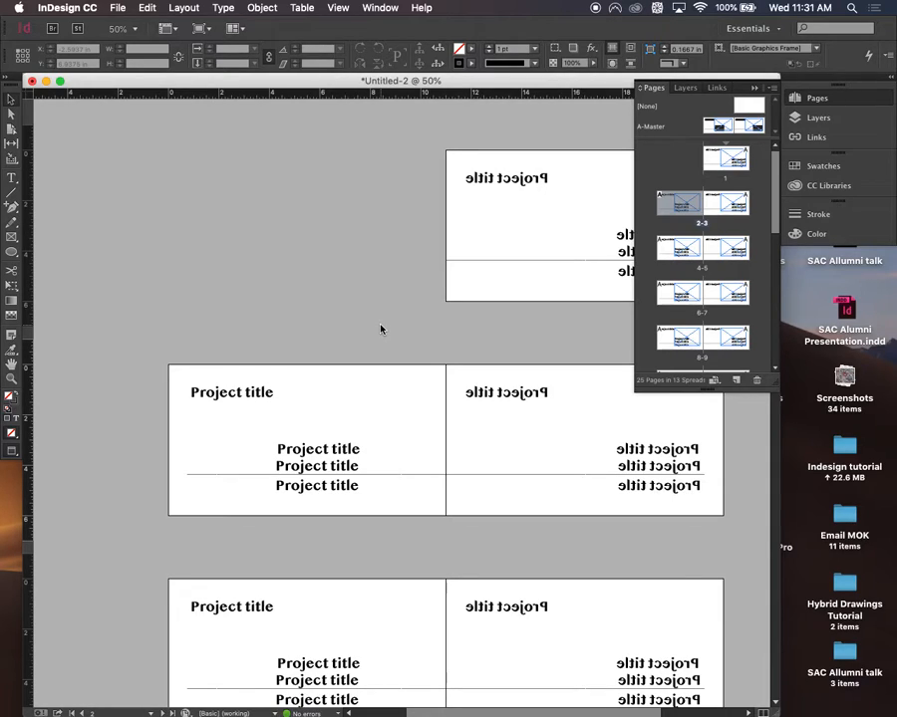
Override the mirrored upper "Project title" on page 3 and delete it
{"action": "left_click_drag", "start_coordinate": [520, 403], "coordinate": [614, 391]}
{"action": "left_click_drag", "start_coordinate": [511, 376], "coordinate": [535, 429]}
{"action": "left_click", "coordinate": [528, 393]}
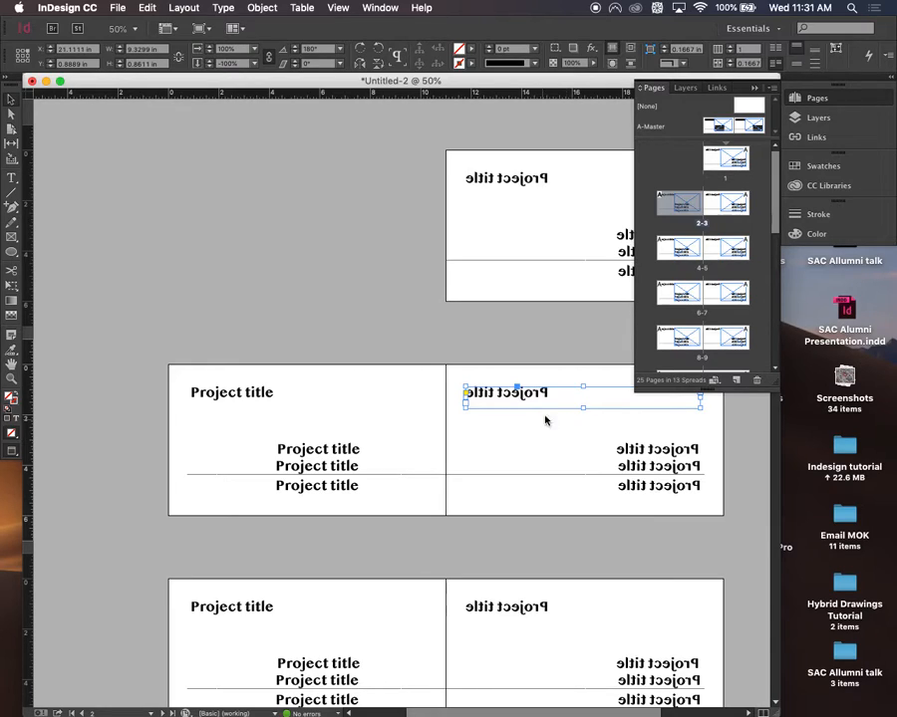
{"action": "left_click_drag", "start_coordinate": [536, 397], "coordinate": [560, 431]}
{"action": "key", "text": "Delete"}
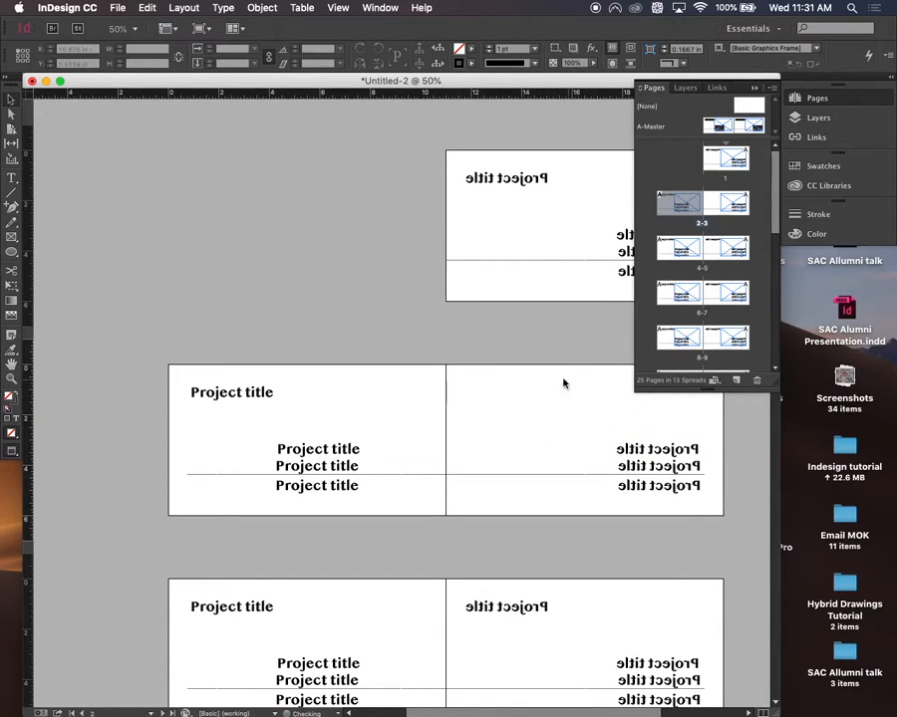
Override the image placeholder frame on page 3 and delete it
{"action": "scroll", "coordinate": [560, 412], "scroll_direction": "down", "scroll_amount": 2}
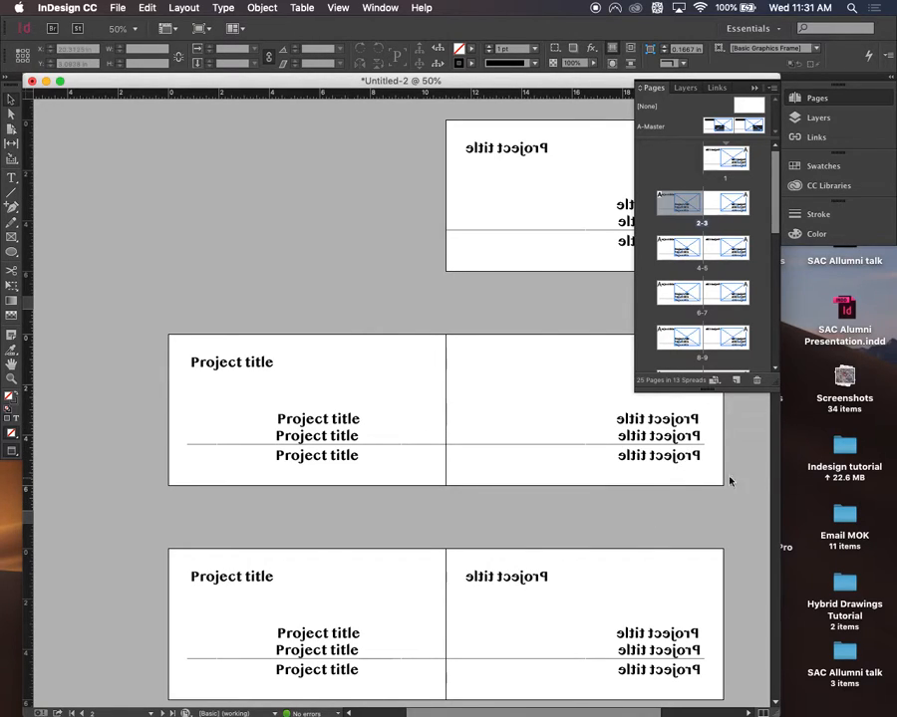
{"action": "left_click", "coordinate": [683, 460]}
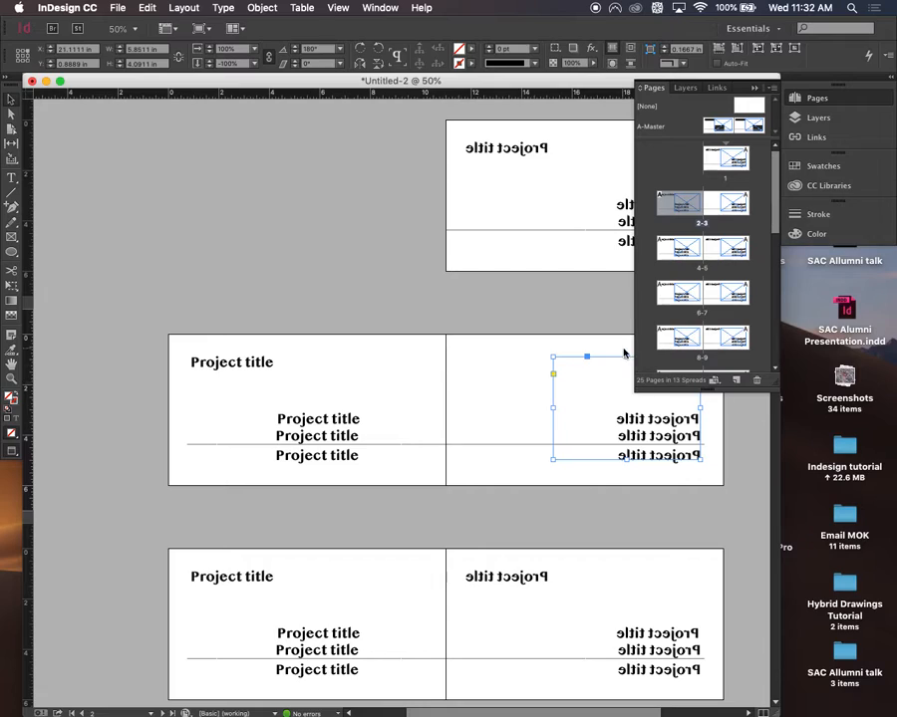
{"action": "left_click_drag", "start_coordinate": [628, 357], "coordinate": [629, 420]}
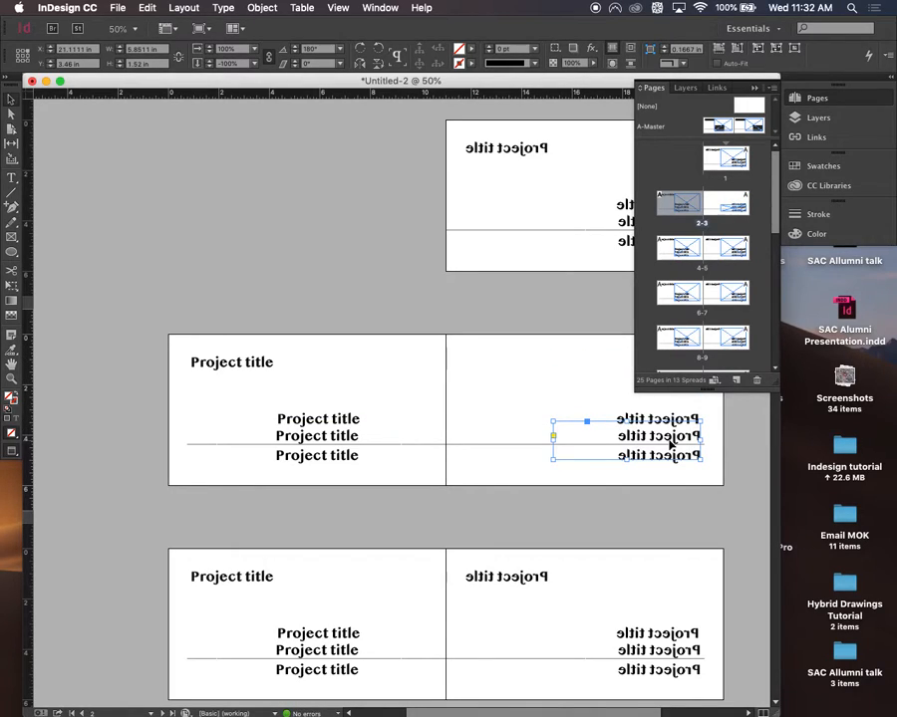
{"action": "key", "text": "Delete"}
Override and delete the upper "Project title" and the image placeholder frame on page 1
{"action": "scroll", "coordinate": [478, 259], "scroll_direction": "up", "scroll_amount": 1}
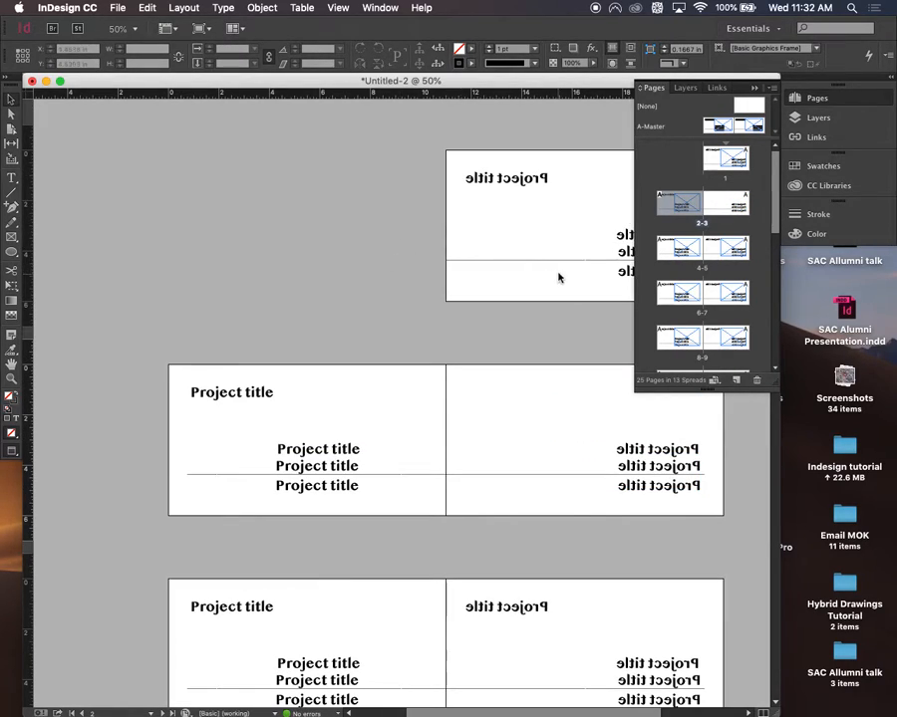
{"action": "left_click", "coordinate": [514, 181]}
{"action": "left_click", "coordinate": [621, 236], "text": "shift"}
{"action": "left_click", "coordinate": [629, 254], "text": "shift"}
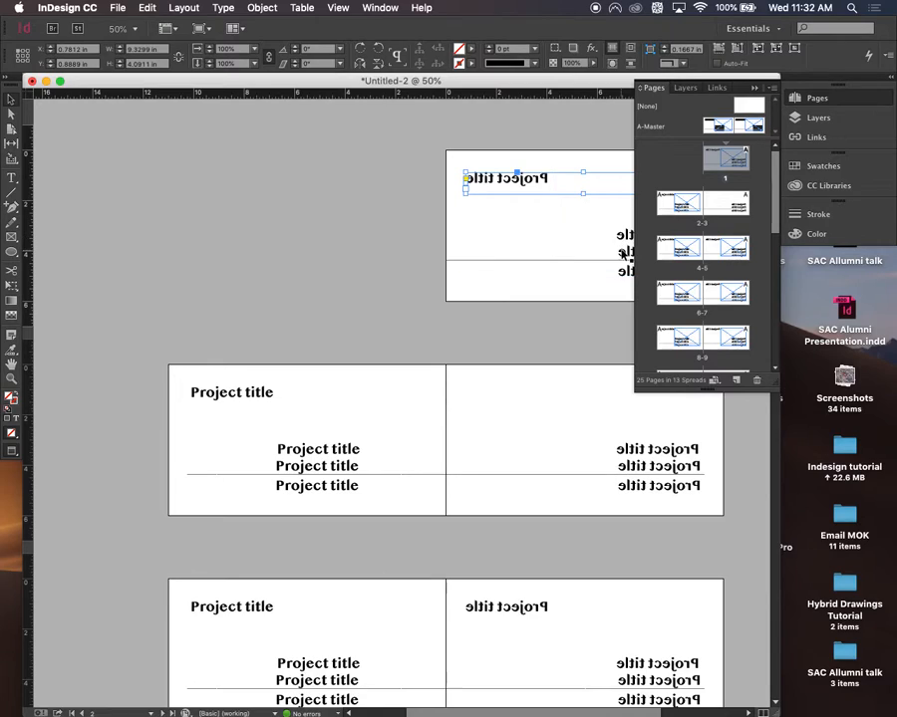
{"action": "left_click", "coordinate": [623, 273], "text": "shift"}
{"action": "left_click", "coordinate": [620, 281]}
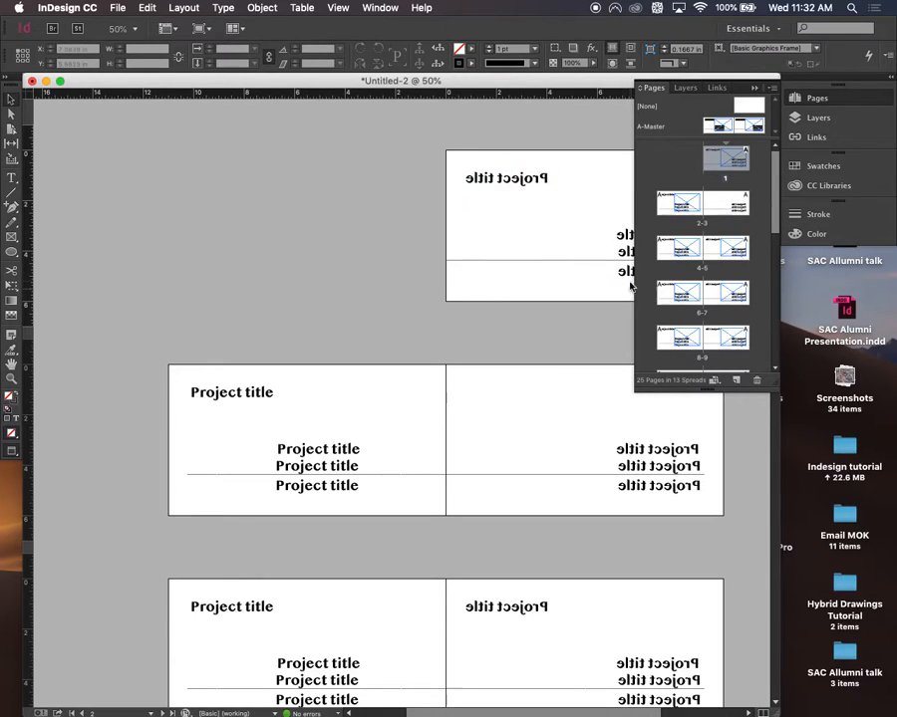
{"action": "left_click", "coordinate": [495, 179]}
{"action": "key", "text": "BackSpace"}
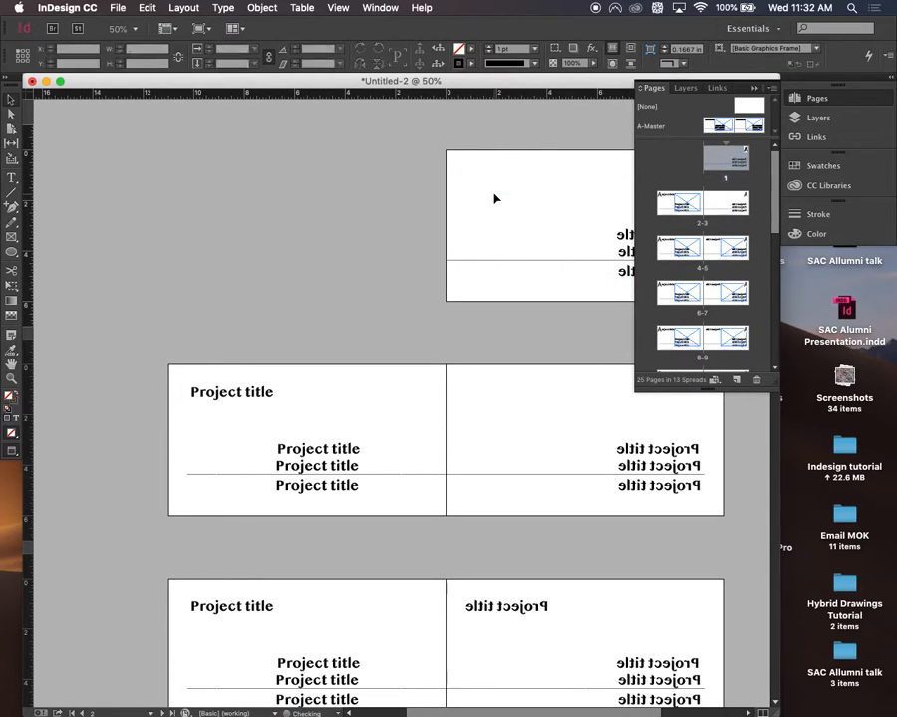
Collapse the Pages panel and delete the topmost of the three remaining titles on page 1
{"action": "left_click", "coordinate": [790, 98]}
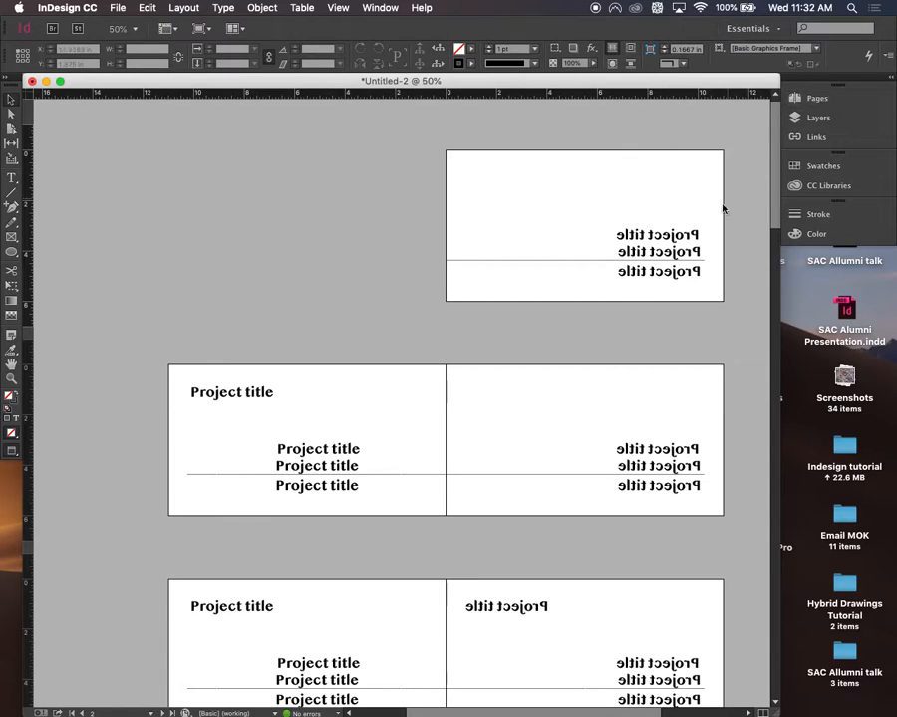
{"action": "left_click", "coordinate": [683, 237]}
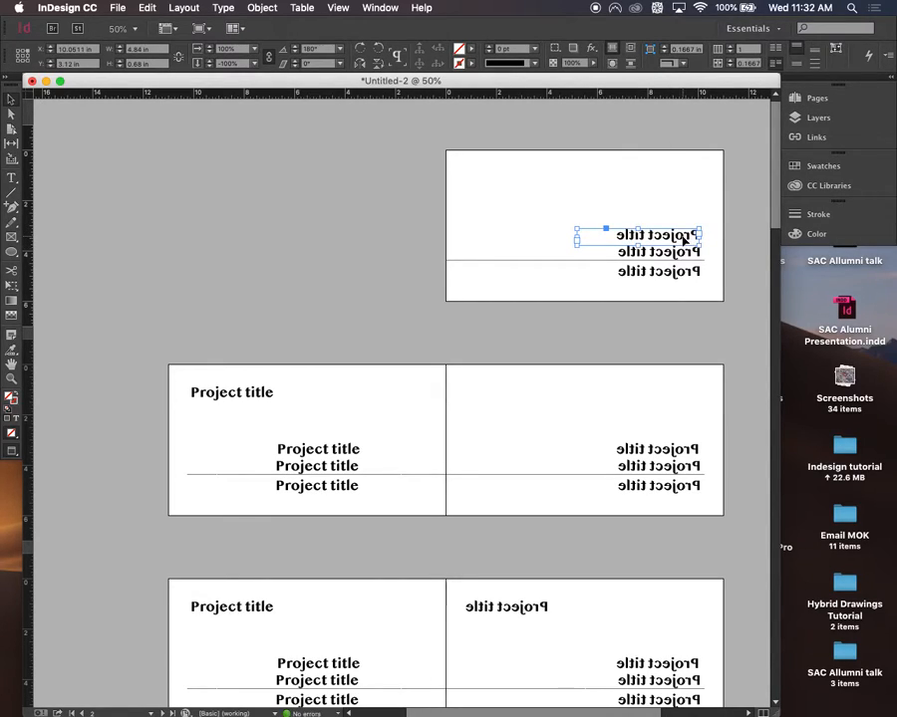
{"action": "key", "text": "BackSpace"}
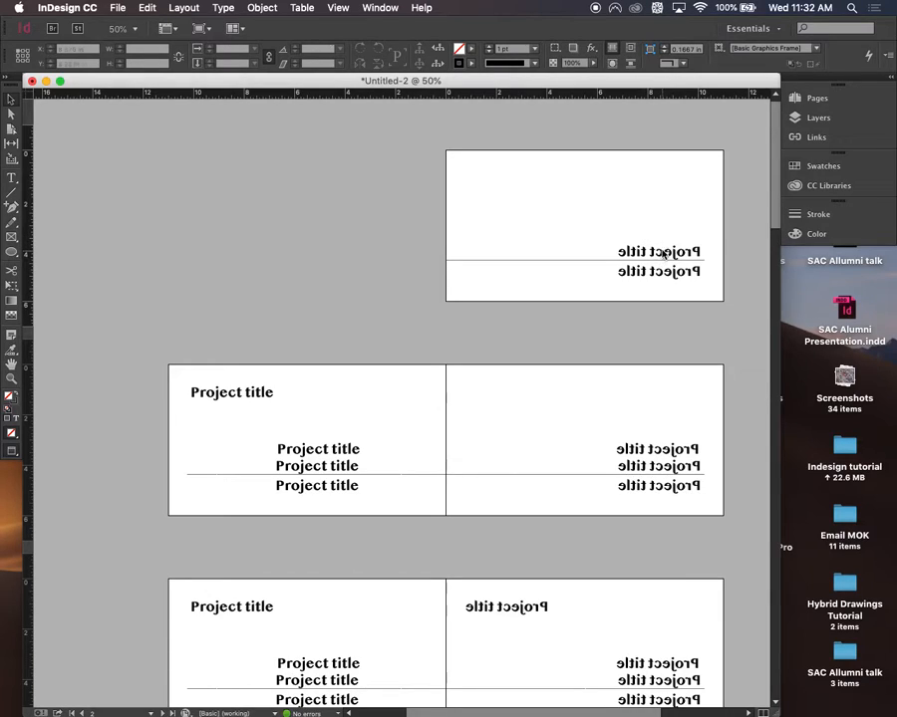
Replace the title above the line on page 1 with "PORTFOLIO" and the person's first name, and widen its frame toward the inner margin
{"action": "left_click", "coordinate": [625, 256]}
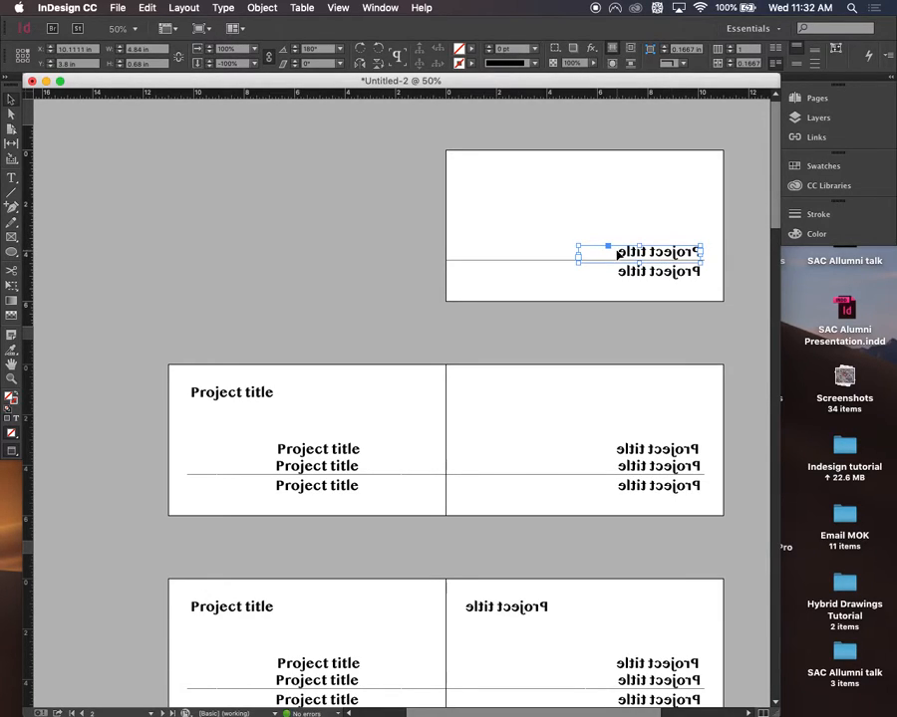
{"action": "double_click", "coordinate": [626, 256]}
{"action": "left_click_drag", "start_coordinate": [620, 255], "coordinate": [748, 263]}
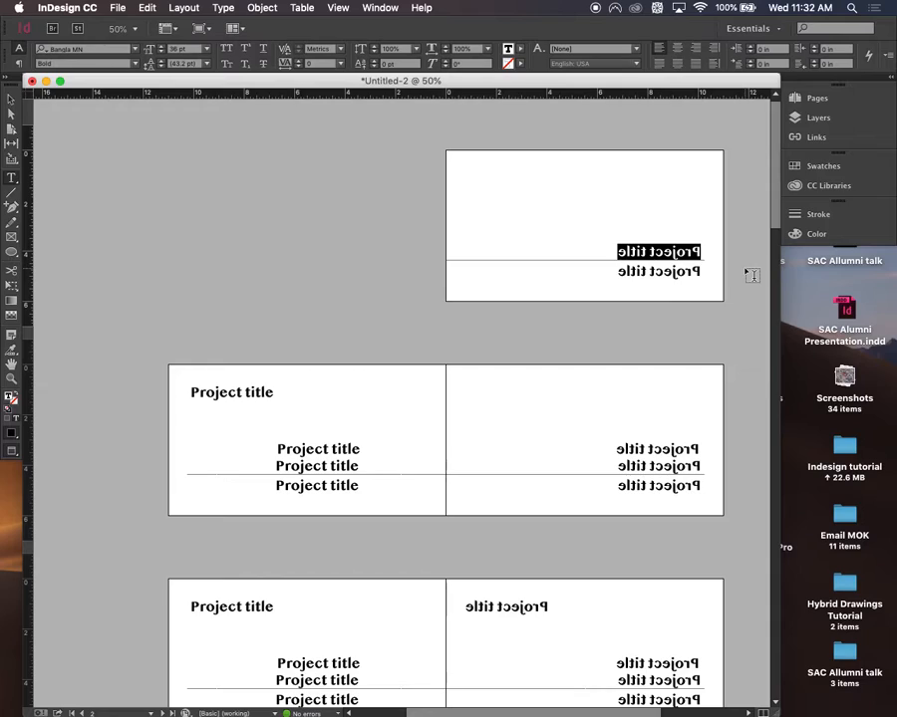
{"action": "type", "text": "PORT"}
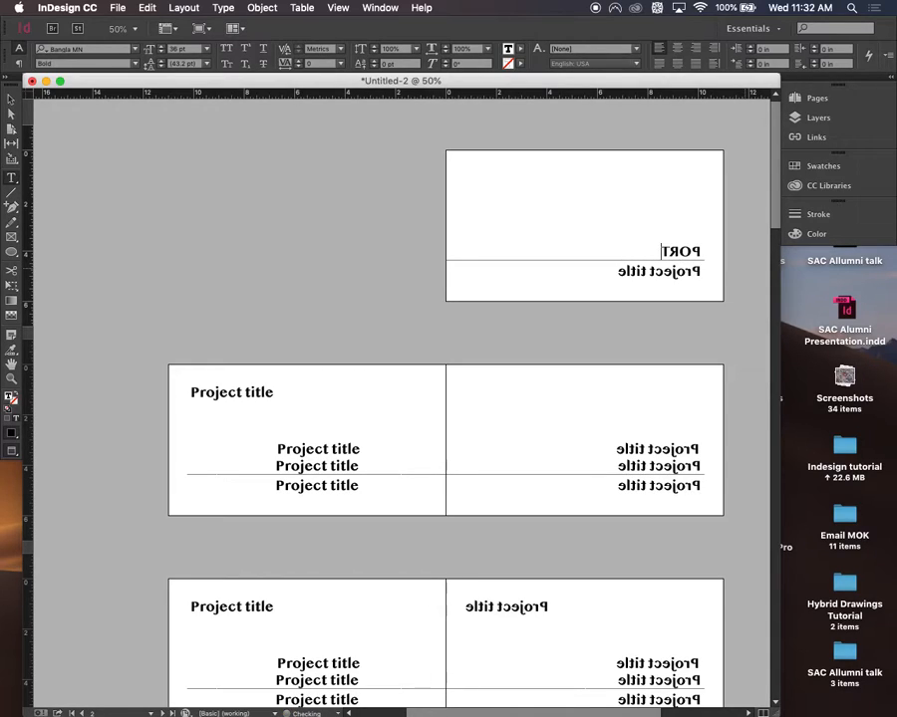
{"action": "type", "text": "FOLIO COV"}
{"action": "key", "text": "Escape"}
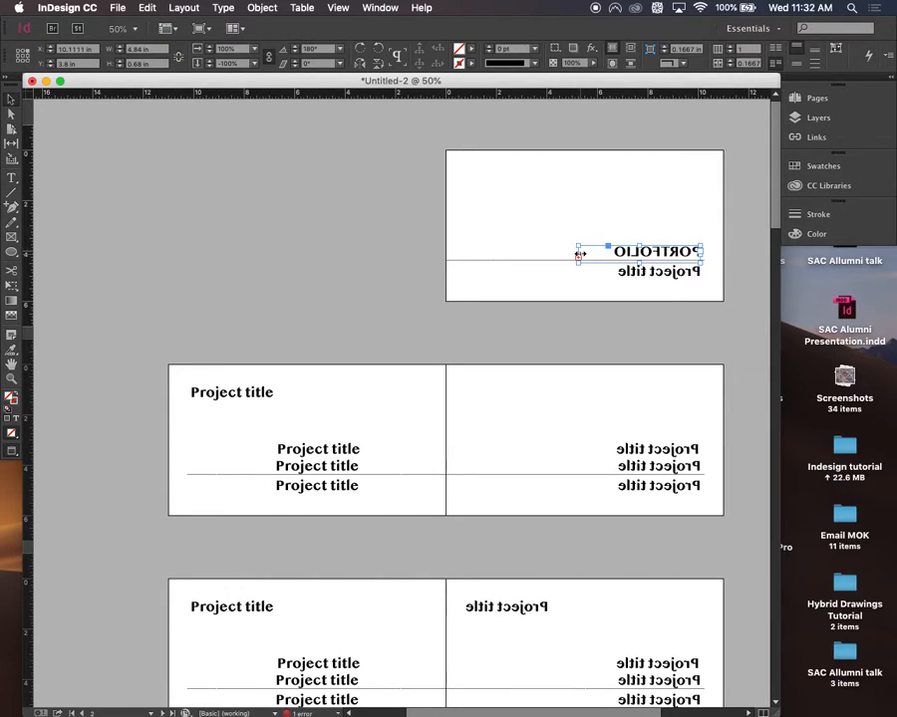
{"action": "left_click_drag", "start_coordinate": [578, 256], "coordinate": [473, 256]}
{"action": "left_click", "coordinate": [517, 224]}
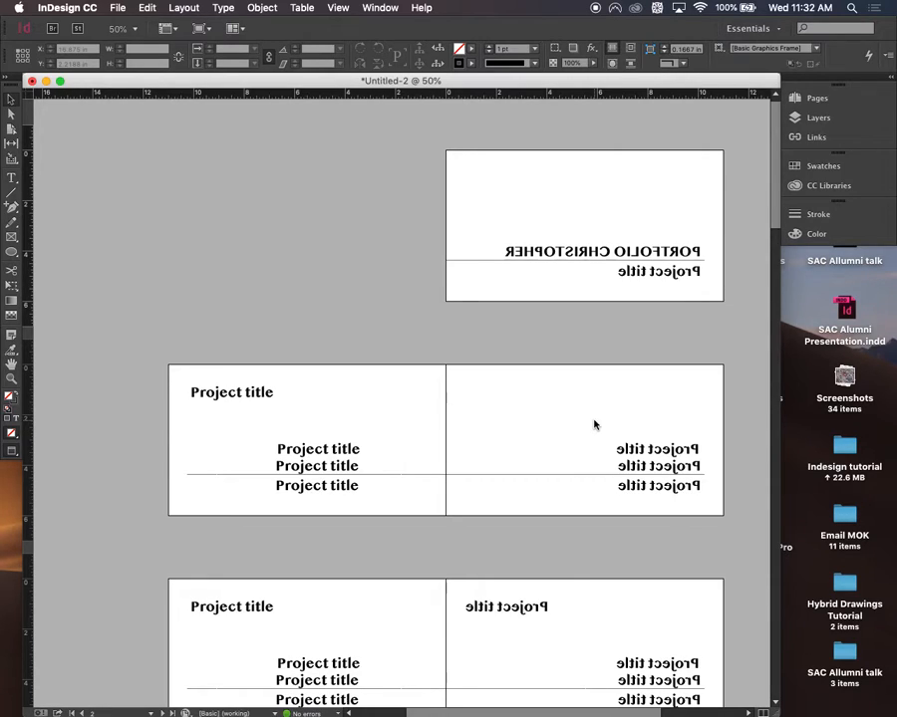
Compare the spreads in preview and normal view, ending in normal view with guides, margins and frame edges shown
{"action": "key", "text": "w"}
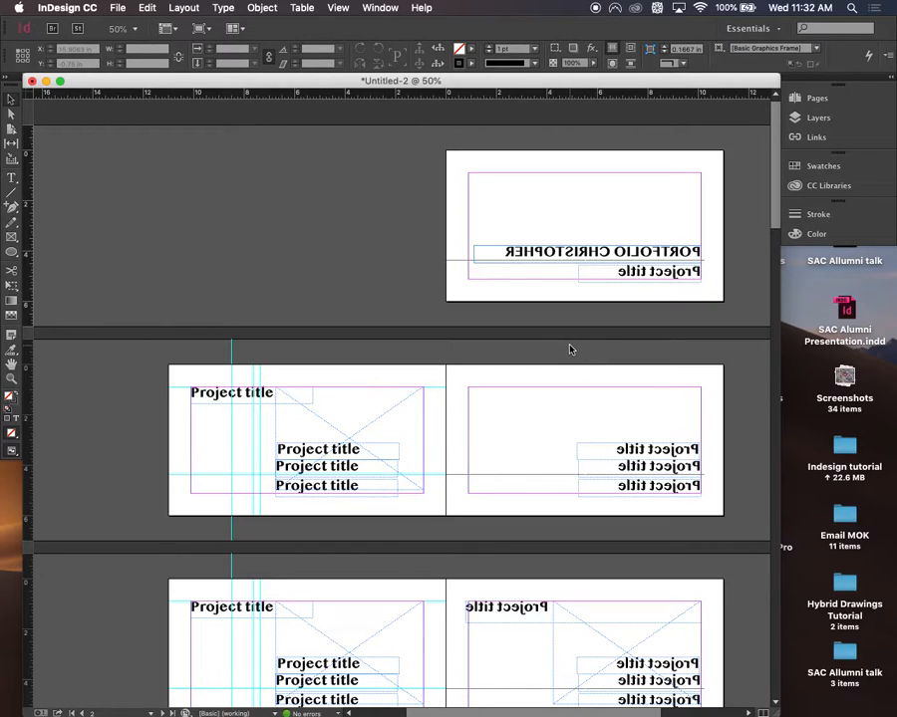
{"action": "key", "text": "w"}
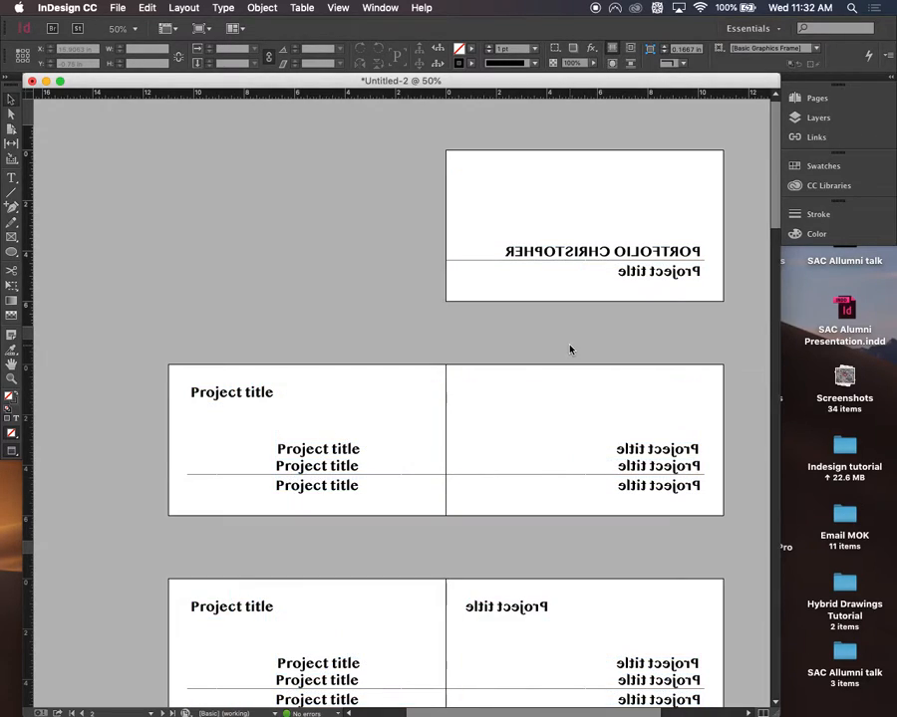
{"action": "key", "text": "w"}
{"action": "key", "text": "w"}
{"action": "key", "text": "w"}
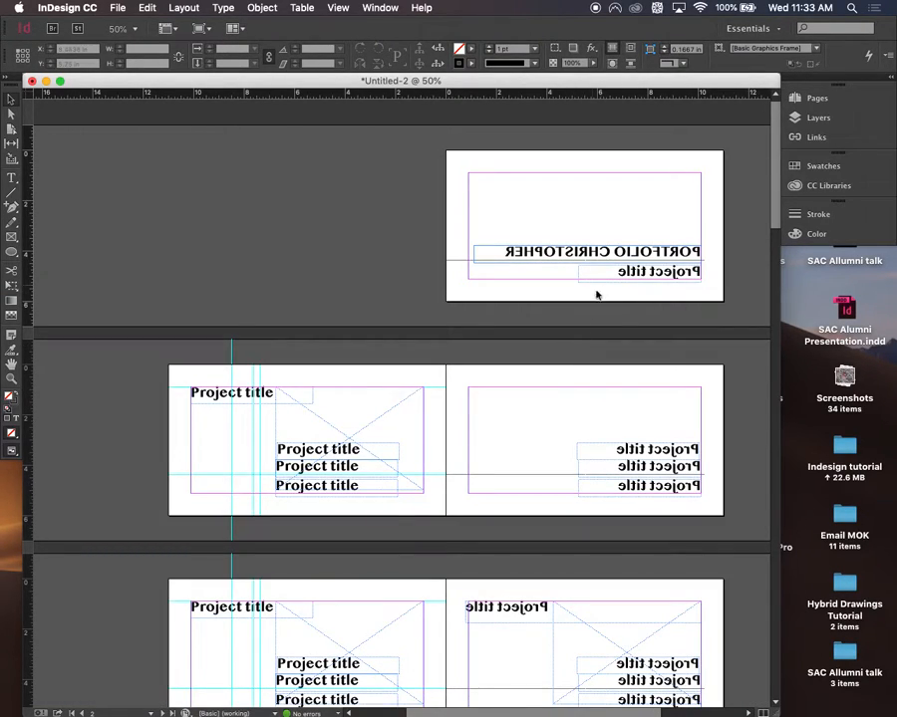
{"action": "scroll", "coordinate": [502, 363], "scroll_direction": "down", "scroll_amount": 5}
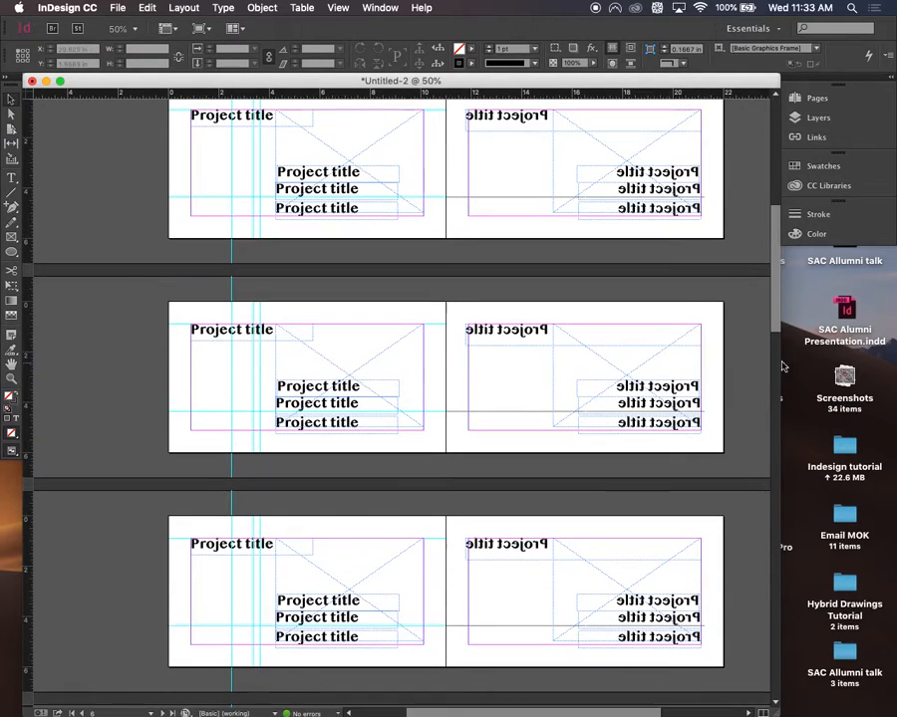
{"action": "left_click", "coordinate": [875, 405]}
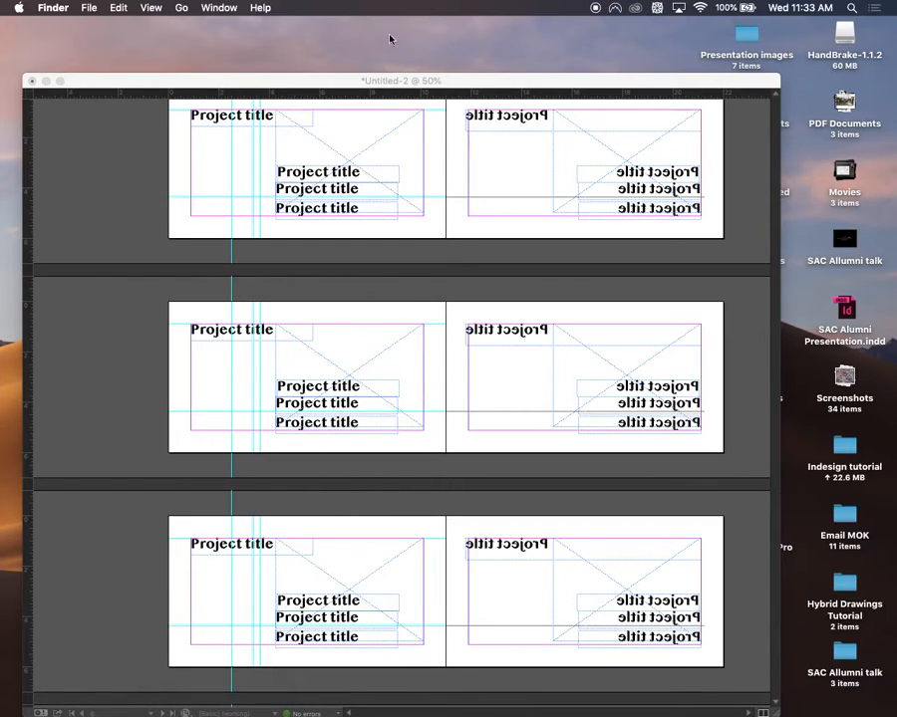
{"action": "left_click", "coordinate": [128, 152]}
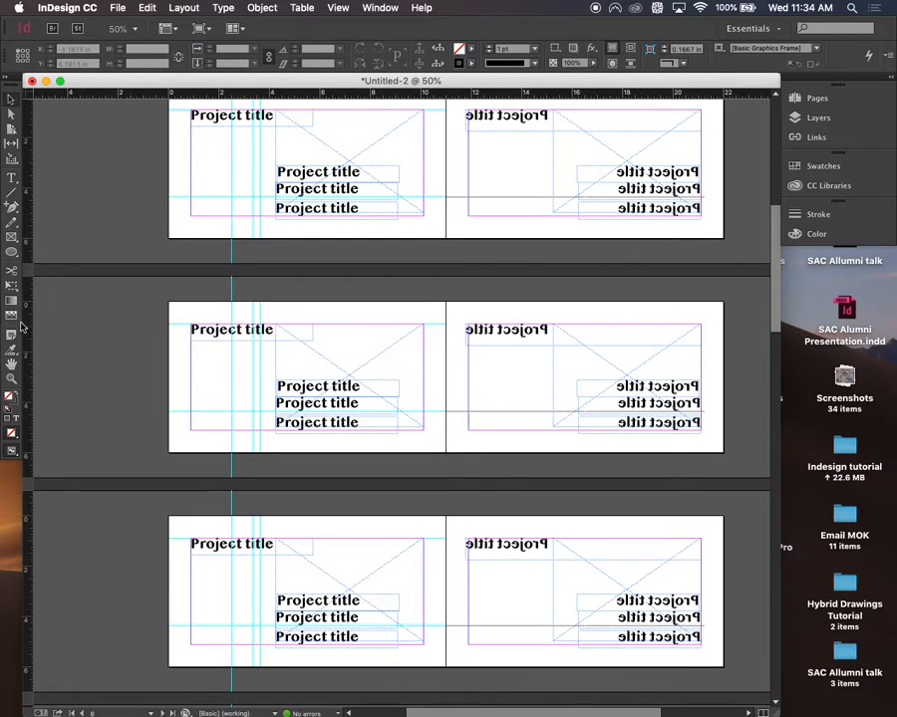
{"action": "scroll", "coordinate": [500, 342], "scroll_direction": "up", "scroll_amount": 1}
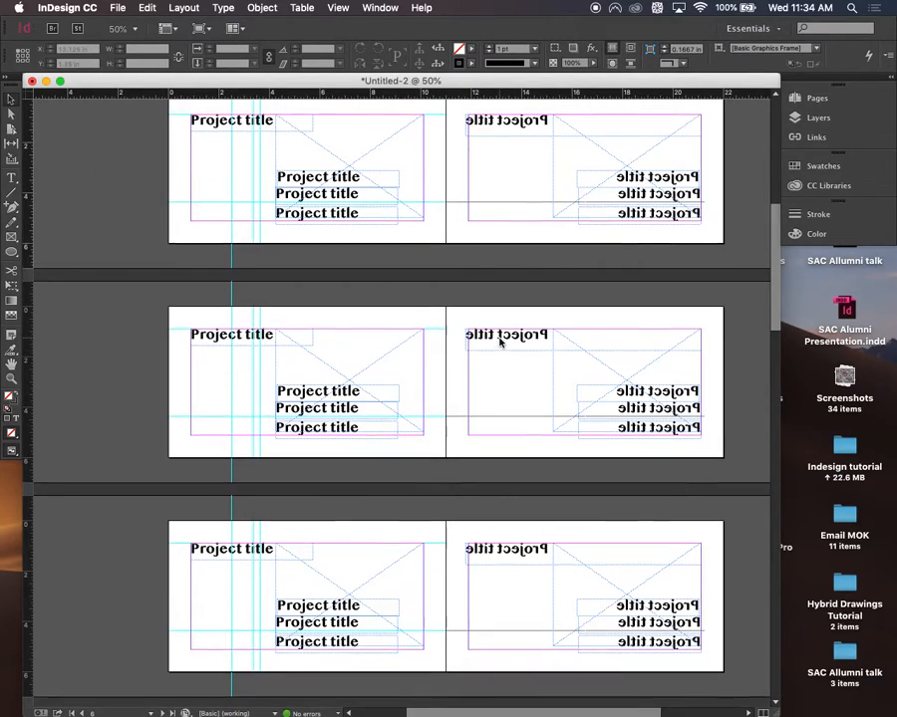
Delete the image placeholder frame and the three lower titles from the middle spread's right-hand page
{"action": "scroll", "coordinate": [500, 341], "scroll_direction": "up", "scroll_amount": 3}
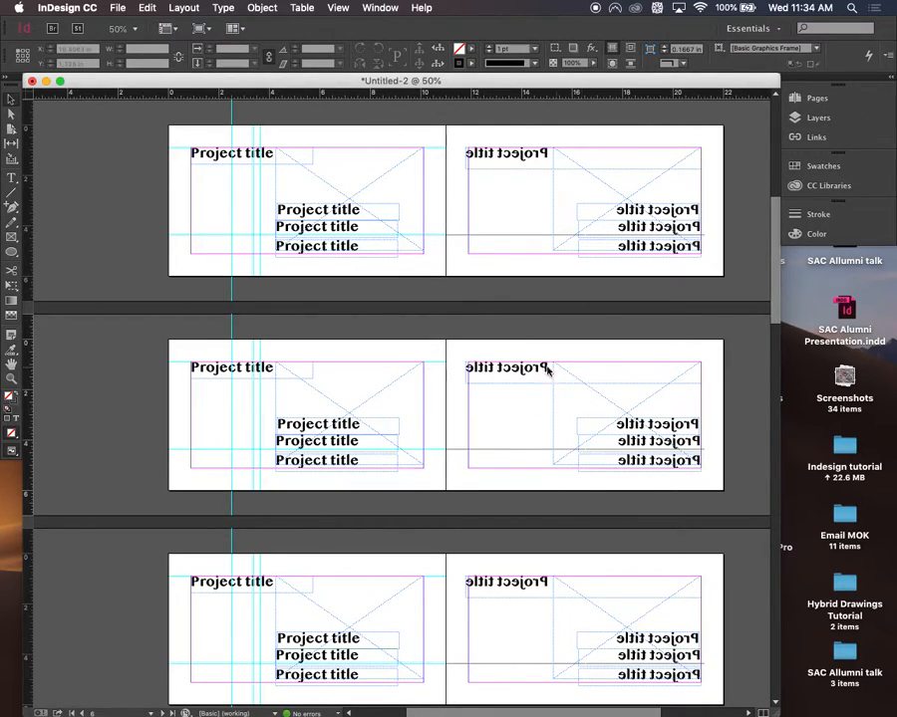
{"action": "left_click", "coordinate": [643, 453]}
{"action": "key", "text": "Delete"}
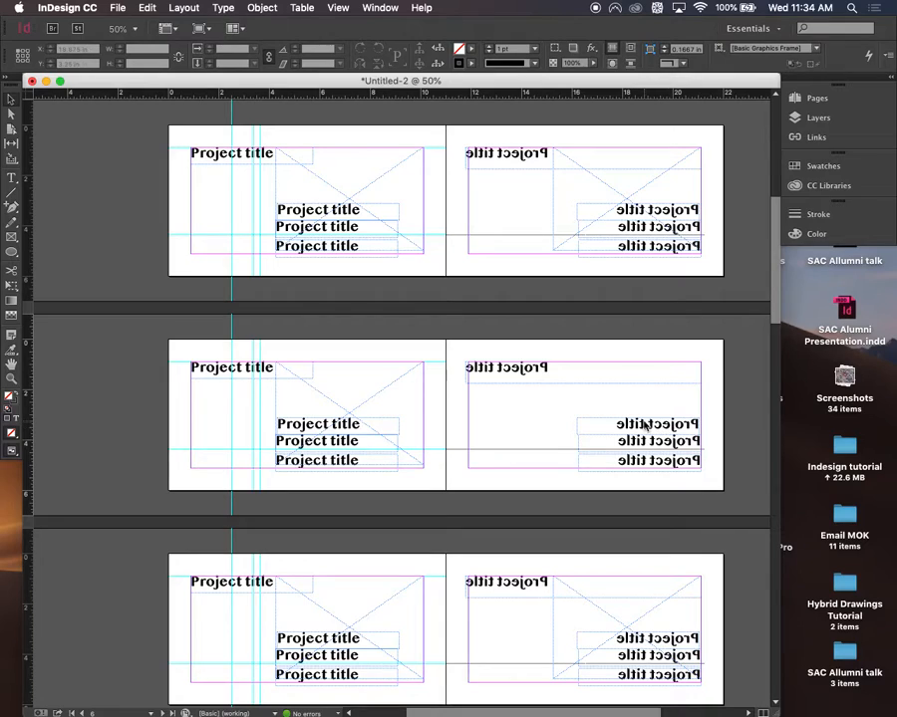
{"action": "left_click", "coordinate": [645, 427]}
{"action": "left_click", "coordinate": [643, 443], "text": "shift"}
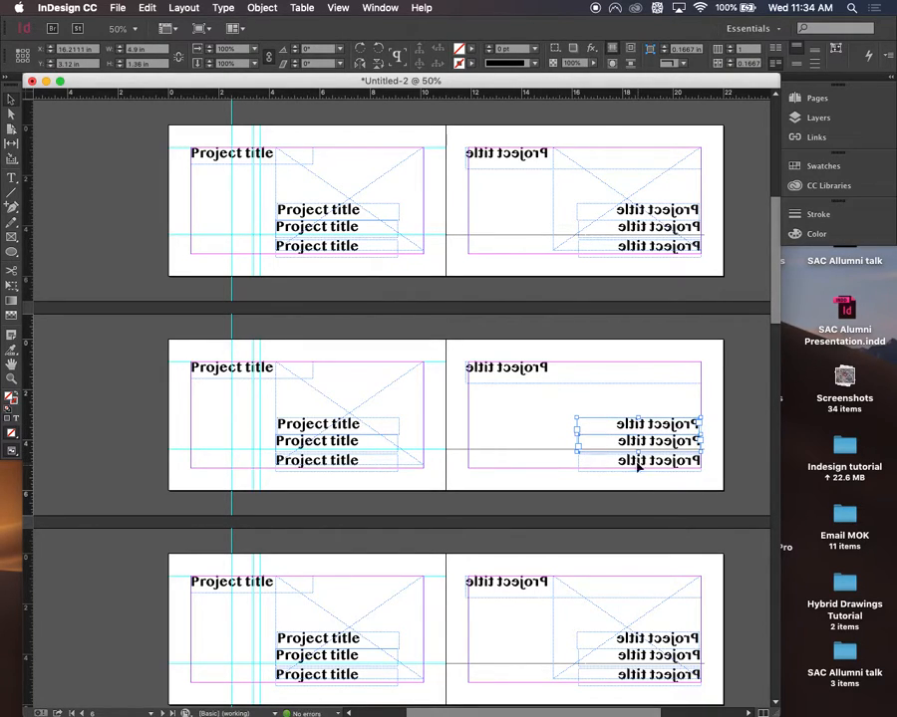
{"action": "left_click", "coordinate": [638, 464], "text": "shift"}
{"action": "key", "text": "Delete"}
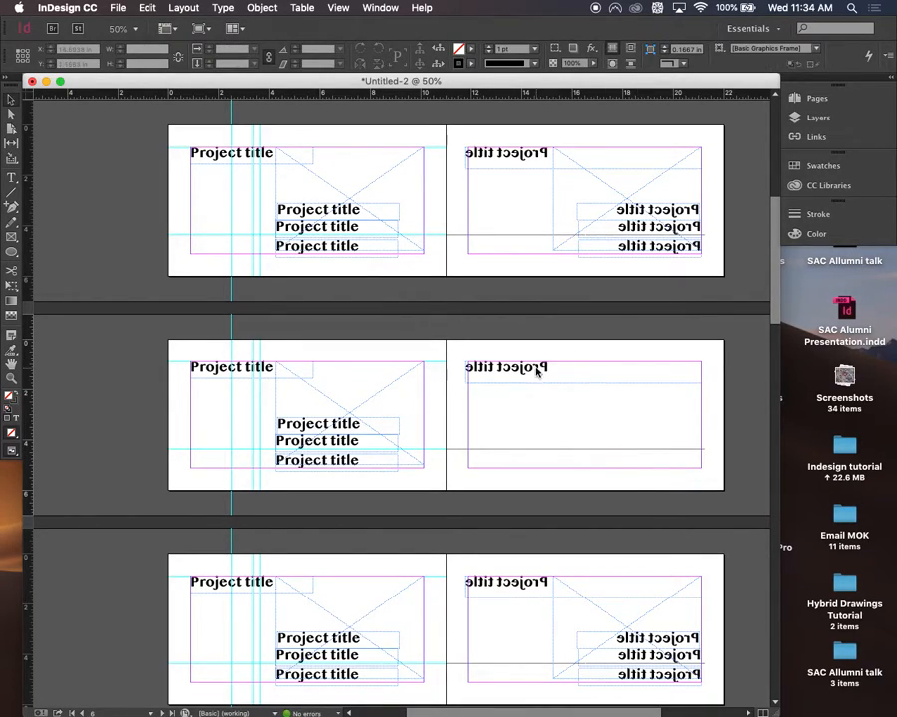
Delete the remaining mirrored upper "Project title" from the middle spread's right-hand page
{"action": "double_click", "coordinate": [538, 366]}
{"action": "left_click", "coordinate": [440, 309]}
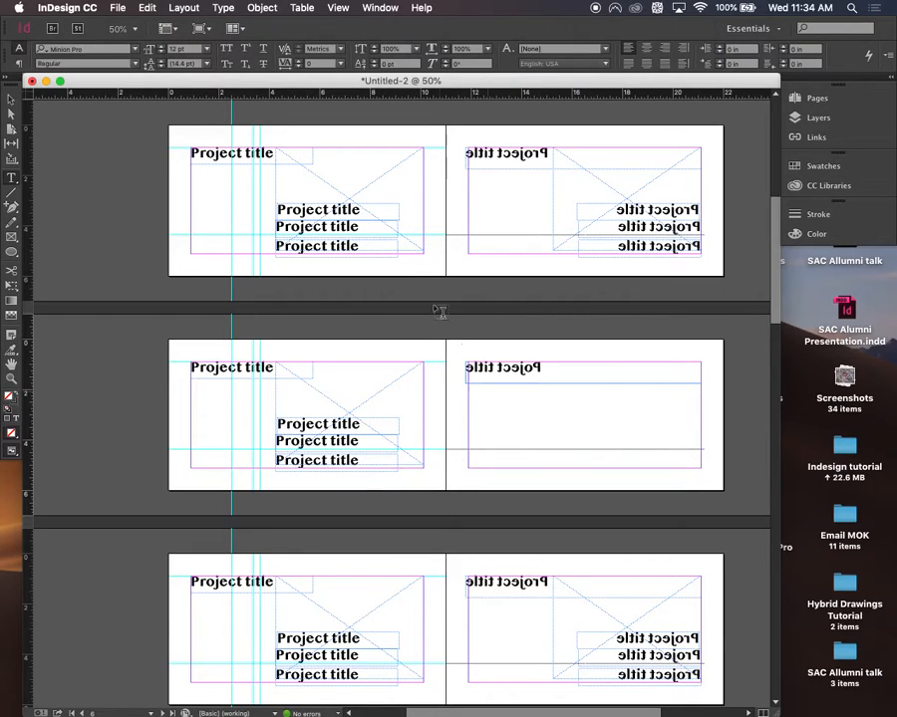
{"action": "left_click", "coordinate": [11, 99]}
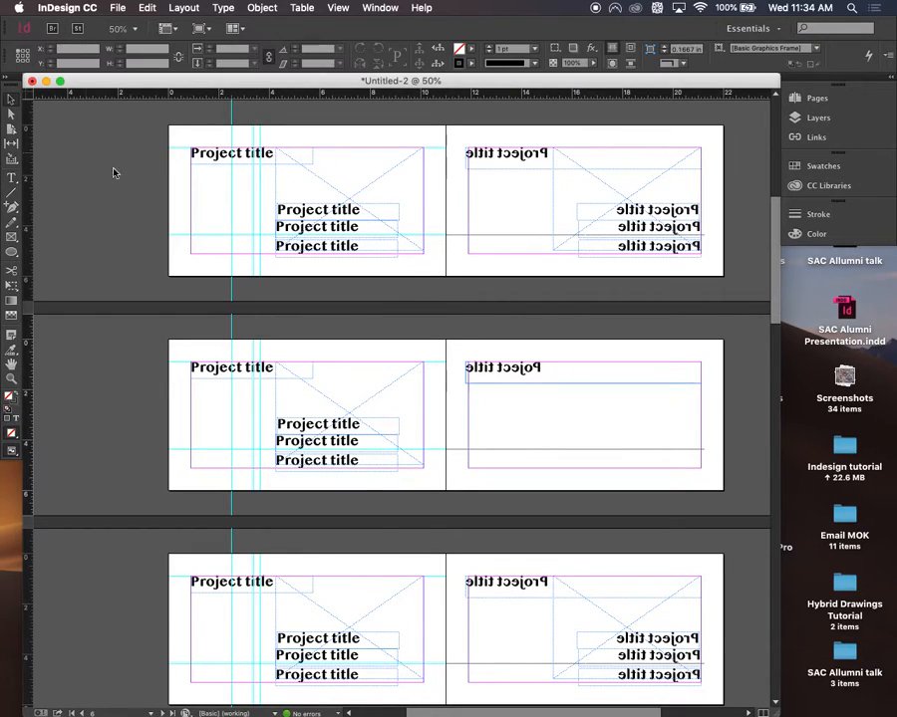
{"action": "left_click", "coordinate": [494, 371]}
{"action": "key", "text": "Delete"}
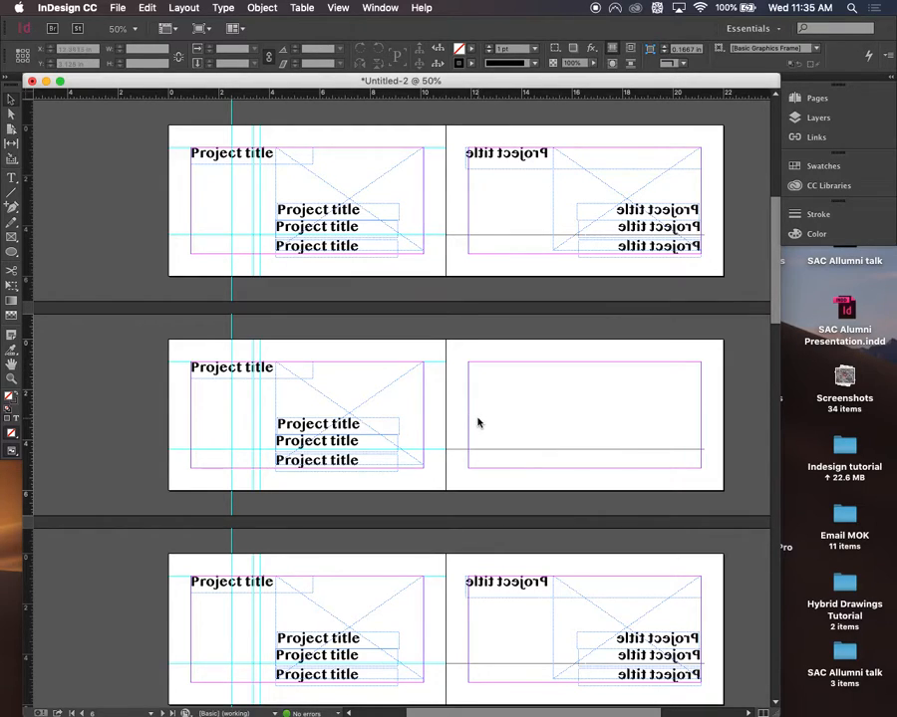
Preview the spreads without guides and frame edges, going back up to page 1
{"action": "key", "text": "w"}
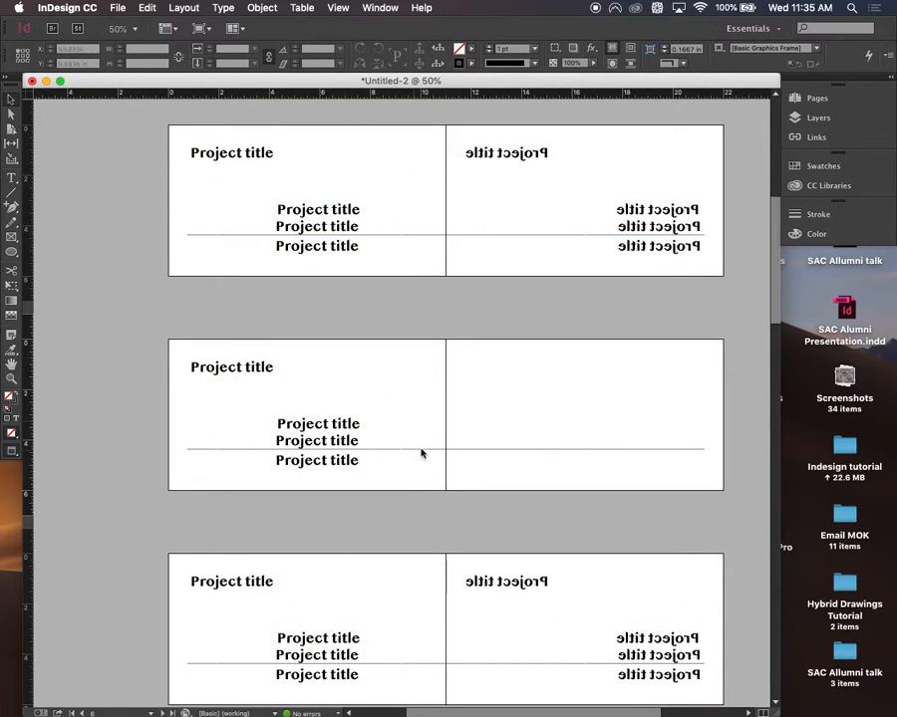
{"action": "scroll", "coordinate": [510, 349], "scroll_direction": "up", "scroll_amount": 1}
{"action": "scroll", "coordinate": [510, 349], "scroll_direction": "up", "scroll_amount": 8}
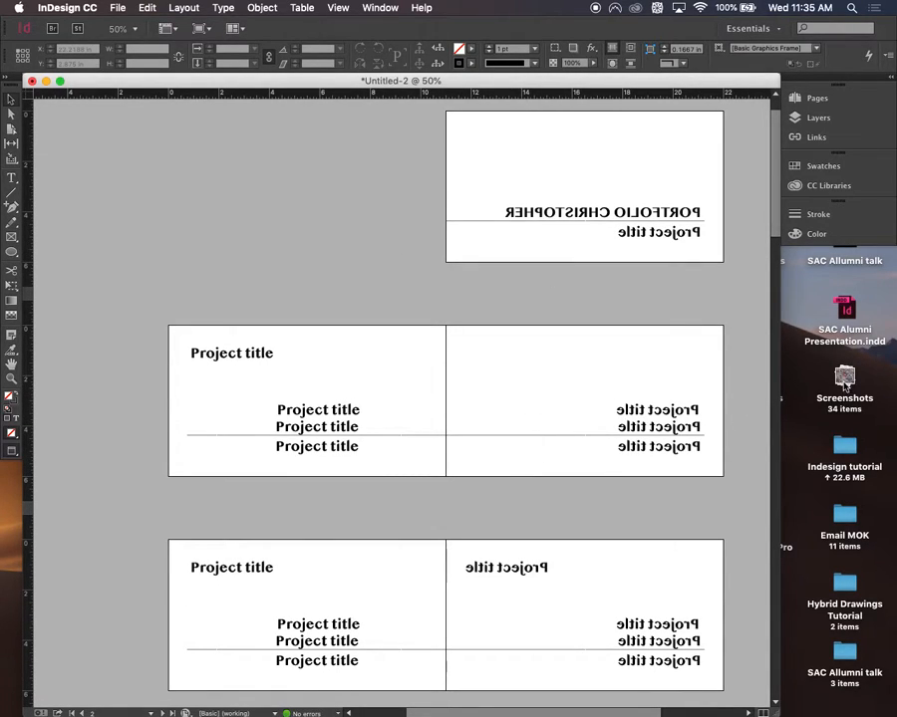
Switch to Finder, review the files in the "Indesign tutorial" folder, close it and return to the InDesign document
{"action": "left_click", "coordinate": [877, 301]}
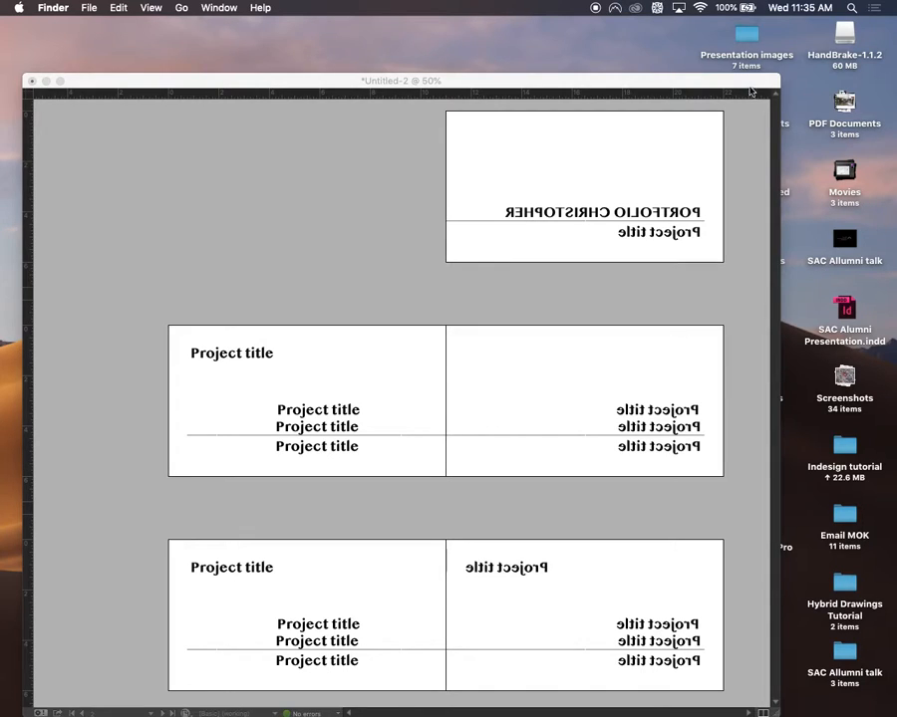
{"action": "left_click_drag", "start_coordinate": [727, 82], "coordinate": [560, 122]}
{"action": "left_click", "coordinate": [694, 381]}
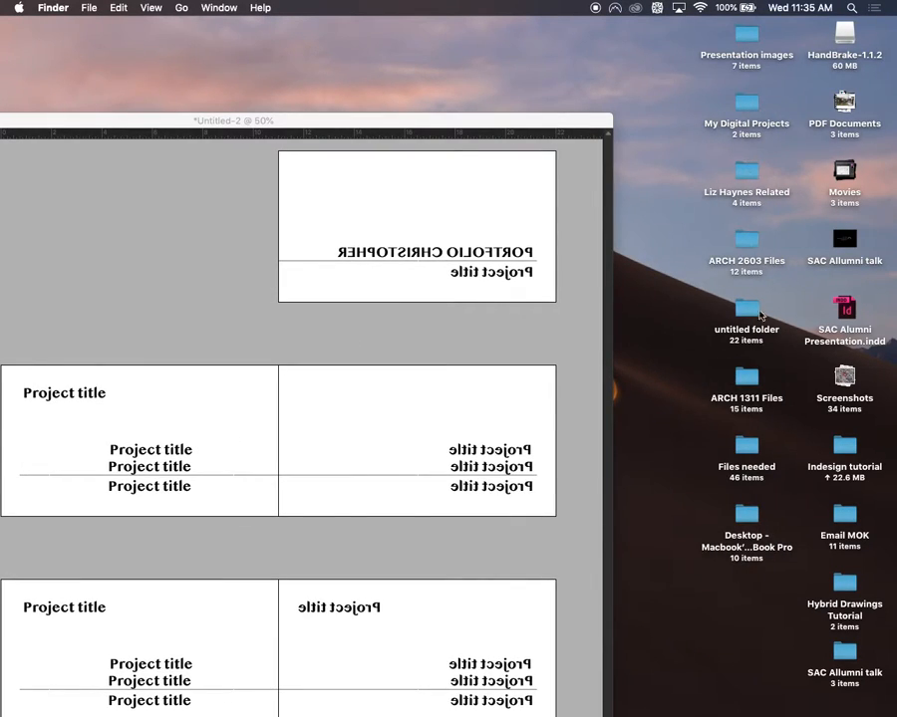
{"action": "double_click", "coordinate": [845, 447]}
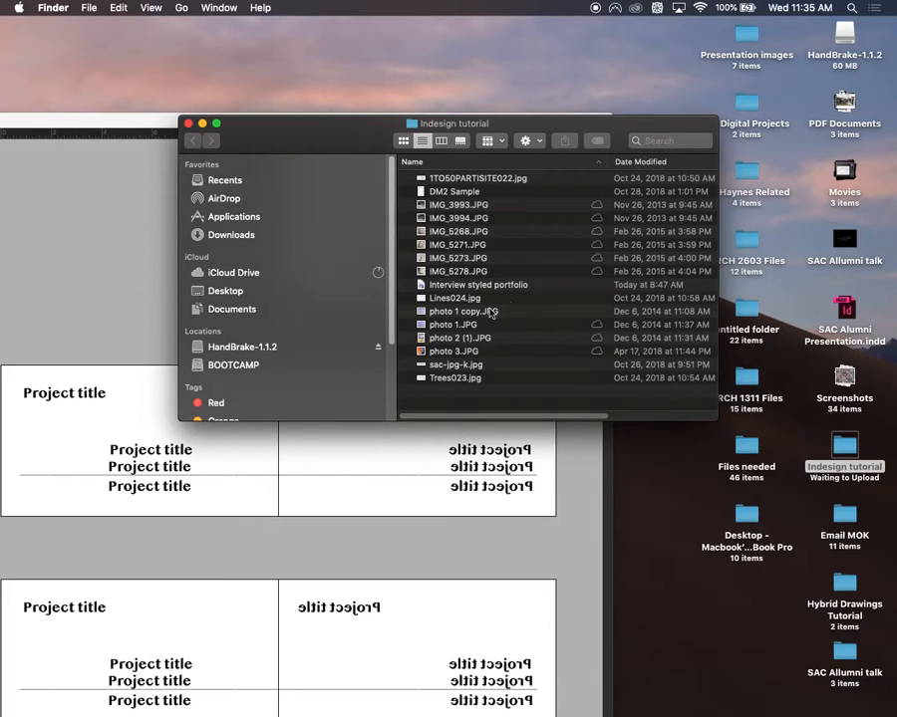
{"action": "left_click", "coordinate": [189, 123]}
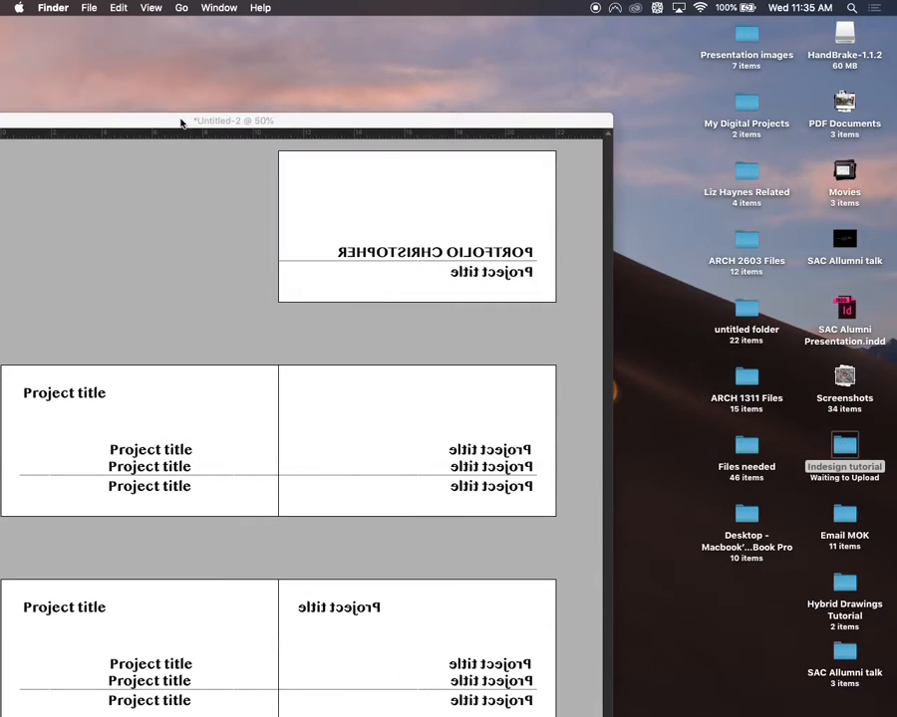
{"action": "left_click_drag", "start_coordinate": [189, 122], "coordinate": [401, 81]}
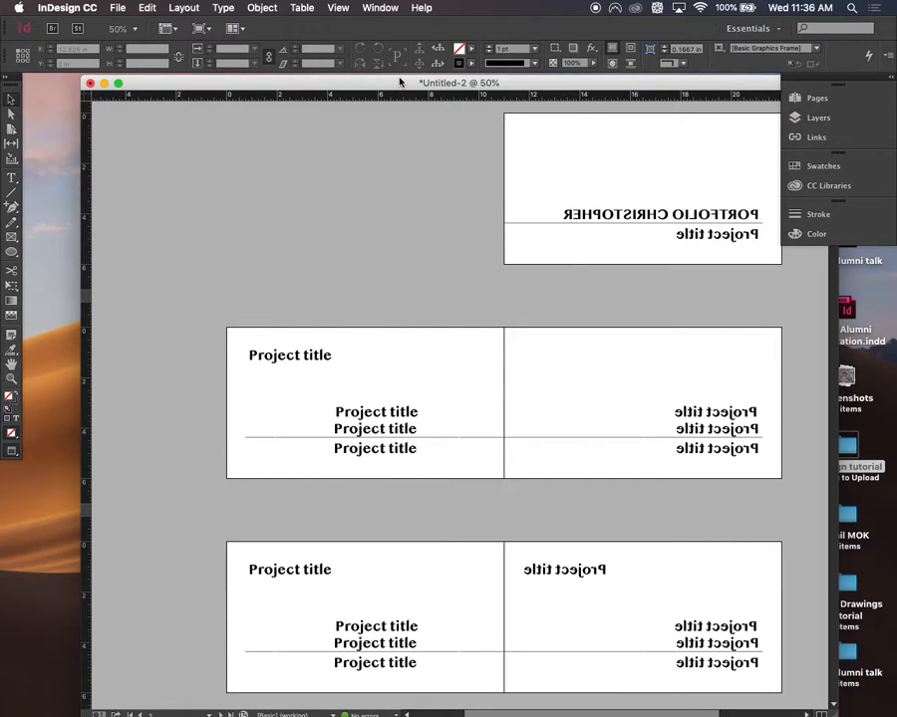
{"action": "left_click", "coordinate": [335, 129]}
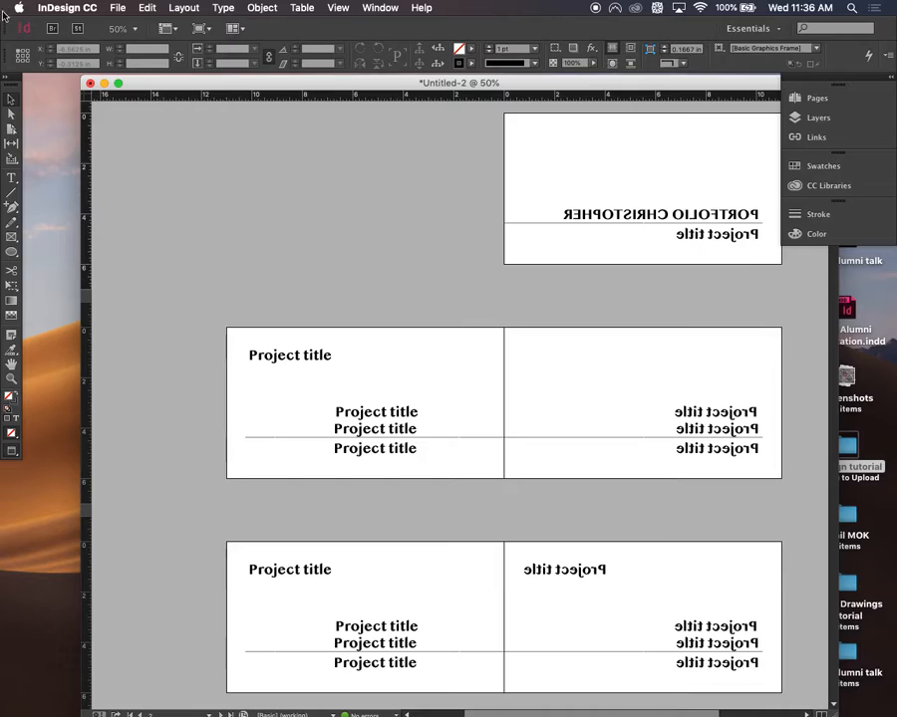
Start saving the document under the name "Portfolio" and create a new folder named "Presentation" on the Desktop
{"action": "left_click", "coordinate": [132, 11]}
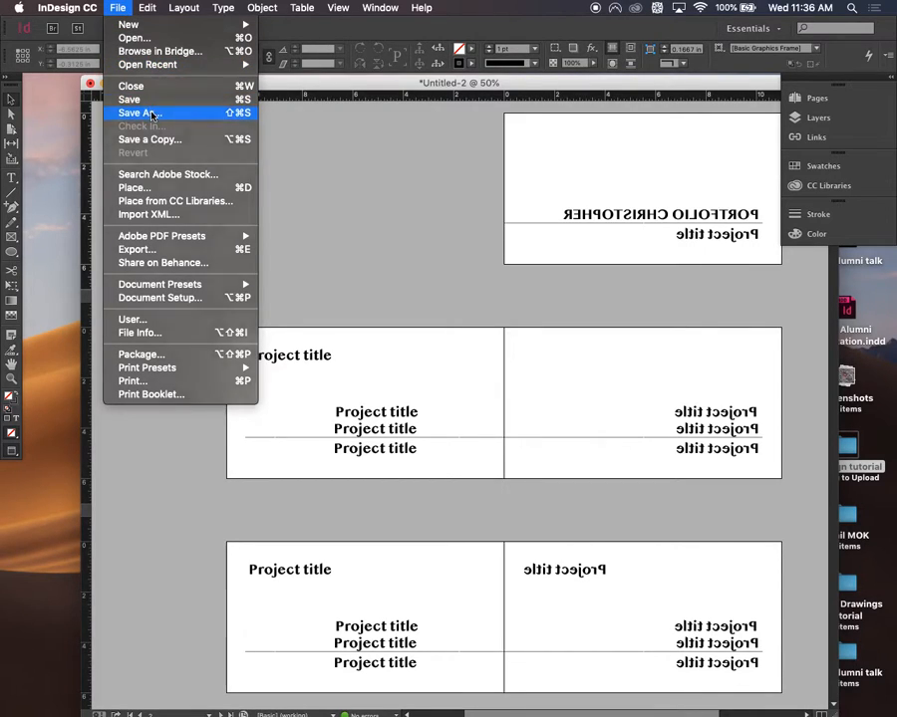
{"action": "left_click", "coordinate": [150, 112]}
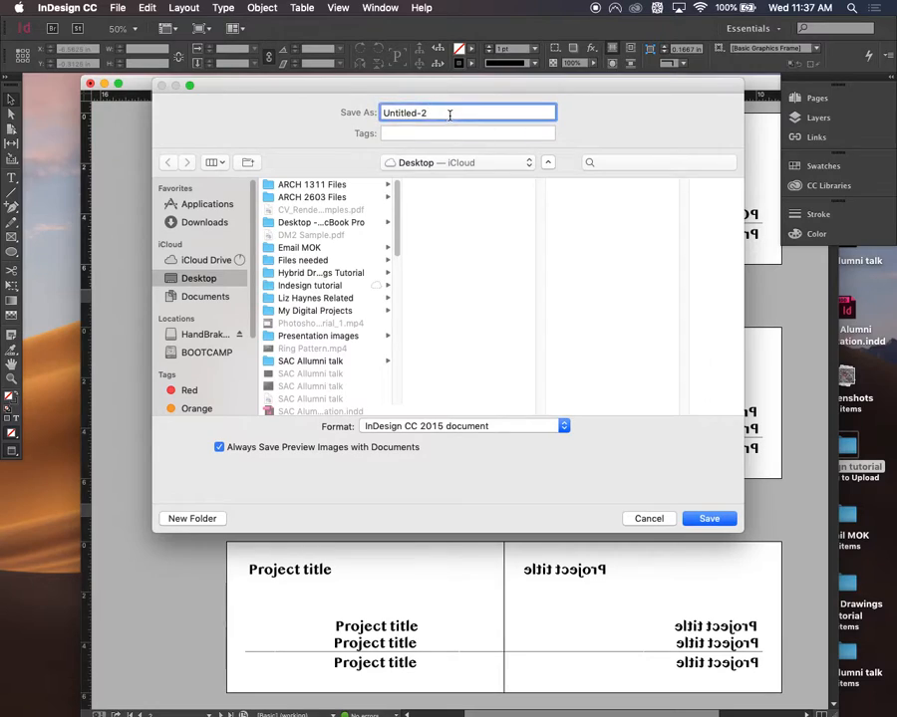
{"action": "type", "text": "Pr"}
{"action": "key", "text": "BackSpace"}
{"action": "type", "text": "ortfolio"}
{"action": "left_click", "coordinate": [215, 517]}
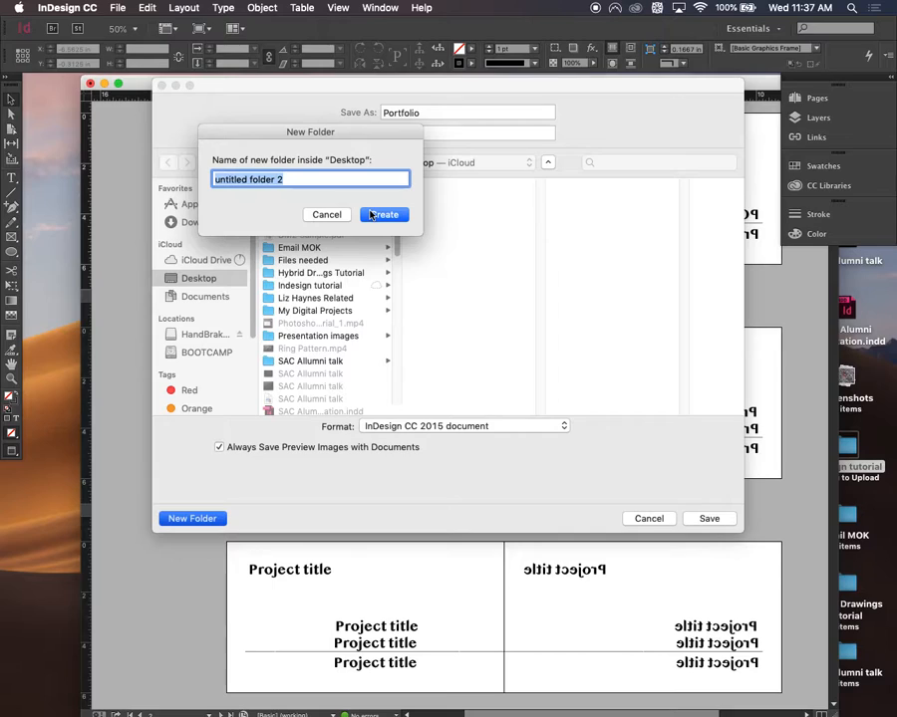
{"action": "type", "text": "Presentation"}
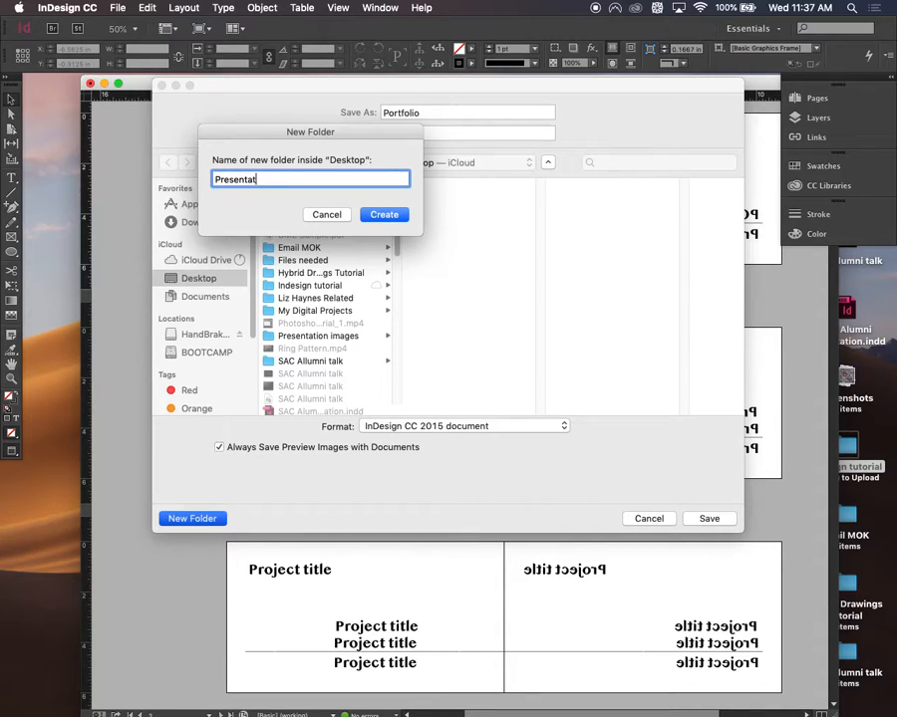
{"action": "left_click", "coordinate": [380, 213]}
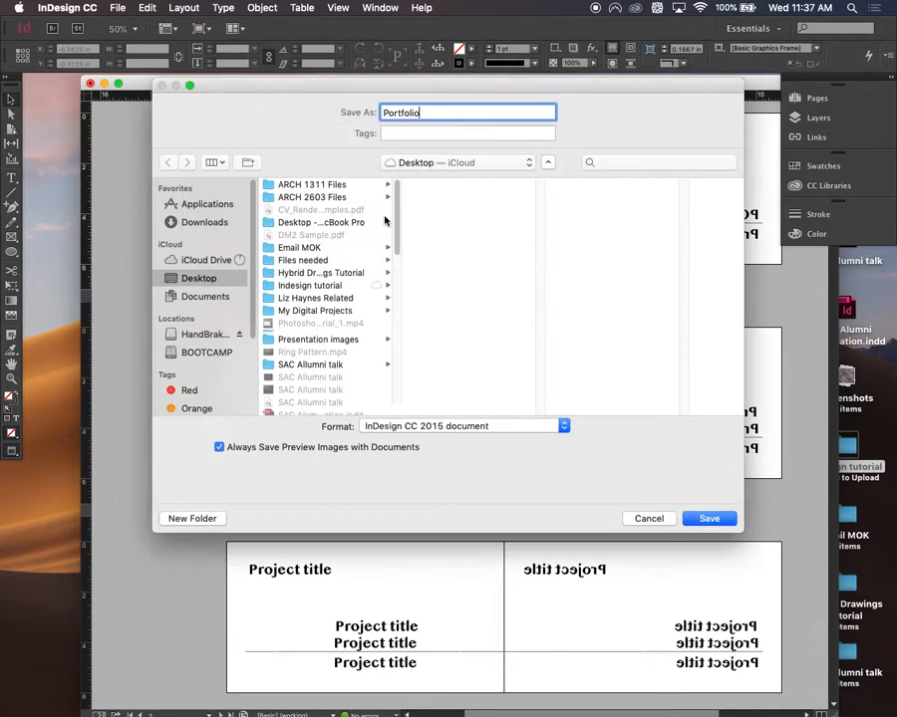
Create a subfolder named "Images" inside the "Presentation" folder
{"action": "left_click", "coordinate": [304, 328]}
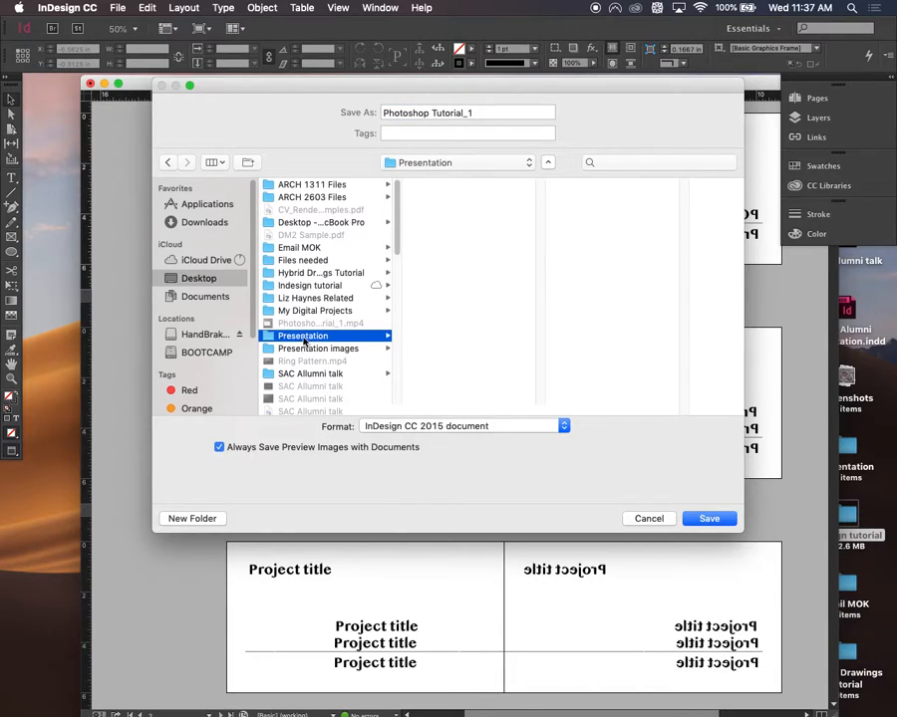
{"action": "left_click", "coordinate": [207, 516]}
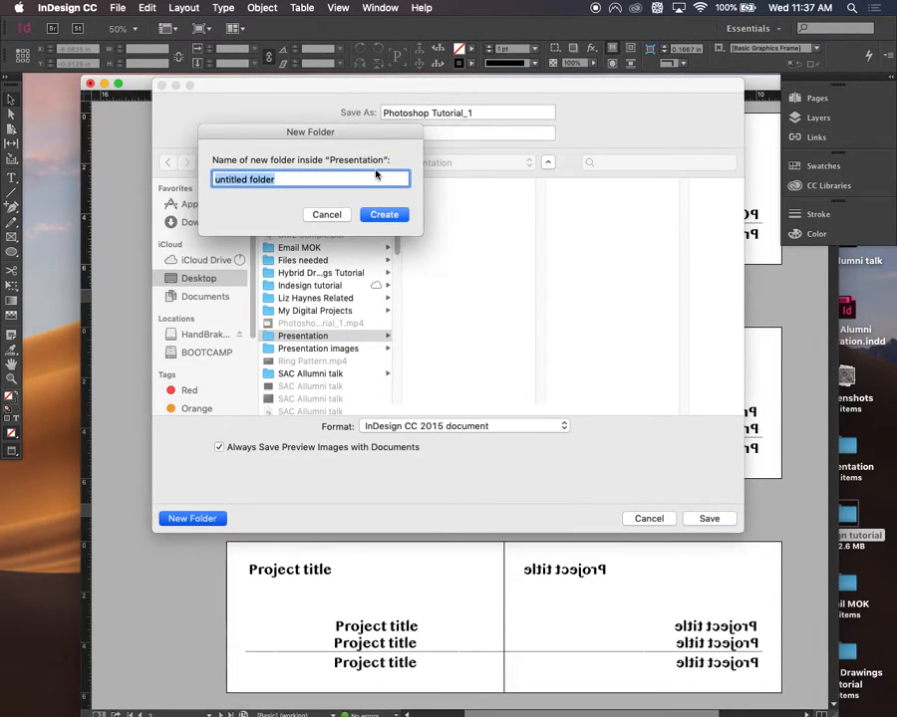
{"action": "type", "text": "Images"}
{"action": "key", "text": "Return"}
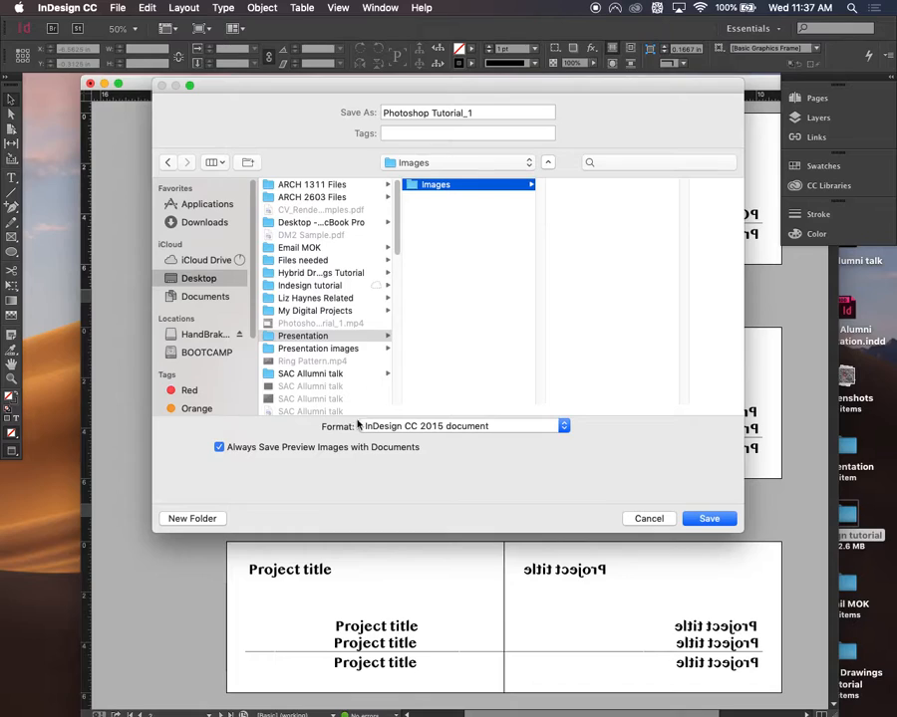
Create a subfolder named "model pics" inside the "Images" folder
{"action": "left_click", "coordinate": [192, 518]}
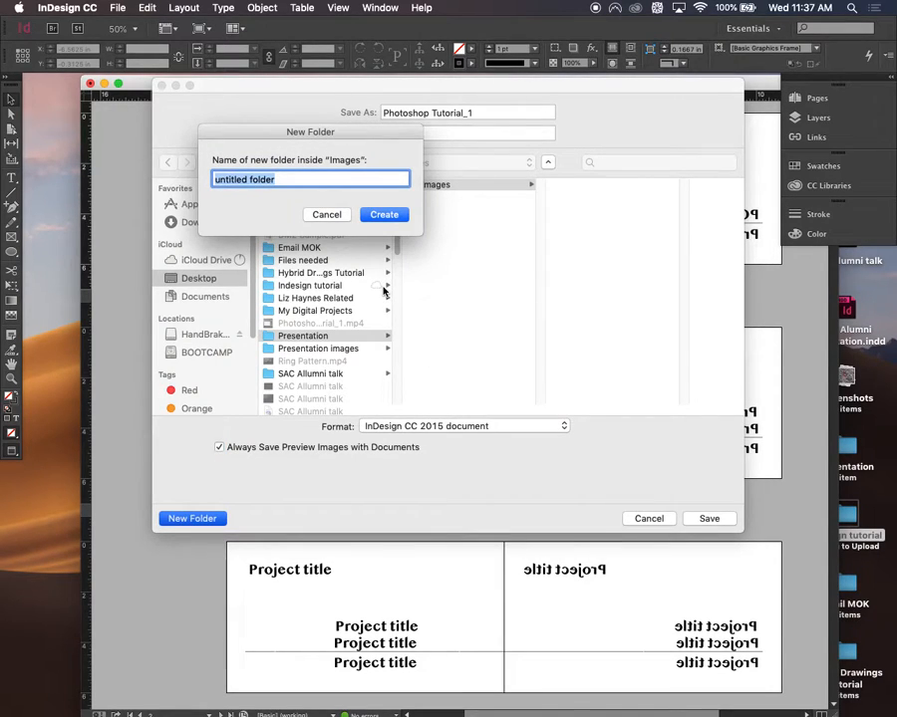
{"action": "type", "text": "d"}
{"action": "key", "text": "BackSpace"}
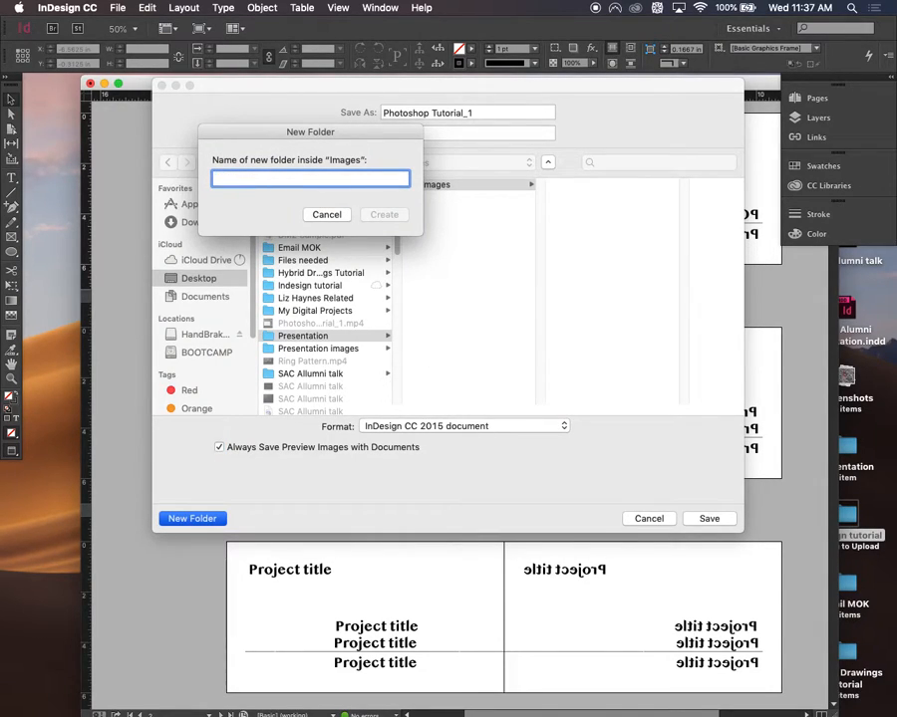
{"action": "type", "text": "model pics"}
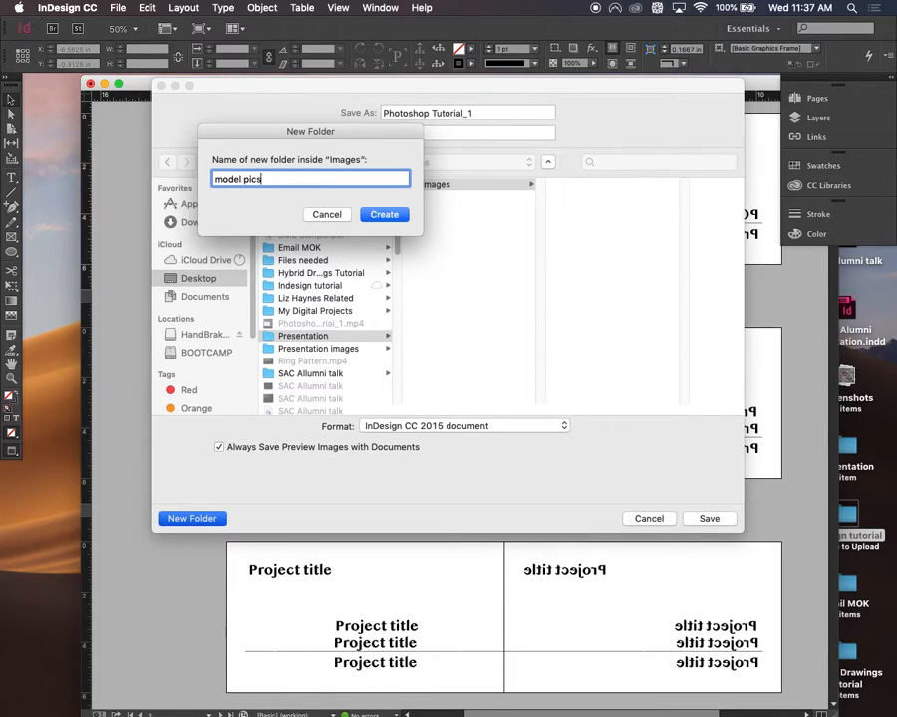
{"action": "key", "text": "Return"}
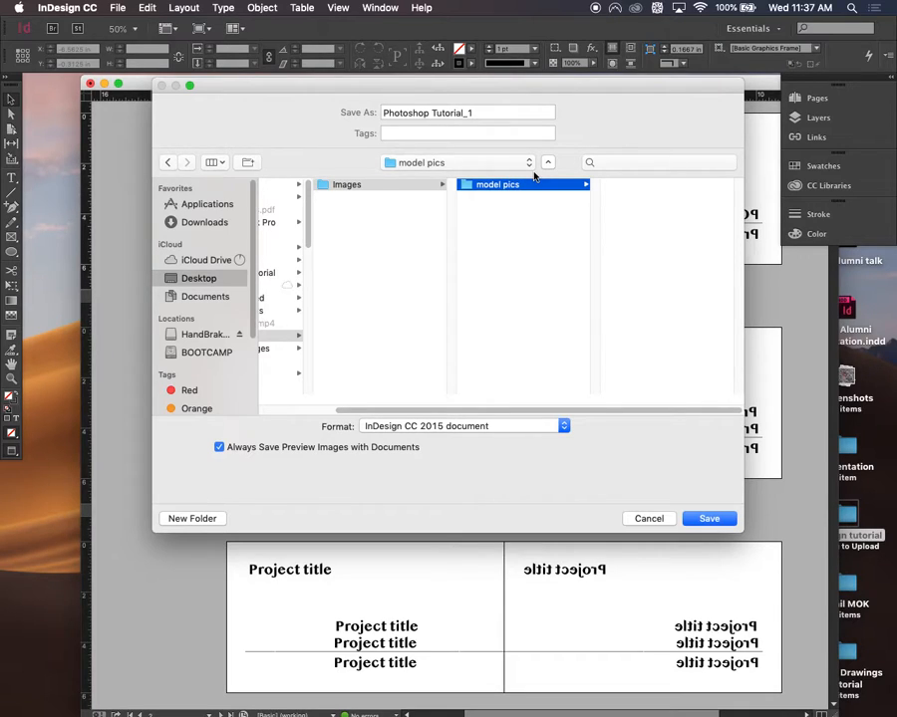
Review the contents of the "Presentation" and "Images" folders and cancel saving the document
{"action": "left_click", "coordinate": [426, 300]}
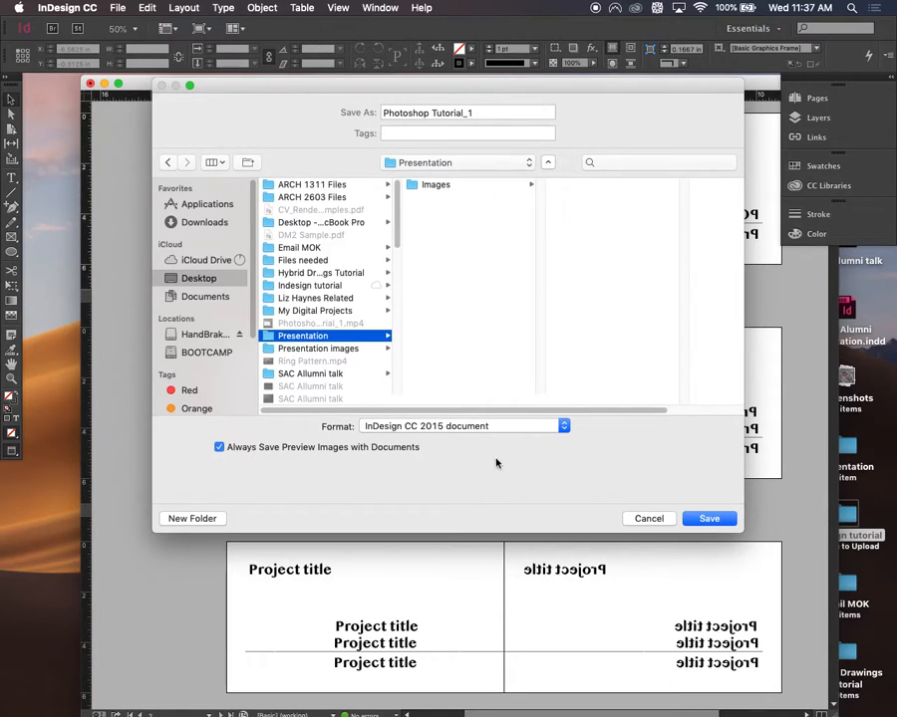
{"action": "left_click", "coordinate": [437, 185]}
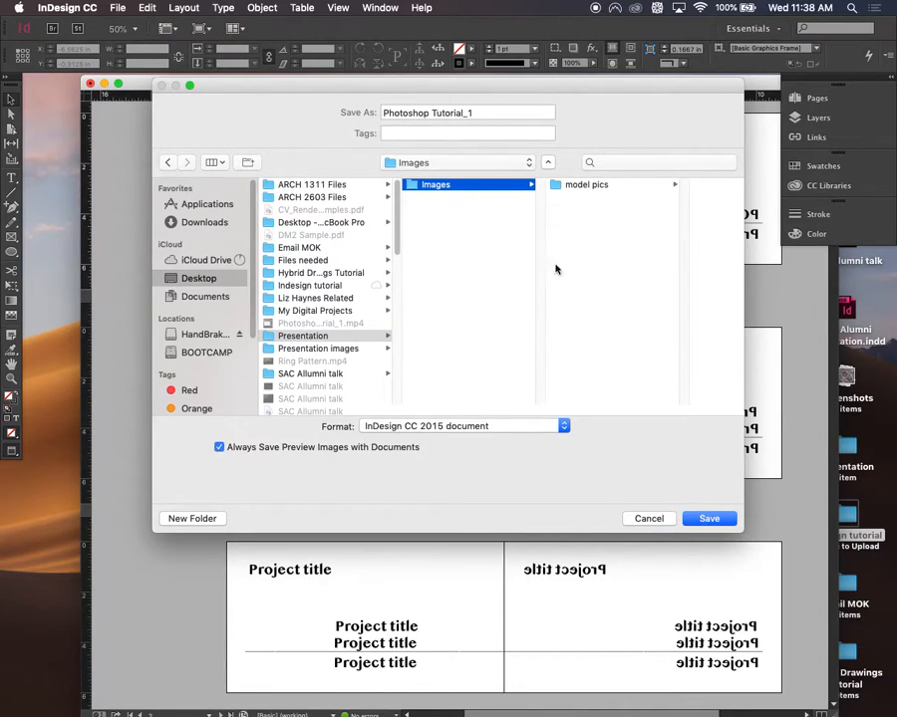
{"action": "left_click", "coordinate": [649, 519]}
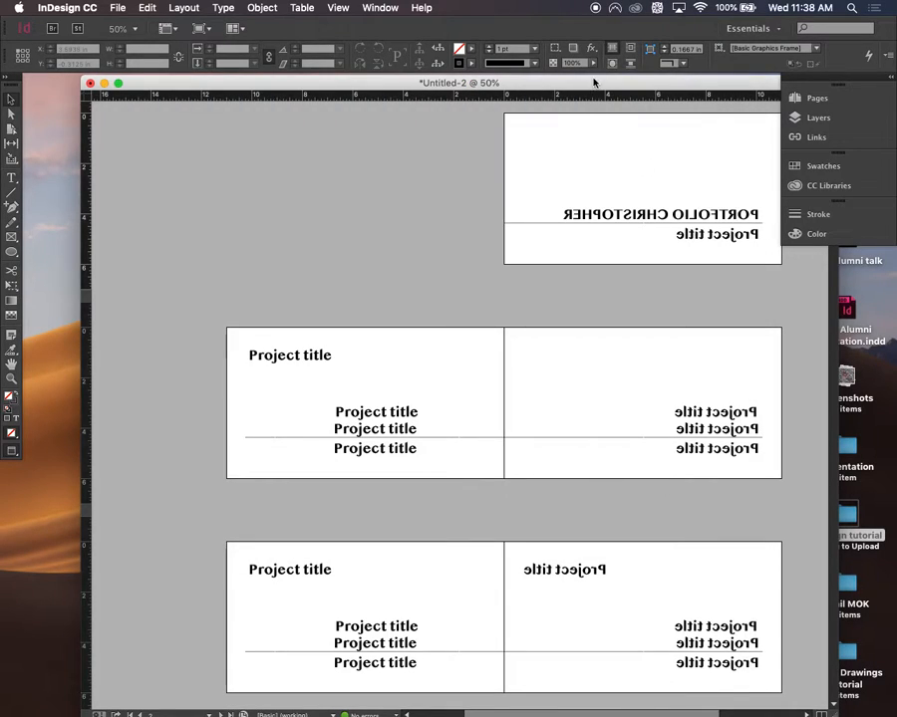
Move the document window off the desktop icons and copy all files from the "Indesign tutorial" folder in Finder
{"action": "double_click", "coordinate": [531, 84]}
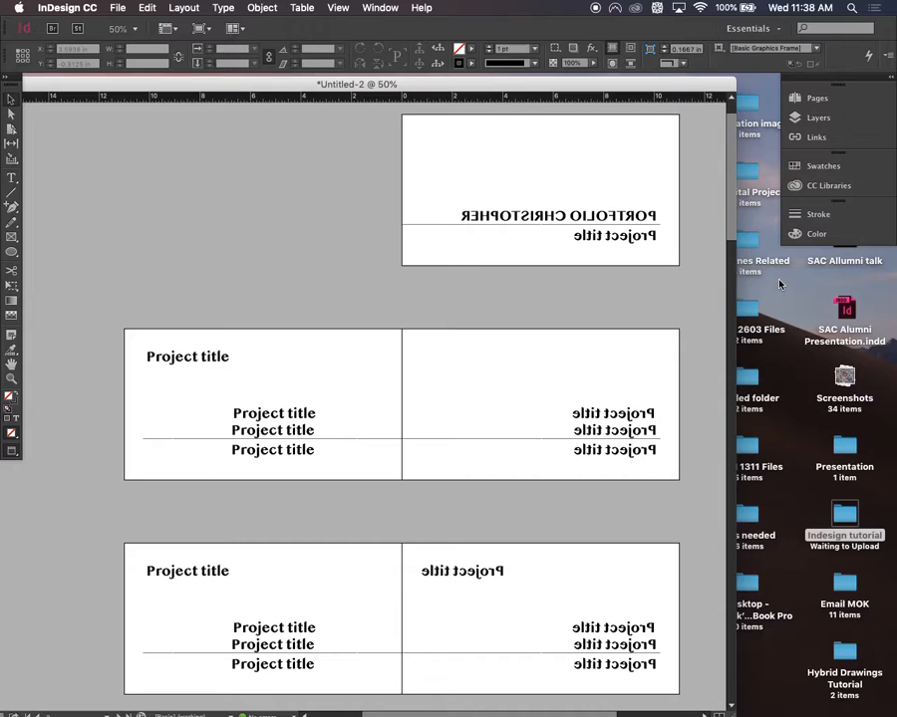
{"action": "double_click", "coordinate": [844, 512]}
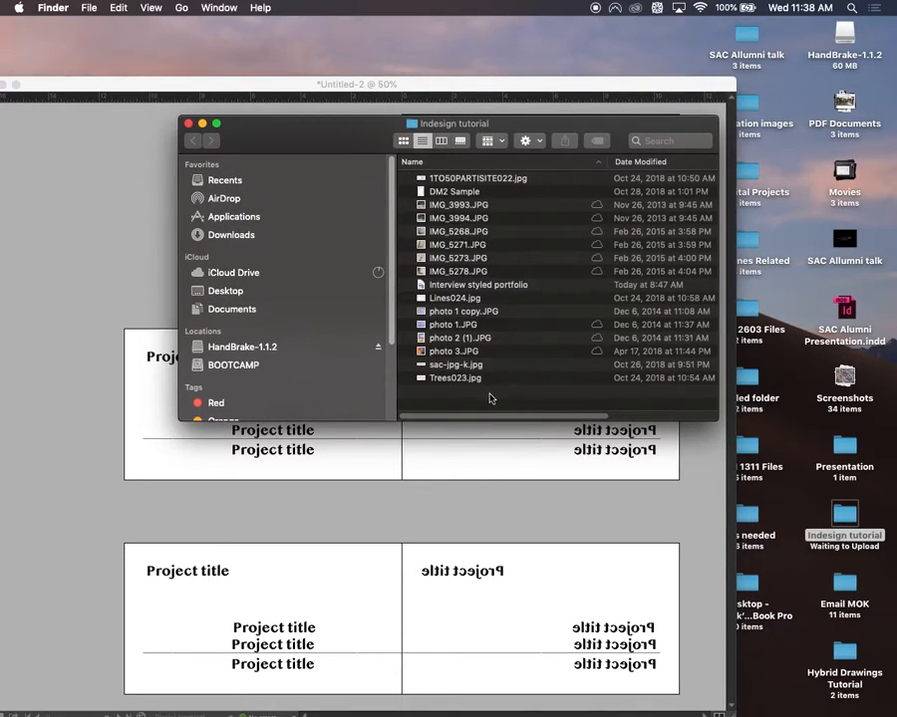
{"action": "left_click_drag", "start_coordinate": [489, 398], "coordinate": [457, 177]}
{"action": "right_click", "coordinate": [457, 178]}
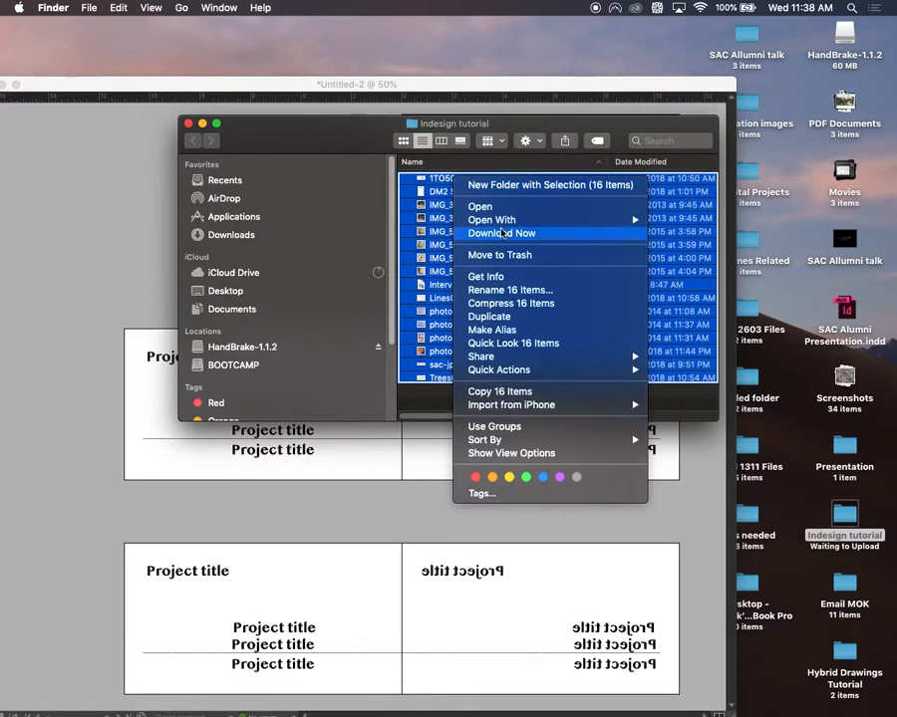
{"action": "left_click", "coordinate": [498, 390]}
Paste the 16 copied files into the "Images" folder inside the "Presentation" folder
{"action": "left_click", "coordinate": [831, 455]}
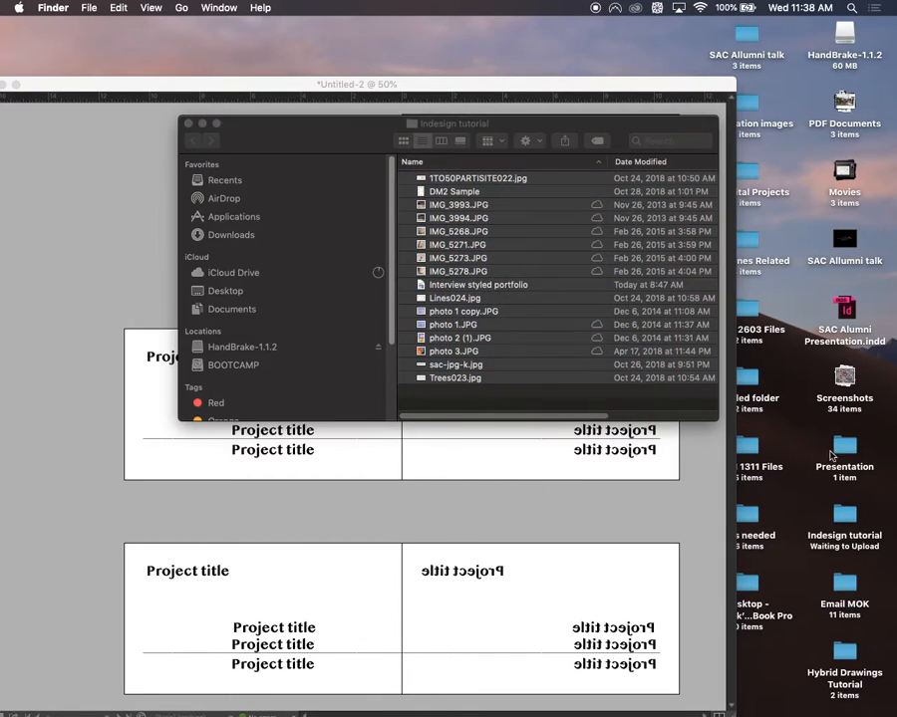
{"action": "double_click", "coordinate": [838, 450]}
{"action": "double_click", "coordinate": [460, 194]}
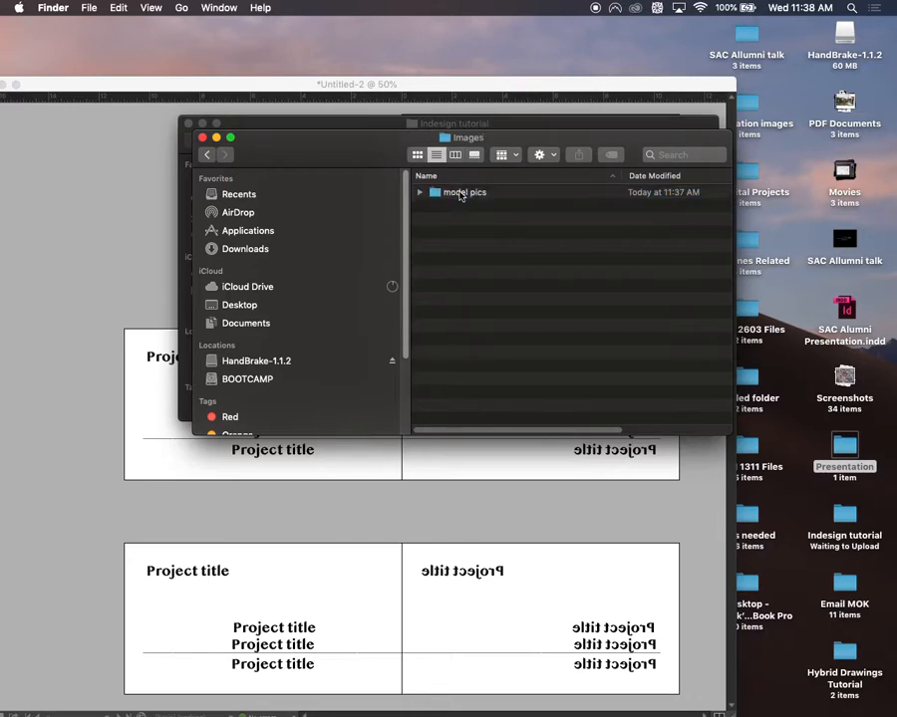
{"action": "right_click", "coordinate": [475, 243]}
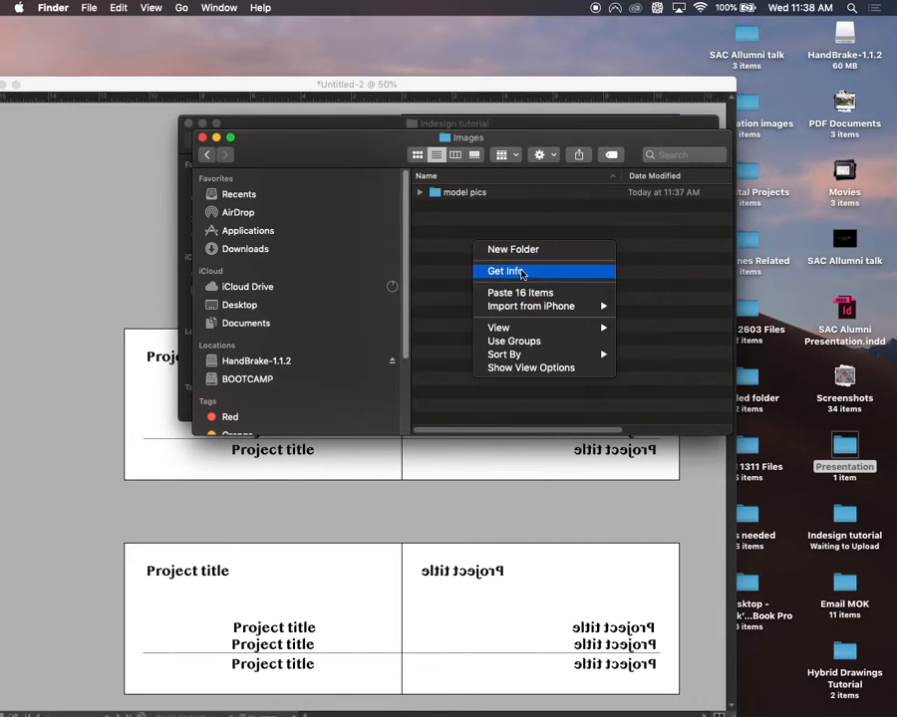
{"action": "left_click", "coordinate": [524, 293]}
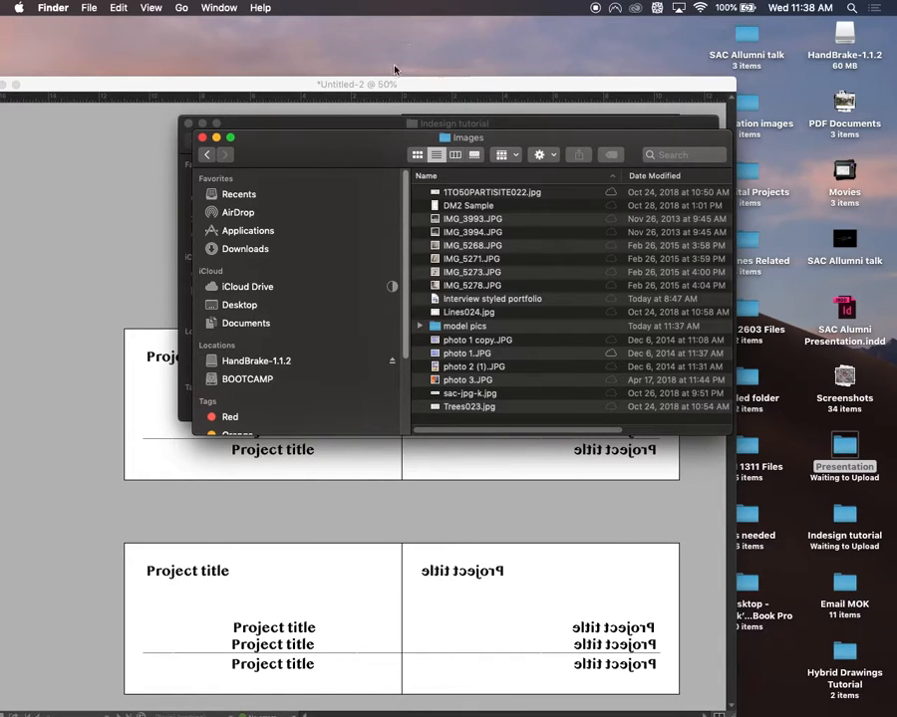
Arrange the document window below the "Images" Finder window so both the files and the pages are accessible
{"action": "left_click", "coordinate": [382, 96]}
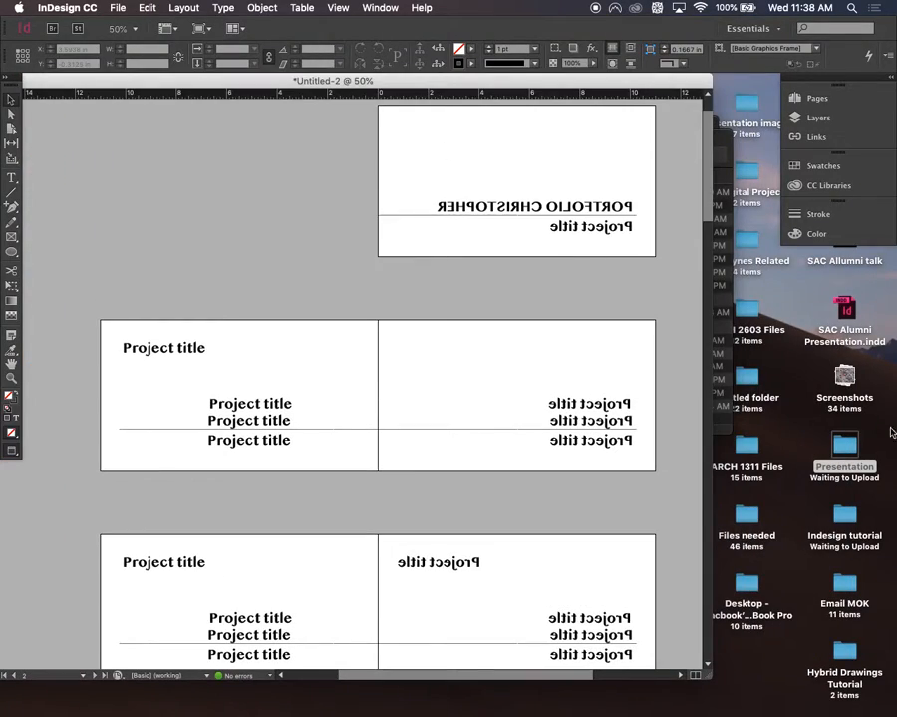
{"action": "left_click_drag", "start_coordinate": [598, 79], "coordinate": [504, 241]}
{"action": "left_click", "coordinate": [583, 141]}
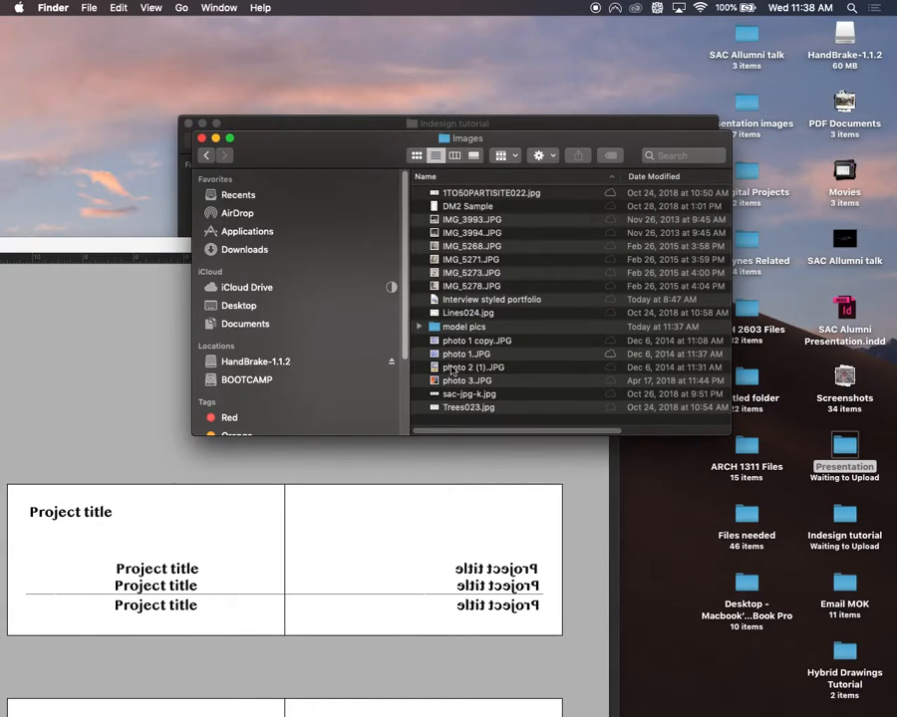
{"action": "left_click_drag", "start_coordinate": [361, 156], "coordinate": [371, 138]}
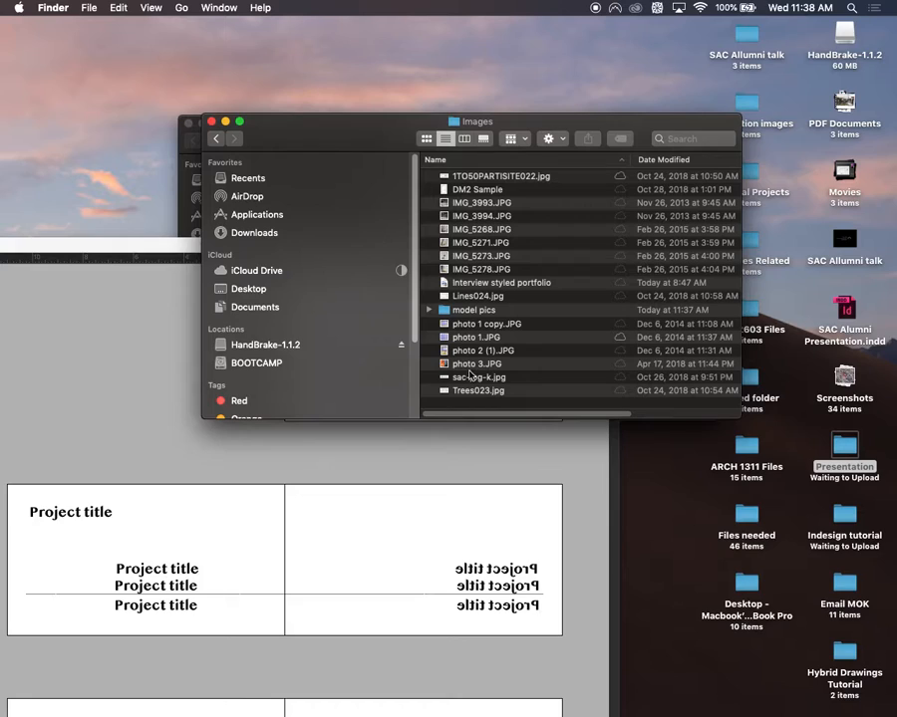
Load the four "photo" JPGs plus IMG_5268, IMG_5271, IMG_5273 and IMG_5278 from the "Images" folder into the document for placing
{"action": "left_click", "coordinate": [475, 363]}
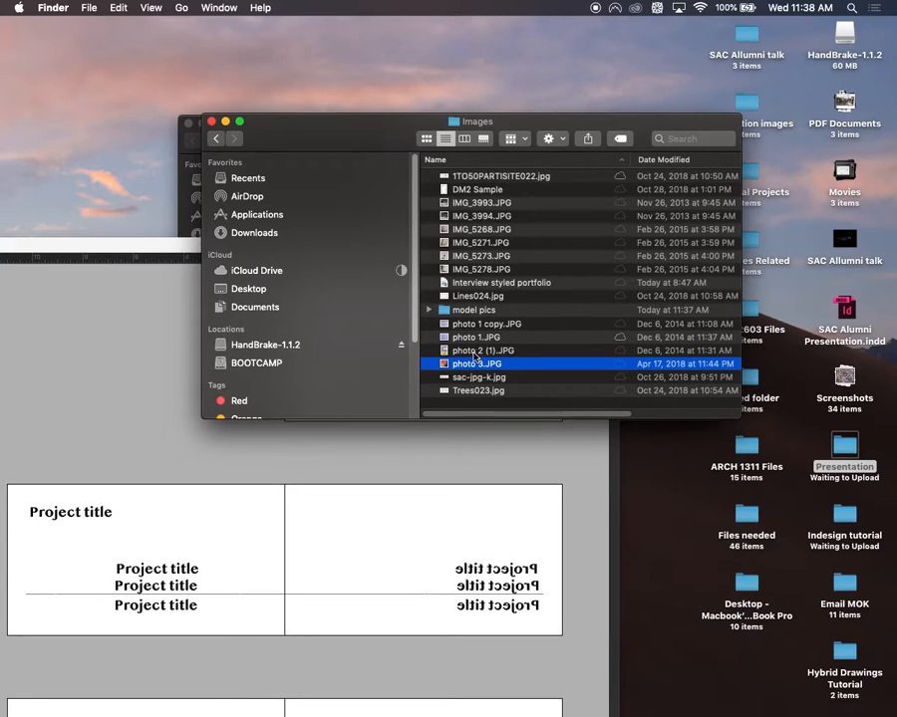
{"action": "right_click", "coordinate": [473, 350]}
{"action": "key", "text": "Escape"}
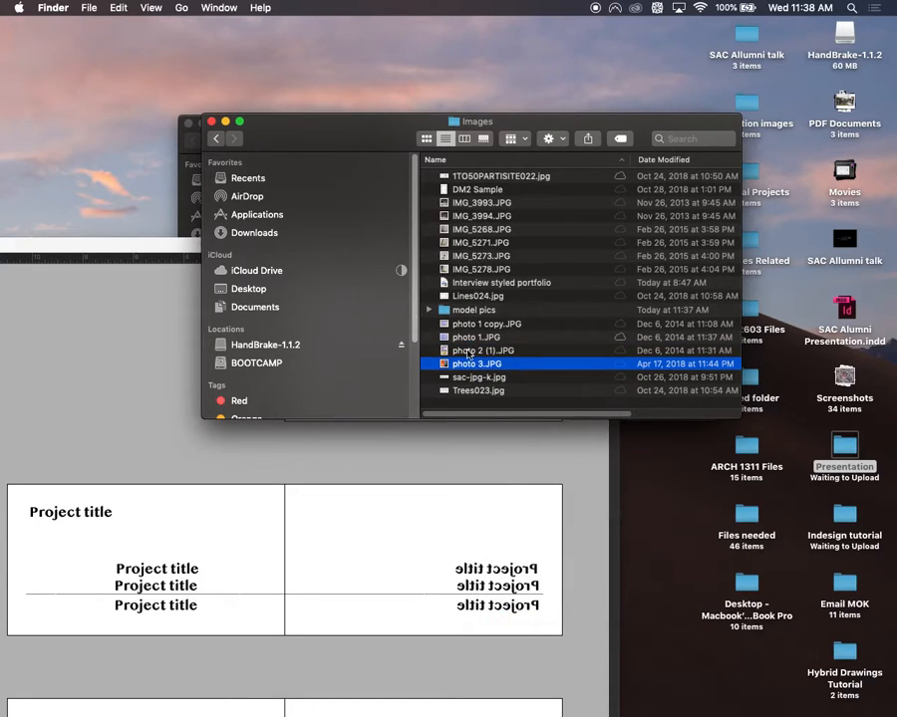
{"action": "left_click", "coordinate": [469, 351], "text": "shift"}
{"action": "left_click", "coordinate": [474, 337], "text": "shift"}
{"action": "left_click", "coordinate": [480, 324], "text": "shift"}
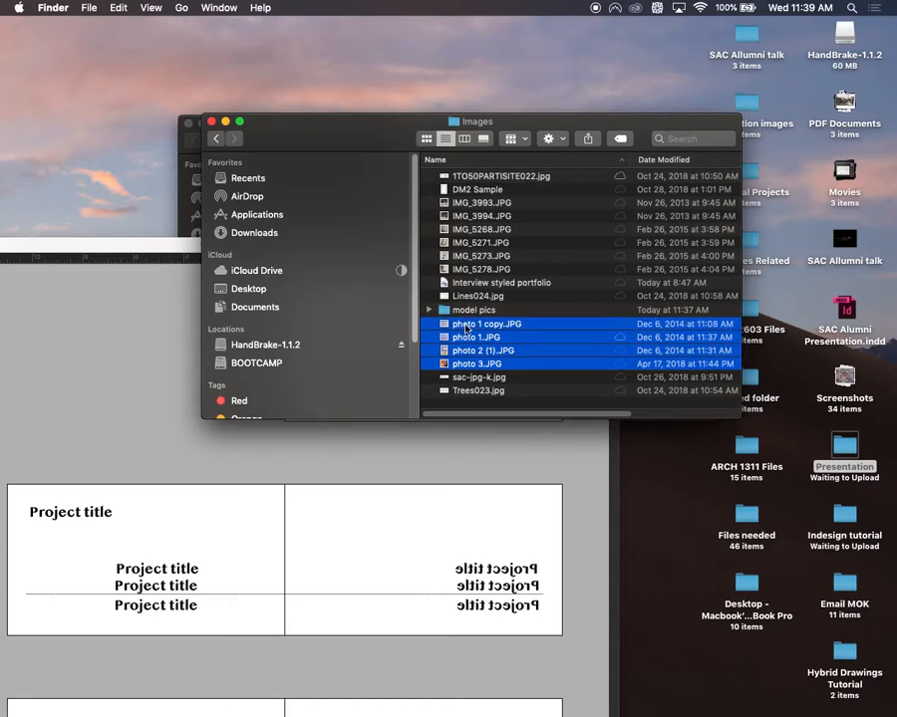
{"action": "left_click", "coordinate": [470, 269], "text": "super"}
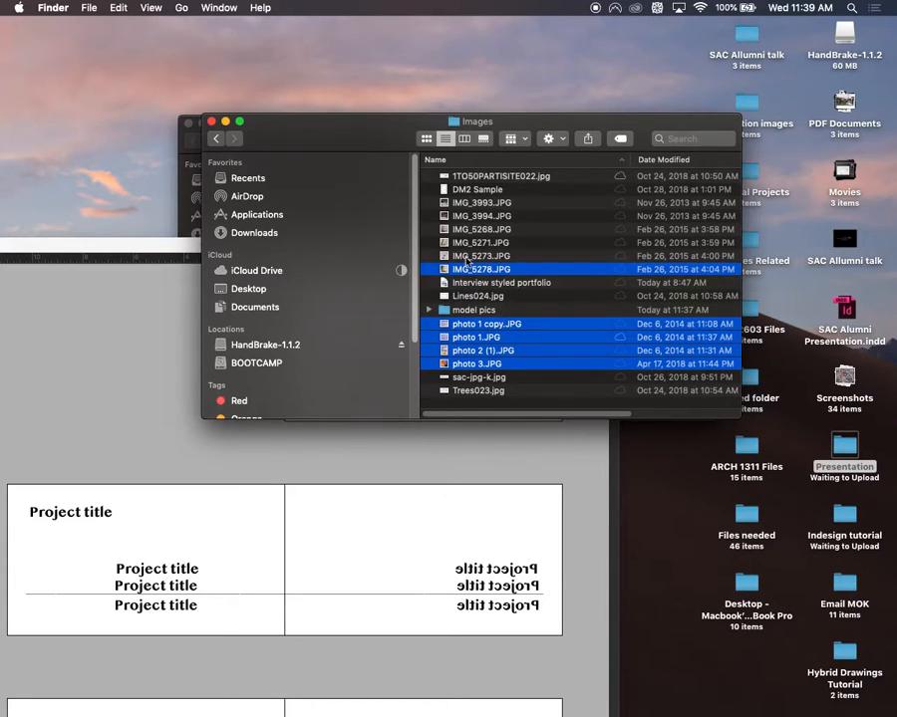
{"action": "left_click", "coordinate": [468, 256], "text": "super"}
{"action": "left_click", "coordinate": [467, 243], "text": "super"}
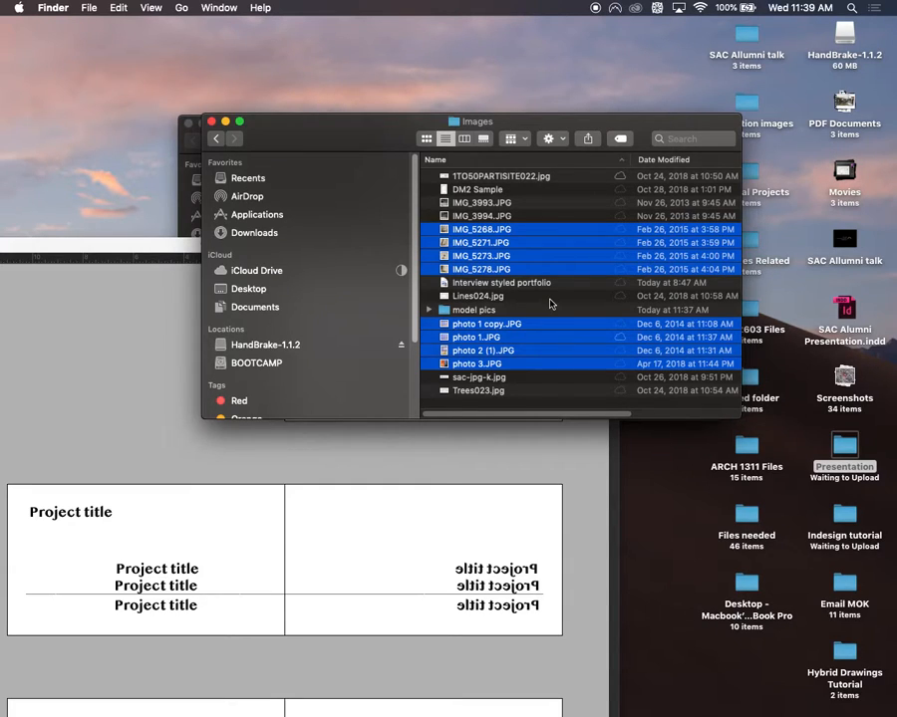
{"action": "left_click_drag", "start_coordinate": [520, 258], "coordinate": [424, 545]}
Minimize both Finder windows and move the InDesign document window back into its working position
{"action": "left_click", "coordinate": [225, 121]}
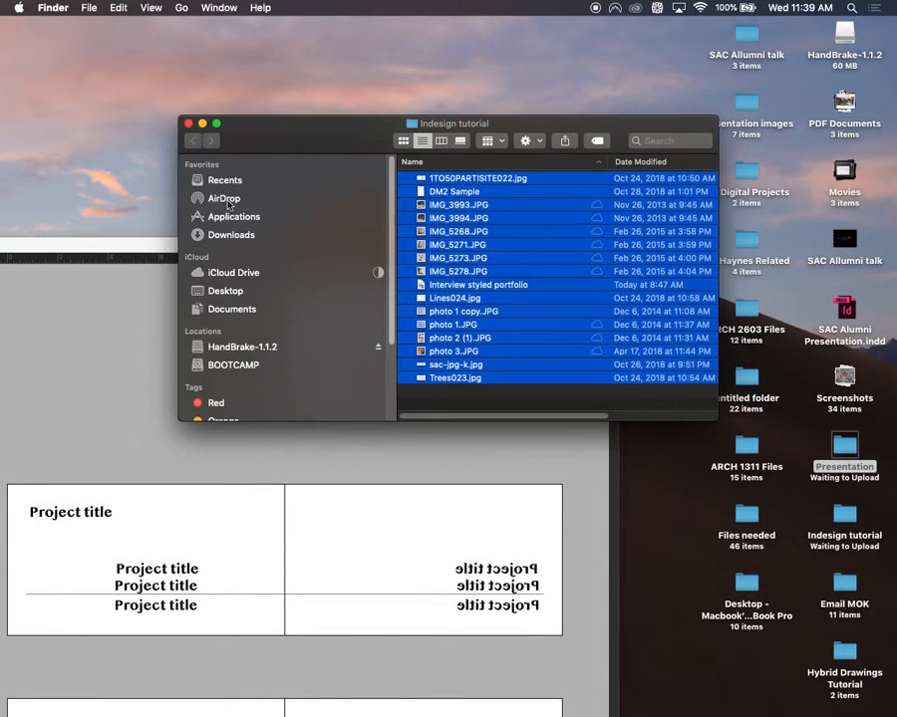
{"action": "left_click", "coordinate": [202, 123]}
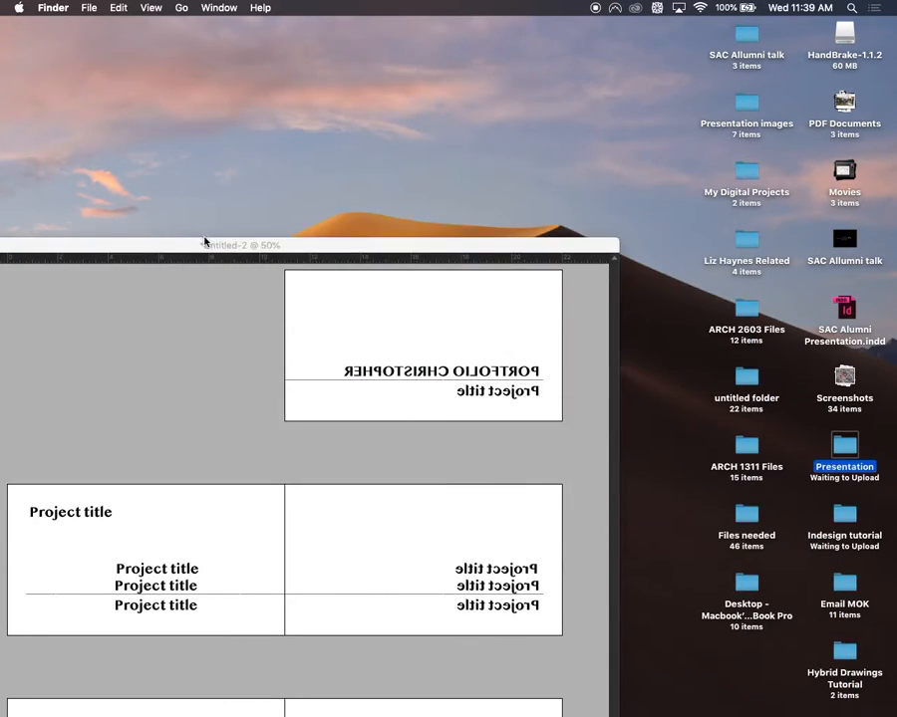
{"action": "left_click_drag", "start_coordinate": [204, 242], "coordinate": [410, 103]}
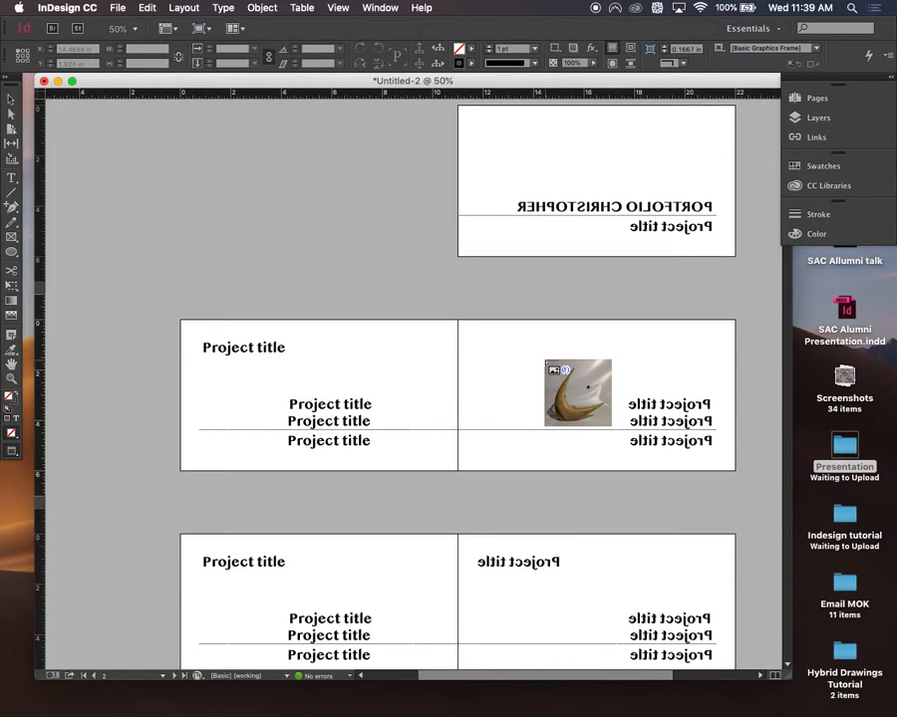
Place the eight loaded images in an overlapping diagonal cascade on page 3
{"action": "left_click", "coordinate": [490, 337]}
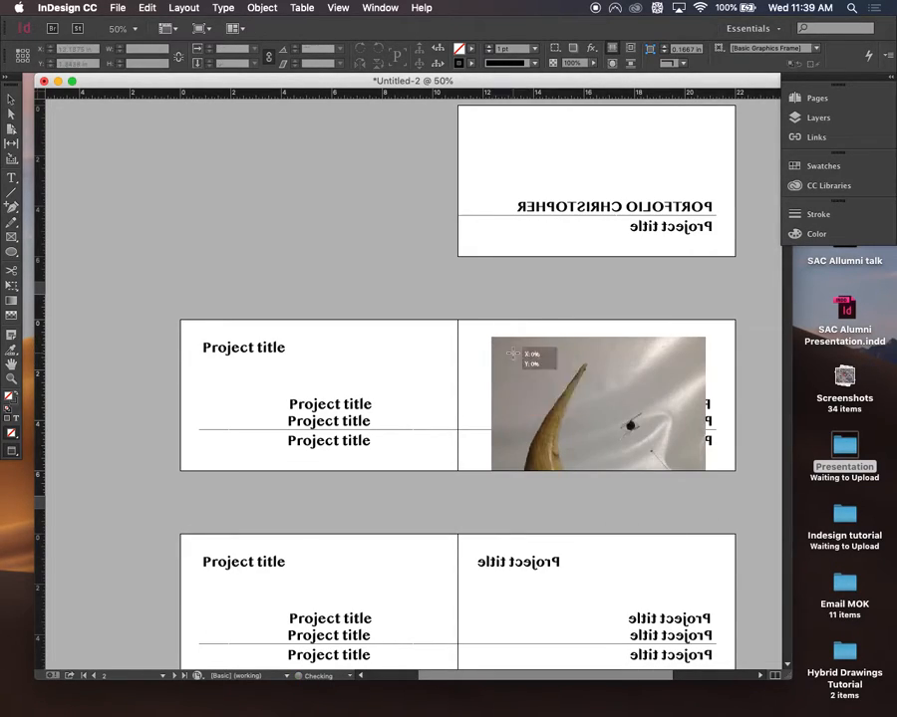
{"action": "left_click", "coordinate": [513, 354]}
{"action": "left_click", "coordinate": [522, 359]}
{"action": "left_click", "coordinate": [529, 368]}
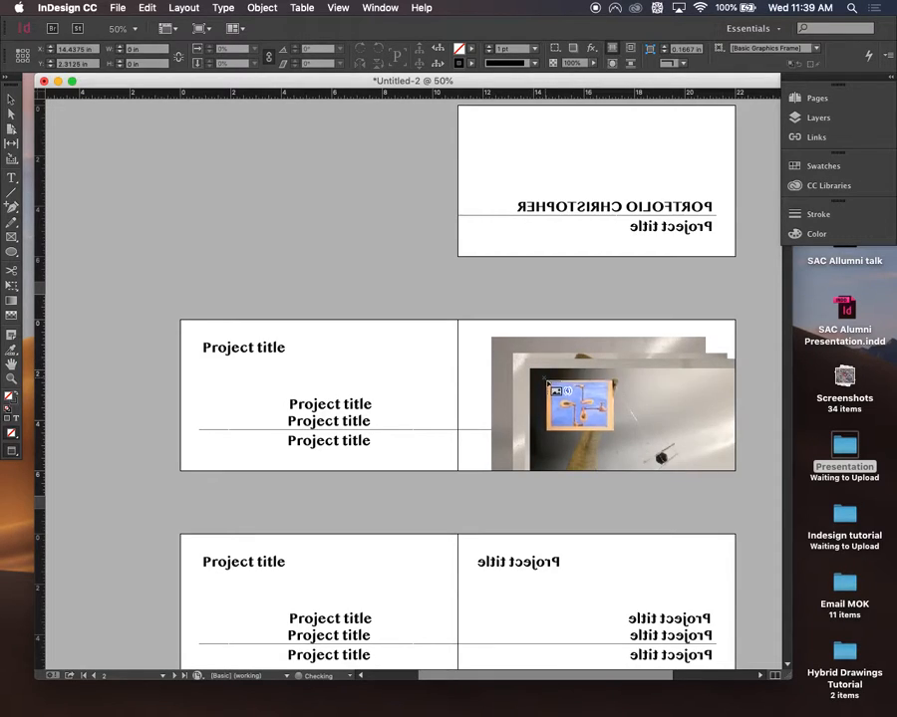
{"action": "left_click", "coordinate": [547, 382]}
{"action": "left_click", "coordinate": [555, 391]}
{"action": "left_click", "coordinate": [564, 398]}
{"action": "left_click", "coordinate": [572, 406]}
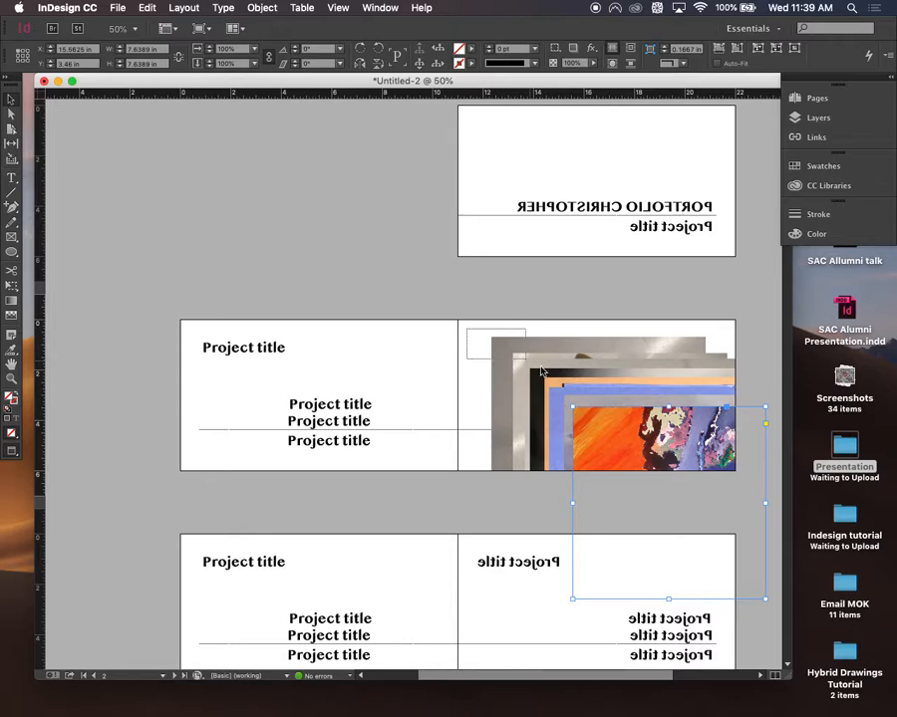
Select the image frames behind the orange painting and scale them together down to about 6.29 by 4.94 inches overall
{"action": "left_click_drag", "start_coordinate": [541, 370], "coordinate": [624, 429]}
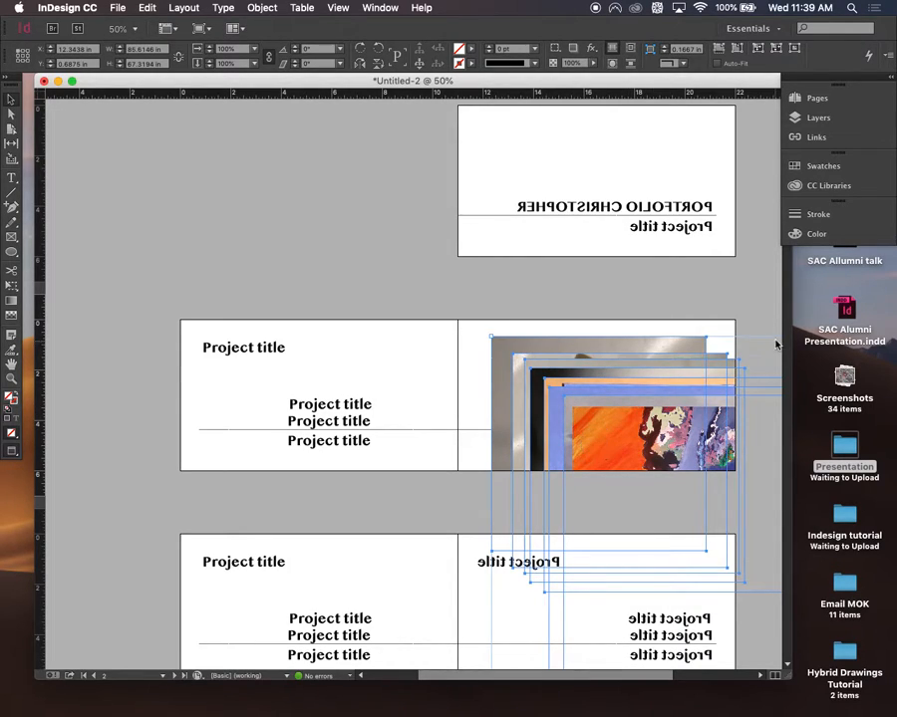
{"action": "key", "text": "super+minus"}
{"action": "key", "text": "super+minus"}
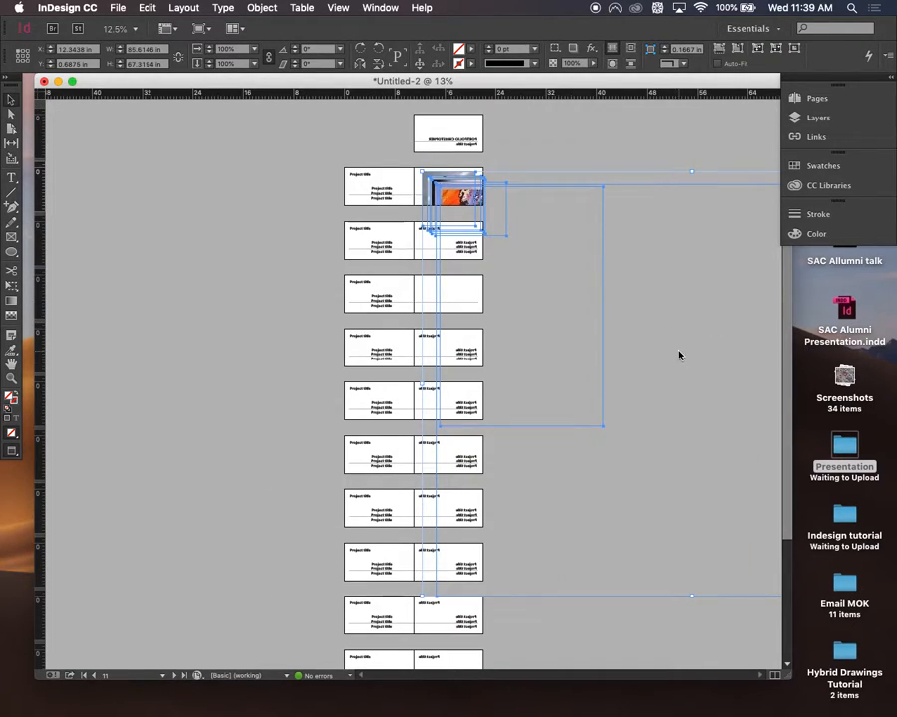
{"action": "key", "text": "super+minus"}
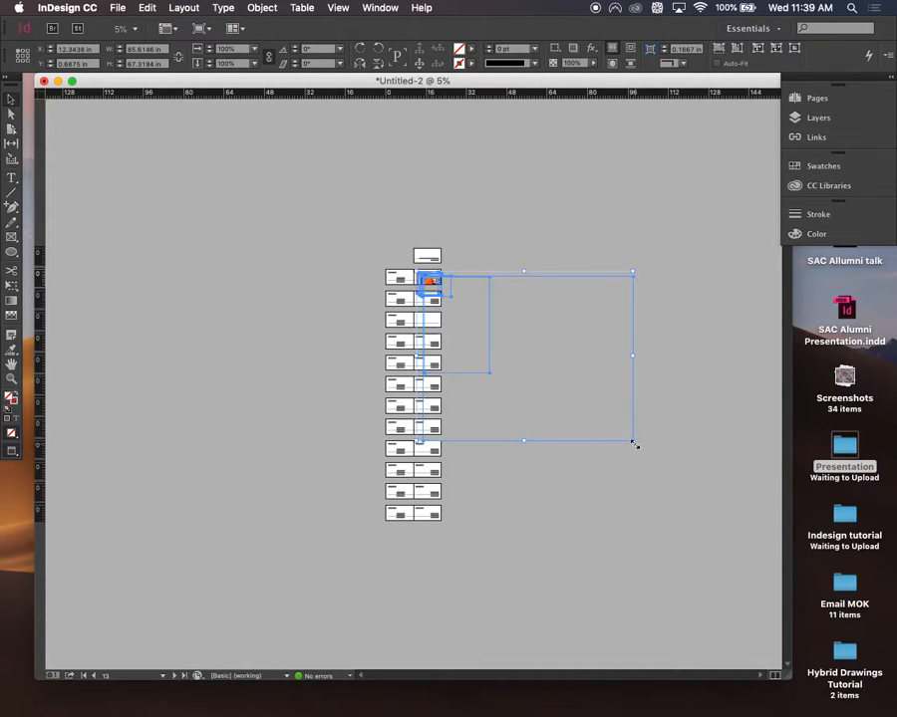
{"action": "left_click_drag", "start_coordinate": [634, 442], "coordinate": [435, 284]}
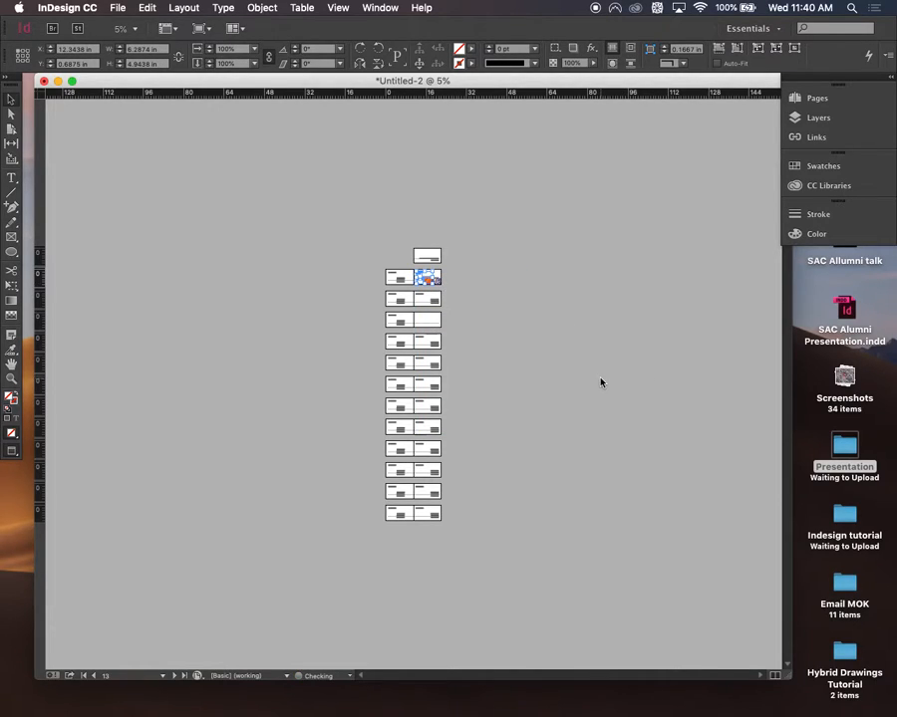
Try Fill Frame Proportionally on the selected image frames and undo it
{"action": "key", "text": "super+equal"}
{"action": "key", "text": "super+equal"}
{"action": "key", "text": "super+equal"}
{"action": "key", "text": "super+equal"}
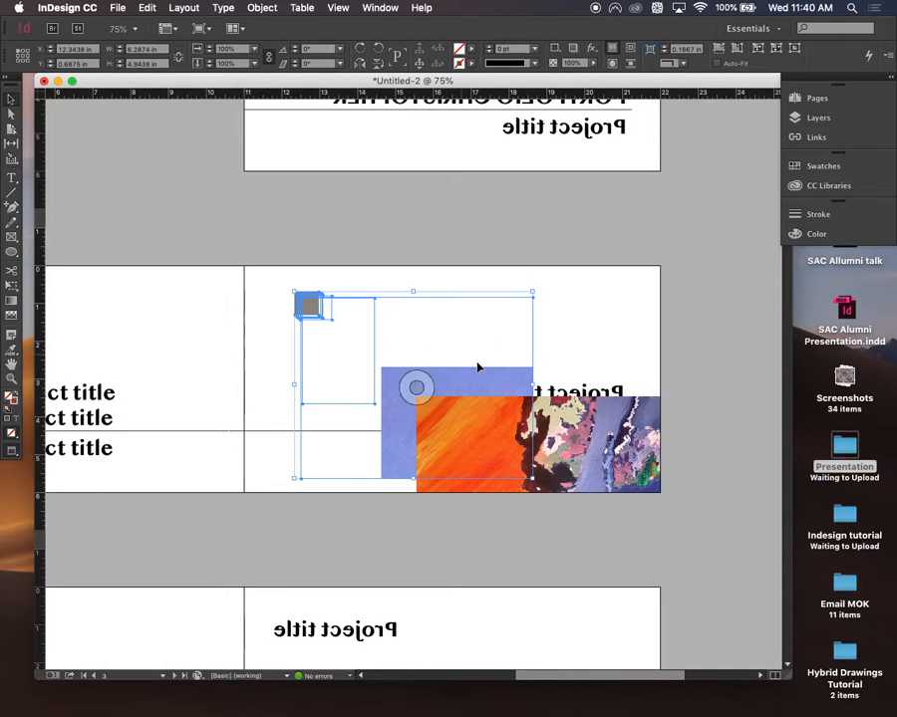
{"action": "right_click", "coordinate": [366, 335]}
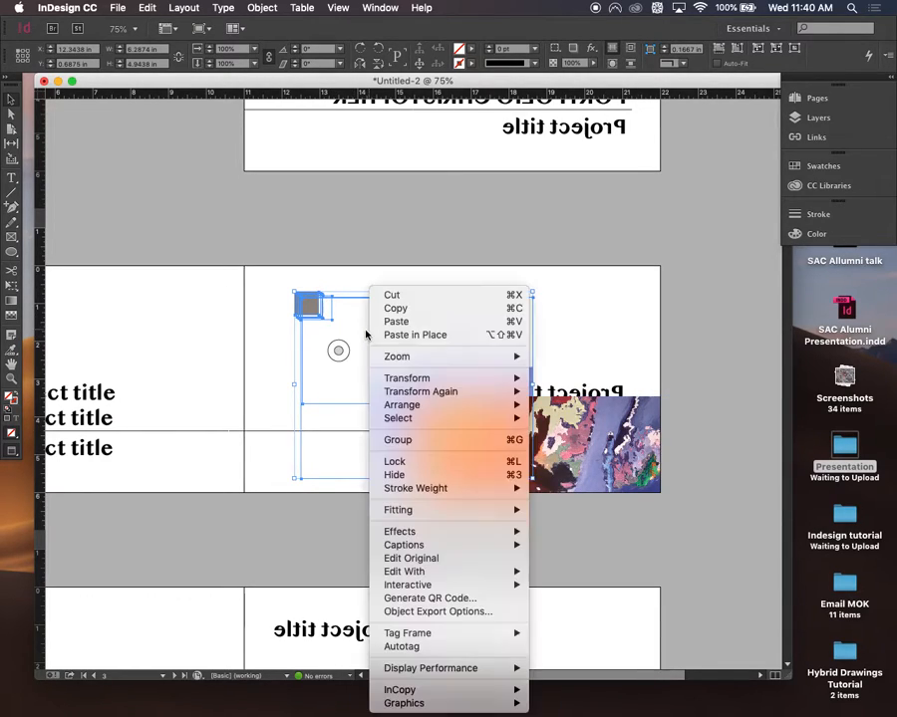
{"action": "mouse_move", "coordinate": [445, 511]}
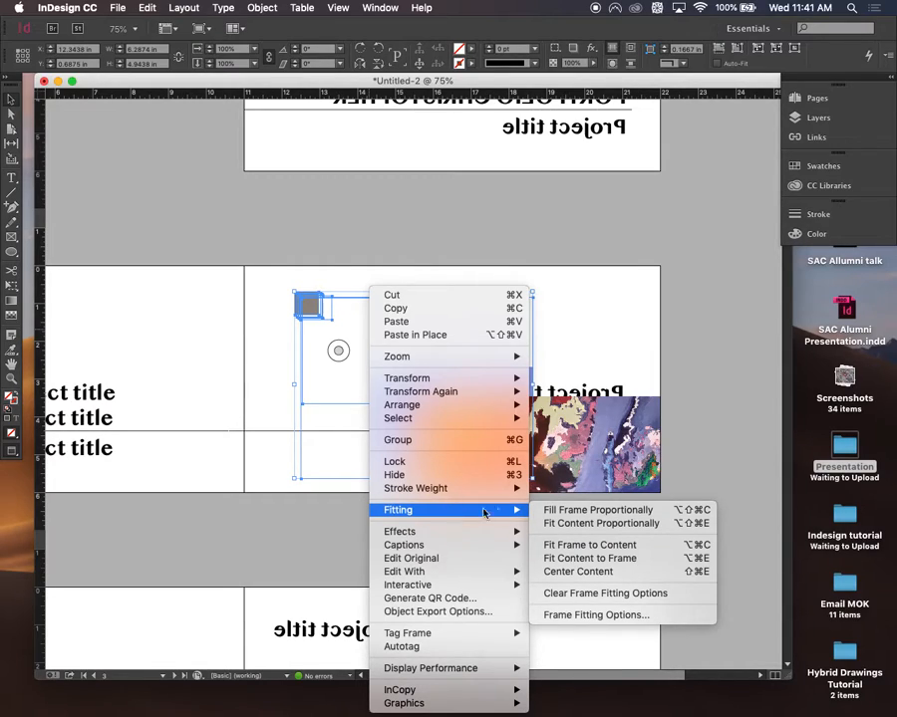
{"action": "left_click", "coordinate": [576, 514]}
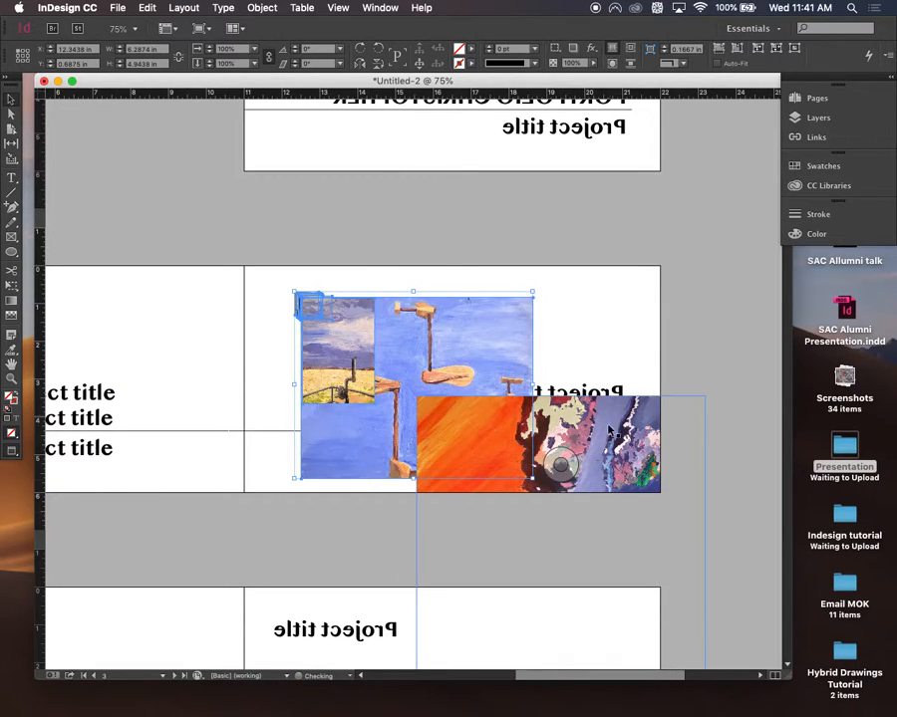
{"action": "key", "text": "super+z"}
Apply Fit Content Proportionally to the selected image frames and deselect them
{"action": "right_click", "coordinate": [394, 337]}
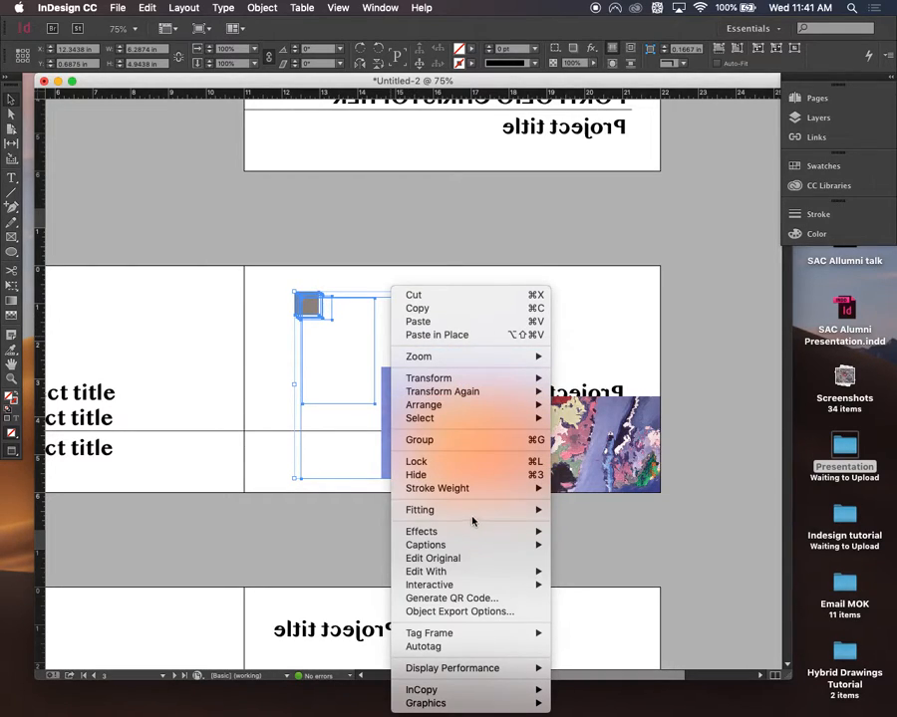
{"action": "mouse_move", "coordinate": [512, 514]}
{"action": "left_click", "coordinate": [619, 525]}
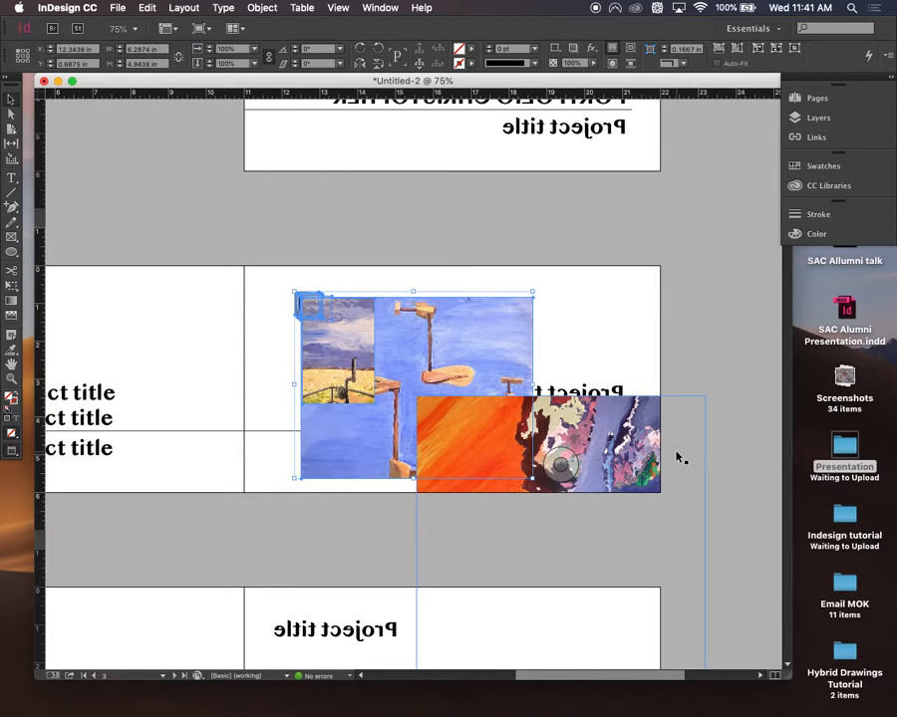
{"action": "left_click", "coordinate": [611, 345]}
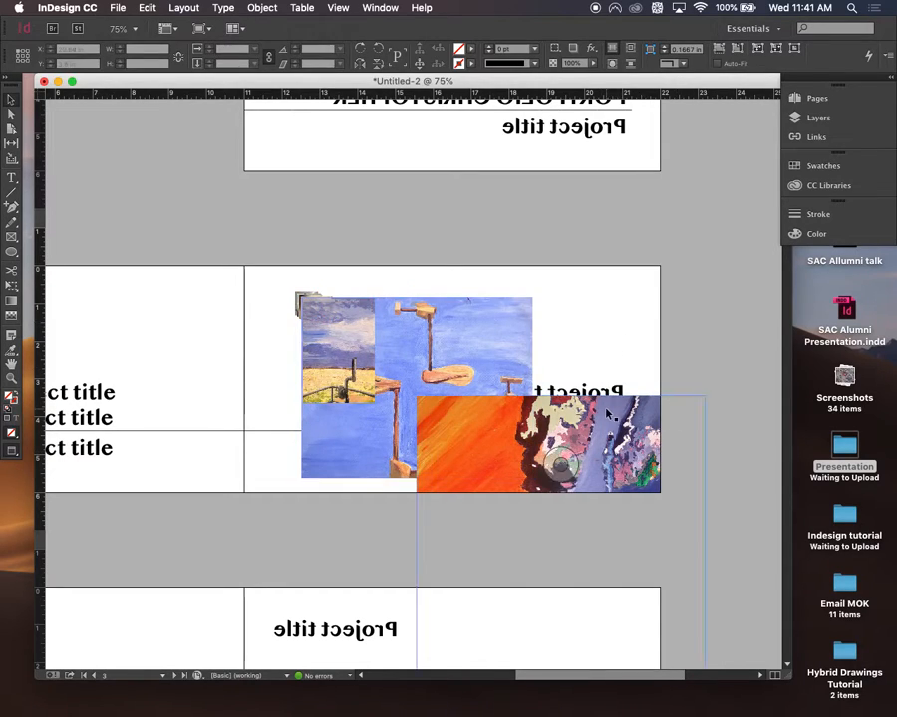
Move the orange painting to page 5 and crop its frame to about 2.91 by 3.14 inches below the project title
{"action": "scroll", "coordinate": [615, 299], "scroll_direction": "down", "scroll_amount": 5}
{"action": "left_click_drag", "start_coordinate": [609, 222], "coordinate": [447, 448]}
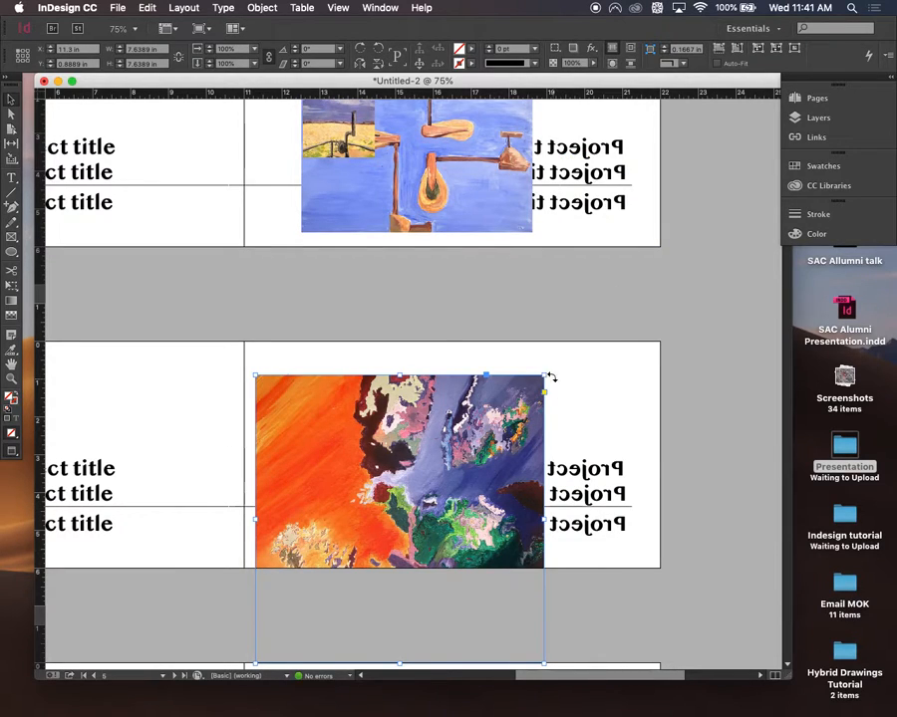
{"action": "left_click_drag", "start_coordinate": [544, 375], "coordinate": [448, 459]}
{"action": "left_click_drag", "start_coordinate": [384, 502], "coordinate": [382, 395]}
{"action": "left_click_drag", "start_coordinate": [458, 351], "coordinate": [365, 437]}
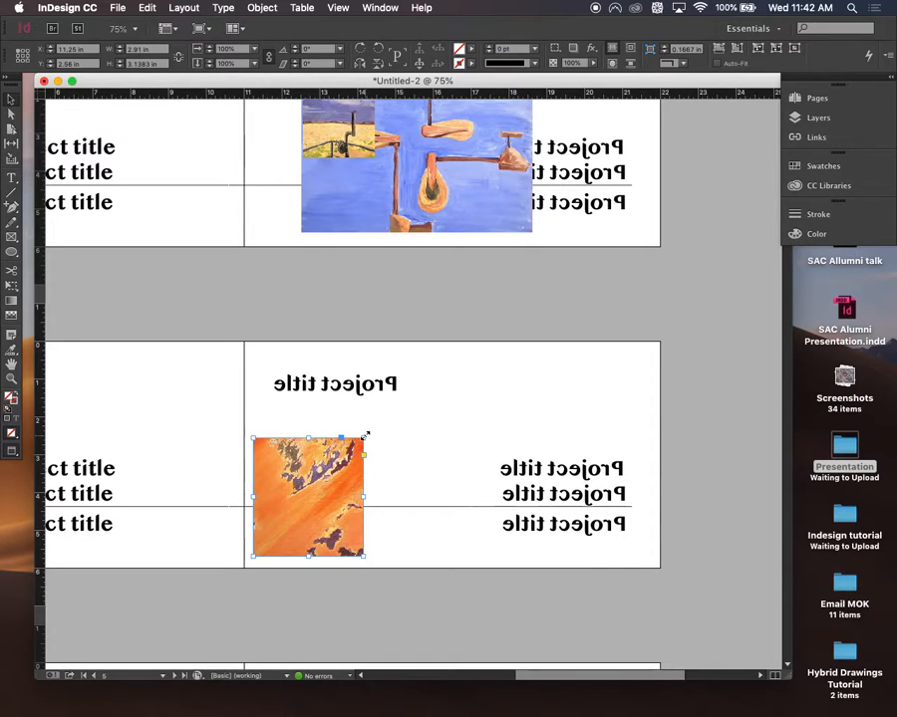
Apply Fill Frame Proportionally to the orange painting on page 5
{"action": "right_click", "coordinate": [330, 502]}
{"action": "mouse_move", "coordinate": [460, 497]}
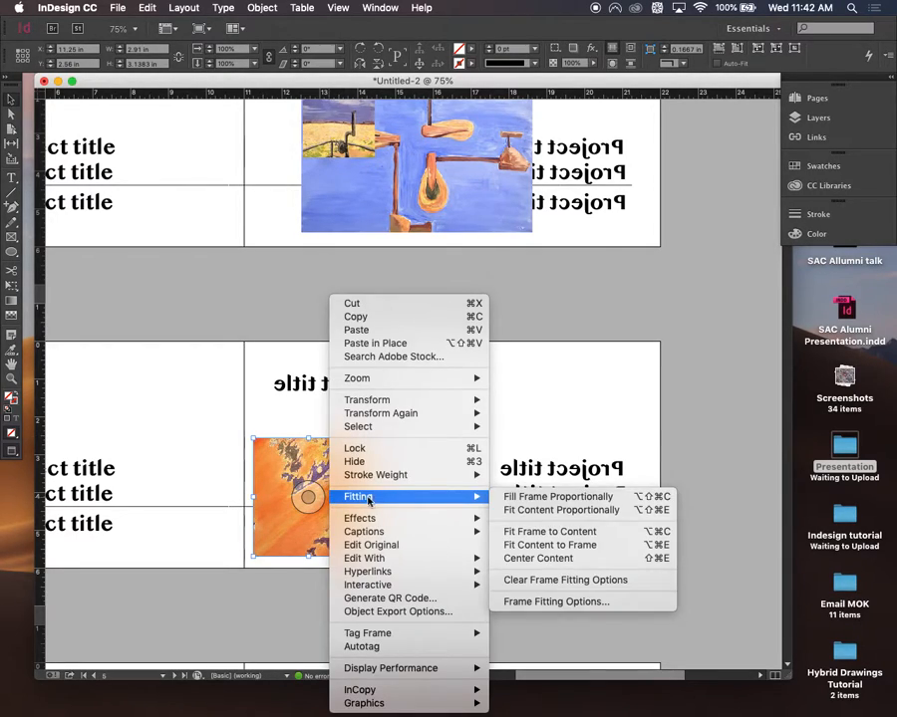
{"action": "left_click", "coordinate": [542, 500]}
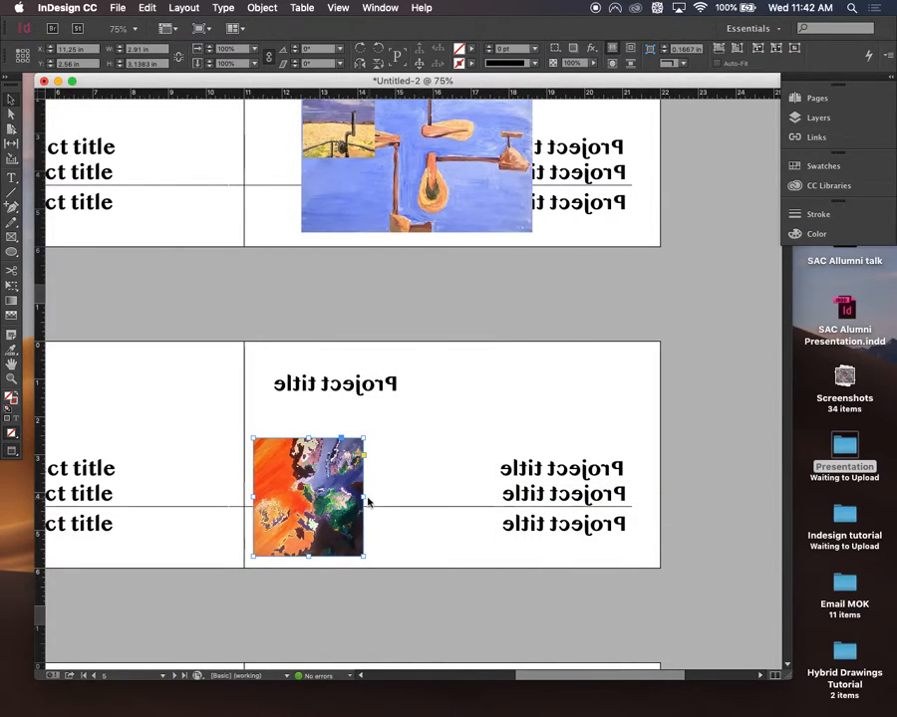
Narrow the orange painting's frame to 1.5 inches wide and duplicate it twice in a horizontal row
{"action": "left_click_drag", "start_coordinate": [363, 495], "coordinate": [315, 504]}
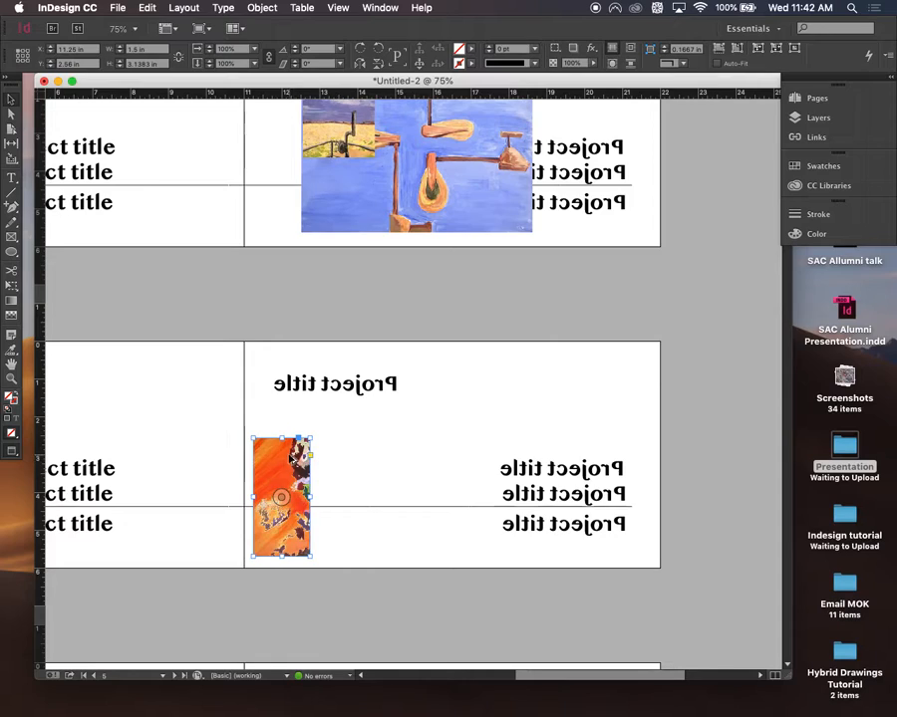
{"action": "left_click_drag", "start_coordinate": [289, 465], "coordinate": [370, 465]}
{"action": "left_click_drag", "start_coordinate": [397, 467], "coordinate": [487, 470]}
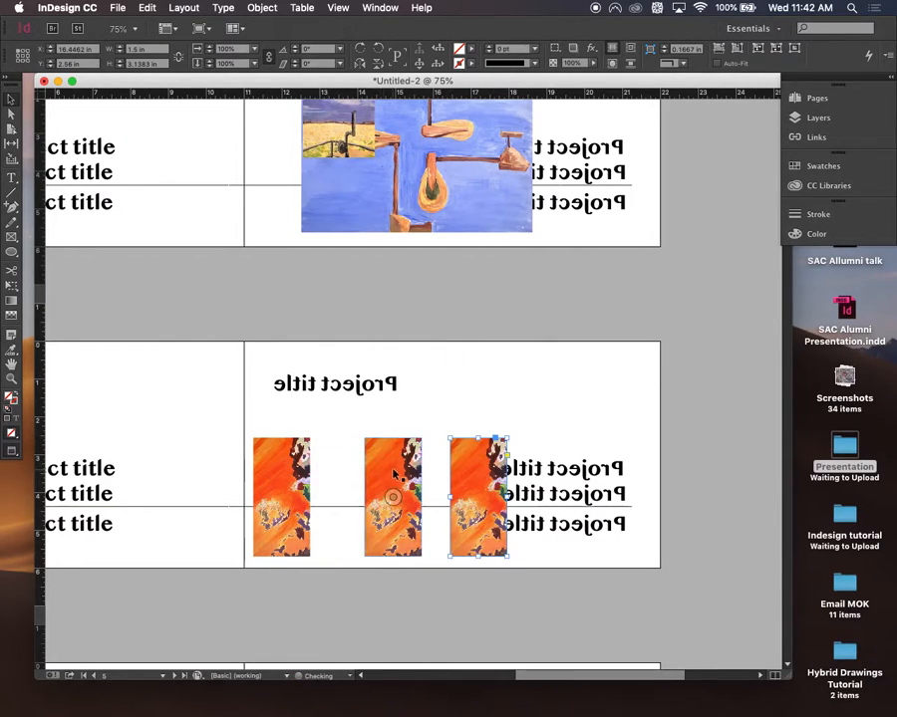
Move the middle orange painting copy closer to the first one and shift its image inside the frame to show the painting's central part
{"action": "left_click_drag", "start_coordinate": [377, 464], "coordinate": [342, 462]}
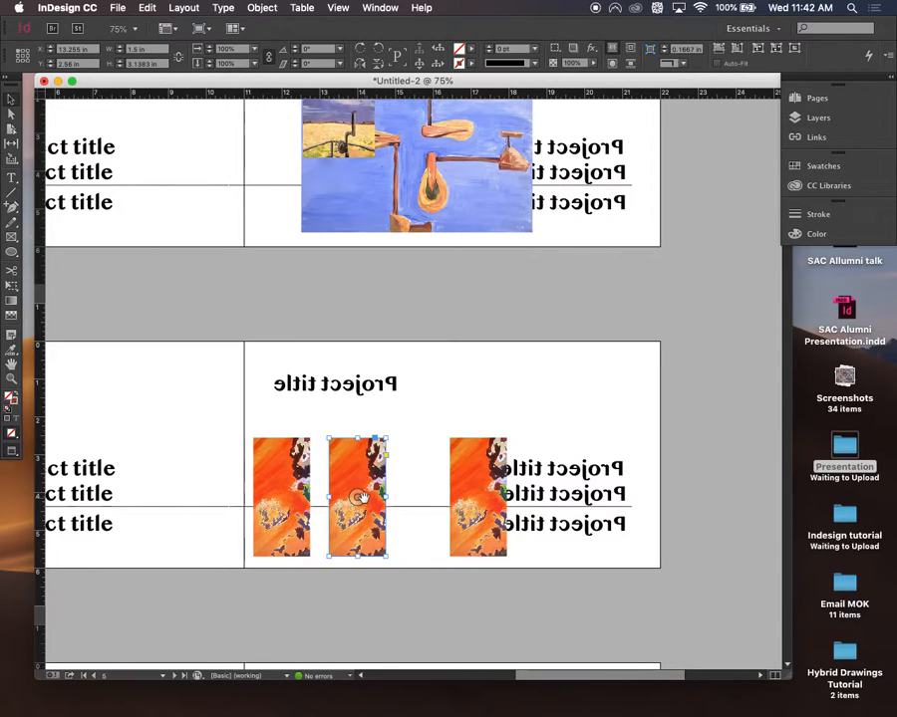
{"action": "left_click", "coordinate": [357, 496]}
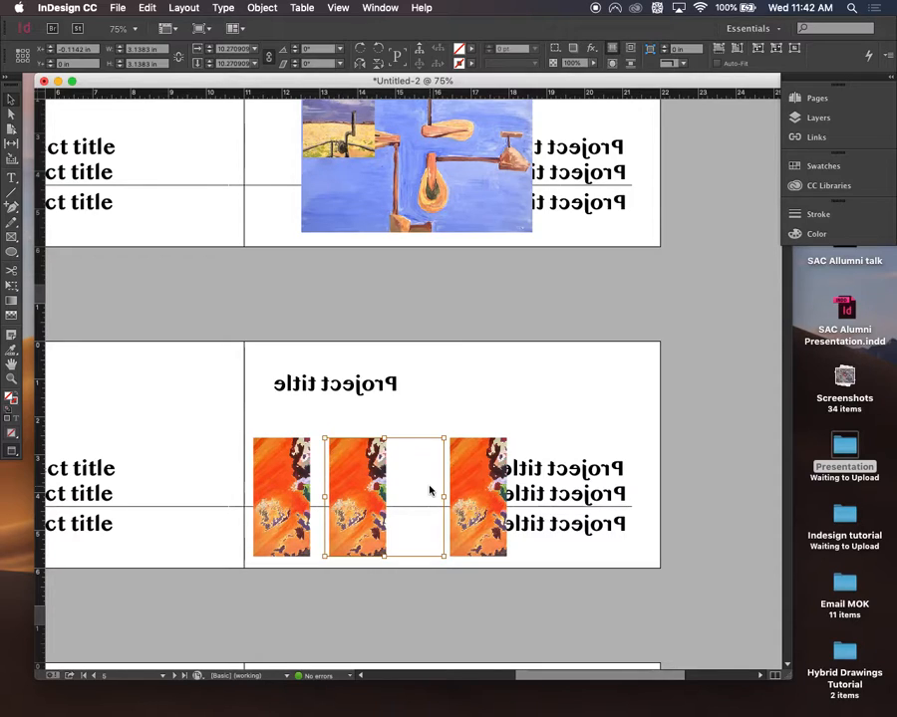
{"action": "key", "text": "super+equal"}
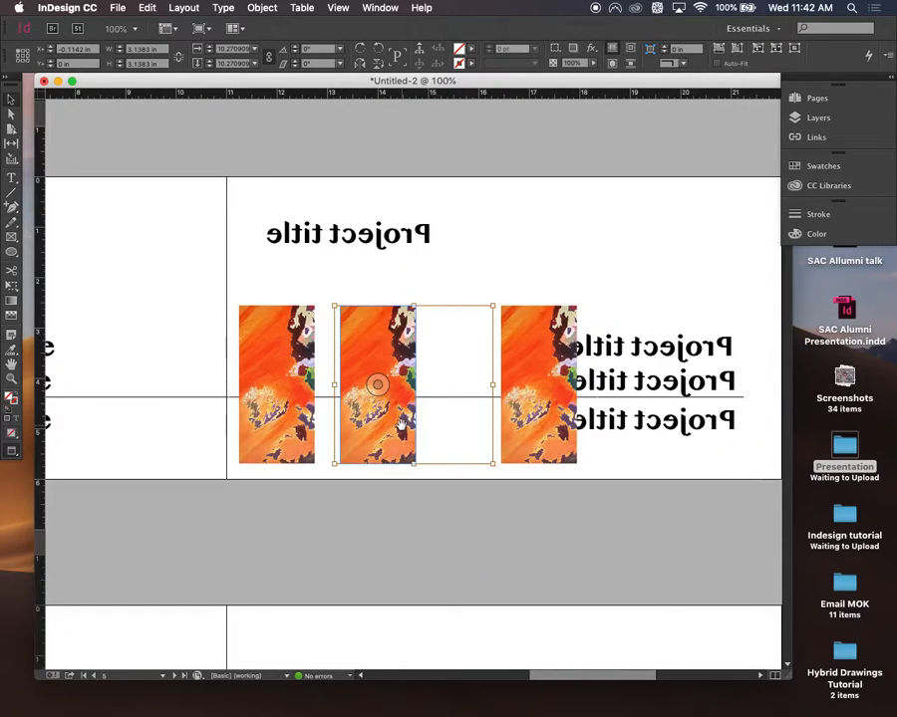
{"action": "key", "text": "super+equal"}
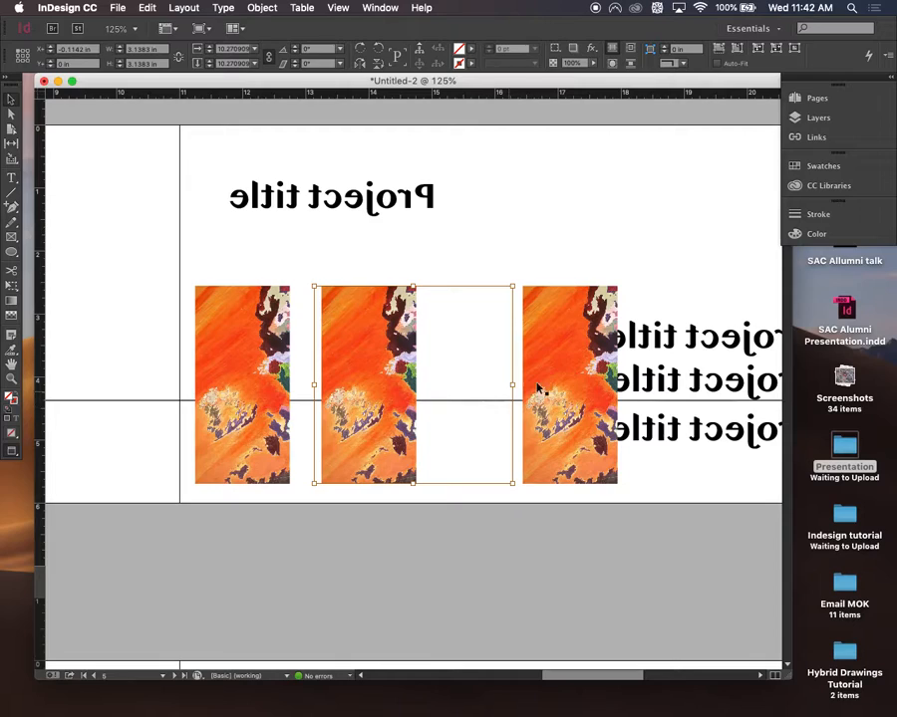
{"action": "left_click_drag", "start_coordinate": [513, 385], "coordinate": [416, 389]}
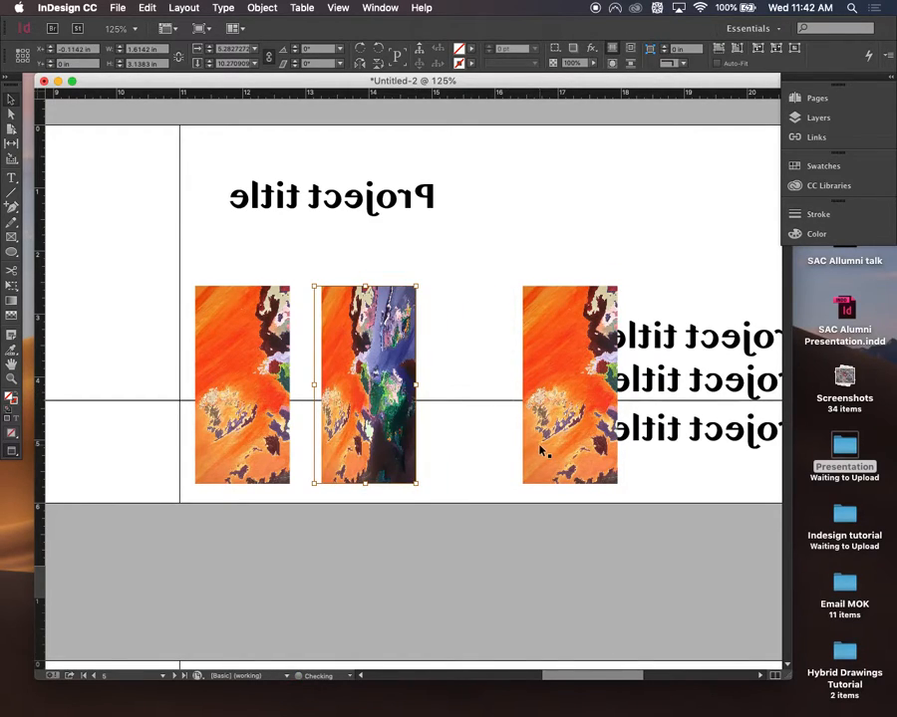
{"action": "key", "text": "super+z"}
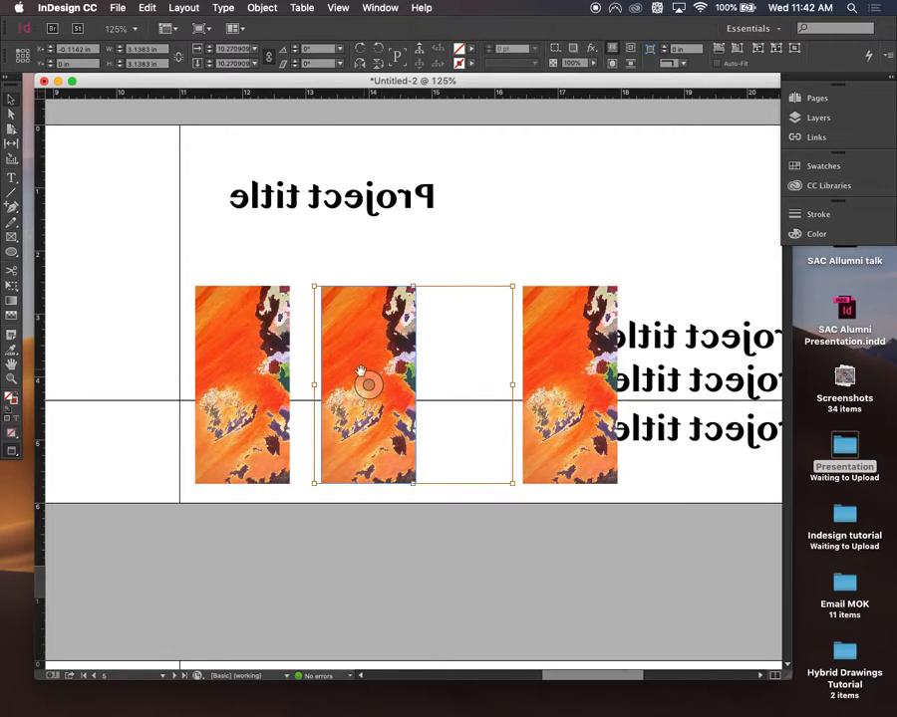
{"action": "left_click_drag", "start_coordinate": [369, 389], "coordinate": [321, 391]}
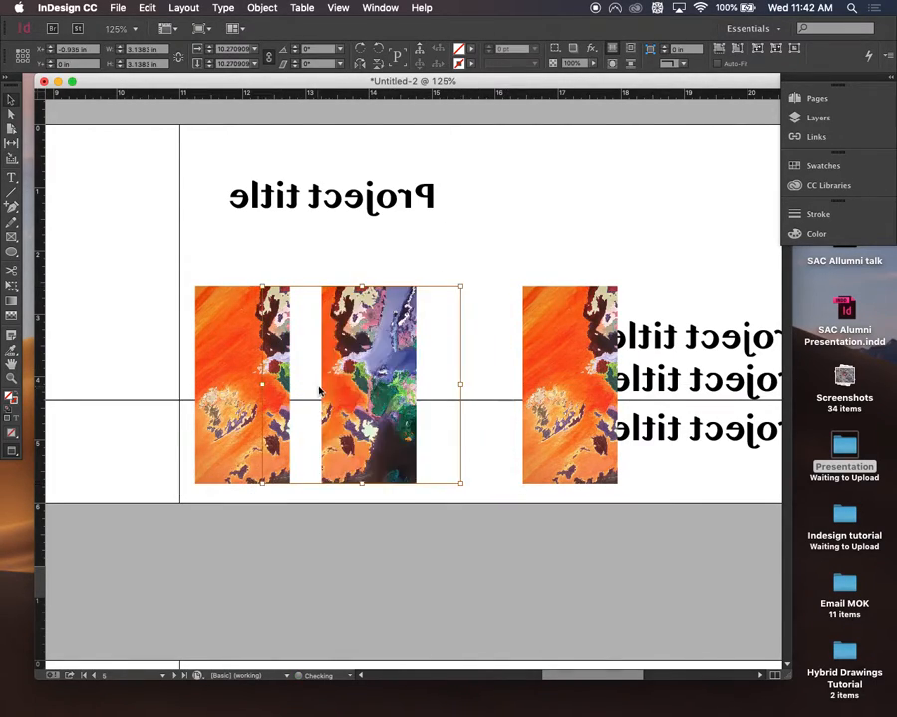
Shift the third copy's image inside its frame to show the painting's blue and green part, and move the frame closer to the middle one
{"action": "left_click_drag", "start_coordinate": [569, 383], "coordinate": [479, 383]}
{"action": "left_click_drag", "start_coordinate": [576, 349], "coordinate": [515, 355]}
{"action": "left_click", "coordinate": [504, 263]}
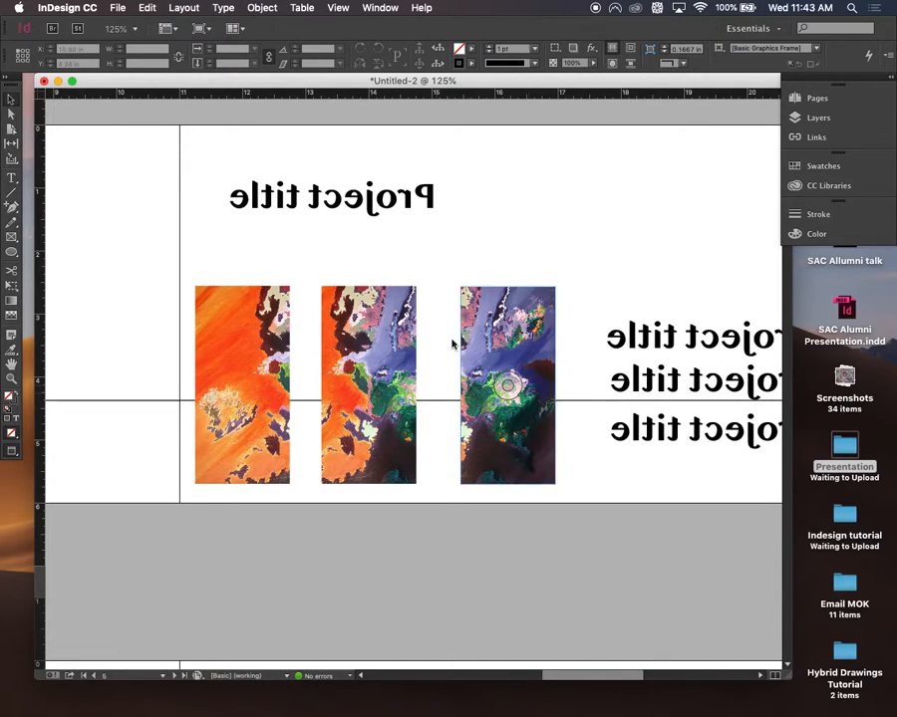
Switch the screen mode to Normal and return it to Preview
{"action": "left_click", "coordinate": [342, 9]}
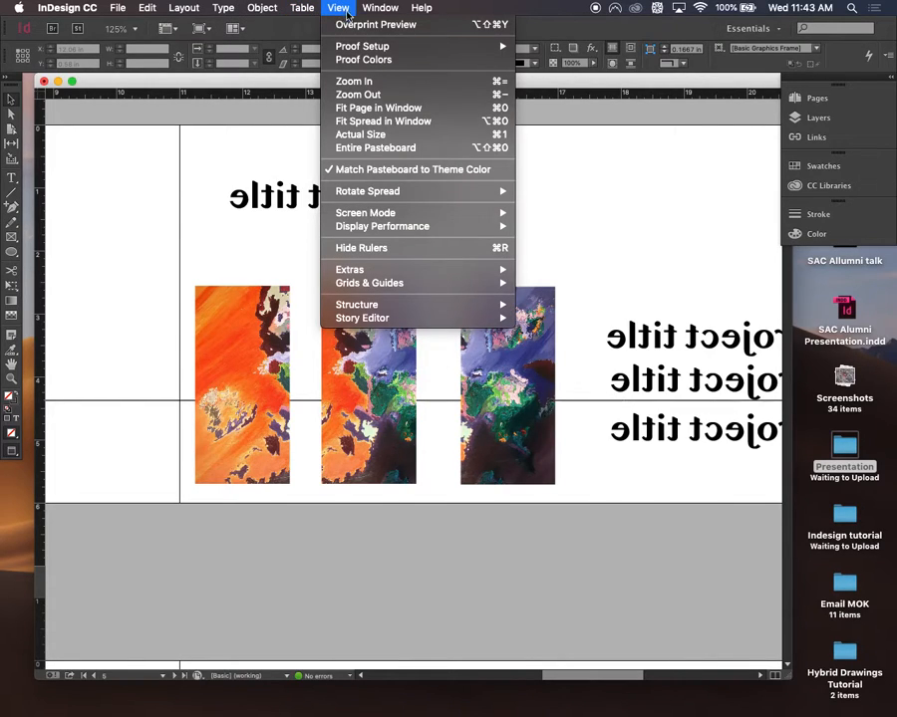
{"action": "mouse_move", "coordinate": [469, 213]}
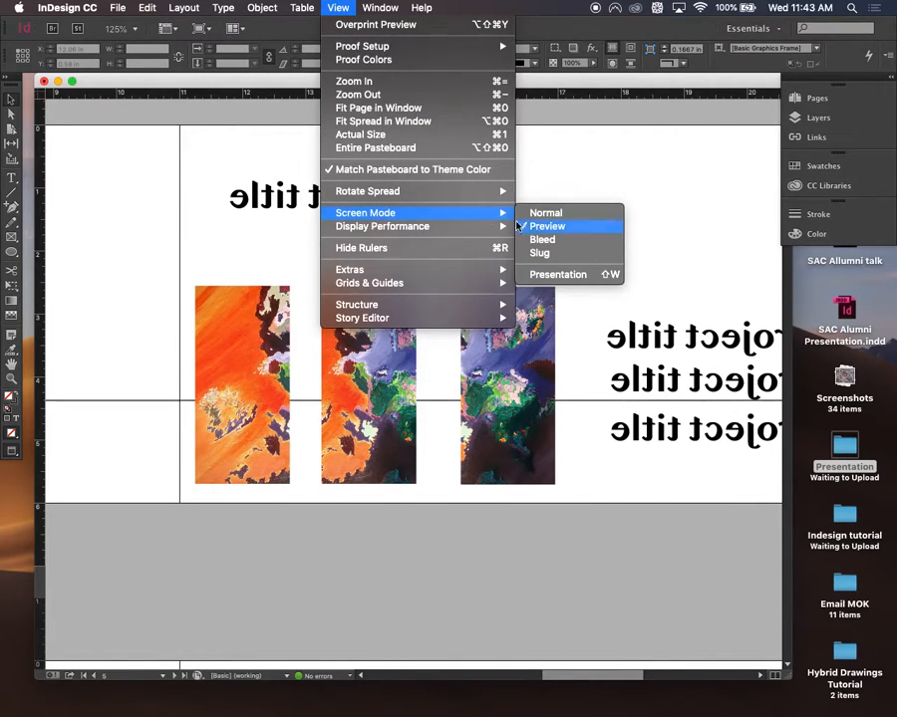
{"action": "left_click", "coordinate": [557, 214]}
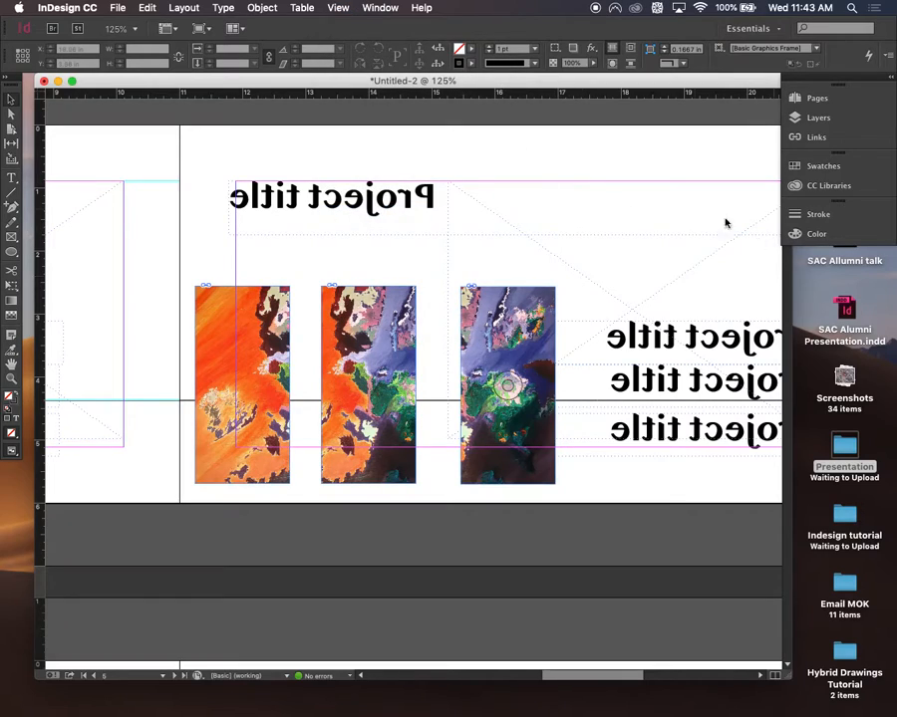
{"action": "key", "text": "w"}
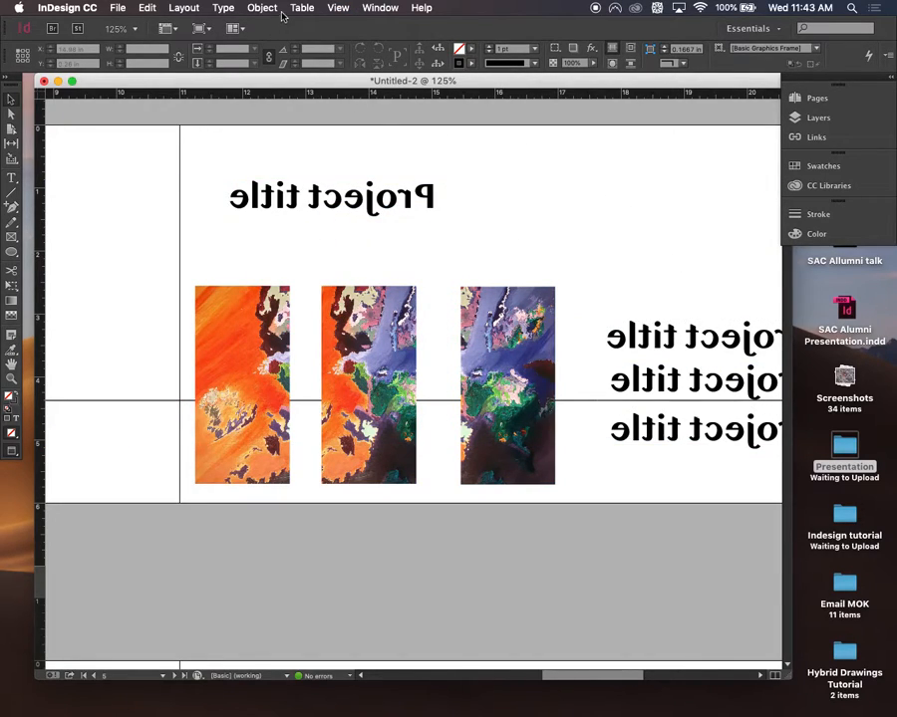
Set the display performance to High Quality Display
{"action": "left_click", "coordinate": [340, 8]}
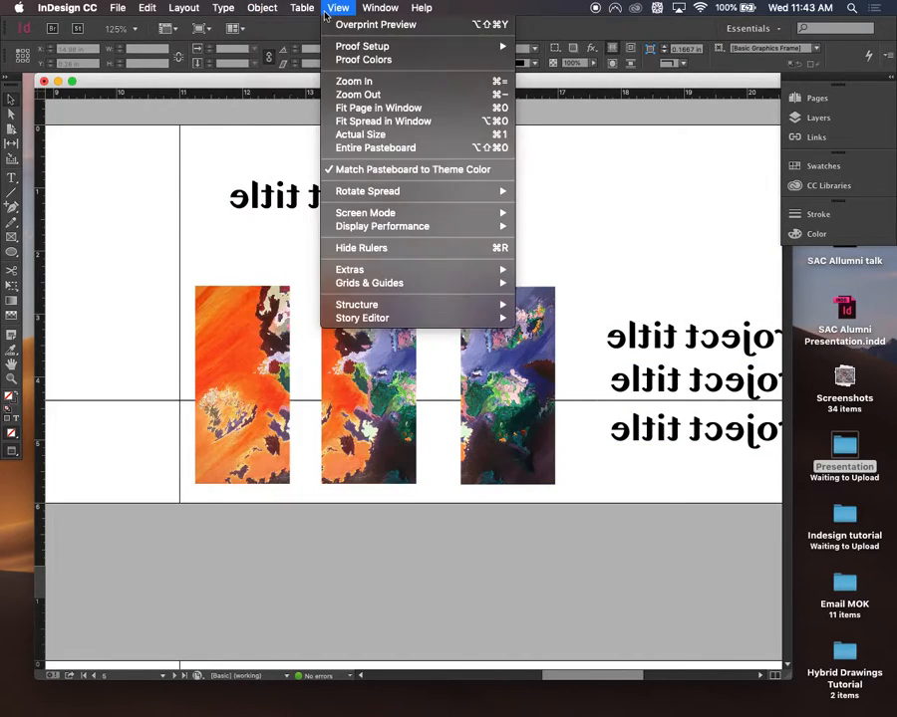
{"action": "mouse_move", "coordinate": [408, 226]}
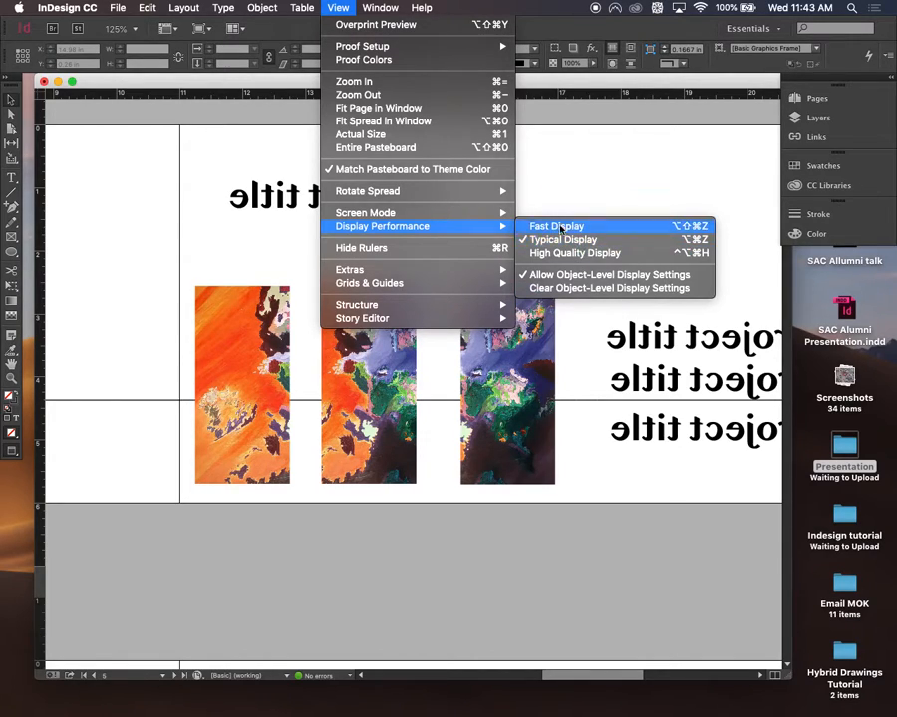
{"action": "left_click", "coordinate": [573, 252]}
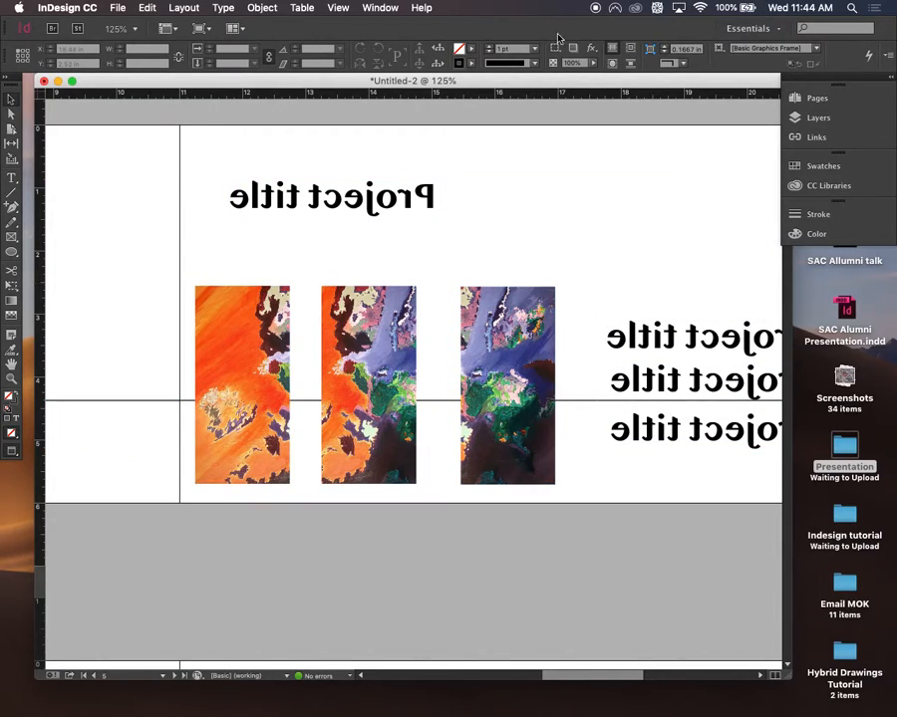
Move the large blue painting from page 3 to page 4 and crop its frame to about 4.63 by 3.63 inches
{"action": "key", "text": "super+minus"}
{"action": "key", "text": "super+minus"}
{"action": "key", "text": "super+minus"}
{"action": "key", "text": "super+minus"}
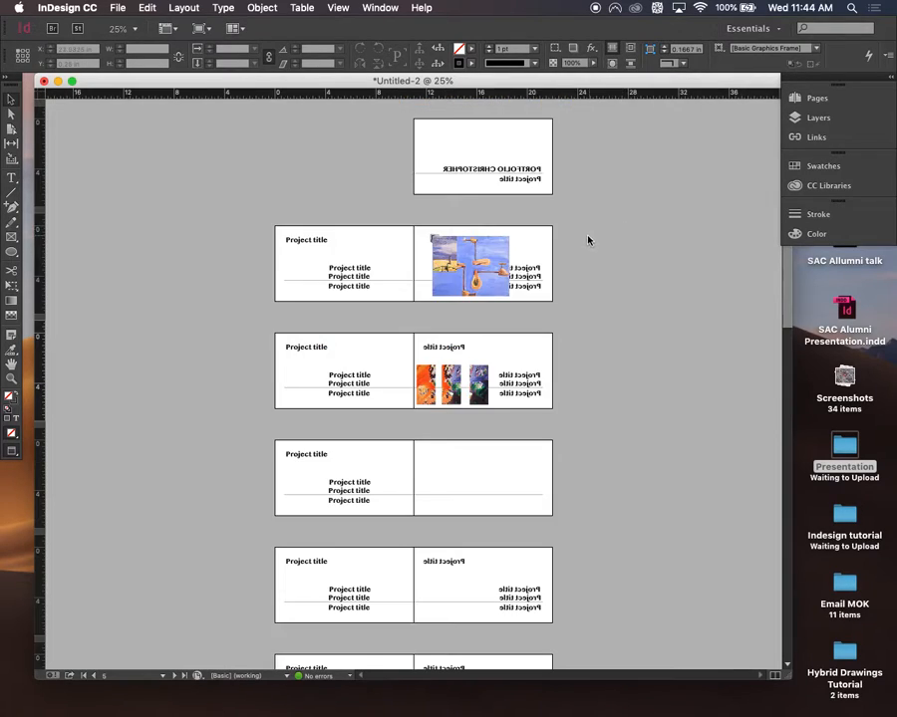
{"action": "key", "text": "super+equal"}
{"action": "scroll", "coordinate": [596, 264], "scroll_direction": "up", "scroll_amount": 2}
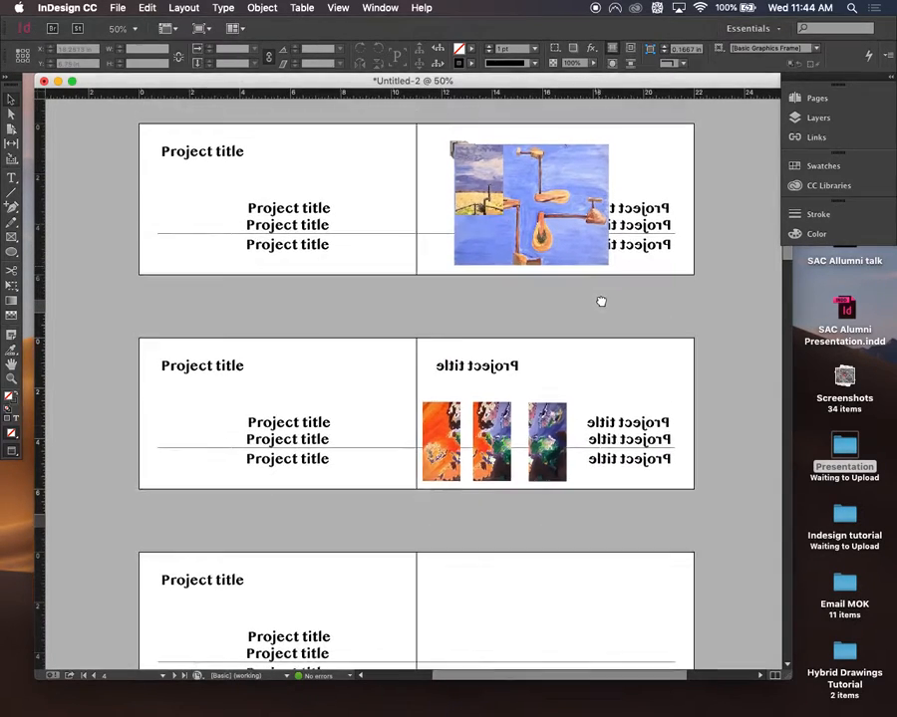
{"action": "left_click_drag", "start_coordinate": [592, 232], "coordinate": [364, 463]}
{"action": "left_click_drag", "start_coordinate": [389, 375], "coordinate": [351, 408]}
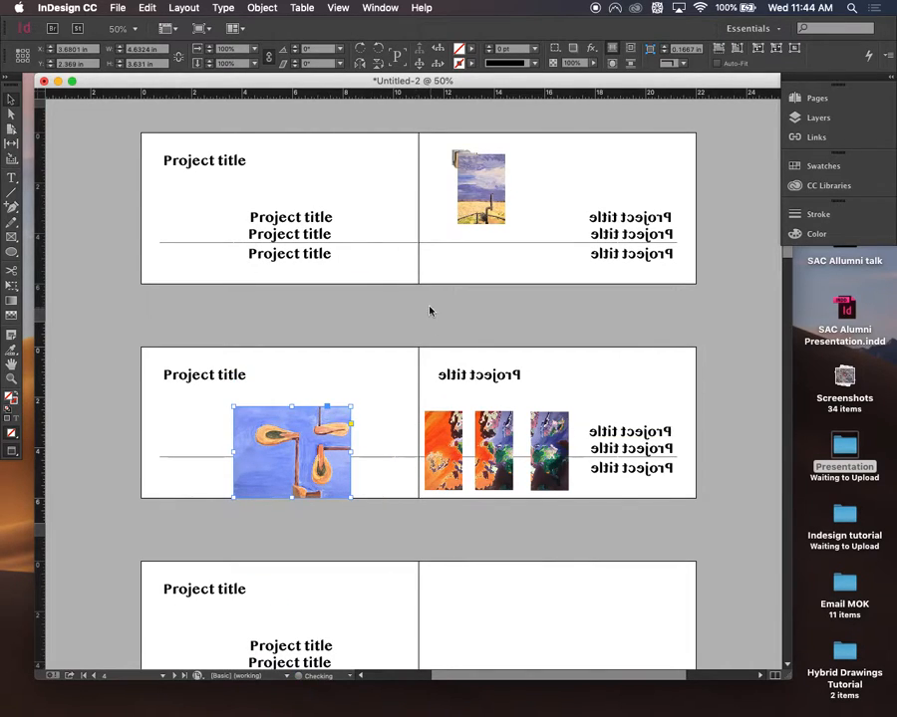
Set the display performance to Fast Display
{"action": "left_click", "coordinate": [264, 8]}
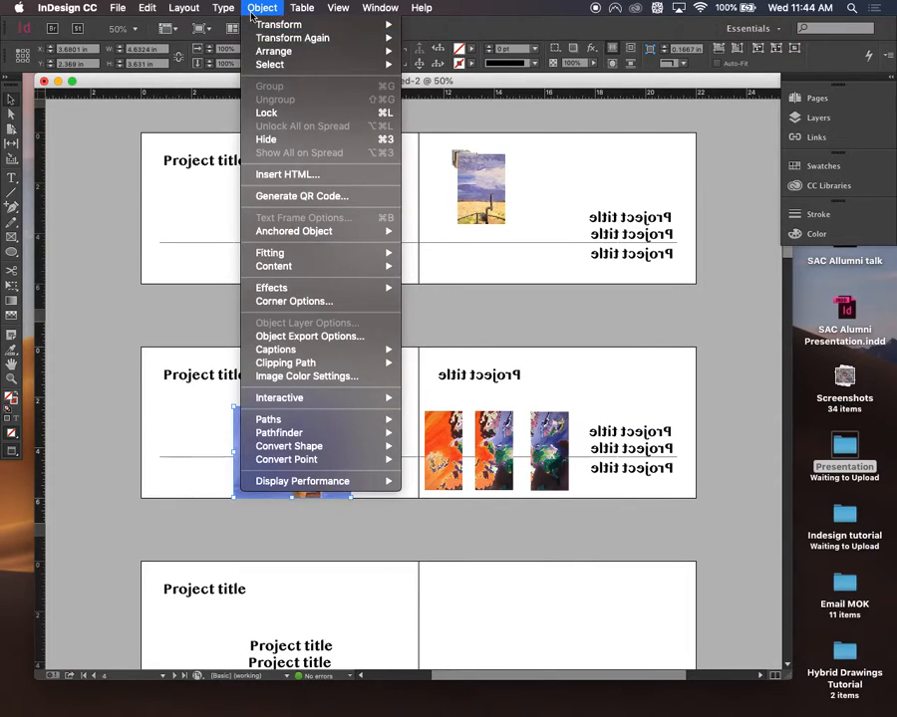
{"action": "mouse_move", "coordinate": [338, 10]}
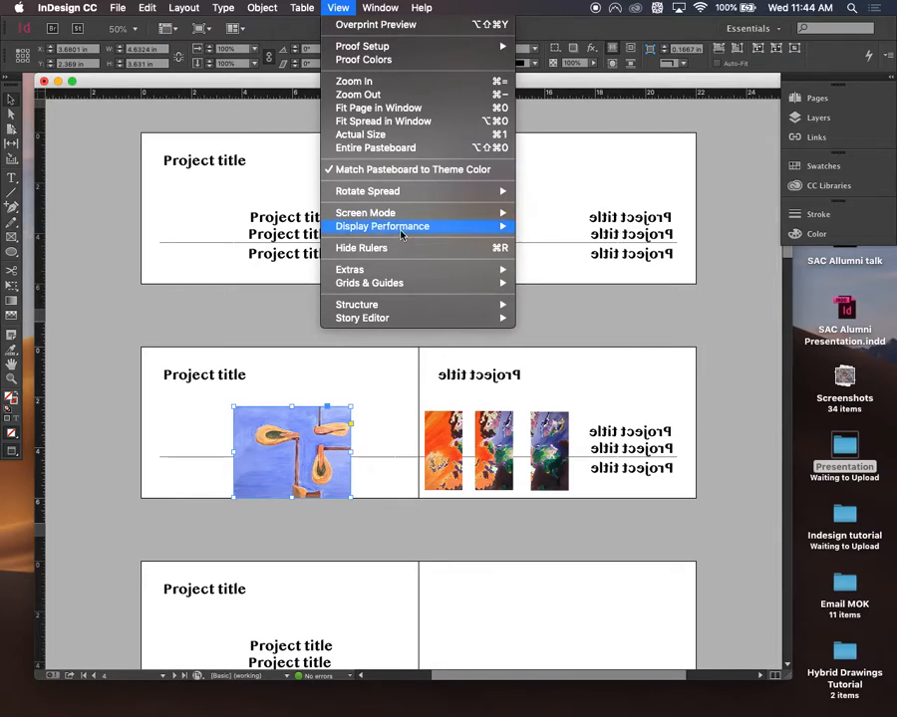
{"action": "left_click", "coordinate": [557, 227]}
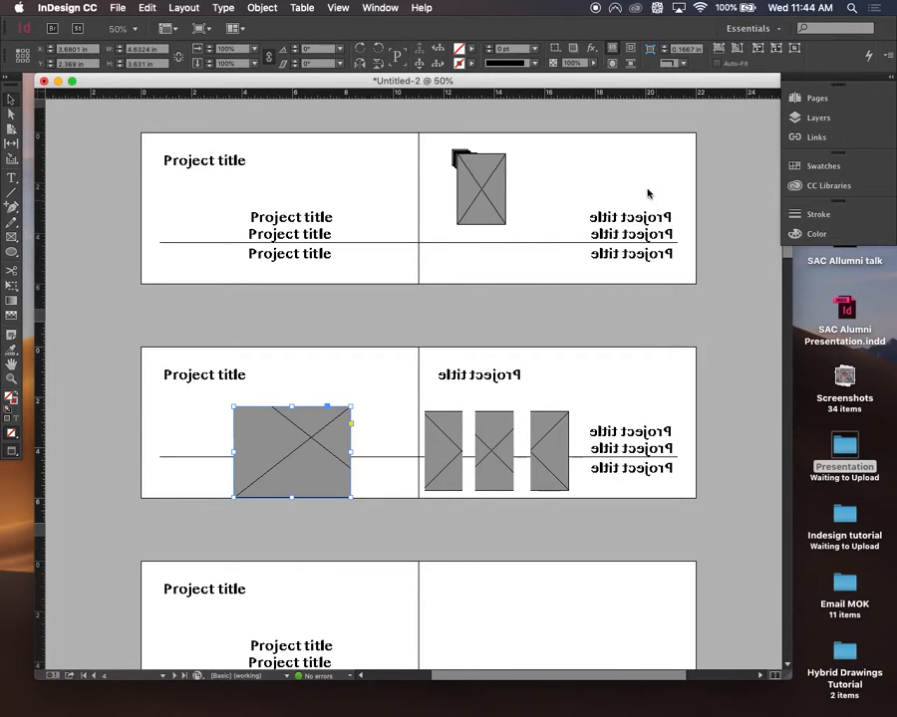
Move the landscape painting to the outer side of page 3 and apply Fill Frame Proportionally to the remaining image frames there
{"action": "left_click_drag", "start_coordinate": [496, 194], "coordinate": [663, 189]}
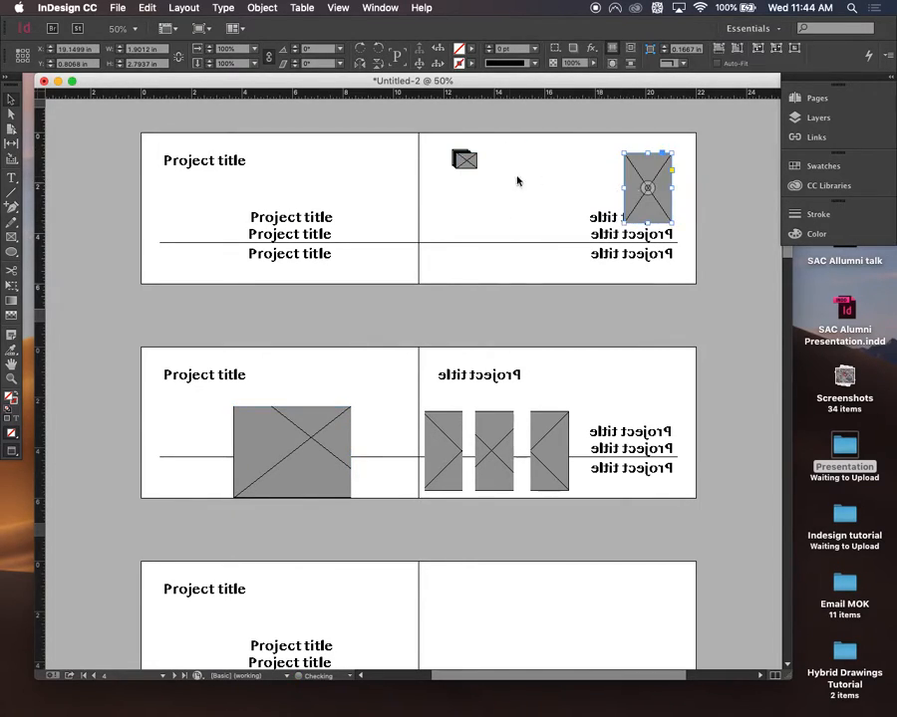
{"action": "left_click_drag", "start_coordinate": [472, 170], "coordinate": [443, 144]}
{"action": "left_click_drag", "start_coordinate": [506, 184], "coordinate": [613, 244]}
{"action": "right_click", "coordinate": [499, 191]}
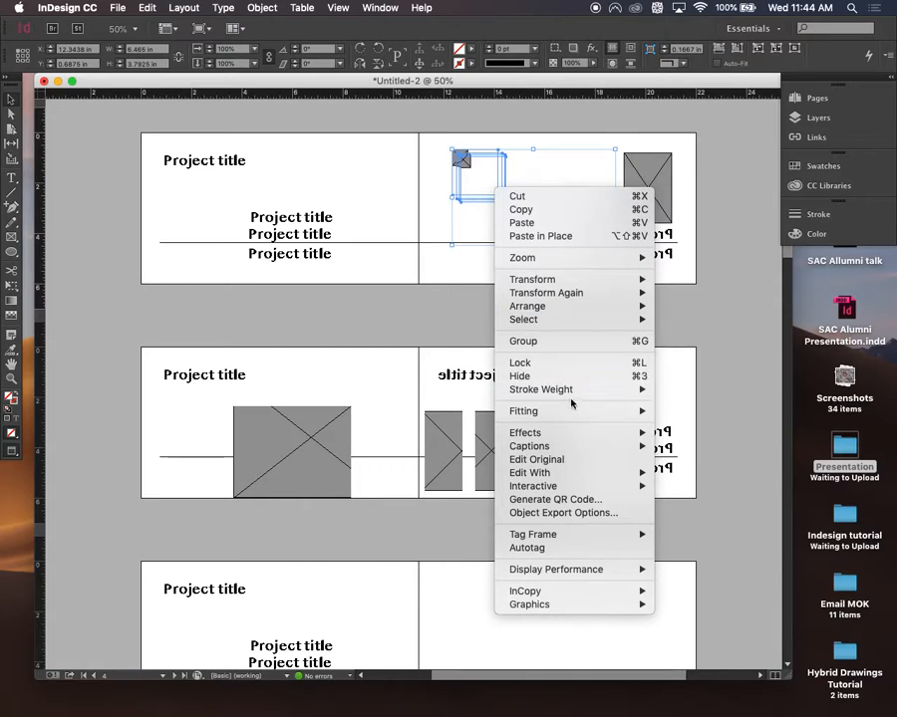
{"action": "mouse_move", "coordinate": [610, 412]}
{"action": "left_click", "coordinate": [688, 411]}
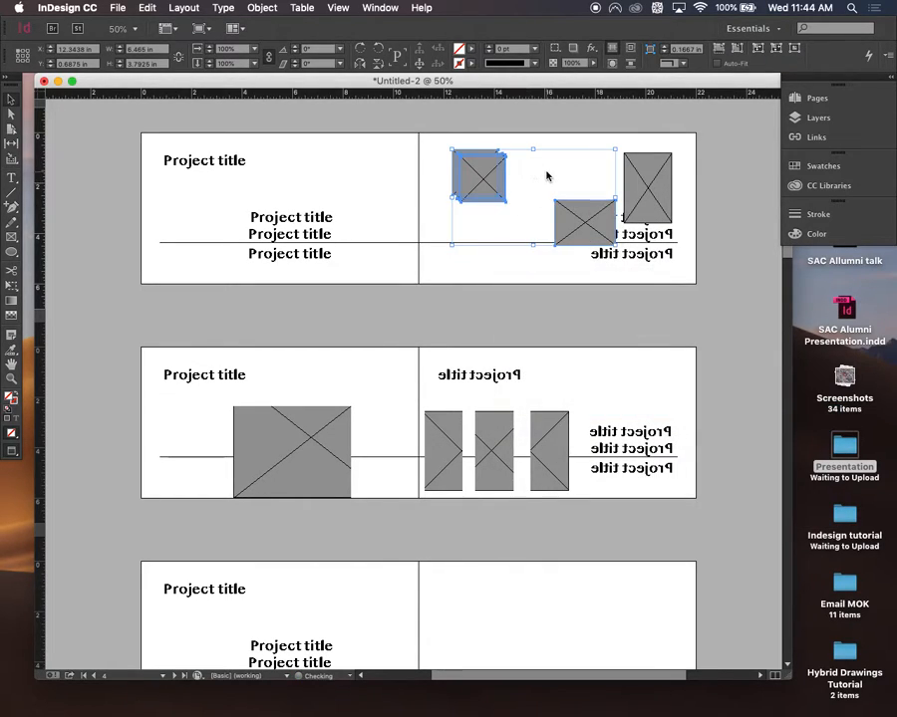
{"action": "left_click", "coordinate": [546, 175]}
Set the display performance to Typical Display
{"action": "left_click", "coordinate": [302, 10]}
{"action": "mouse_move", "coordinate": [338, 8]}
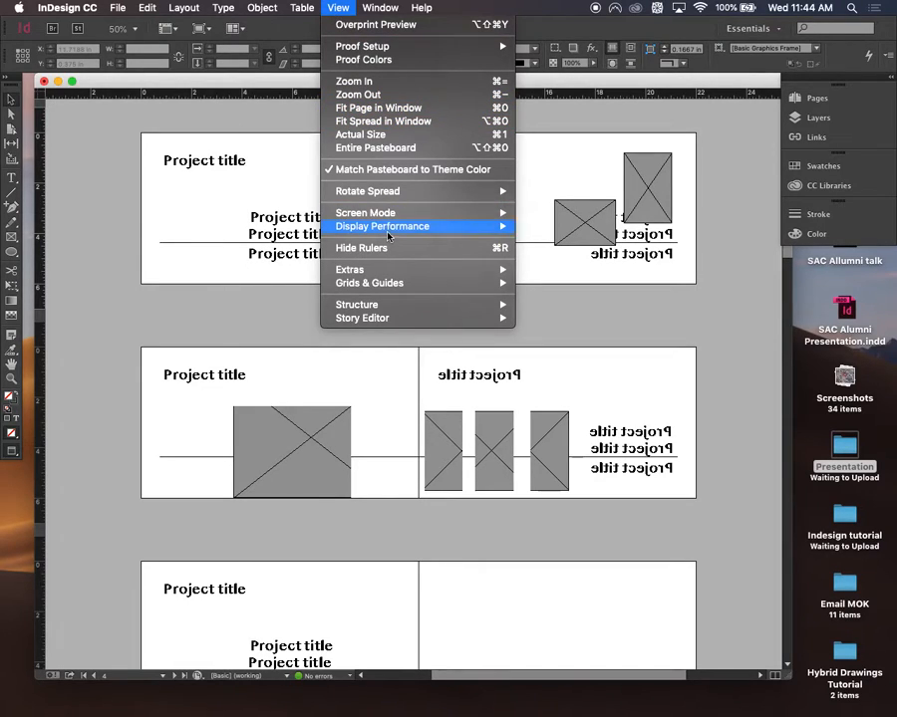
{"action": "mouse_move", "coordinate": [439, 226]}
{"action": "left_click", "coordinate": [574, 241]}
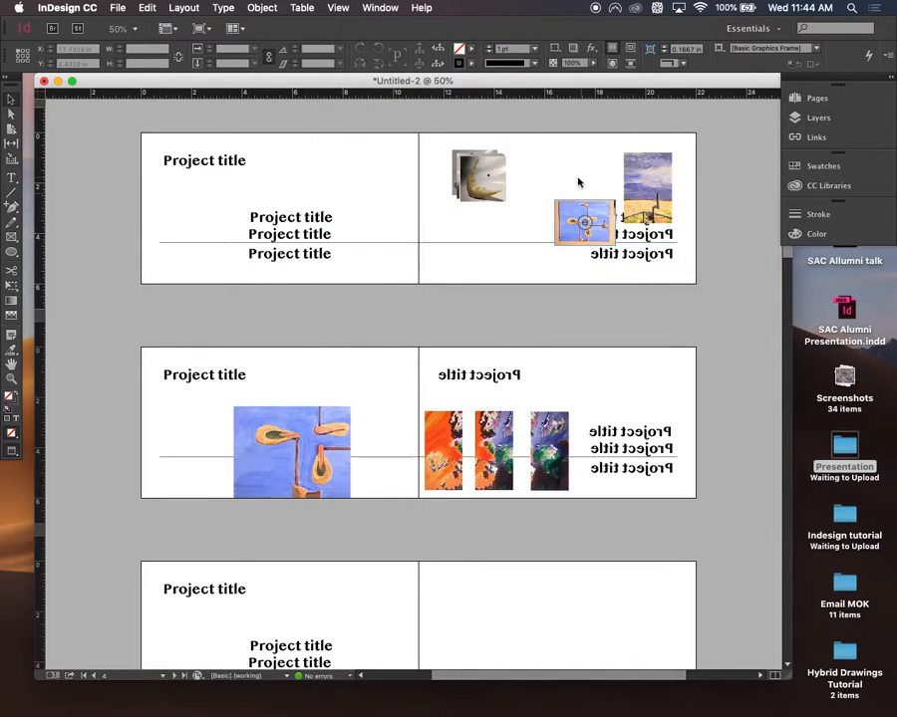
Try to move the front sculpture photo off the stack on page 3, and undo the change
{"action": "key", "text": "super+equal"}
{"action": "key", "text": "super+equal"}
{"action": "key", "text": "super+equal"}
{"action": "key", "text": "super+equal"}
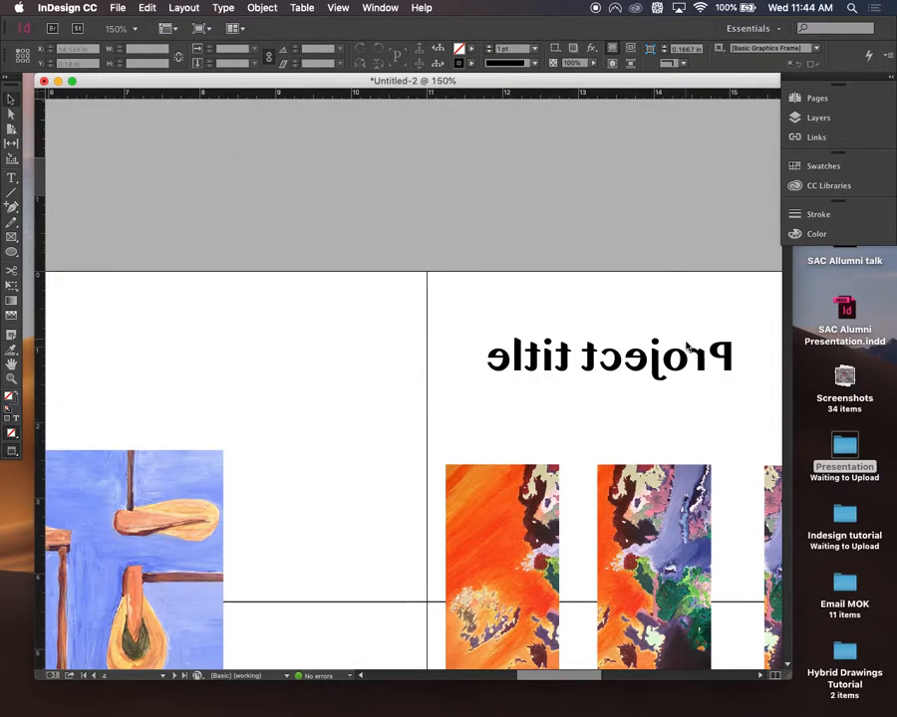
{"action": "scroll", "coordinate": [745, 193], "scroll_direction": "up", "scroll_amount": 5}
{"action": "scroll", "coordinate": [746, 194], "scroll_direction": "right", "scroll_amount": 5}
{"action": "left_click_drag", "start_coordinate": [745, 194], "coordinate": [651, 417]}
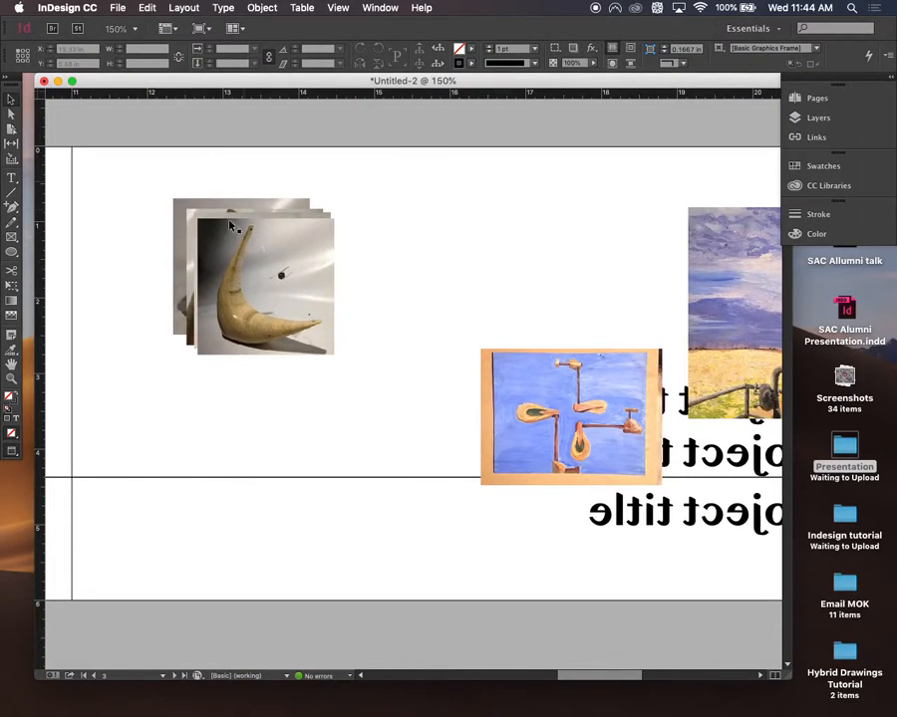
{"action": "mouse_move", "coordinate": [282, 304]}
{"action": "left_mouse_down"}
{"action": "mouse_move", "coordinate": [393, 293]}
{"action": "mouse_move", "coordinate": [350, 299]}
{"action": "left_mouse_up"}
{"action": "left_click", "coordinate": [626, 329]}
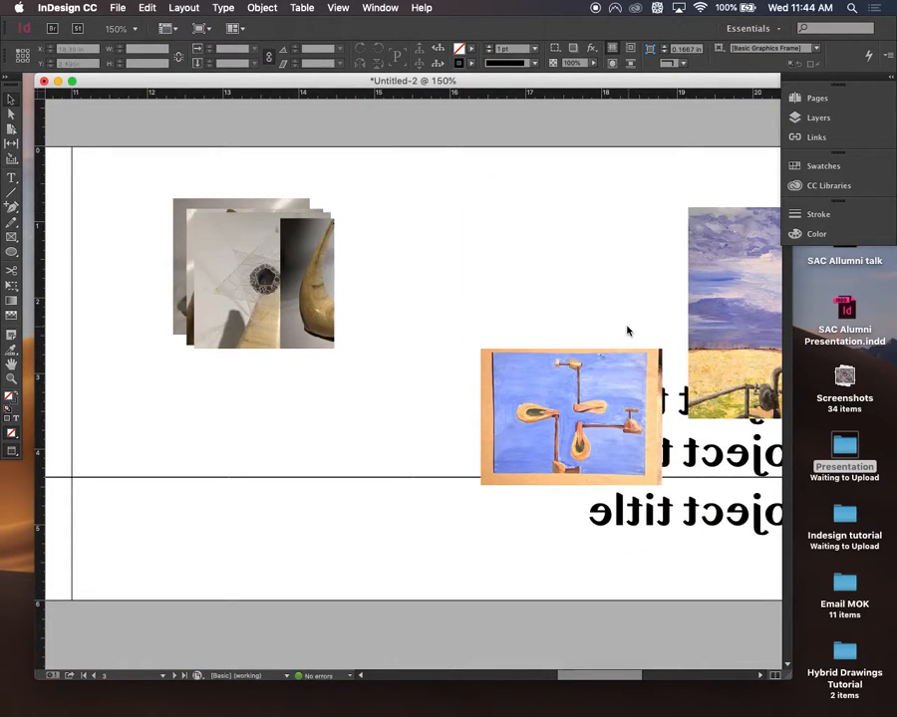
{"action": "key", "text": "super+z"}
Spread the four stacked sculpture photos into a horizontal row near the upper edge of page 3
{"action": "left_click_drag", "start_coordinate": [304, 255], "coordinate": [519, 213]}
{"action": "left_click_drag", "start_coordinate": [297, 287], "coordinate": [654, 251]}
{"action": "left_click_drag", "start_coordinate": [314, 258], "coordinate": [406, 228]}
{"action": "left_click_drag", "start_coordinate": [242, 259], "coordinate": [195, 232]}
{"action": "key", "text": "super+z"}
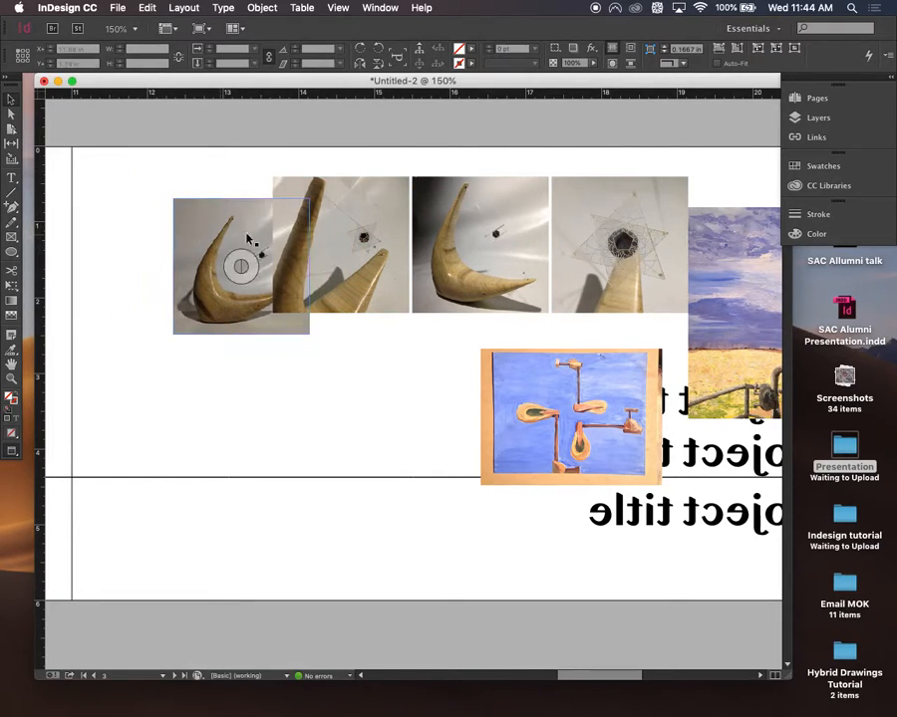
{"action": "left_click_drag", "start_coordinate": [249, 237], "coordinate": [209, 203]}
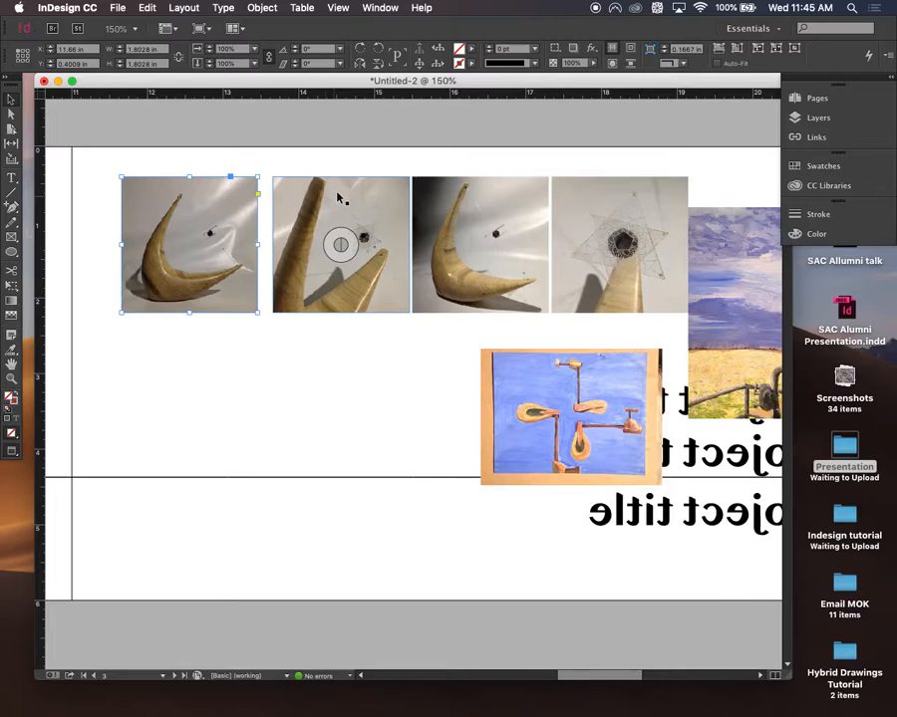
Rearrange the four sculpture photos on page 3 into an evenly spaced two-by-two grid
{"action": "mouse_move", "coordinate": [345, 199]}
{"action": "left_mouse_down"}
{"action": "mouse_move", "coordinate": [330, 201]}
{"action": "mouse_move", "coordinate": [337, 197]}
{"action": "left_mouse_up"}
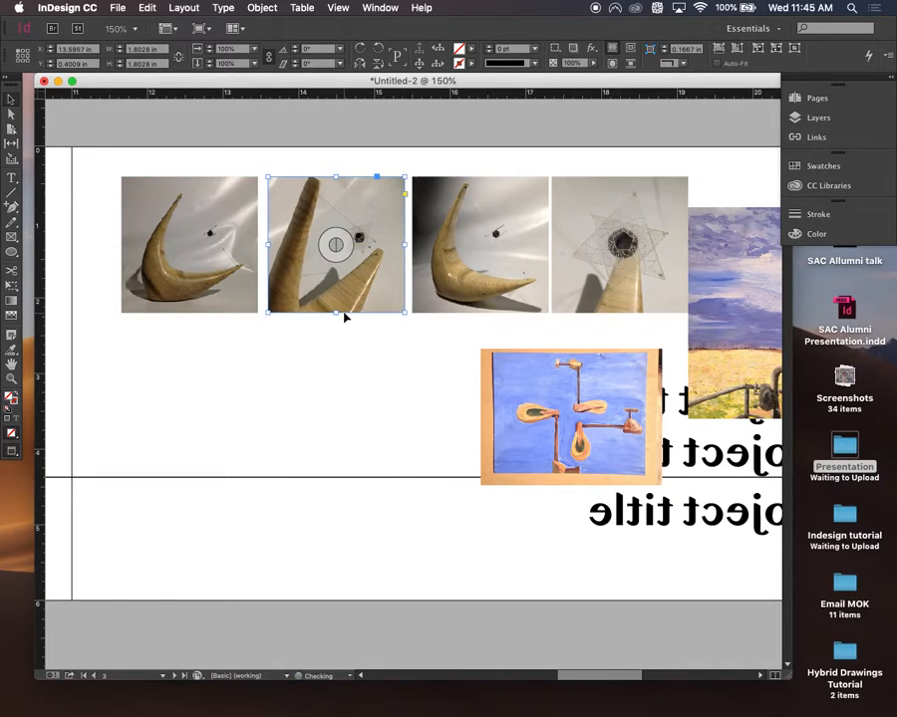
{"action": "left_click_drag", "start_coordinate": [436, 298], "coordinate": [176, 432]}
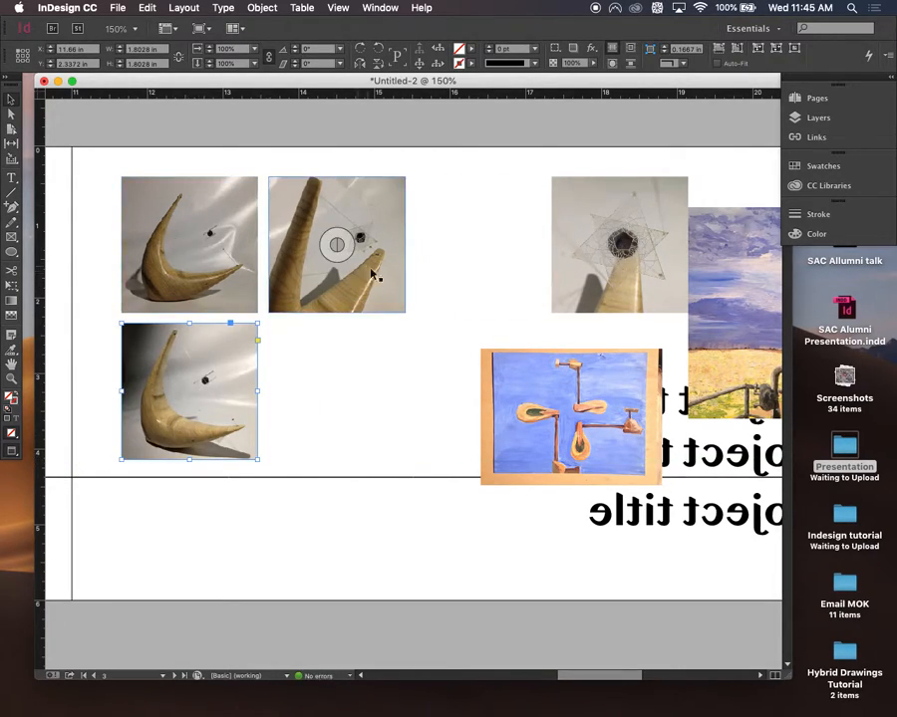
{"action": "left_click_drag", "start_coordinate": [386, 284], "coordinate": [337, 433]}
{"action": "left_click", "coordinate": [498, 330]}
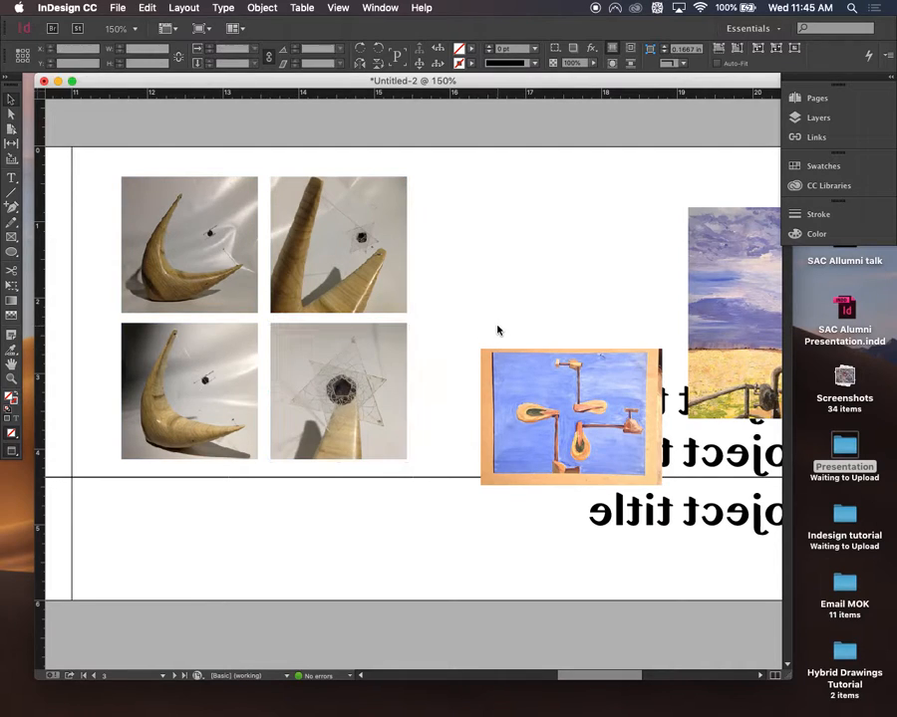
Add ruler guides on page 3 along the sculpture grid's edges: verticals at 11.66 in and 15.4328 in, and a horizontal at 0.4009 in
{"action": "key", "text": "super+equal"}
{"action": "key", "text": "super+equal"}
{"action": "left_click_drag", "start_coordinate": [414, 284], "coordinate": [720, 361]}
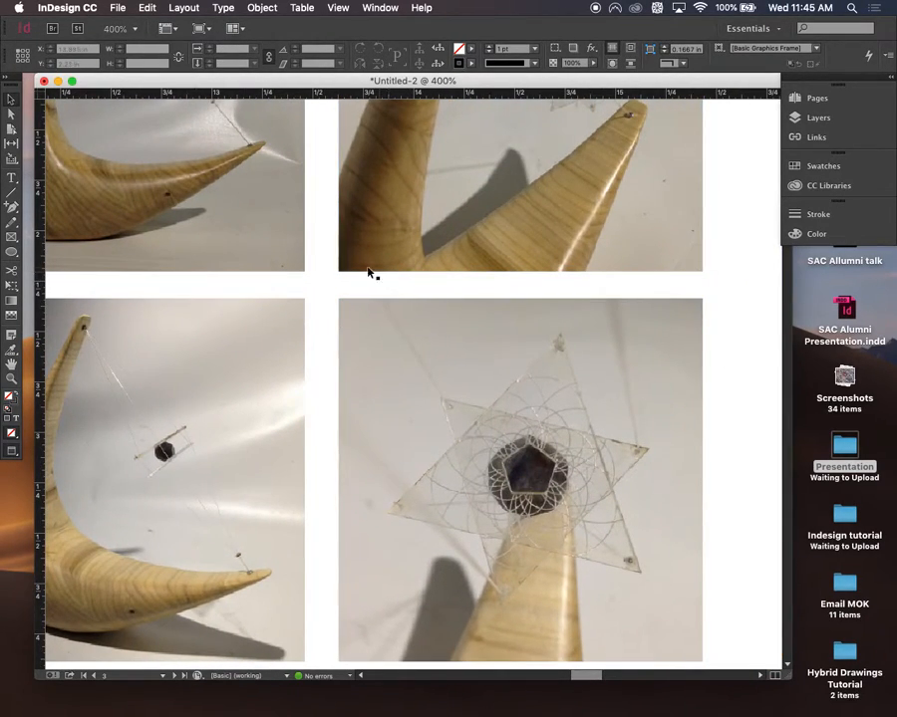
{"action": "key", "text": "super+minus"}
{"action": "key", "text": "super+minus"}
{"action": "key", "text": "super+minus"}
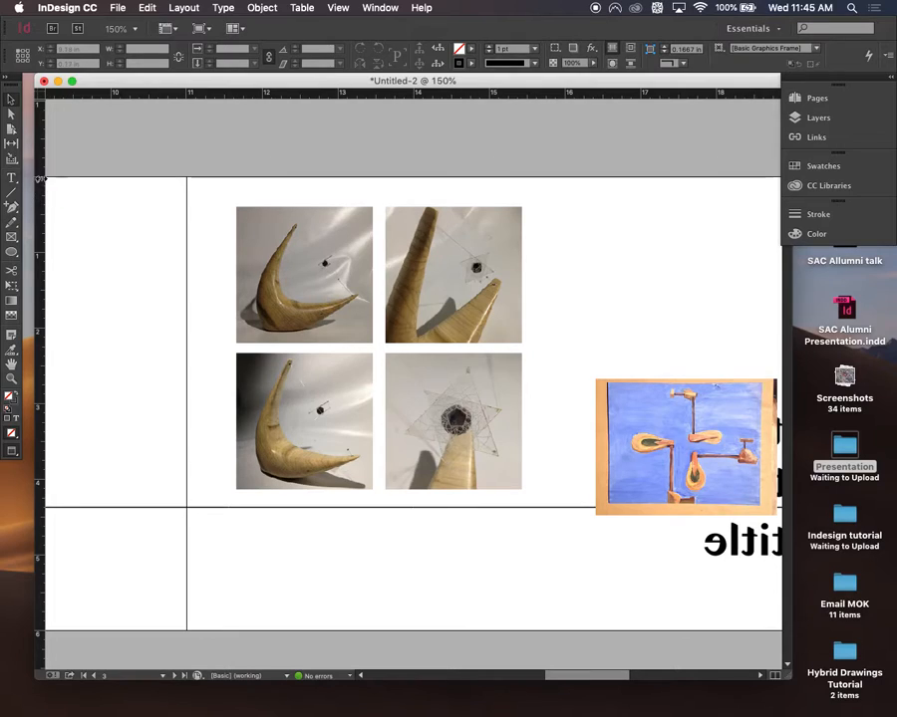
{"action": "left_click_drag", "start_coordinate": [38, 135], "coordinate": [236, 176]}
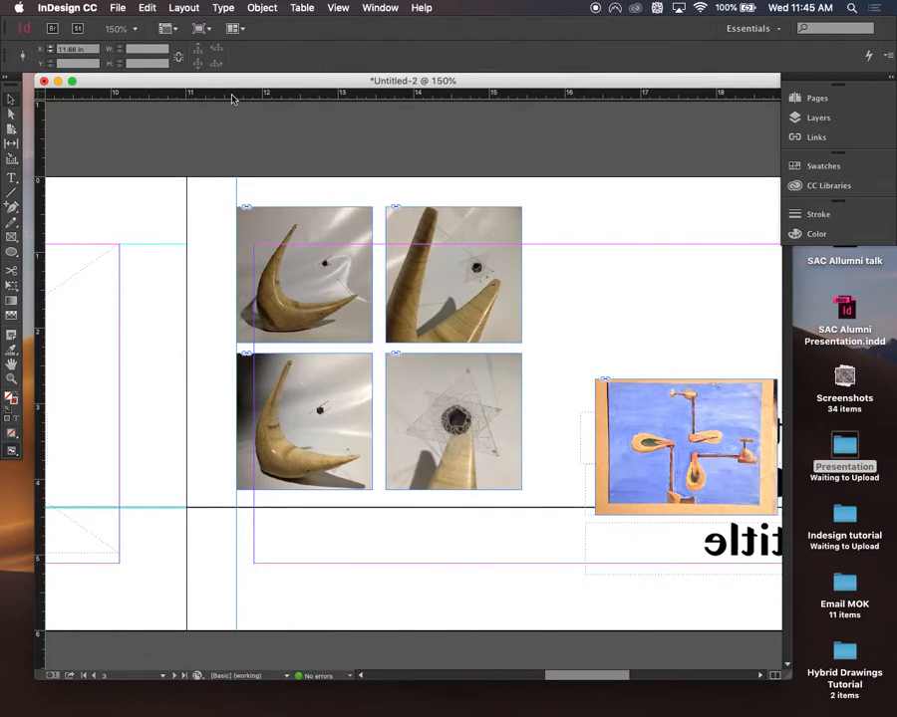
{"action": "left_click_drag", "start_coordinate": [232, 97], "coordinate": [240, 208]}
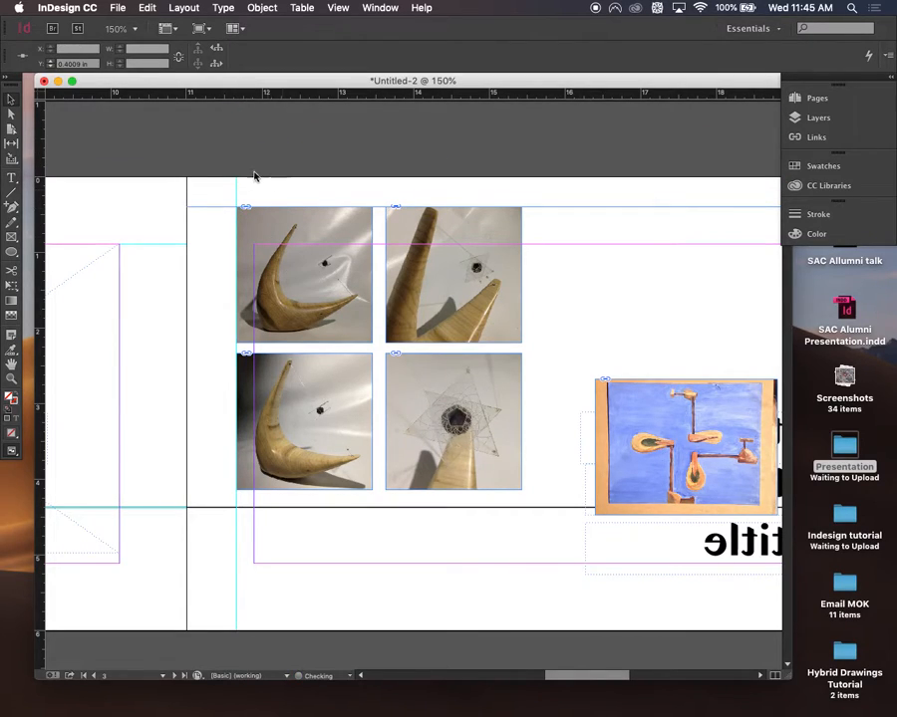
{"action": "left_click_drag", "start_coordinate": [37, 182], "coordinate": [522, 252]}
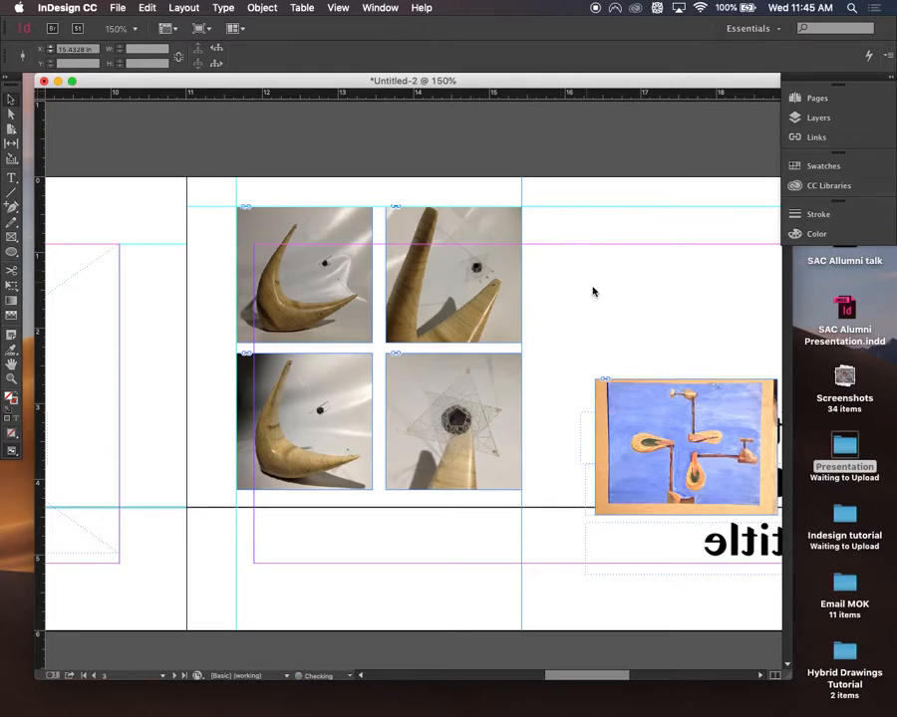
Compare the sculpture grid on page 3 in preview and with guides shown, and check the two photos in its second column
{"action": "key", "text": "w"}
{"action": "left_click", "coordinate": [634, 296]}
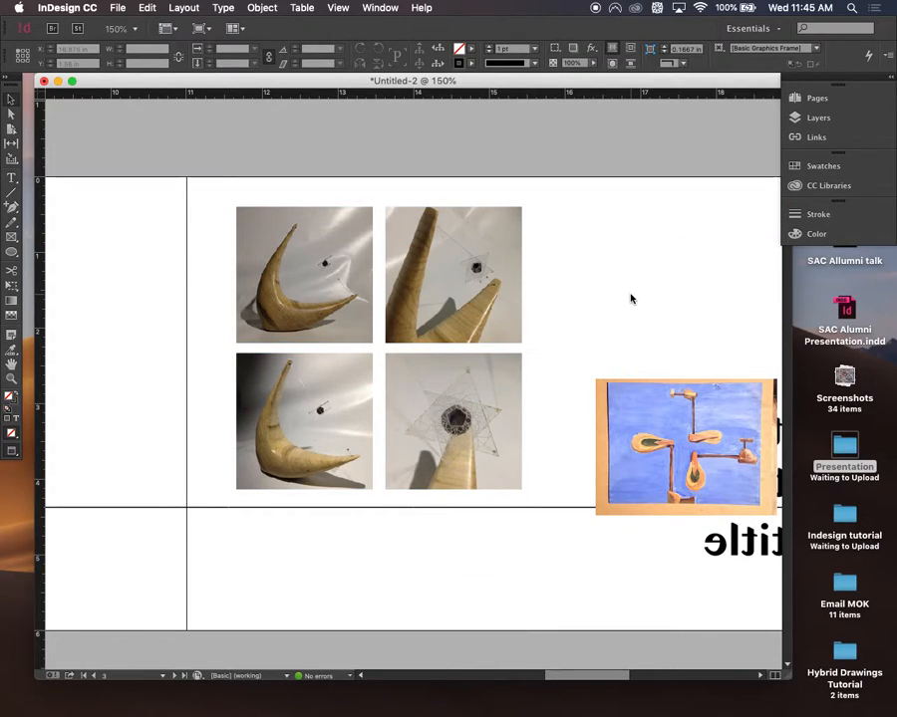
{"action": "key", "text": "w"}
{"action": "key", "text": "w"}
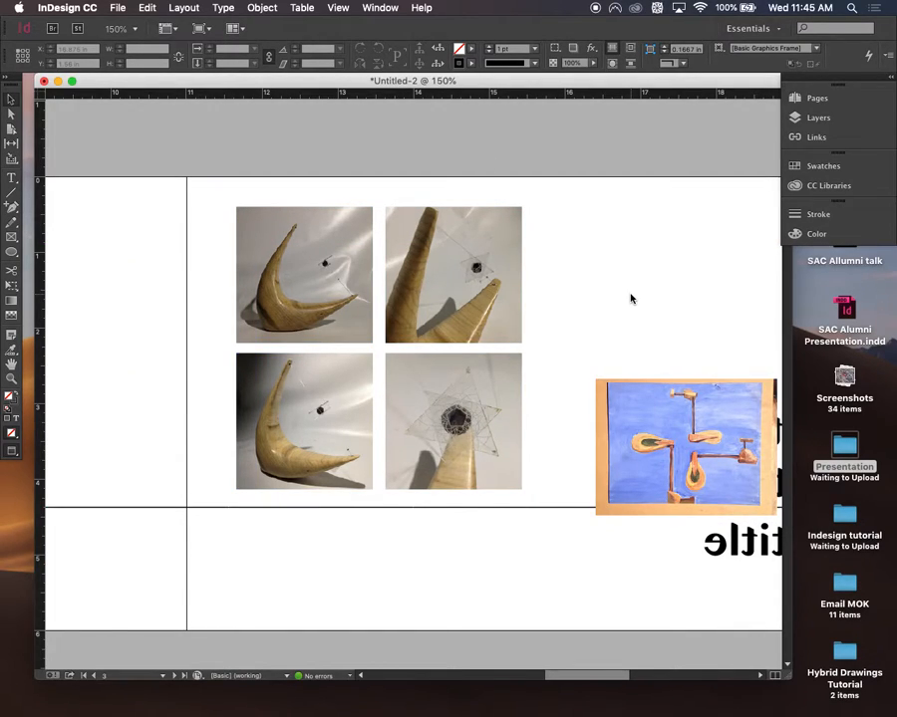
{"action": "key", "text": "super+minus"}
{"action": "key", "text": "super+minus"}
{"action": "key", "text": "super+minus"}
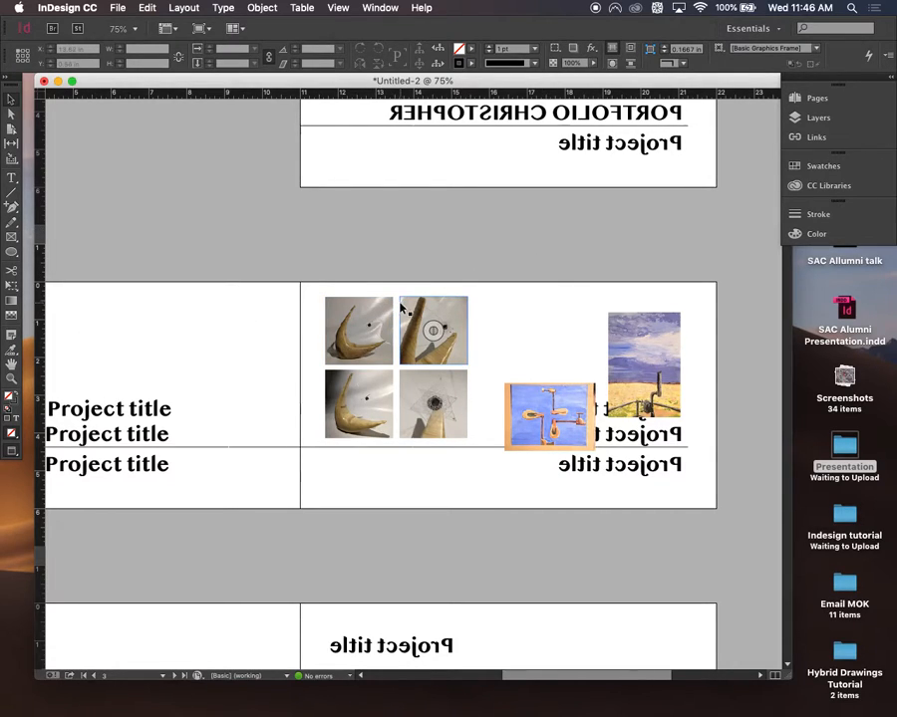
{"action": "key", "text": "w"}
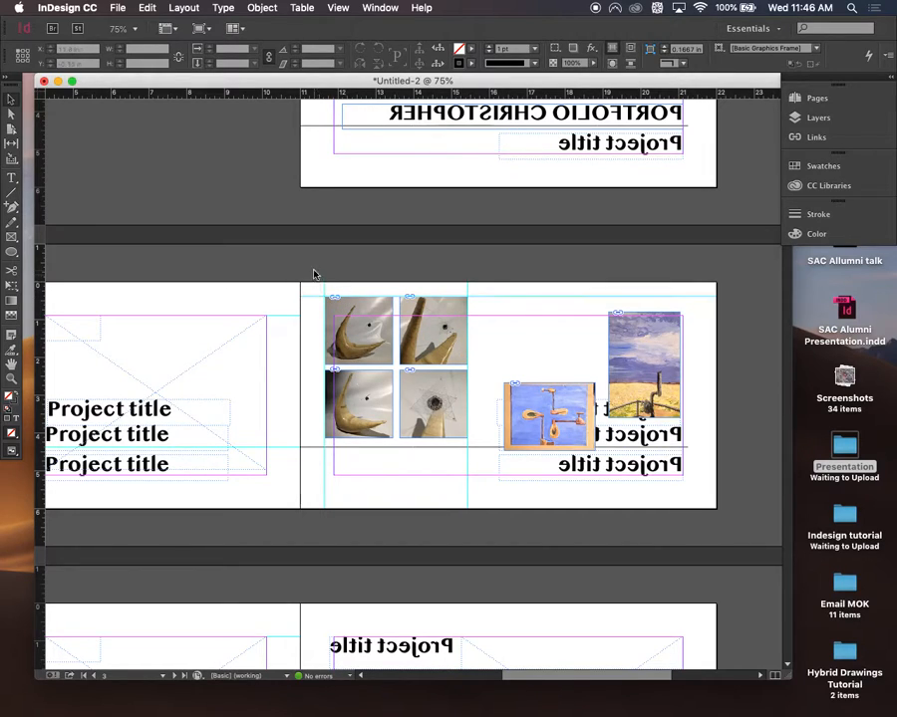
{"action": "left_click", "coordinate": [458, 352]}
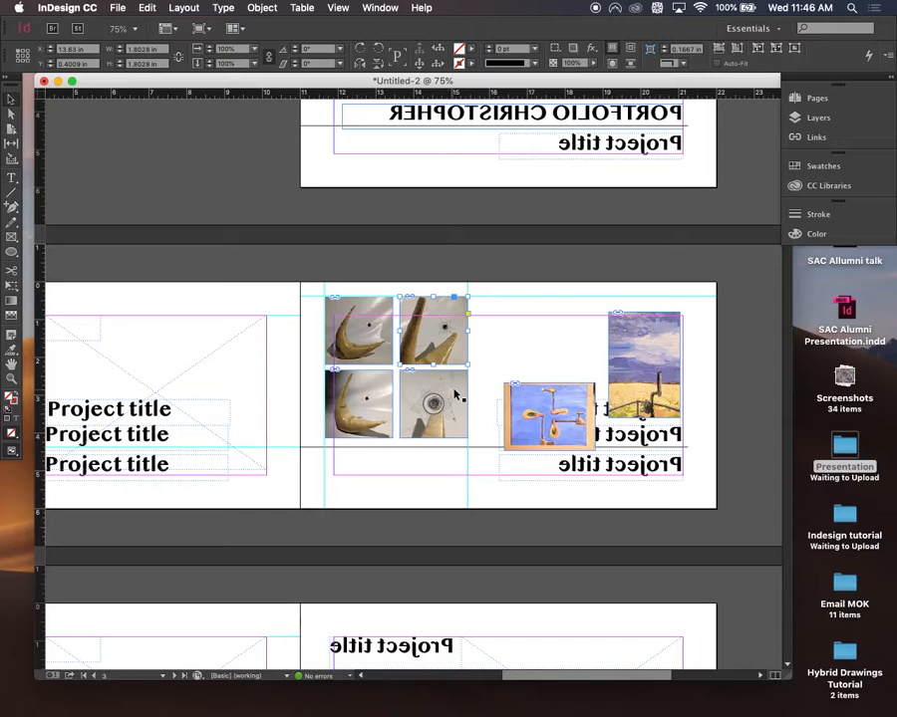
{"action": "left_click", "coordinate": [462, 390]}
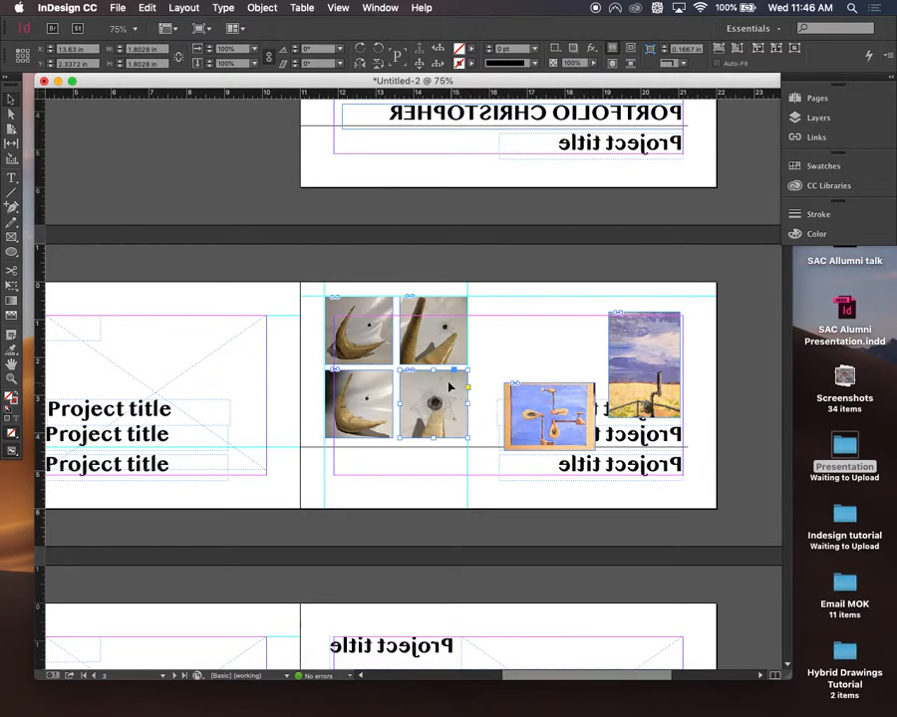
Move the blue faucet painting onto page 5 and place the landscape painting in the upper outer corner of page 3
{"action": "mouse_move", "coordinate": [564, 407]}
{"action": "left_mouse_down"}
{"action": "mouse_move", "coordinate": [589, 461]}
{"action": "mouse_move", "coordinate": [604, 644]}
{"action": "left_mouse_up"}
{"action": "mouse_move", "coordinate": [670, 337]}
{"action": "left_mouse_down"}
{"action": "mouse_move", "coordinate": [663, 391]}
{"action": "mouse_move", "coordinate": [670, 340]}
{"action": "mouse_move", "coordinate": [693, 313]}
{"action": "mouse_move", "coordinate": [696, 329]}
{"action": "left_mouse_up"}
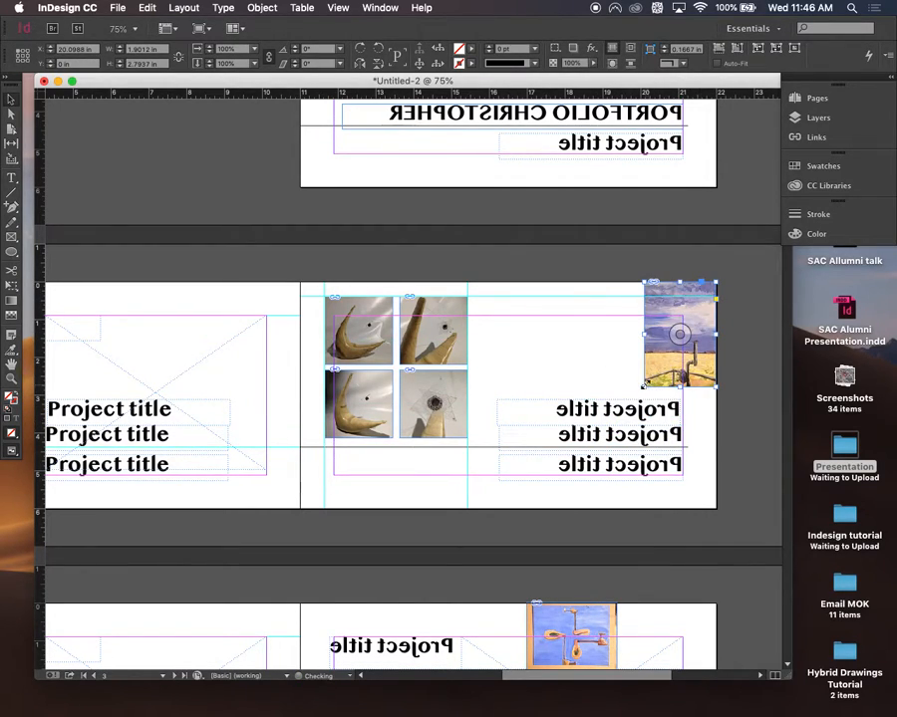
Try enlarging only the landscape painting's frame, then scaling frame and image together to 4.0832 by 6 in, undoing each attempt
{"action": "left_click_drag", "start_coordinate": [715, 283], "coordinate": [559, 501]}
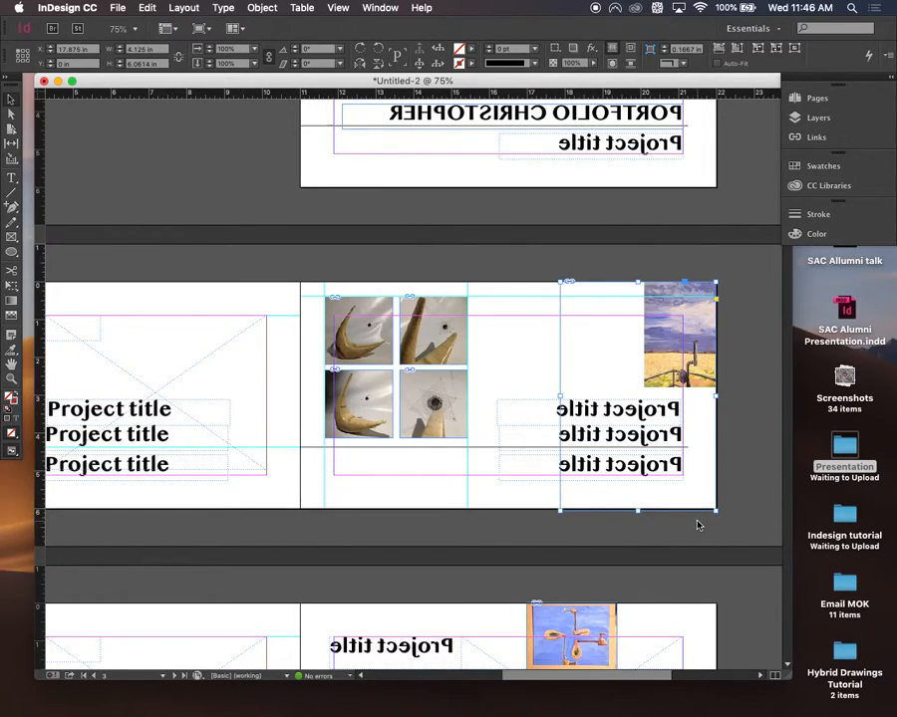
{"action": "key", "text": "super+z"}
{"action": "left_click_drag", "start_coordinate": [645, 387], "coordinate": [574, 512]}
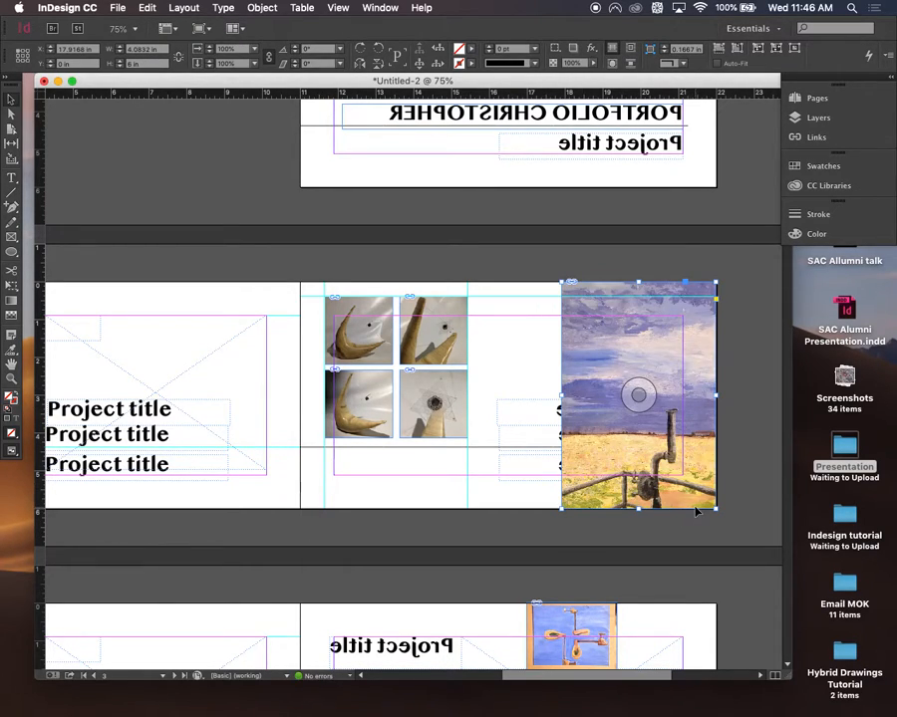
{"action": "key", "text": "super+z"}
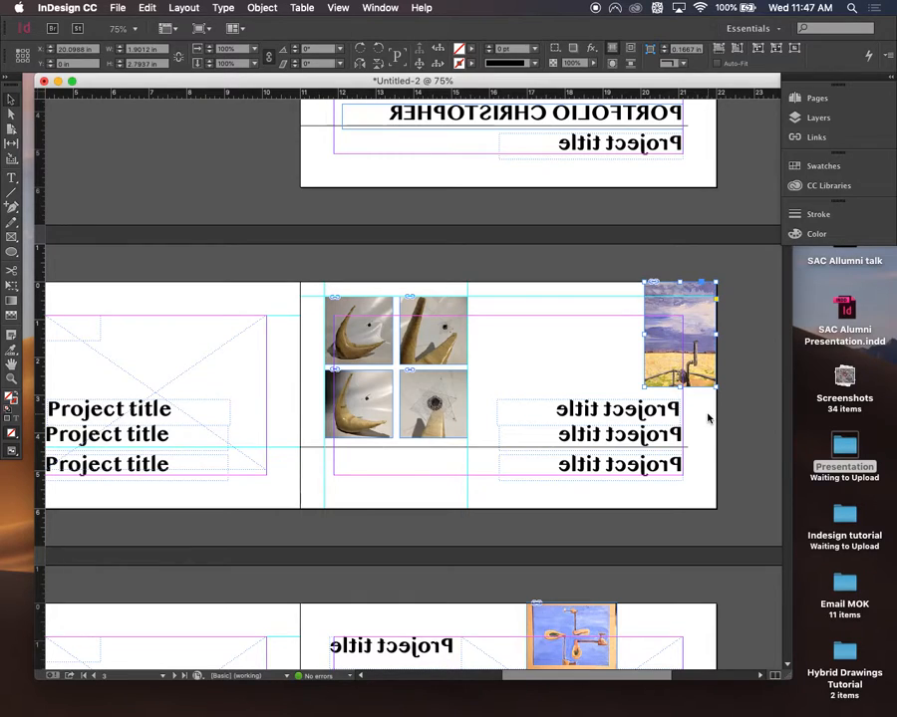
Try extending only the landscape painting's frame to 4.0832 by 6 in without scaling the image, and undo it
{"action": "left_click", "coordinate": [755, 422]}
{"action": "key", "text": "super+equal"}
{"action": "key", "text": "super+equal"}
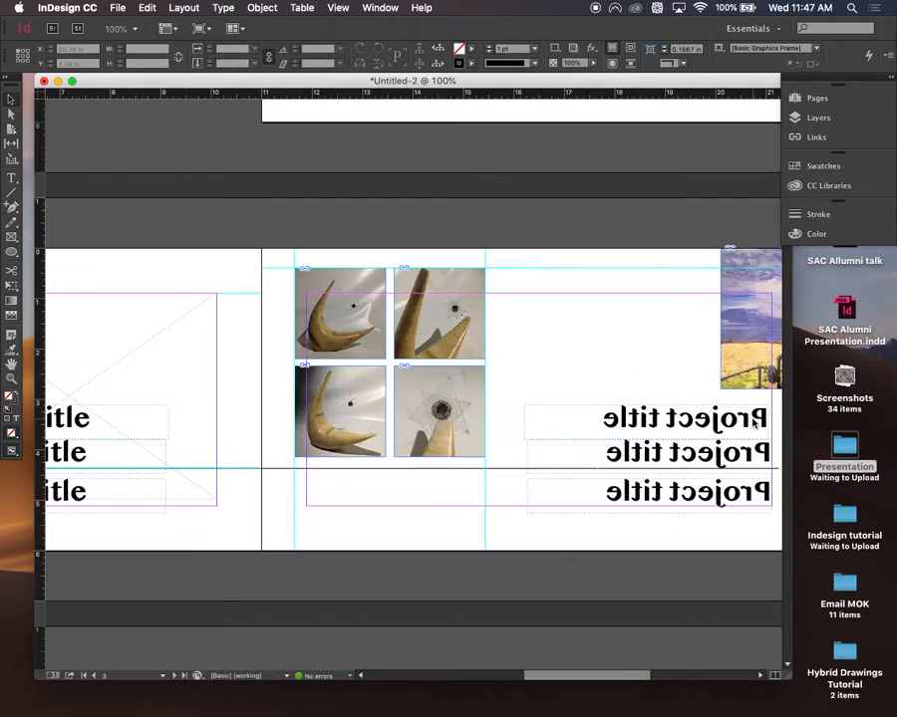
{"action": "left_click_drag", "start_coordinate": [726, 356], "coordinate": [467, 391]}
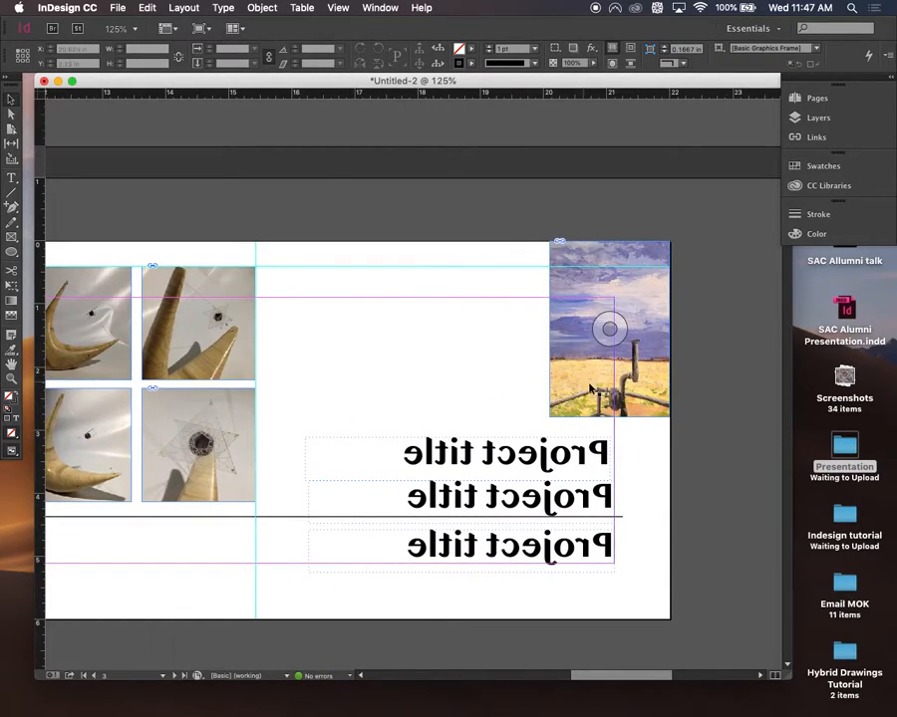
{"action": "left_click", "coordinate": [609, 327]}
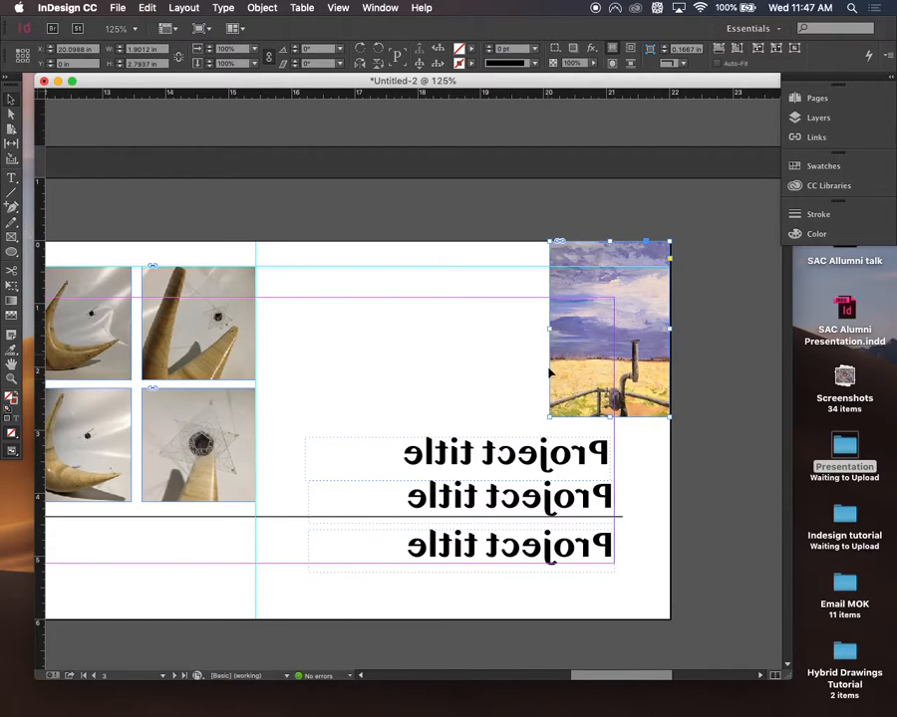
{"action": "left_click_drag", "start_coordinate": [541, 426], "coordinate": [412, 620]}
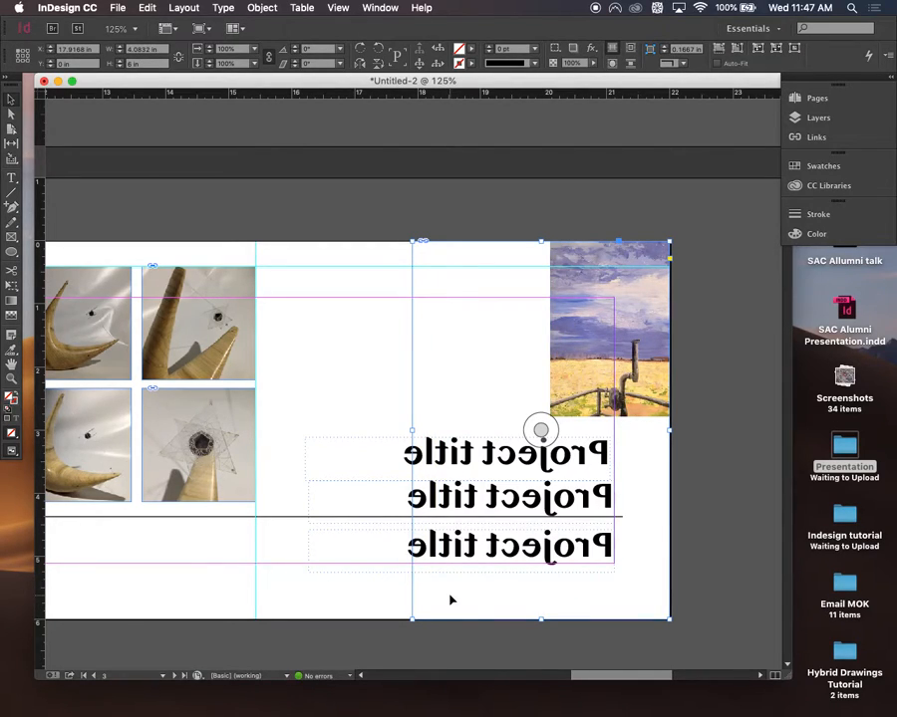
{"action": "key", "text": "super+z"}
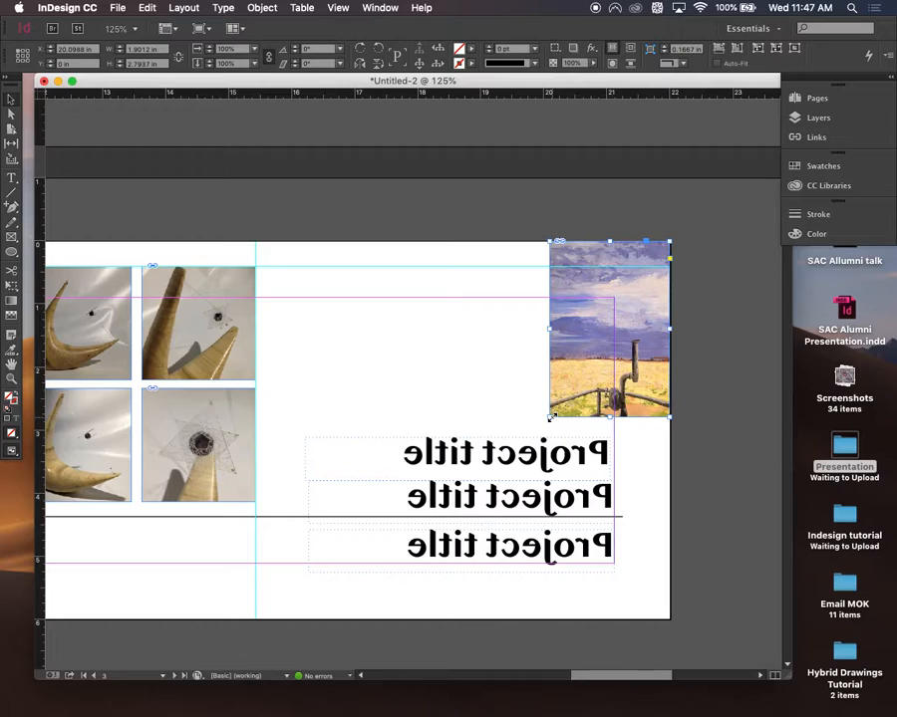
Scale the landscape painting with its frame to the full height of page 3, flush with the outer edge, and preview the spread
{"action": "left_click_drag", "start_coordinate": [551, 416], "coordinate": [412, 598]}
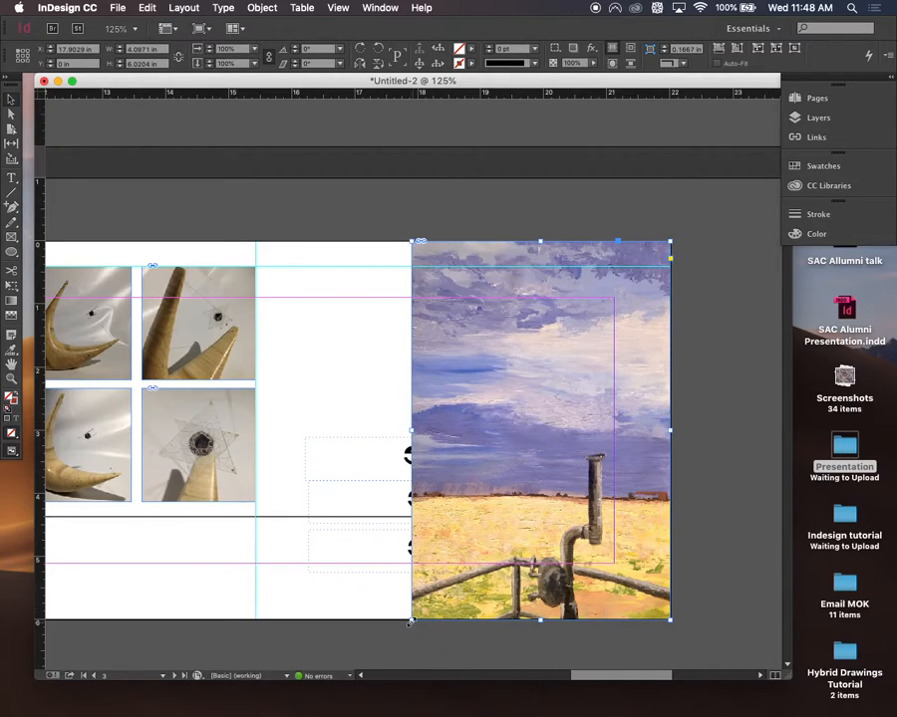
{"action": "left_click_drag", "start_coordinate": [409, 622], "coordinate": [492, 500]}
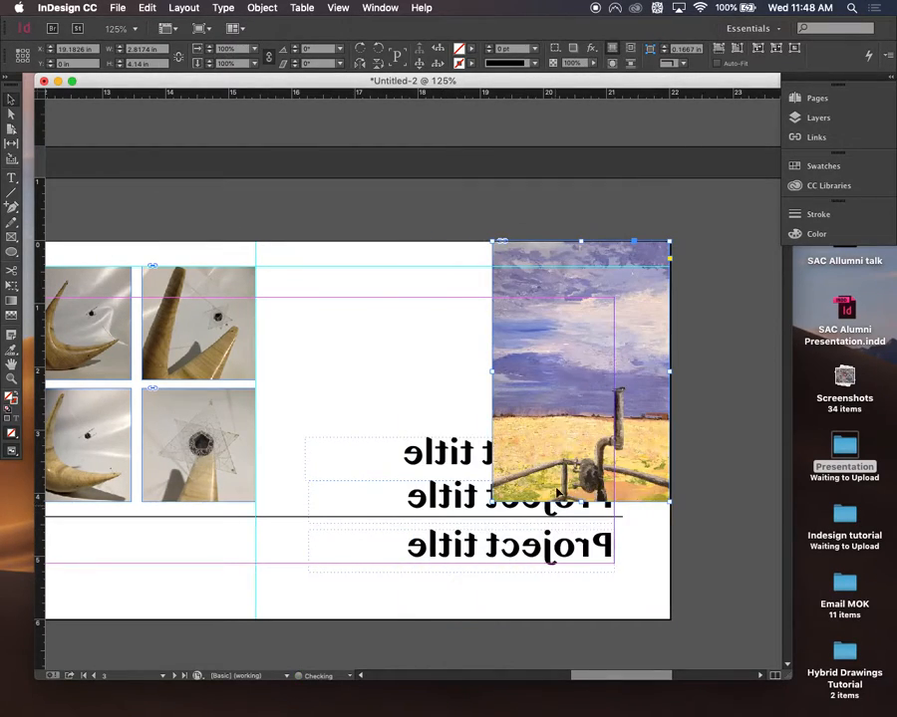
{"action": "left_click_drag", "start_coordinate": [492, 370], "coordinate": [441, 372]}
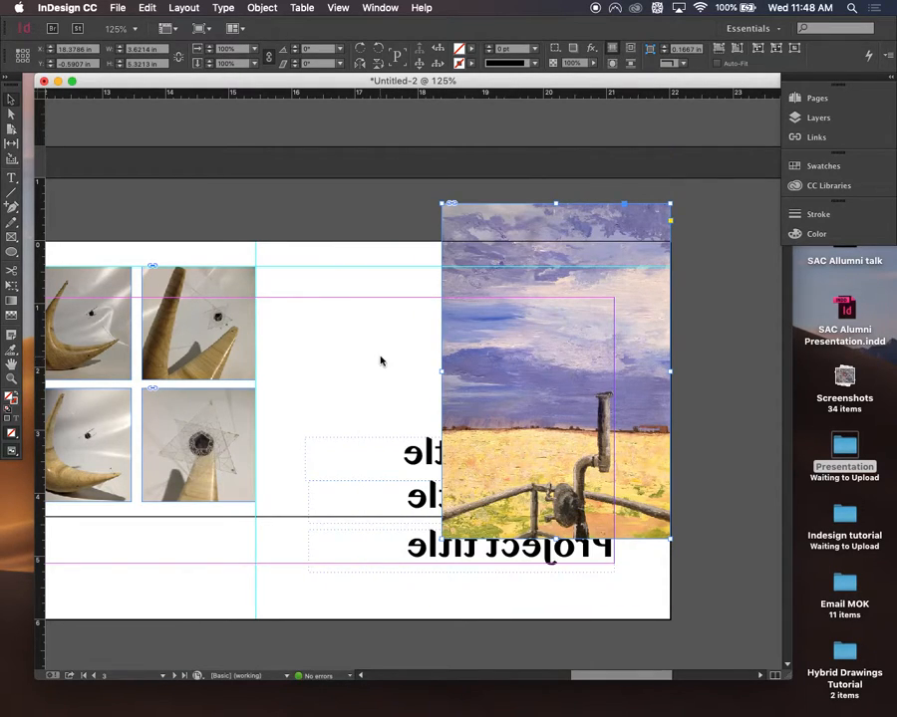
{"action": "left_click_drag", "start_coordinate": [505, 364], "coordinate": [450, 409]}
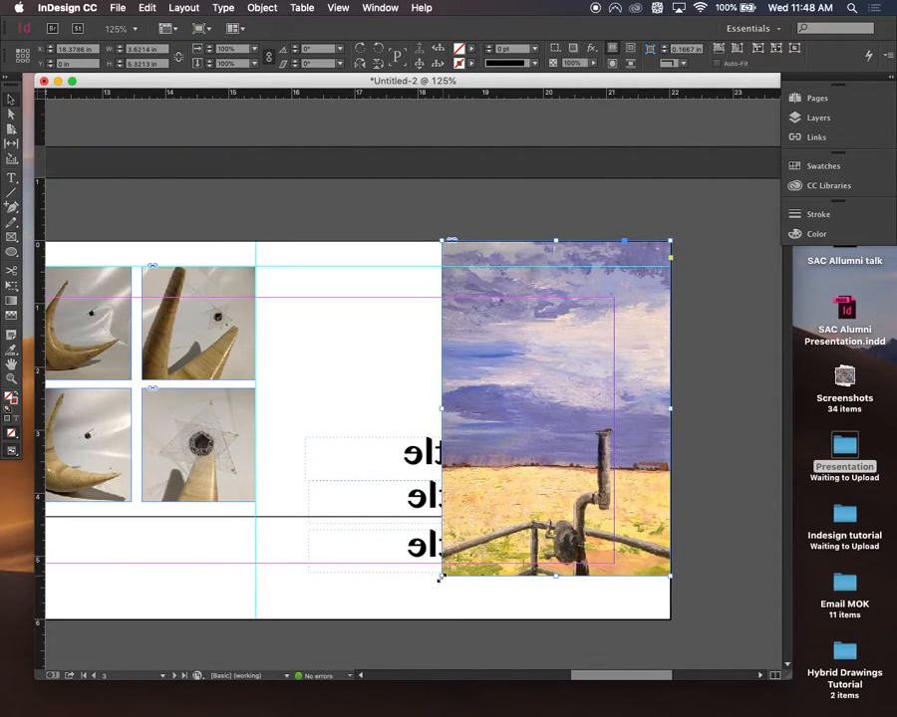
{"action": "left_click_drag", "start_coordinate": [440, 578], "coordinate": [413, 618]}
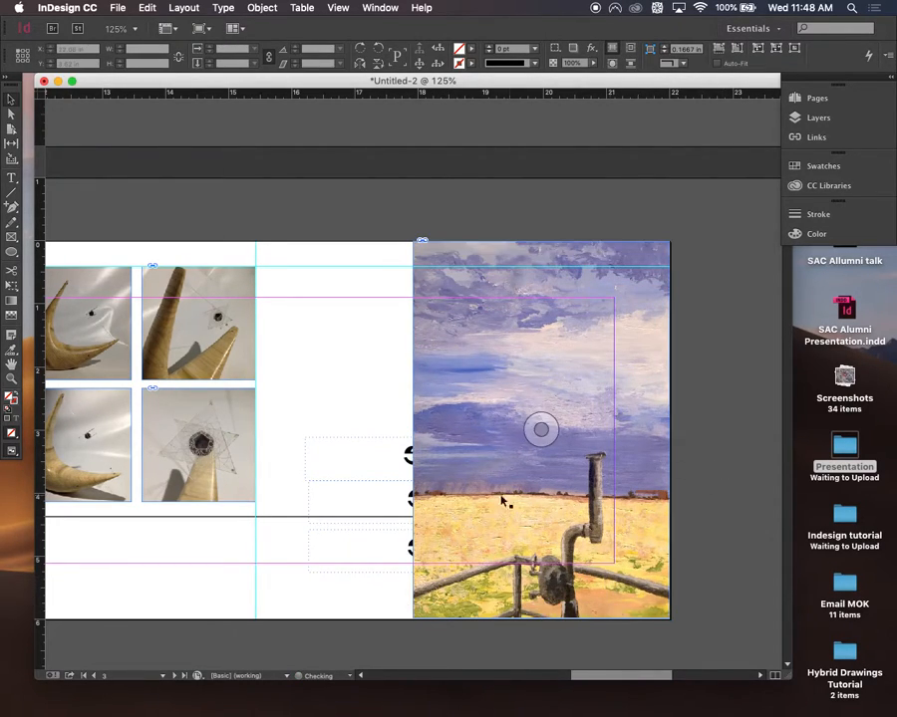
{"action": "key", "text": "w"}
{"action": "left_click_drag", "start_coordinate": [404, 389], "coordinate": [535, 363]}
{"action": "key", "text": "super+minus"}
{"action": "key", "text": "super+minus"}
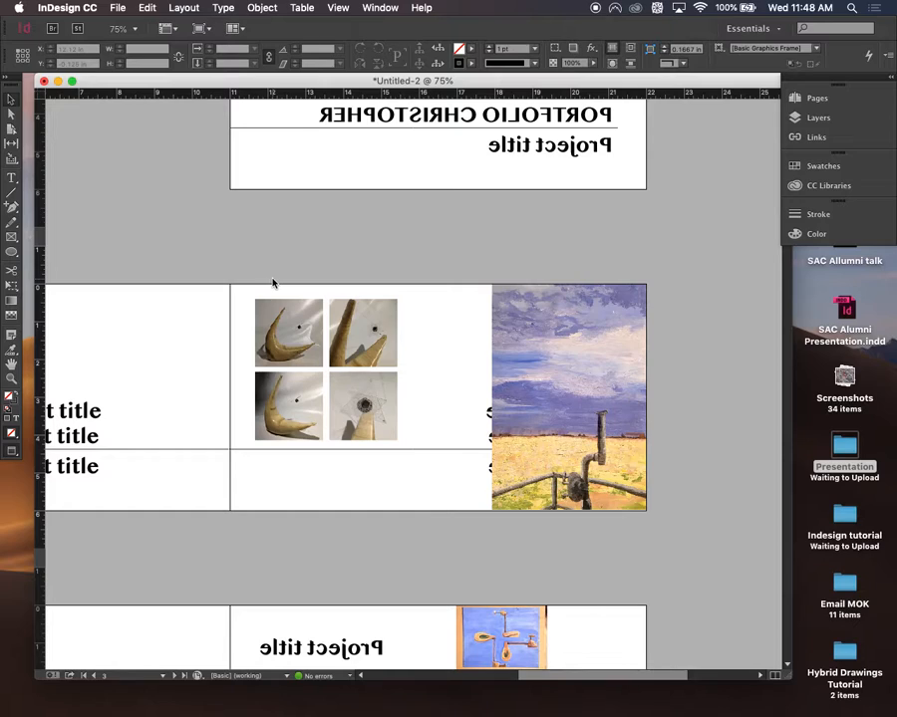
Open the print settings and set all pages to print as spreads, keeping Visible & Printable Layers
{"action": "key", "text": "super+p"}
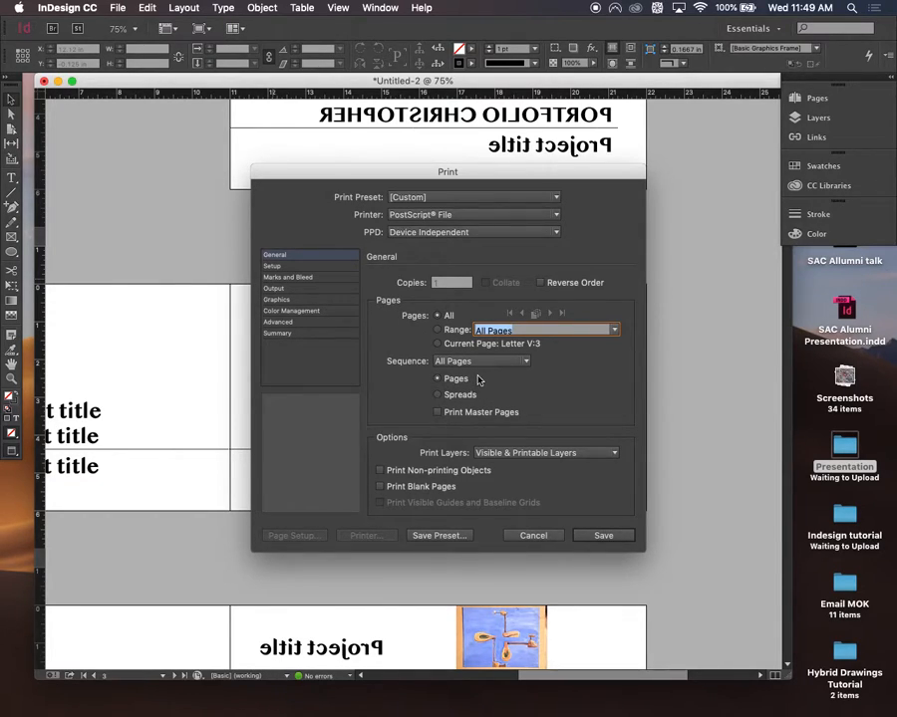
{"action": "left_click", "coordinate": [453, 399]}
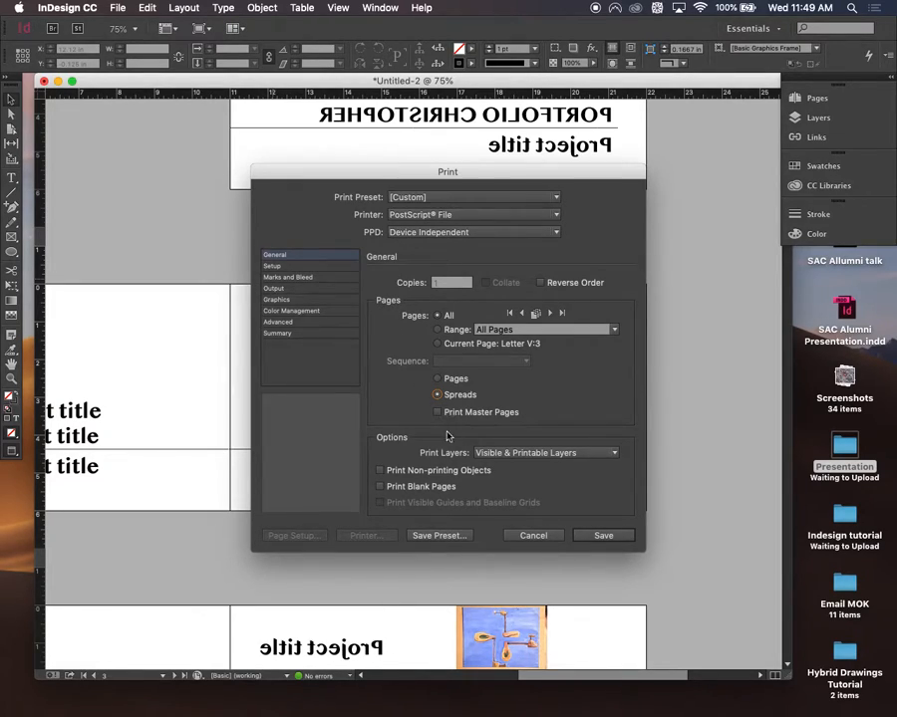
{"action": "left_click", "coordinate": [517, 455]}
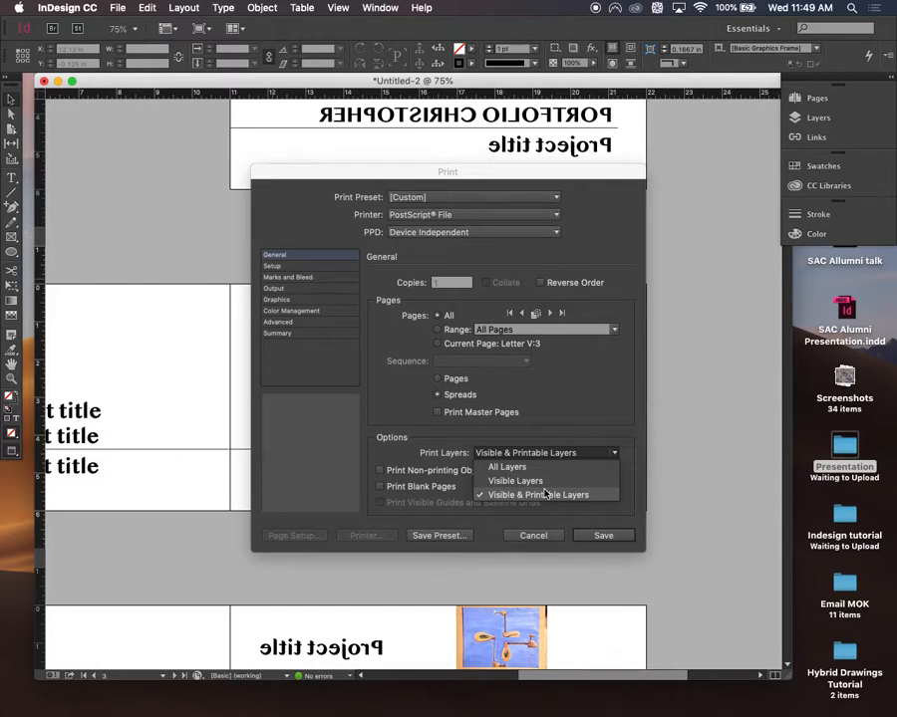
{"action": "left_click", "coordinate": [598, 401]}
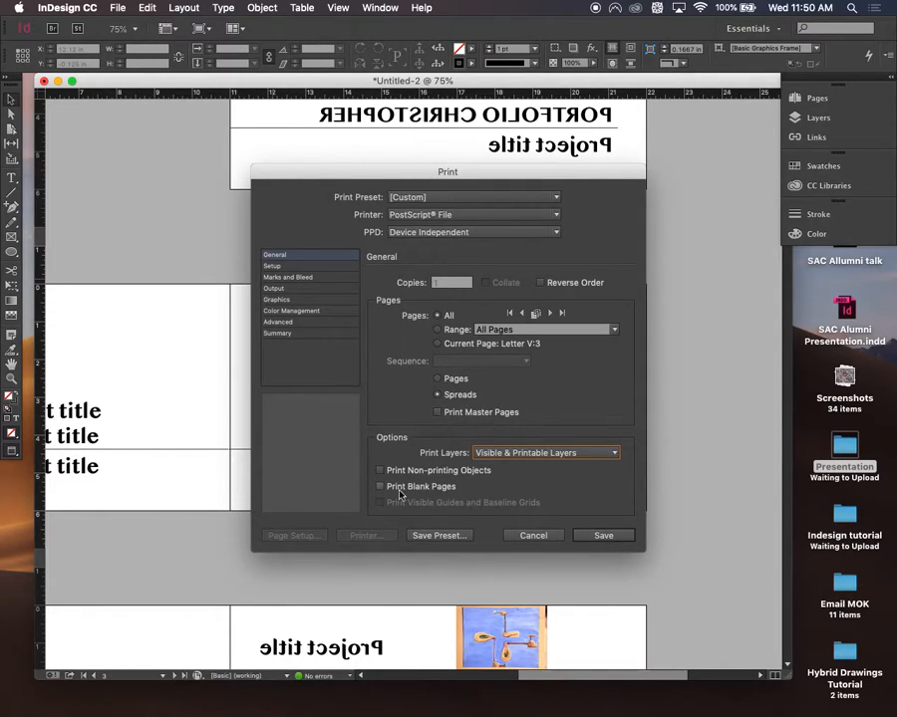
Turn on All Printer's Marks in the marks and bleed print settings
{"action": "left_click", "coordinate": [299, 268]}
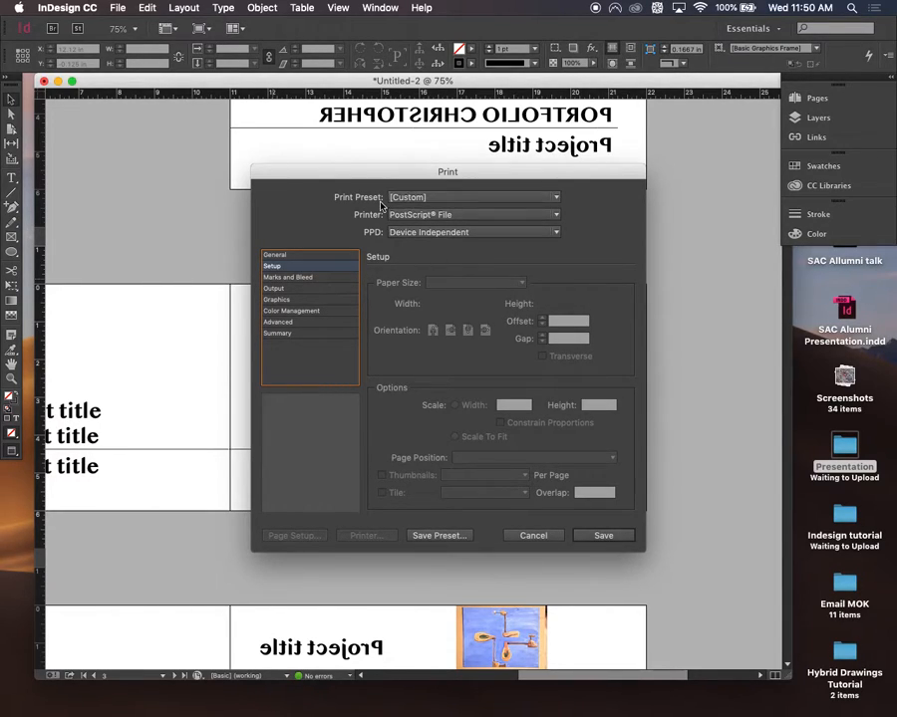
{"action": "left_click", "coordinate": [307, 279]}
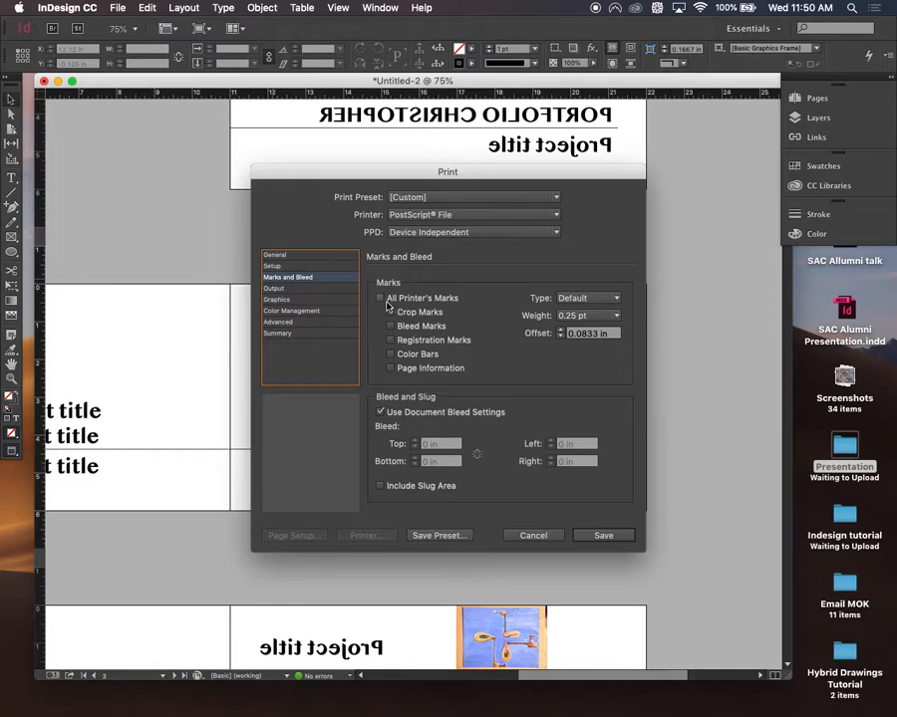
{"action": "left_click", "coordinate": [381, 297]}
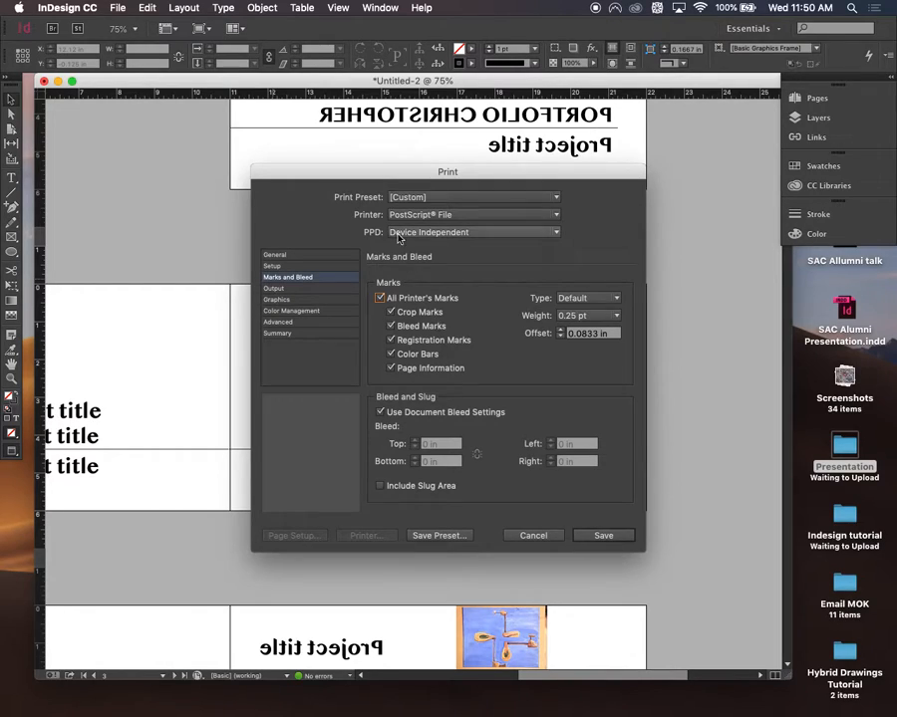
Review the Output, Graphics, Color Management and Advanced print settings, keeping Document as the color management print source
{"action": "left_click", "coordinate": [298, 289]}
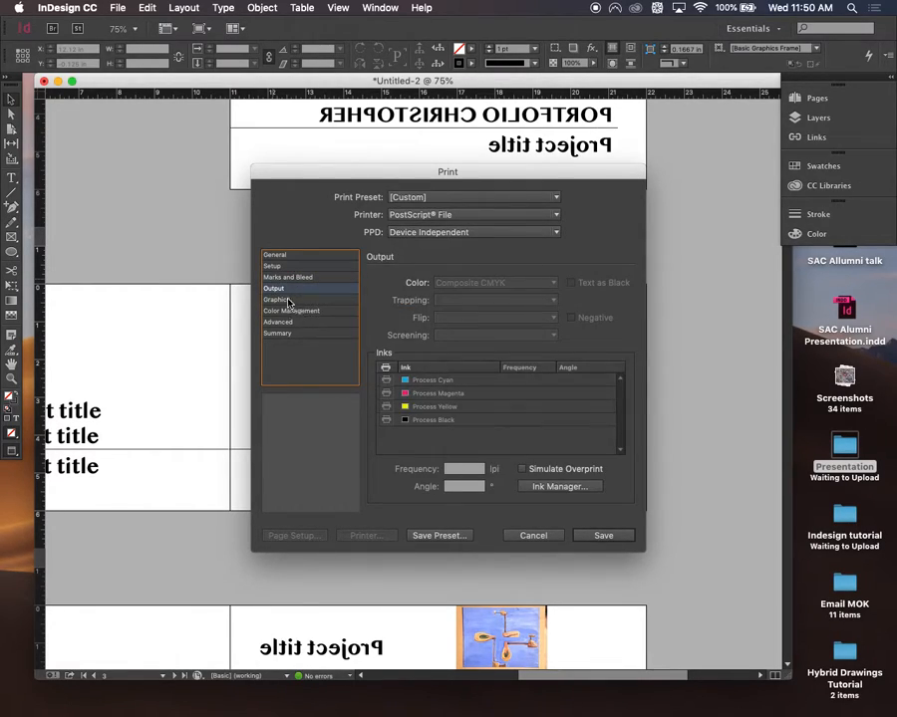
{"action": "left_click", "coordinate": [284, 299]}
{"action": "left_click", "coordinate": [296, 312]}
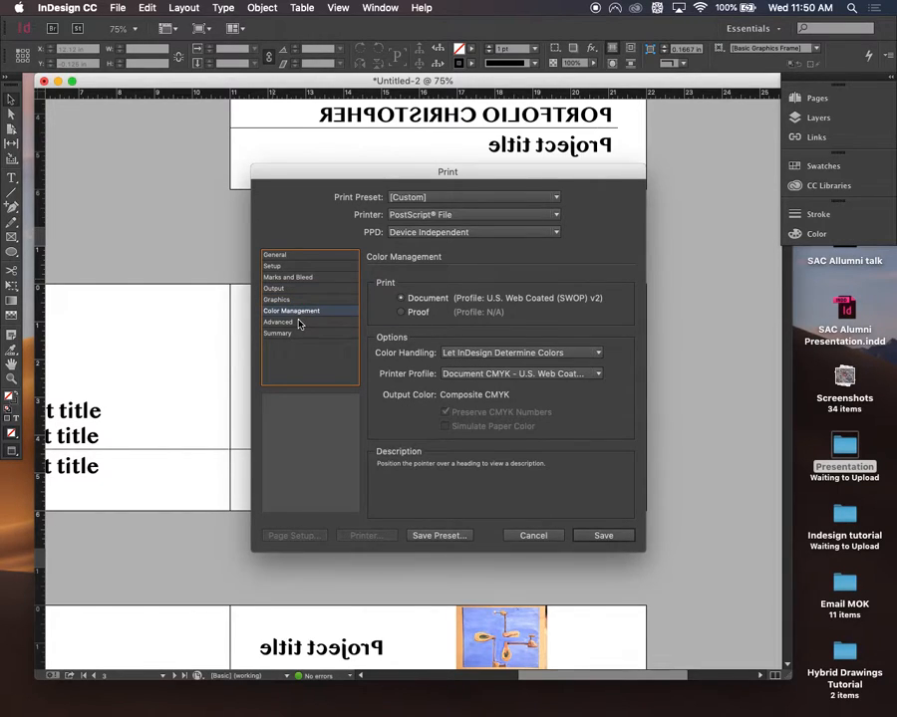
{"action": "left_click", "coordinate": [403, 313]}
{"action": "left_click", "coordinate": [401, 300]}
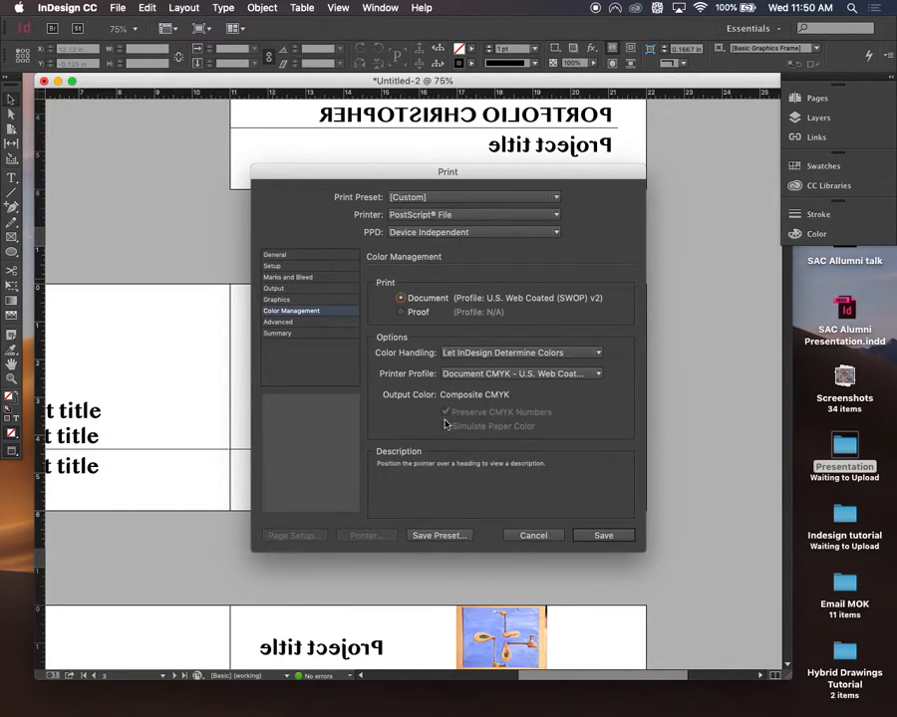
{"action": "left_click", "coordinate": [310, 321]}
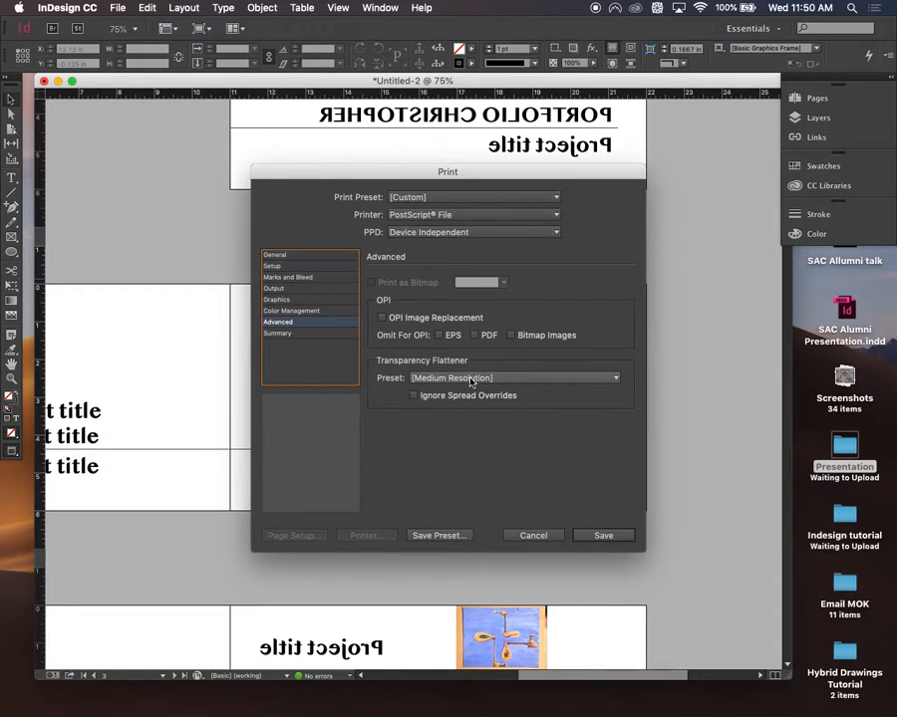
{"action": "left_click", "coordinate": [291, 300]}
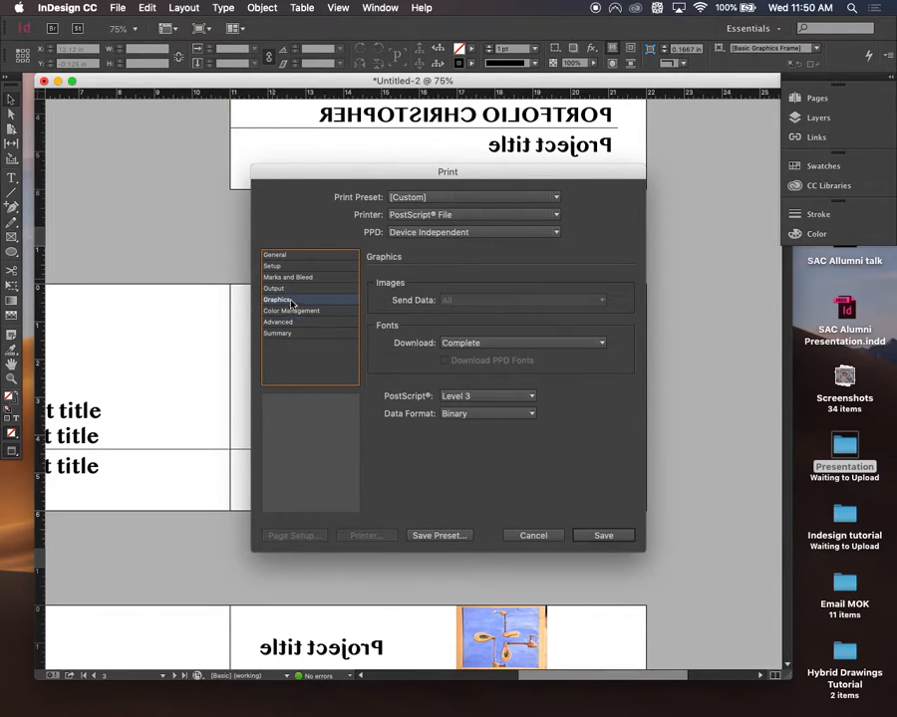
Check the available print presets, printers and PPDs, keeping Custom, PostScript File and Device Independent
{"action": "left_click", "coordinate": [433, 197]}
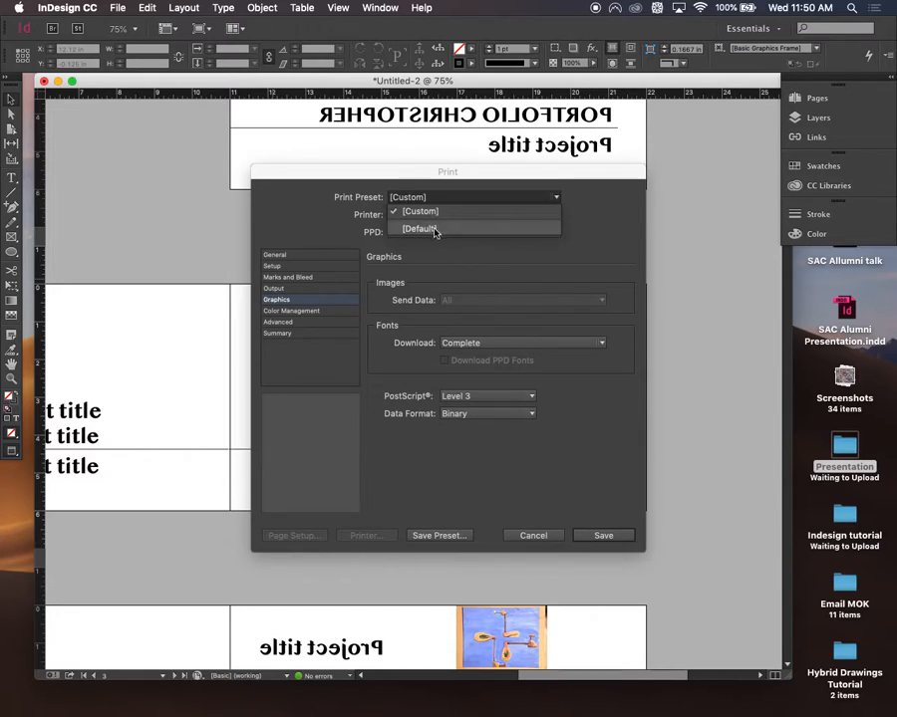
{"action": "left_click", "coordinate": [516, 211]}
{"action": "left_click", "coordinate": [532, 216]}
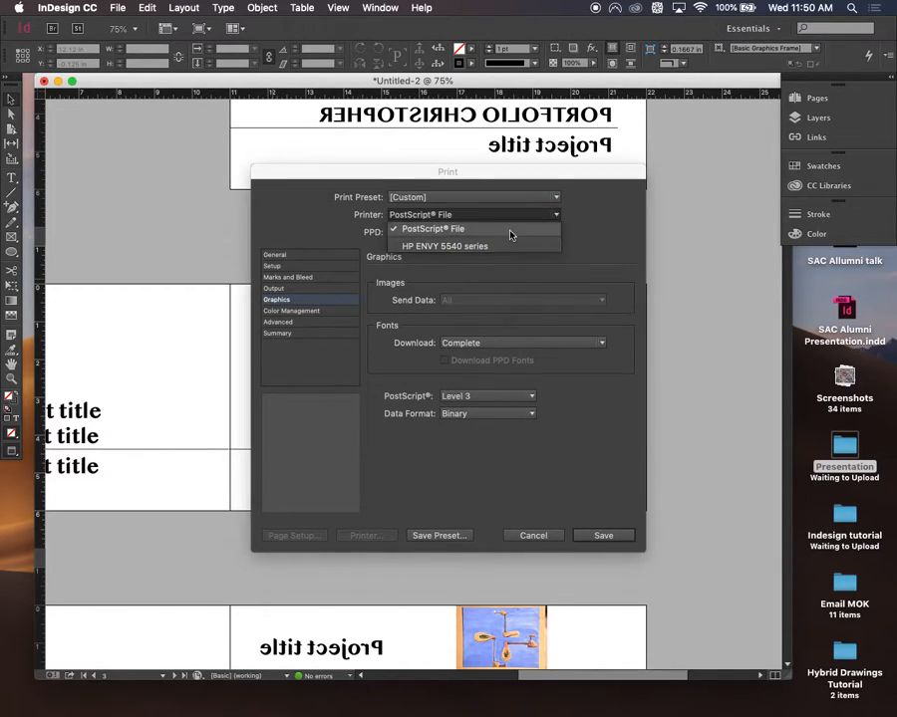
{"action": "left_click", "coordinate": [538, 228]}
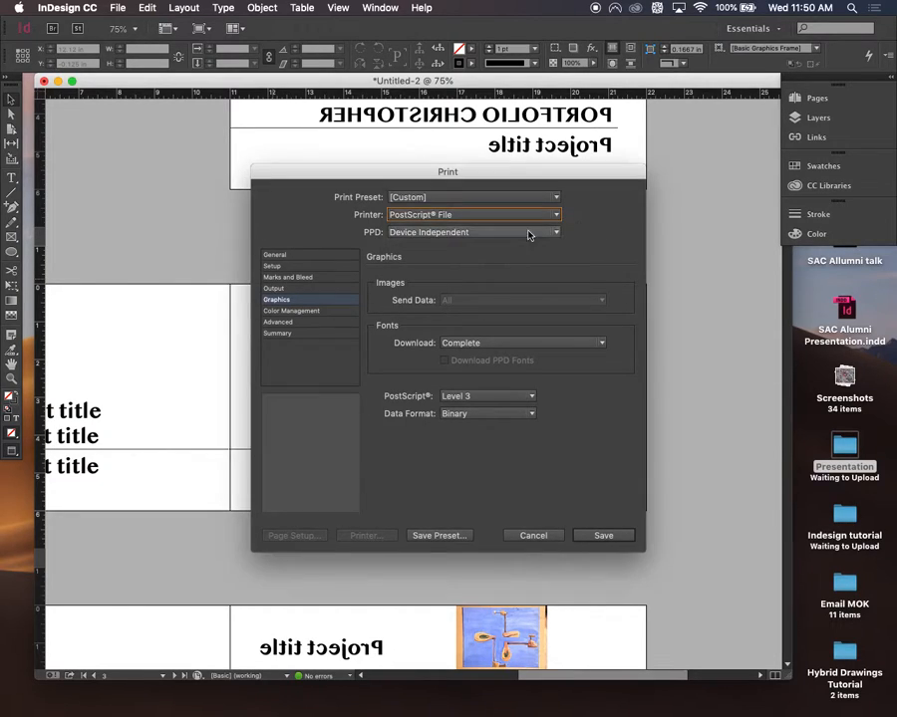
{"action": "left_click", "coordinate": [530, 232]}
{"action": "left_click", "coordinate": [614, 227]}
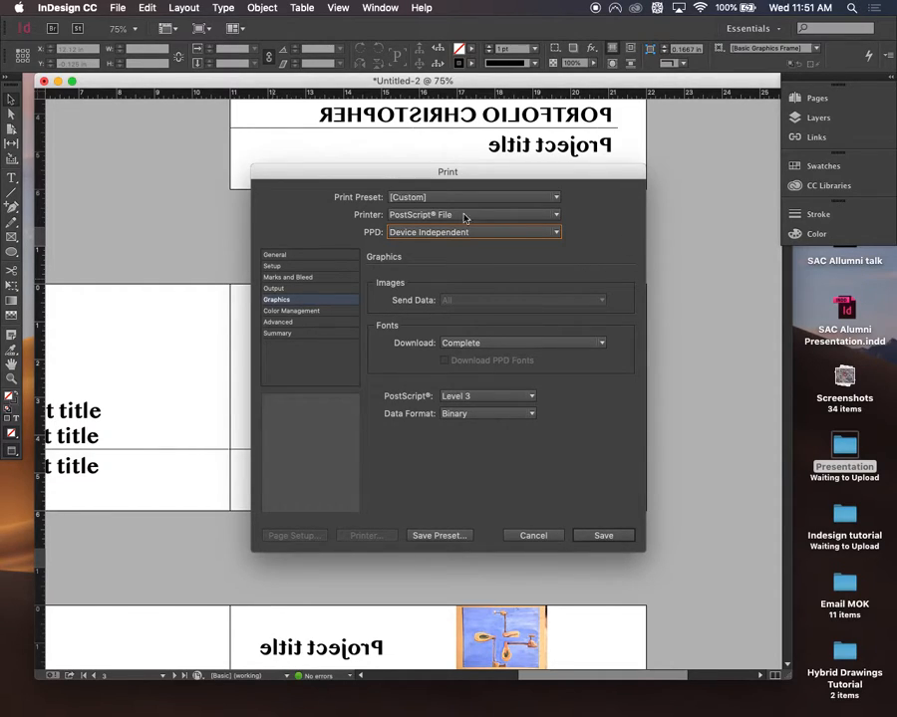
{"action": "left_click", "coordinate": [282, 255]}
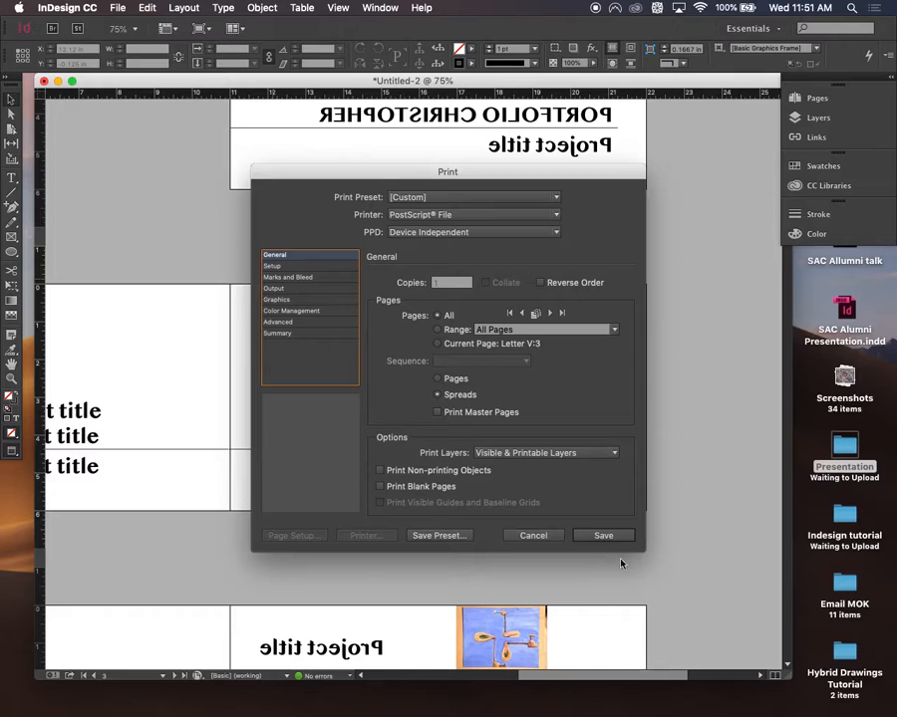
{"action": "left_click", "coordinate": [604, 537]}
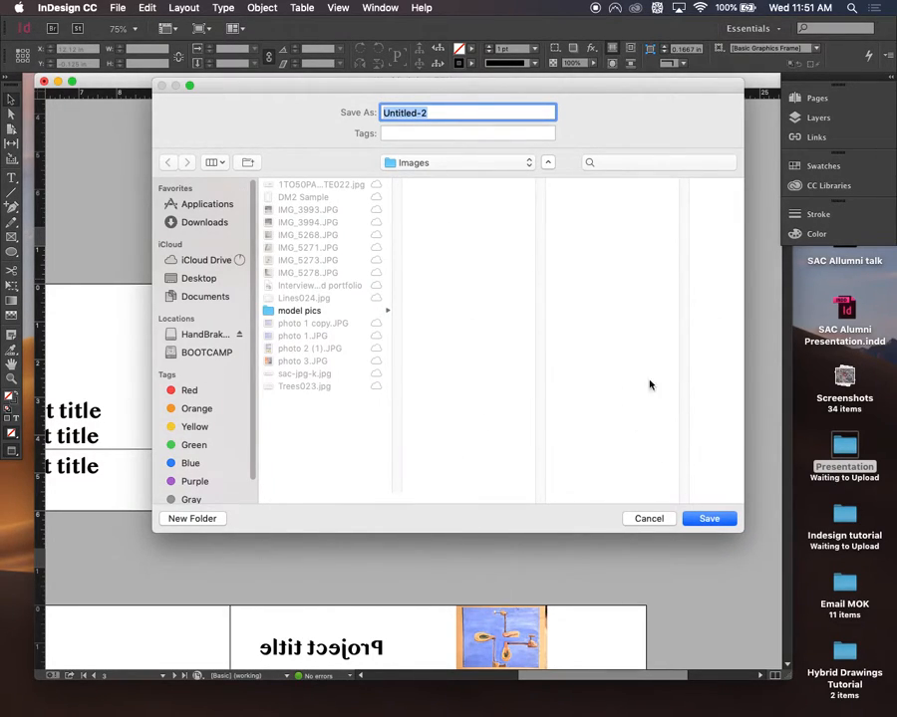
{"action": "left_click", "coordinate": [650, 519]}
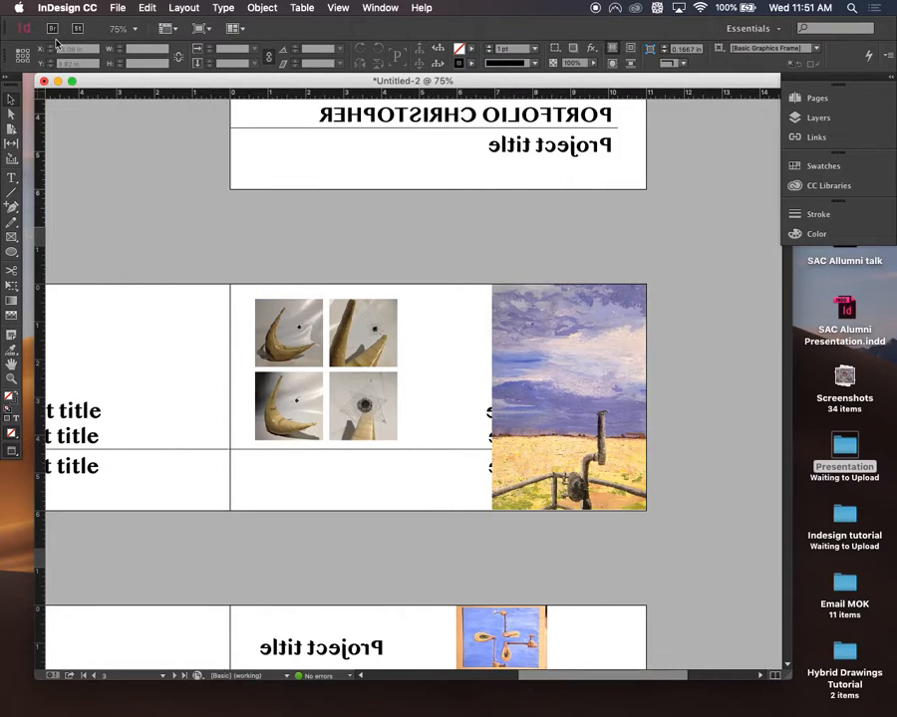
Check which file formats the document can be saved in, and leave without saving
{"action": "left_click", "coordinate": [120, 8]}
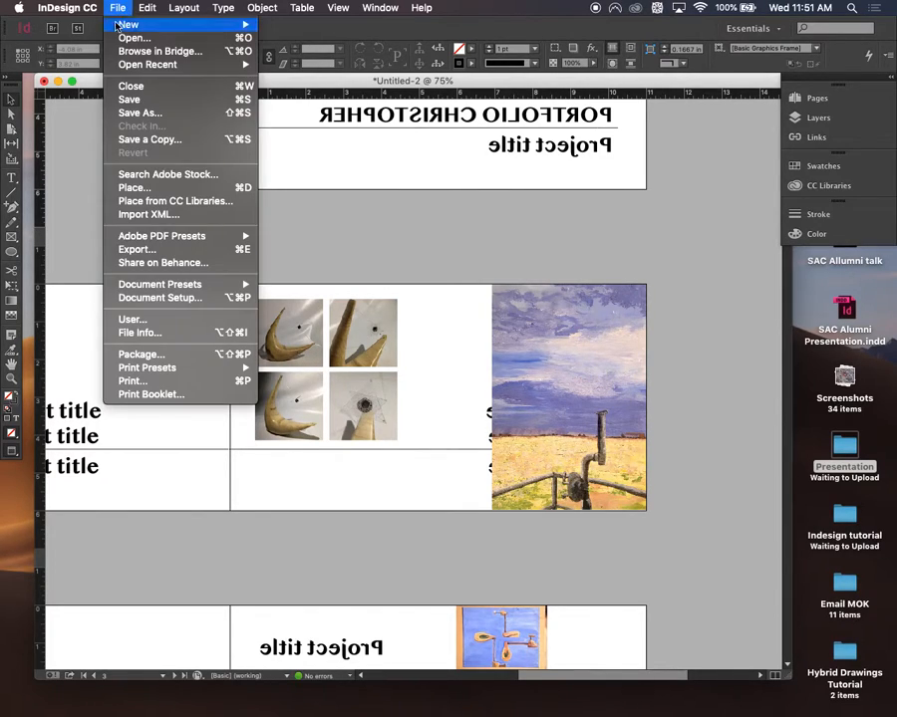
{"action": "left_click", "coordinate": [153, 104]}
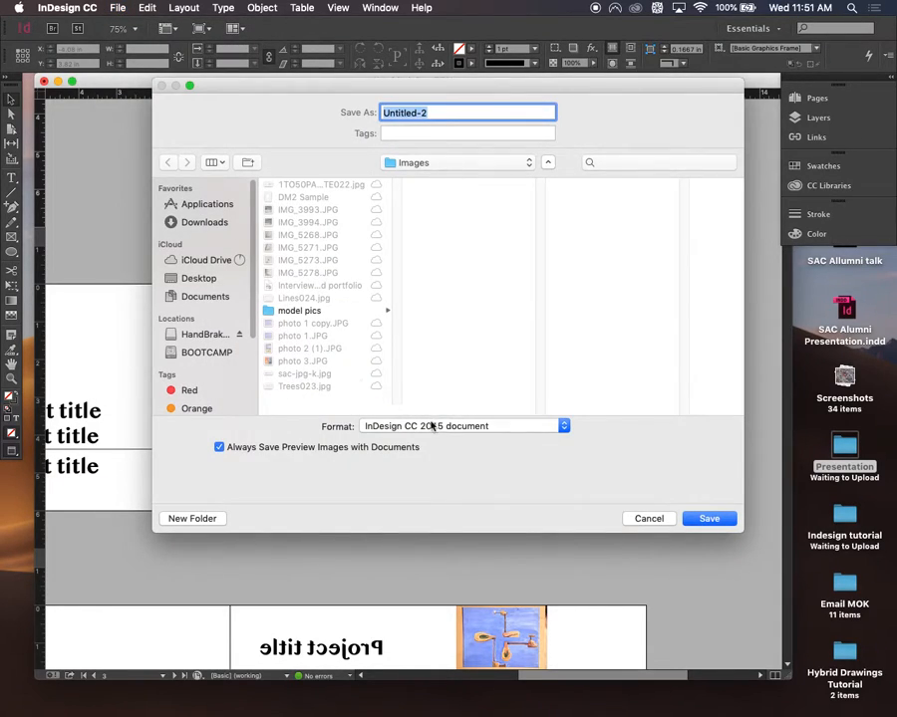
{"action": "left_click", "coordinate": [432, 426]}
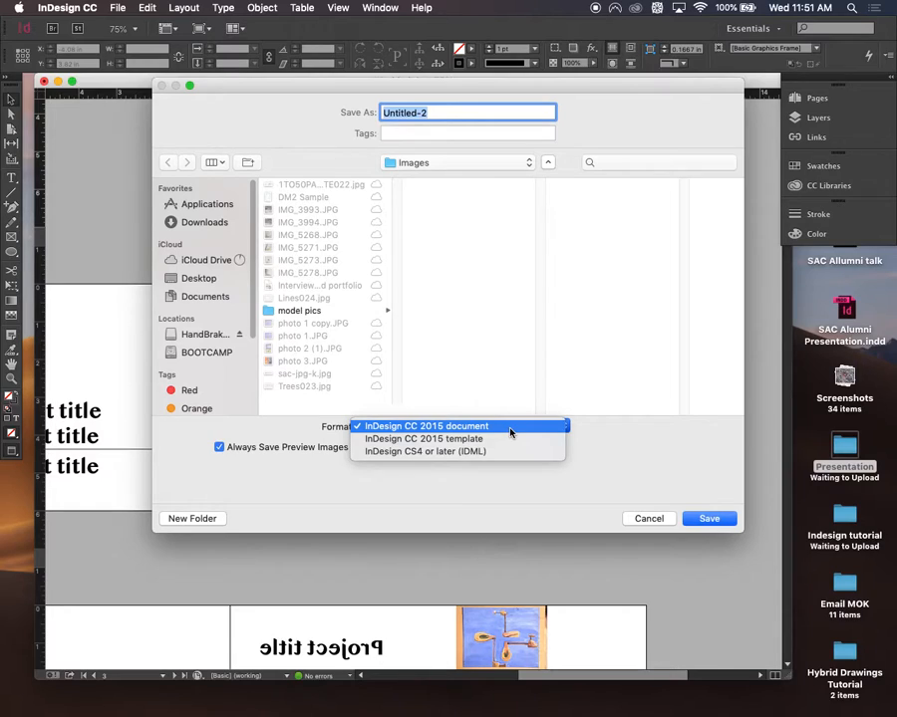
{"action": "left_click", "coordinate": [646, 517]}
{"action": "left_click", "coordinate": [648, 522]}
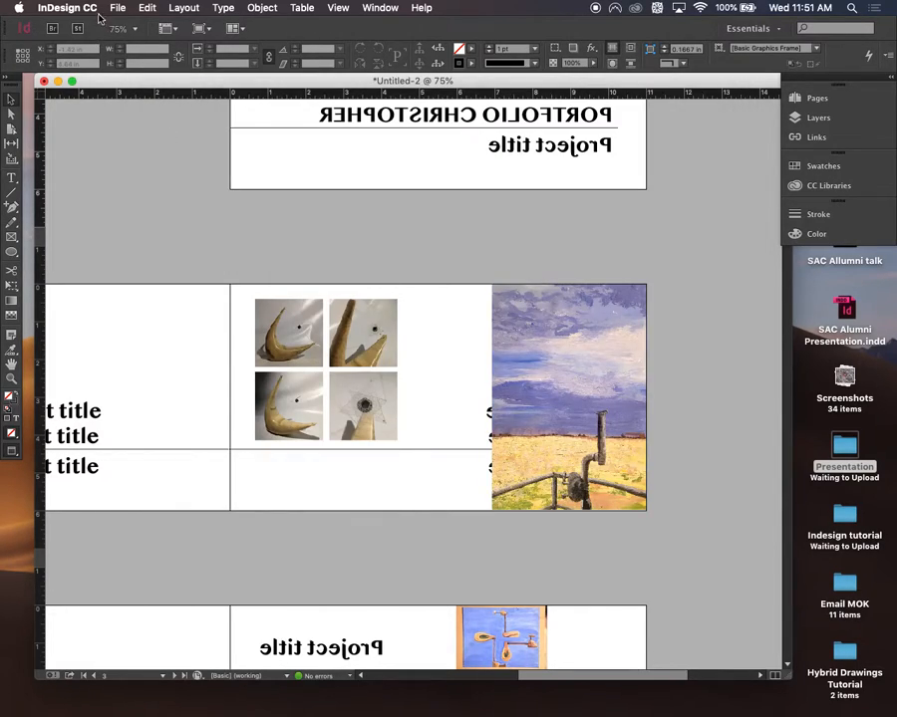
Set up a document export in Adobe PDF (Print) format with the file name PORT FO- SAMPLE
{"action": "left_click", "coordinate": [117, 8]}
{"action": "left_click", "coordinate": [140, 250]}
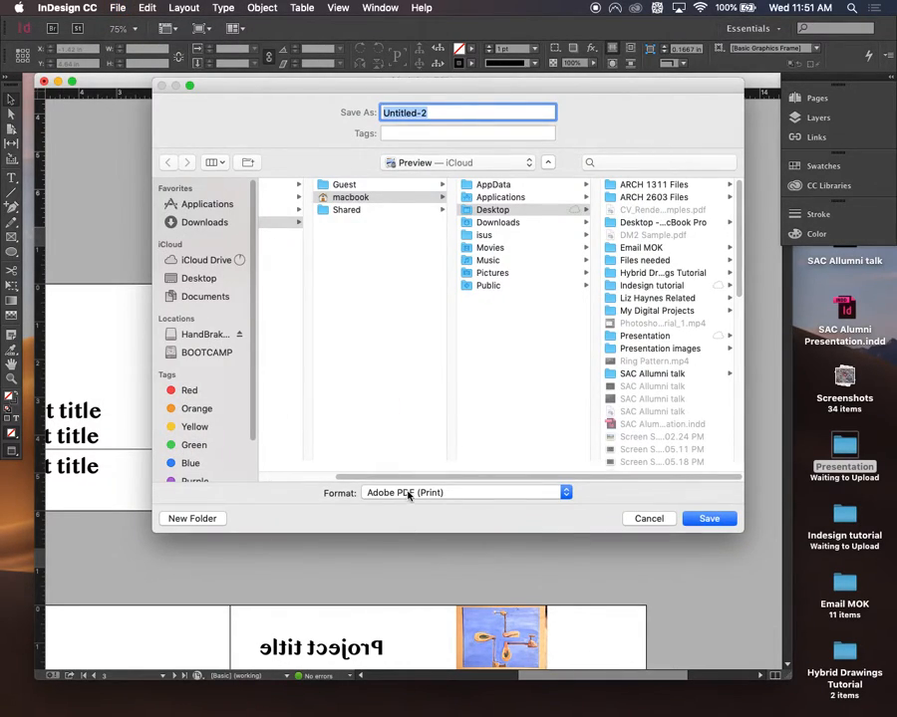
{"action": "left_click", "coordinate": [409, 493]}
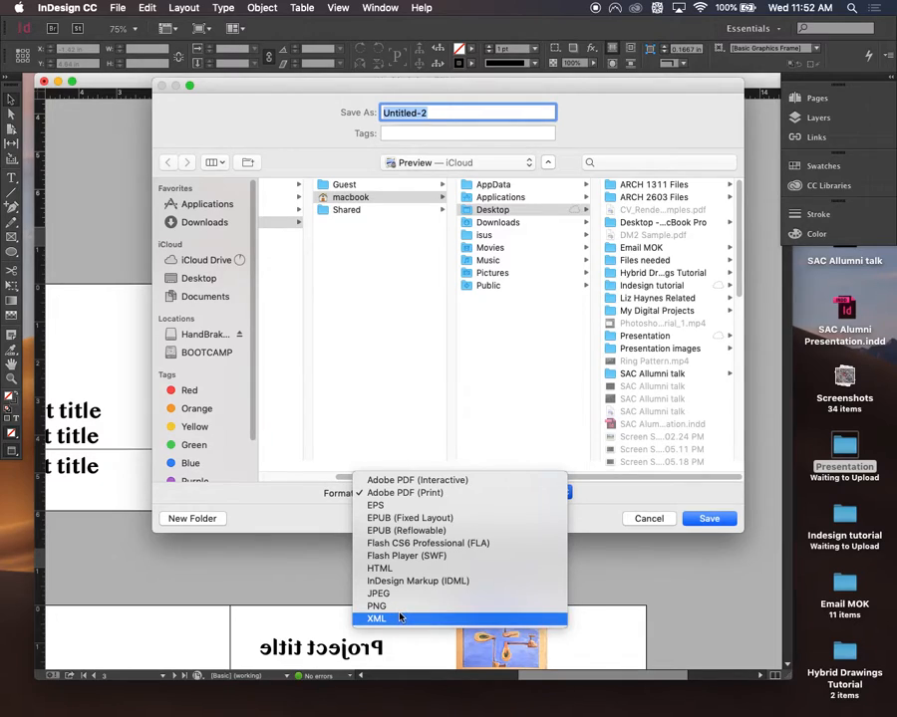
{"action": "left_click", "coordinate": [404, 495]}
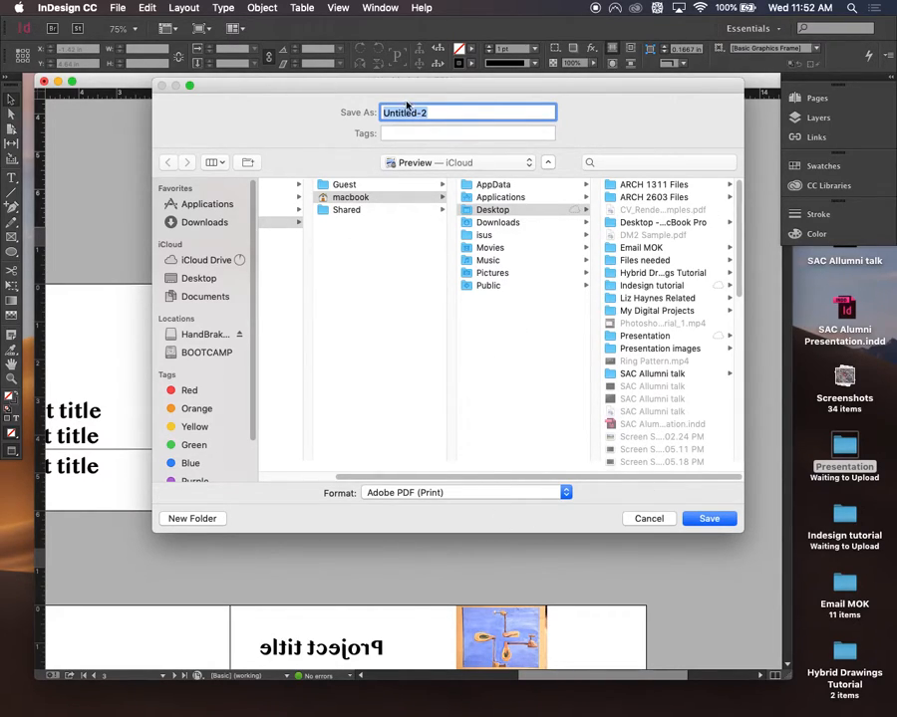
{"action": "type", "text": "PORT FO- SAMPLE"}
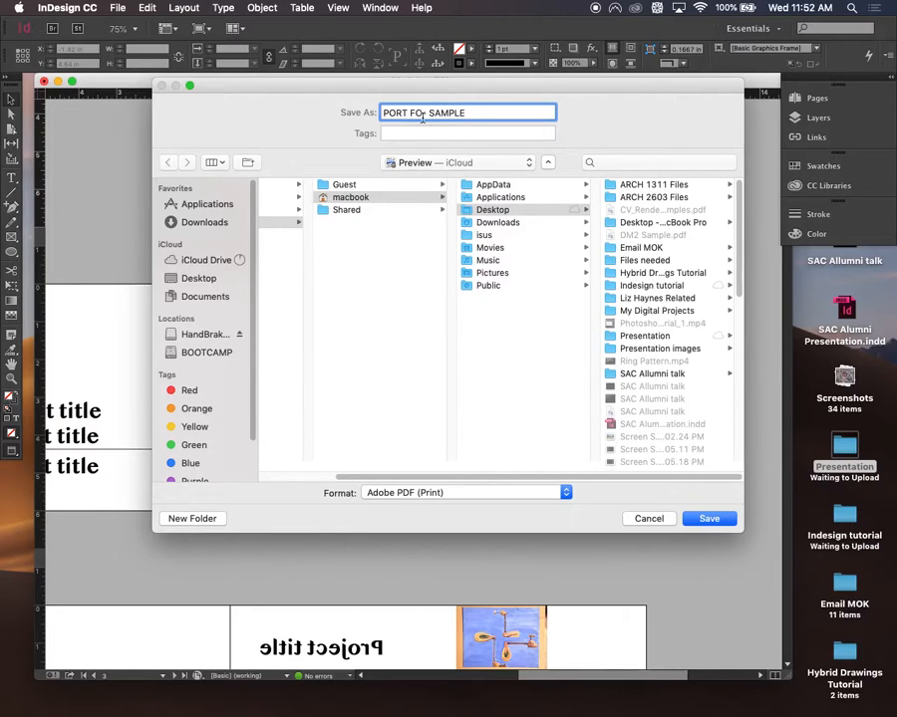
Choose the Desktop's Indesign tutorial folder as destination and export pages 1-7 as single pages with the High Quality Print preset
{"action": "left_click", "coordinate": [206, 278]}
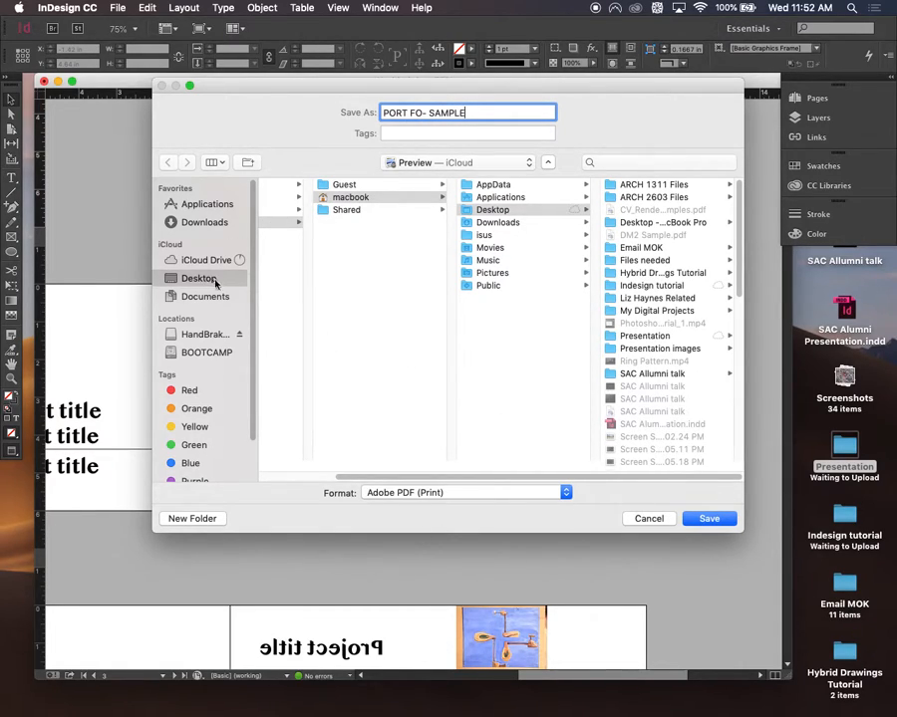
{"action": "scroll", "coordinate": [474, 481], "scroll_direction": "left", "scroll_amount": 3}
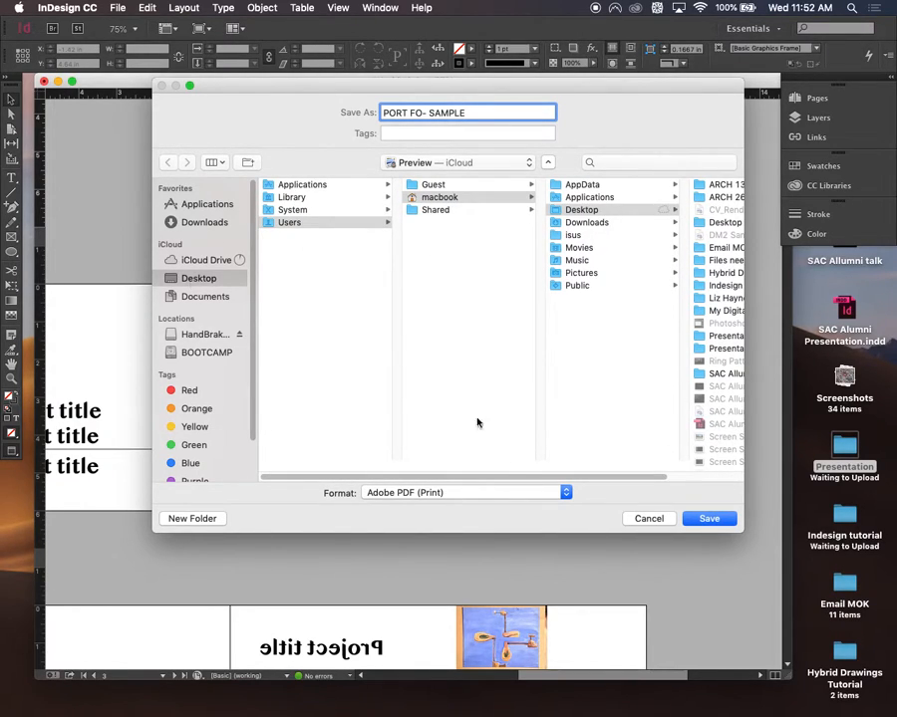
{"action": "left_click_drag", "start_coordinate": [534, 480], "coordinate": [677, 480]}
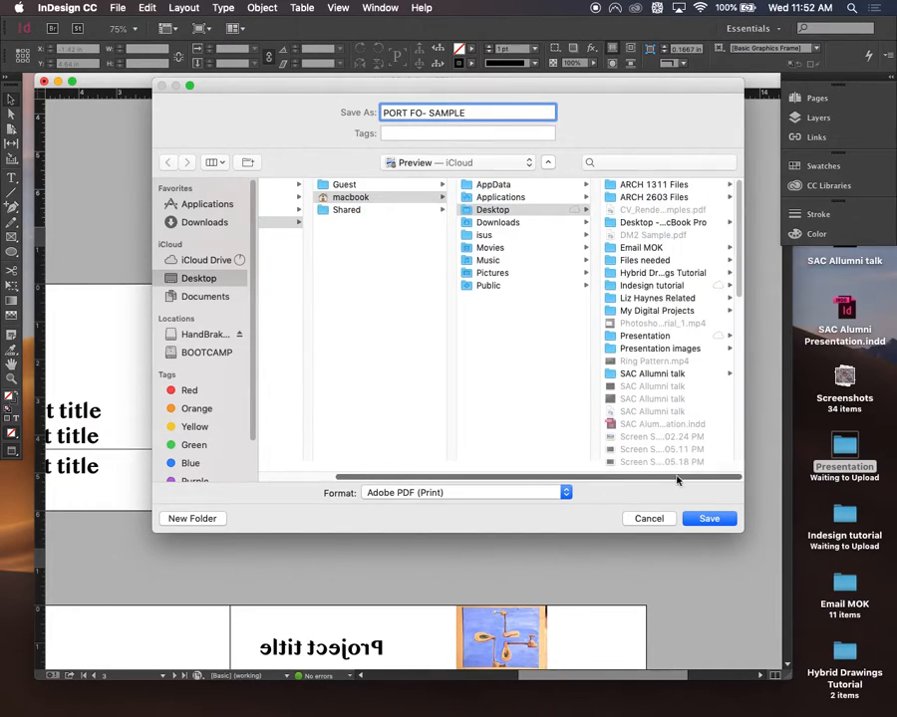
{"action": "left_click", "coordinate": [677, 286]}
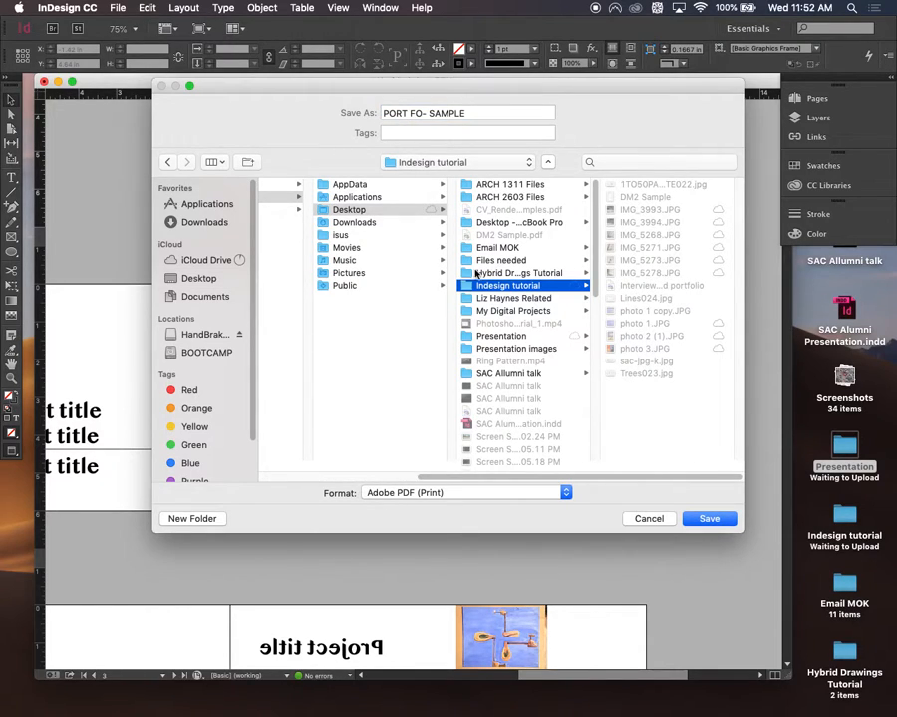
{"action": "left_click", "coordinate": [709, 519]}
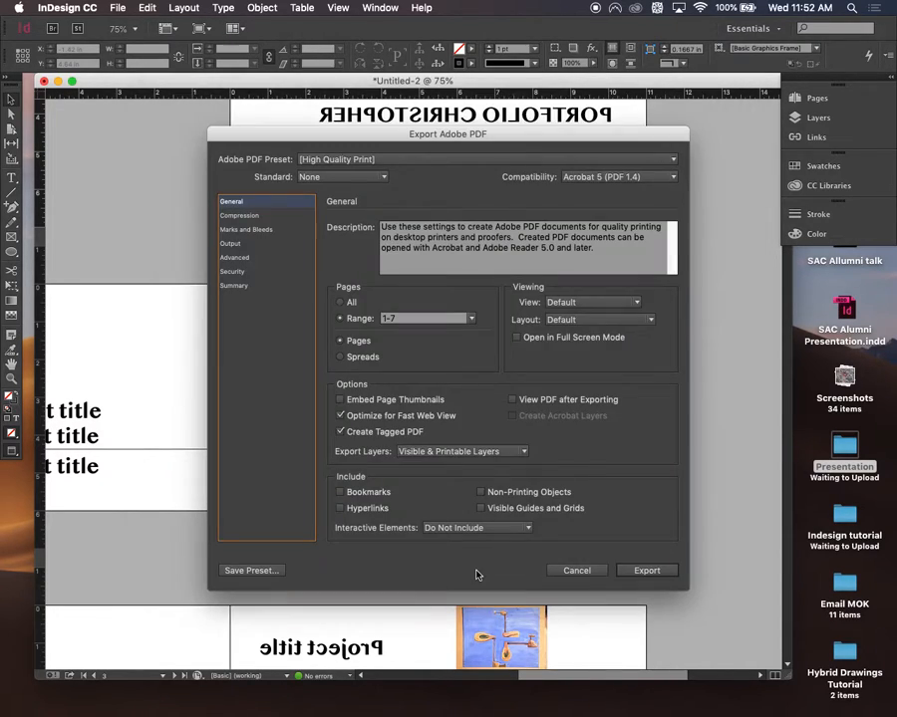
{"action": "left_click", "coordinate": [647, 571]}
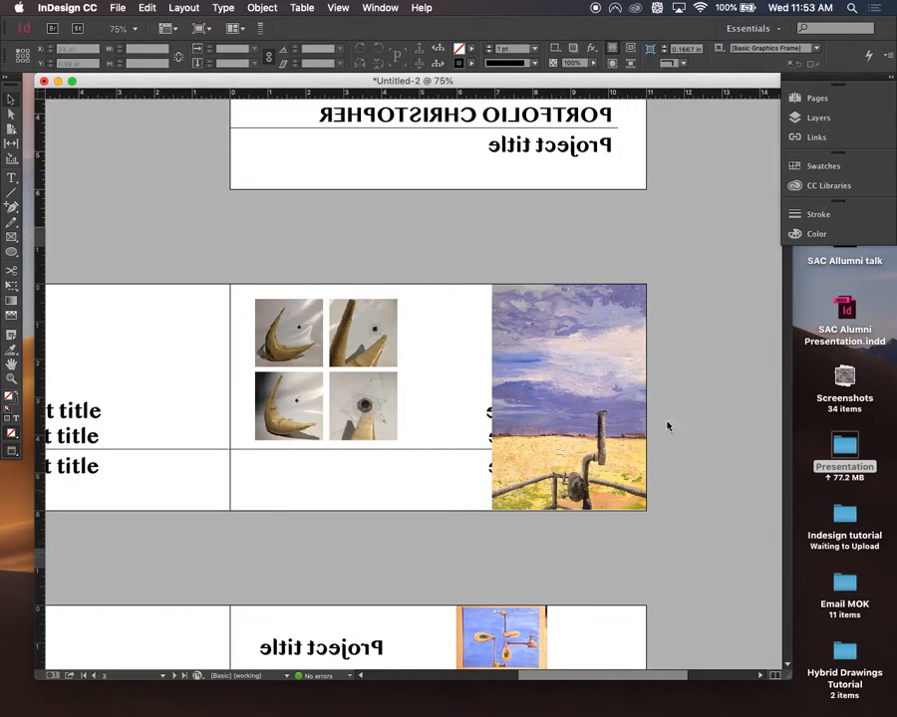
Minimize the document, switch to Finder and open PORT FO- SAMPLE.pdf from the desktop's Indesign tutorial folder in Preview
{"action": "left_click", "coordinate": [58, 81]}
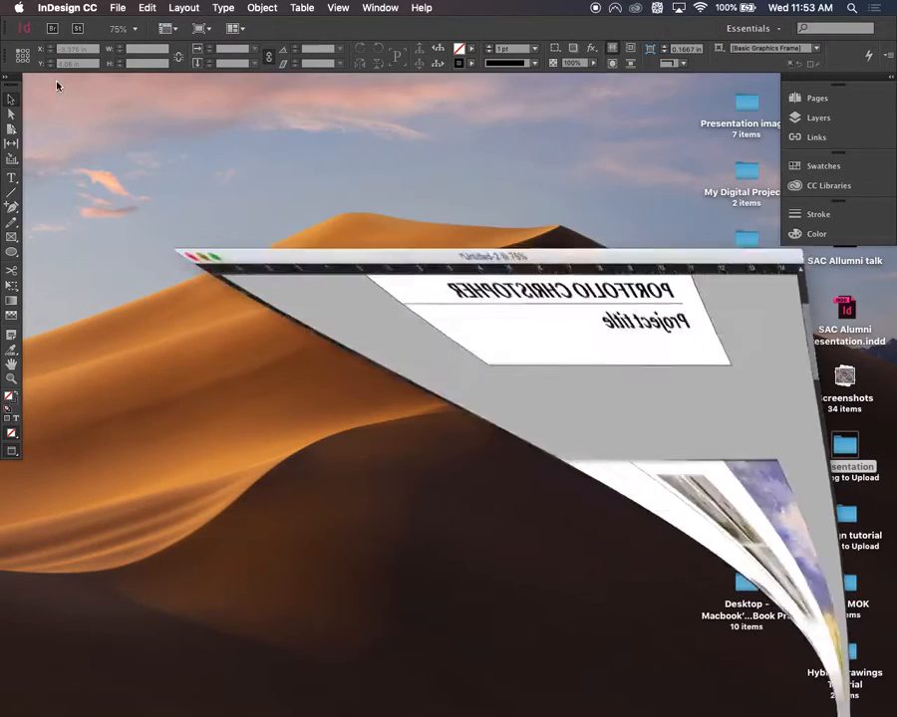
{"action": "left_click", "coordinate": [633, 435]}
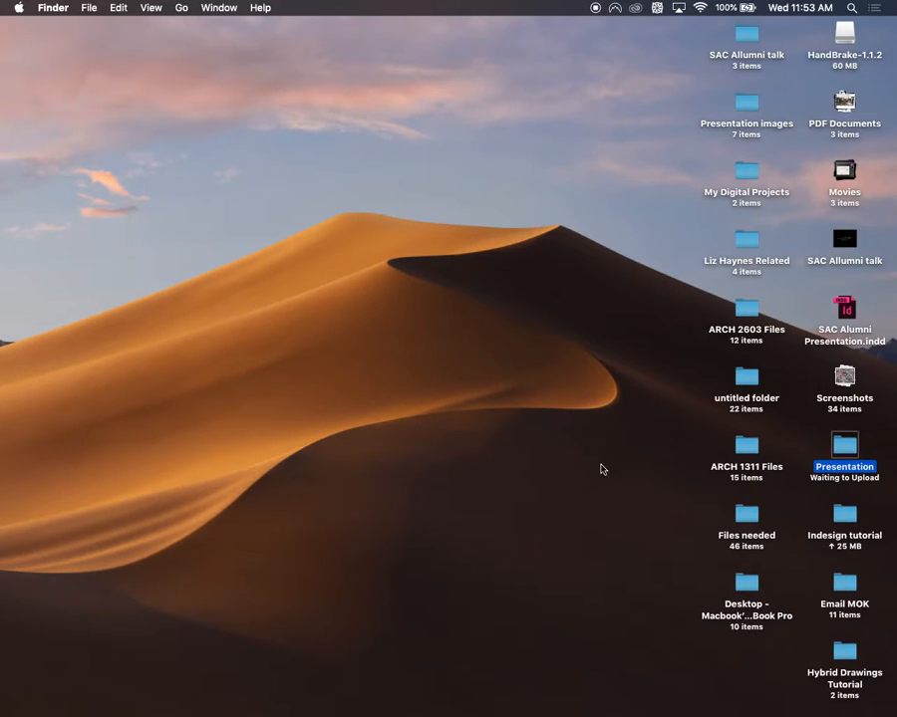
{"action": "left_click", "coordinate": [600, 467]}
{"action": "double_click", "coordinate": [859, 520]}
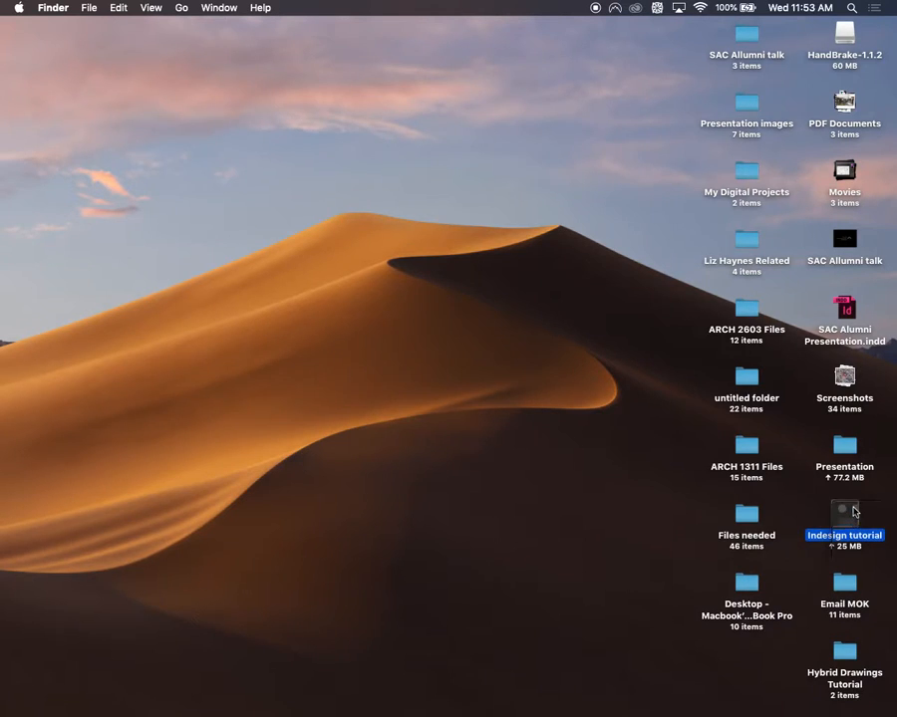
{"action": "double_click", "coordinate": [515, 365]}
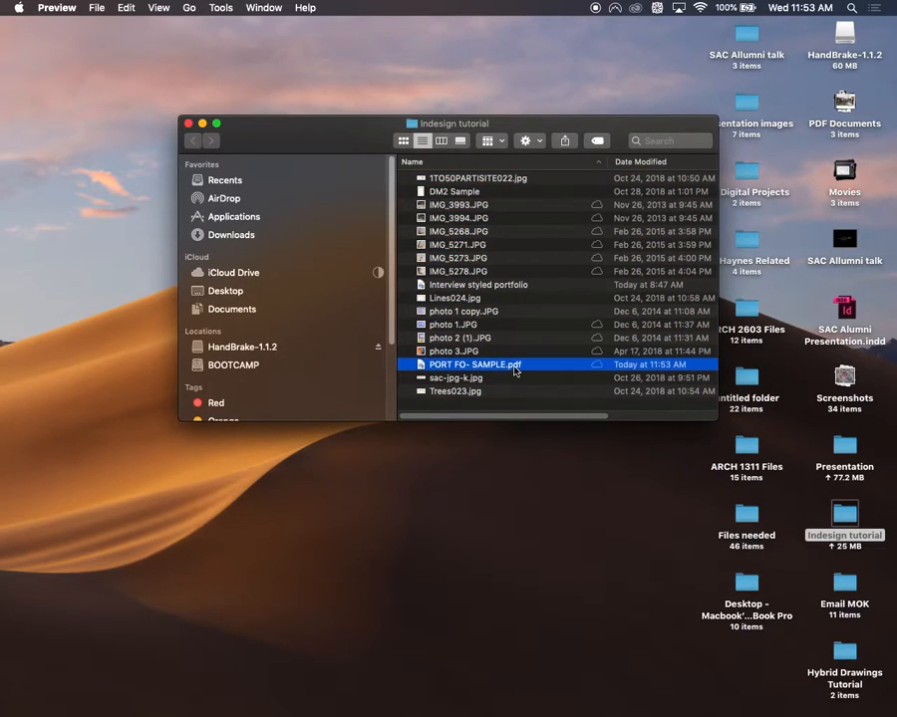
Look through the pages of the exported PDF and examine the image quality of the paintings on page 5 up close
{"action": "scroll", "coordinate": [608, 399], "scroll_direction": "down", "scroll_amount": 5}
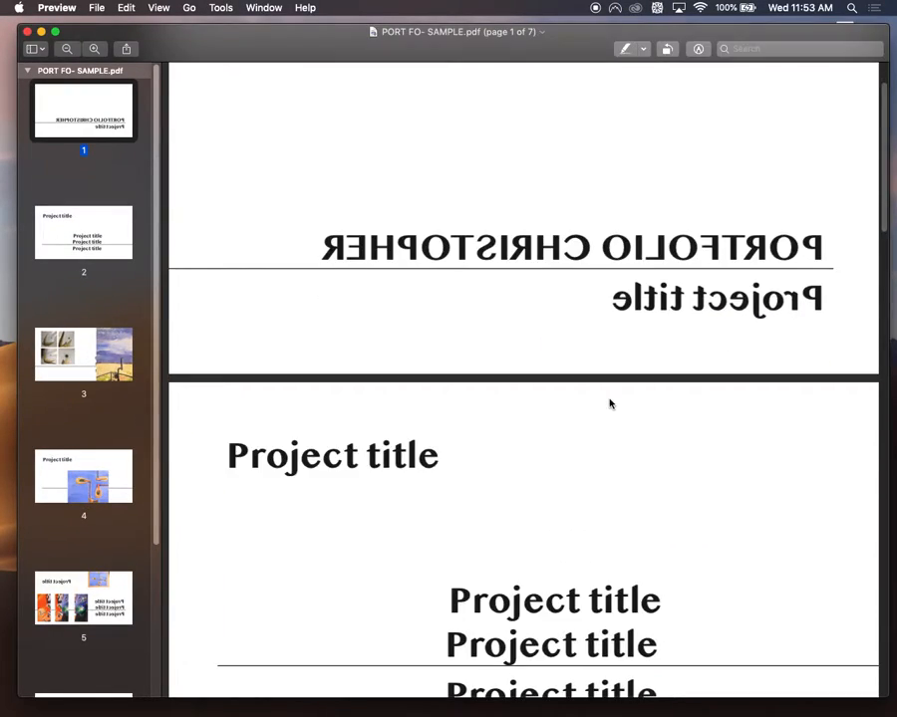
{"action": "scroll", "coordinate": [612, 397], "scroll_direction": "down", "scroll_amount": 20}
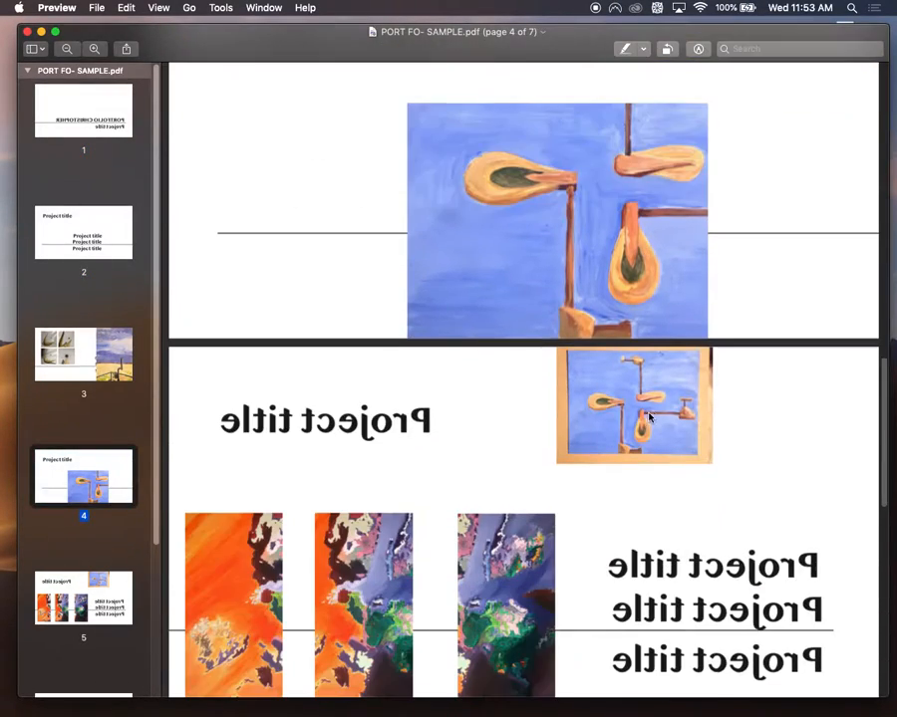
{"action": "left_click_drag", "start_coordinate": [887, 379], "coordinate": [887, 448]}
{"action": "key", "text": "super+plus"}
{"action": "key", "text": "super+plus"}
{"action": "key", "text": "super+plus"}
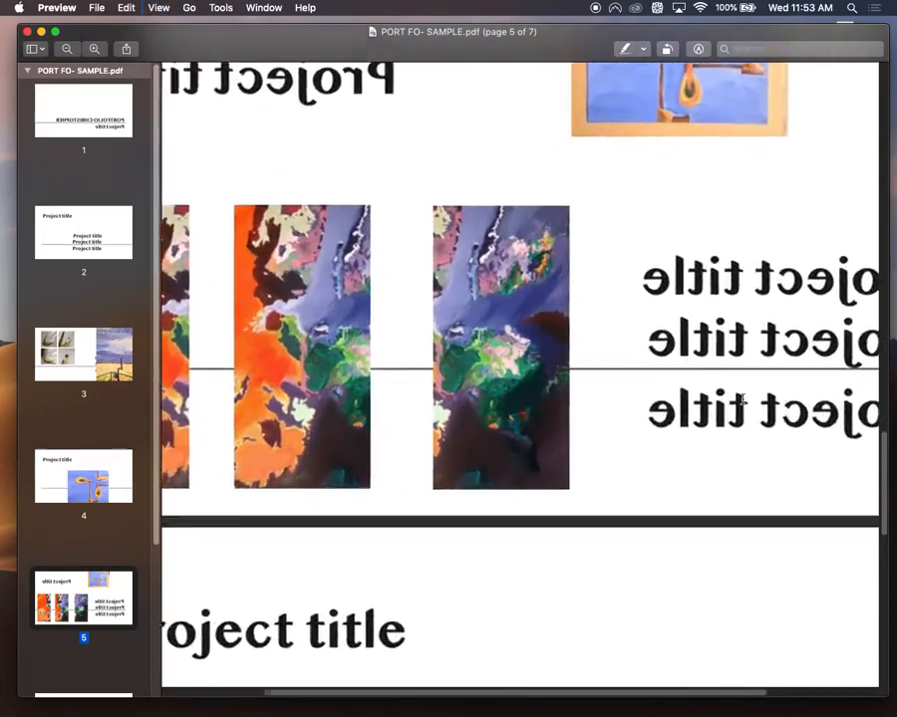
{"action": "key", "text": "super+plus"}
{"action": "key", "text": "super+plus"}
{"action": "key", "text": "super+plus"}
{"action": "key", "text": "super+plus"}
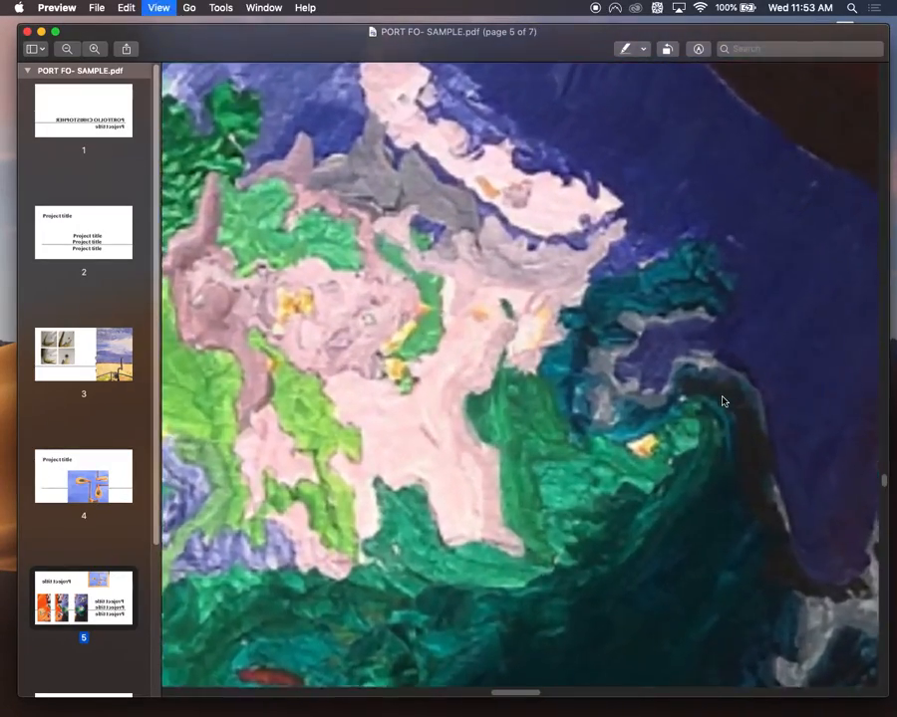
{"action": "key", "text": "super+plus"}
{"action": "key", "text": "super+minus"}
{"action": "key", "text": "super+minus"}
{"action": "key", "text": "super+minus"}
{"action": "key", "text": "super+minus"}
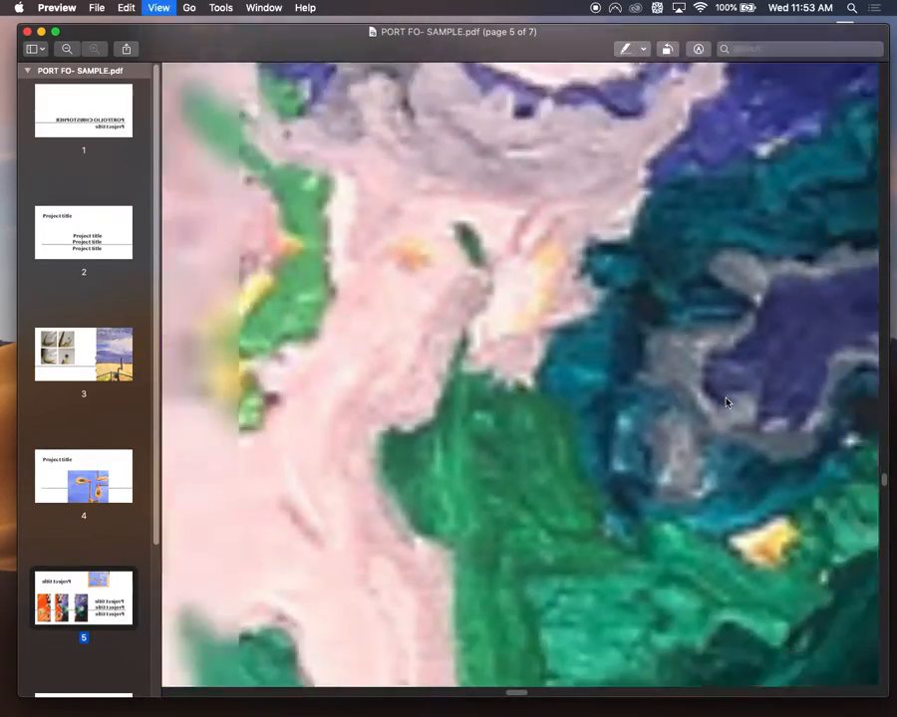
Minimize the exported PDF in Preview and switch back to the portfolio document in InDesign
{"action": "key", "text": "super+minus"}
{"action": "key", "text": "super+minus"}
{"action": "key", "text": "super+minus"}
{"action": "key", "text": "super+minus"}
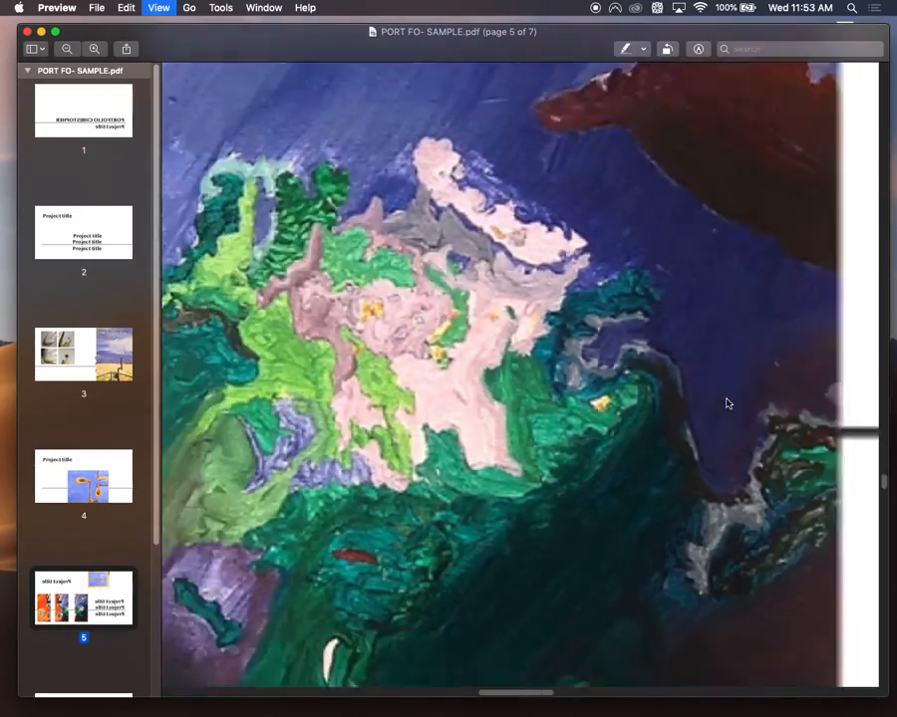
{"action": "key", "text": "super+minus"}
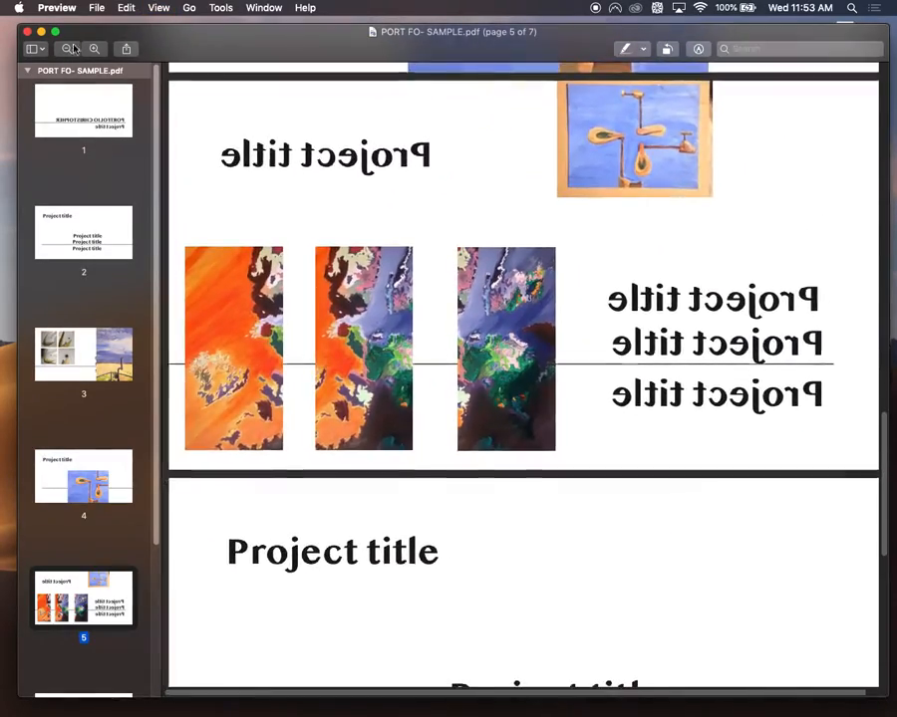
{"action": "left_click", "coordinate": [41, 31]}
{"action": "mouse_move", "coordinate": [319, 709]}
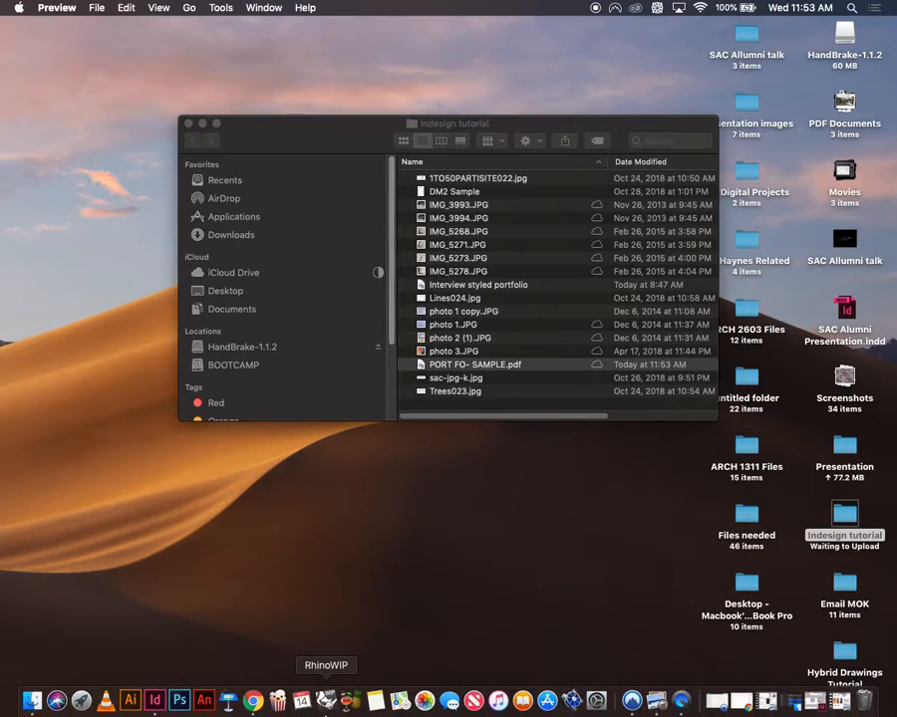
{"action": "left_click", "coordinate": [155, 702]}
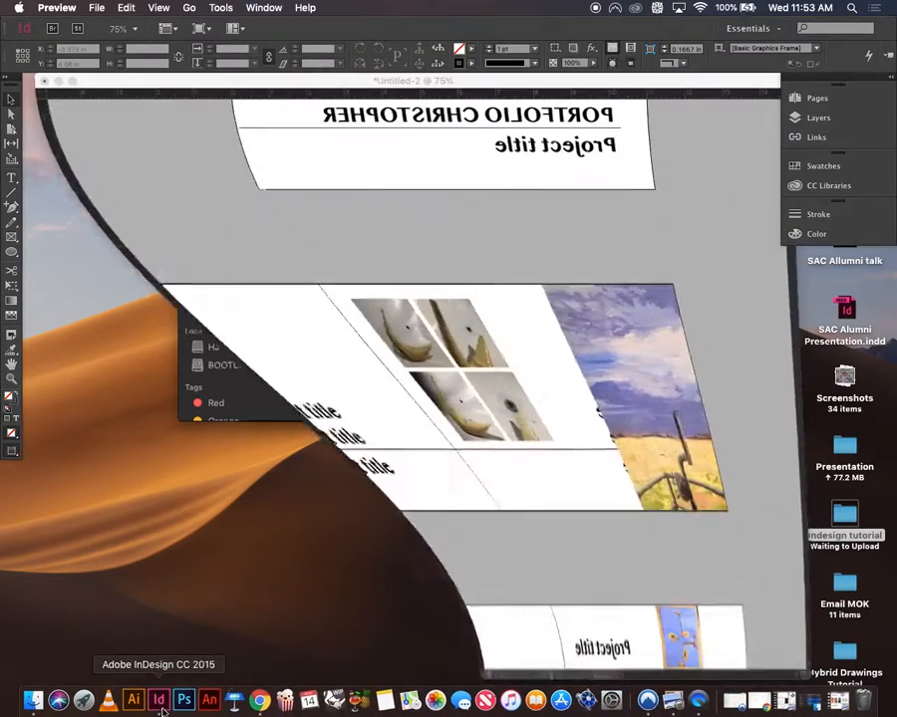
List the document's linked images and check the Package summary for the entire publication without packaging it
{"action": "left_click", "coordinate": [819, 137]}
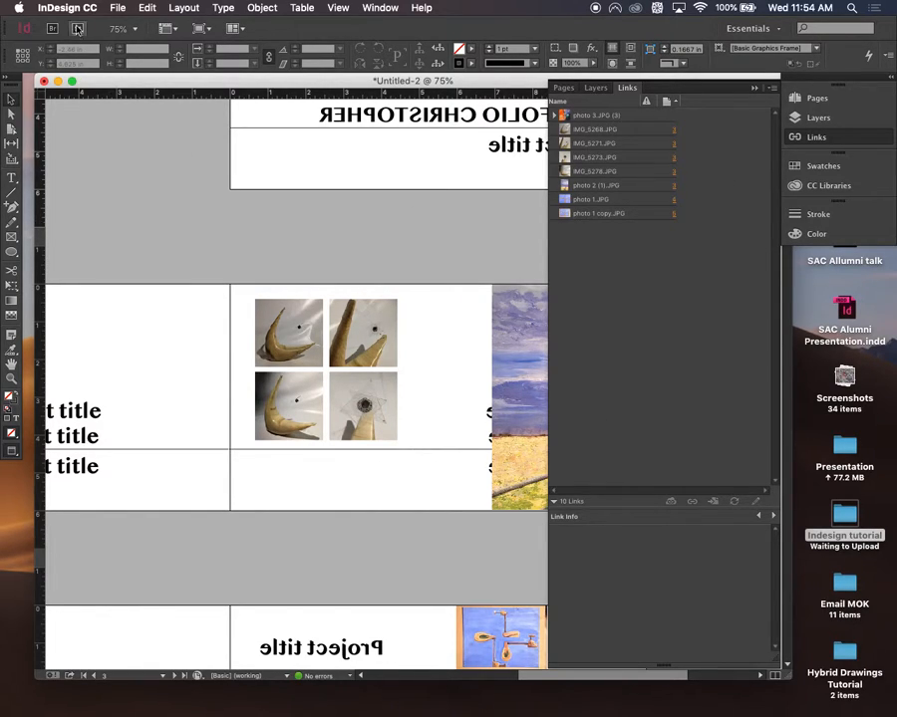
{"action": "left_click", "coordinate": [115, 9]}
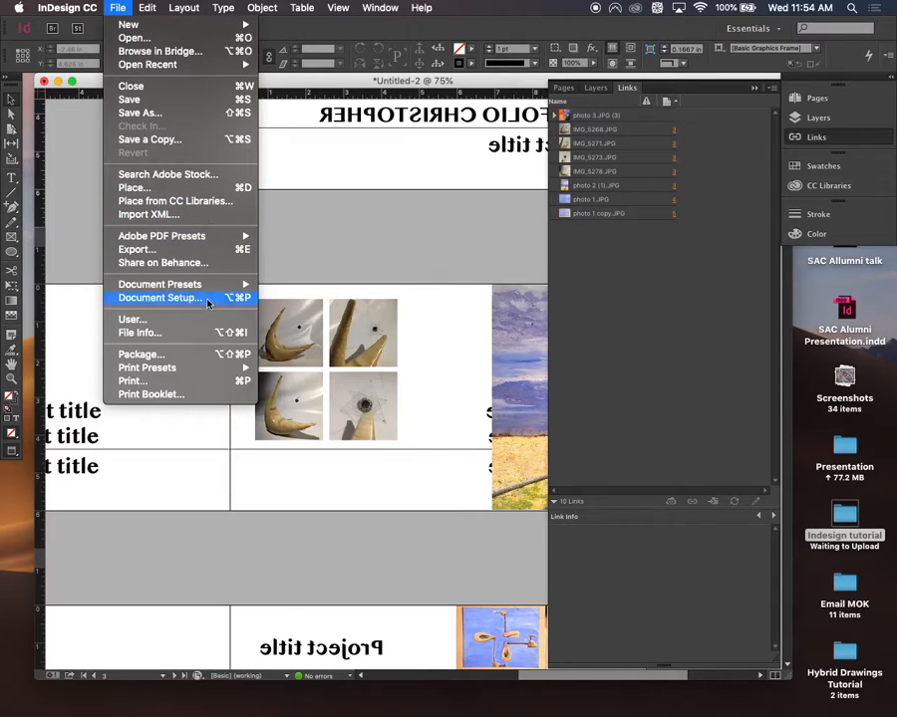
{"action": "left_click", "coordinate": [178, 357]}
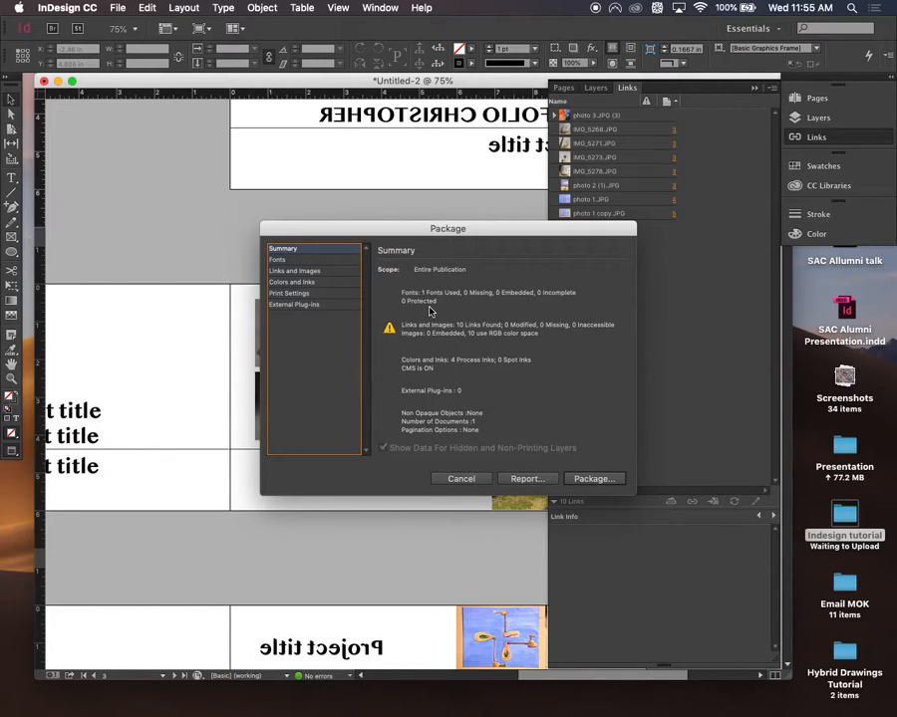
{"action": "left_click", "coordinate": [462, 479]}
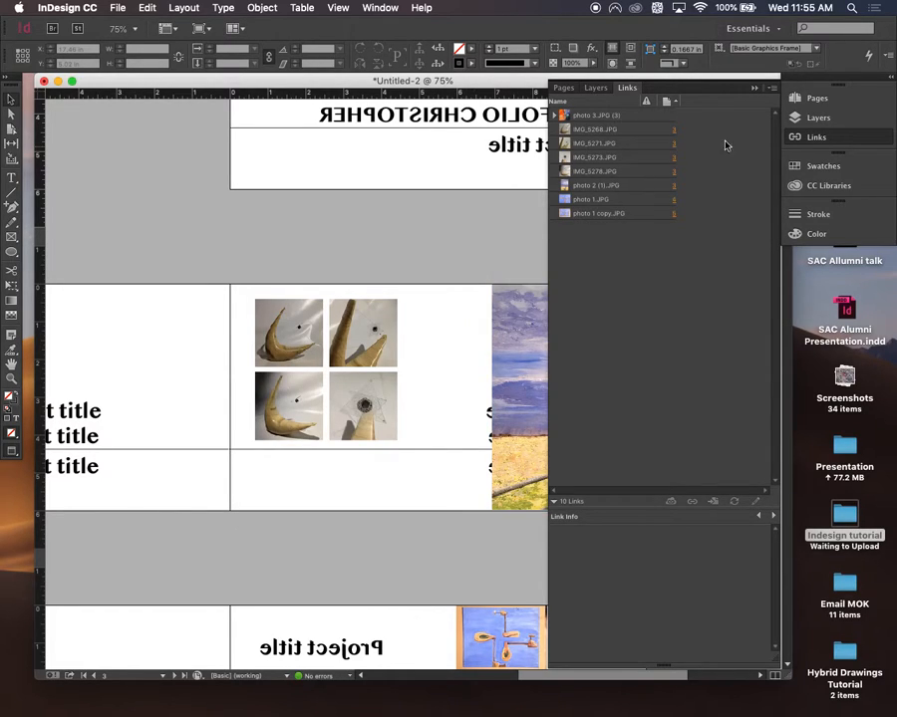
Select the landscape painting on page 3 and look up where its linked file is stored
{"action": "left_click", "coordinate": [595, 88]}
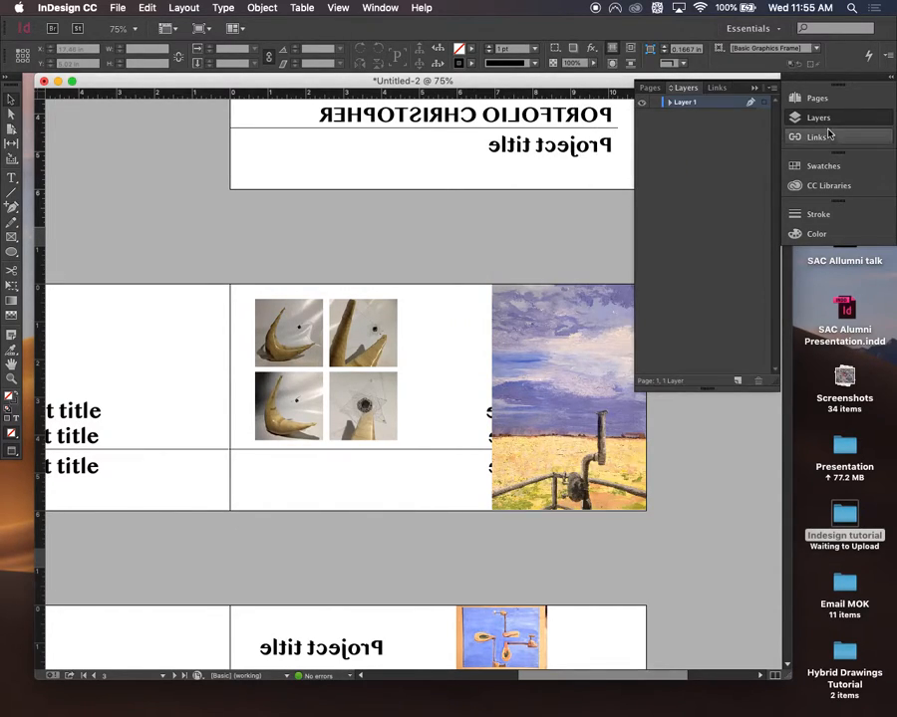
{"action": "left_click", "coordinate": [568, 397]}
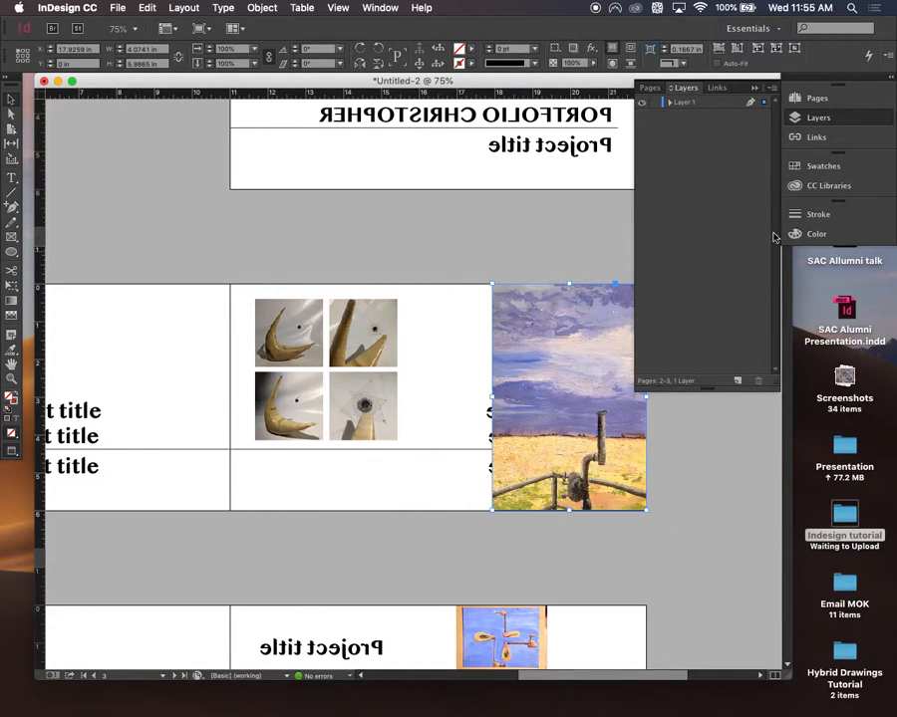
{"action": "left_click", "coordinate": [823, 140]}
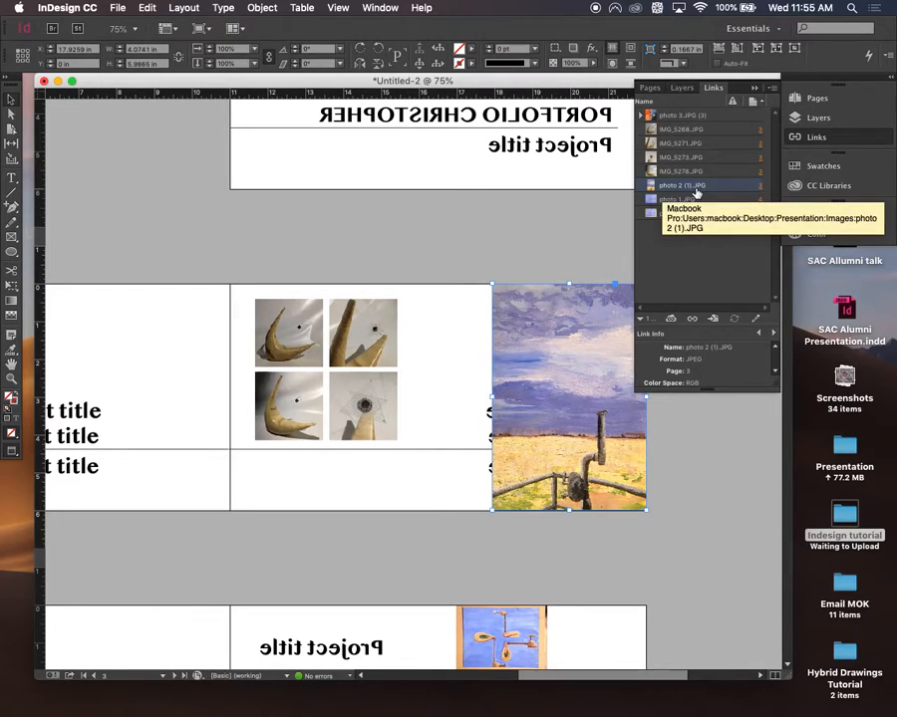
Switch to Finder, move the files from IMG_3993.JPG through photo 3.JPG in the Indesign tutorial folder to the Trash, and close the folder
{"action": "left_click", "coordinate": [843, 450]}
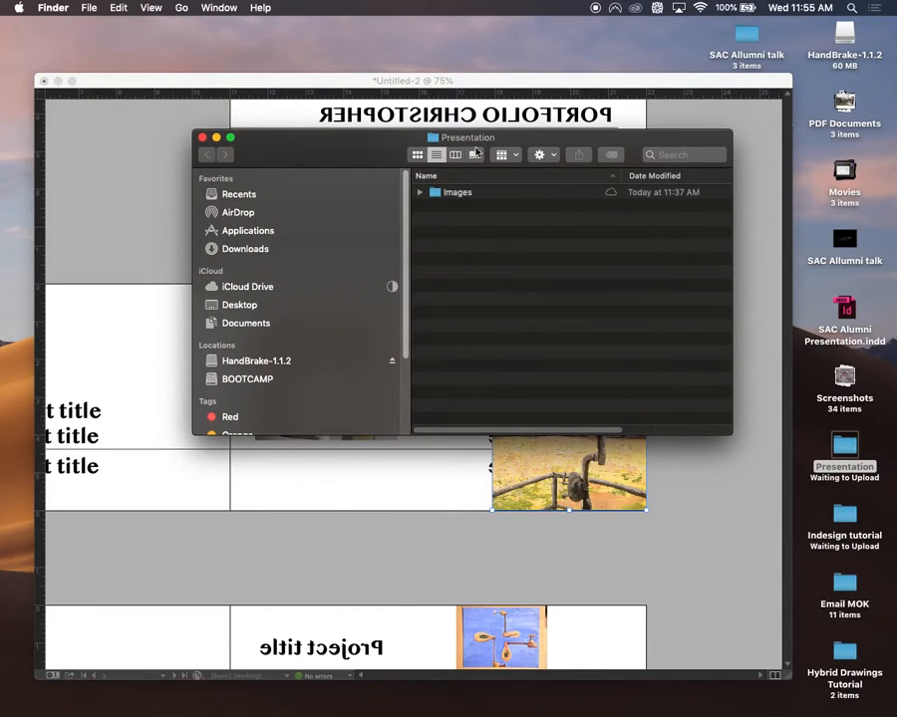
{"action": "left_click", "coordinate": [202, 139]}
{"action": "double_click", "coordinate": [847, 516]}
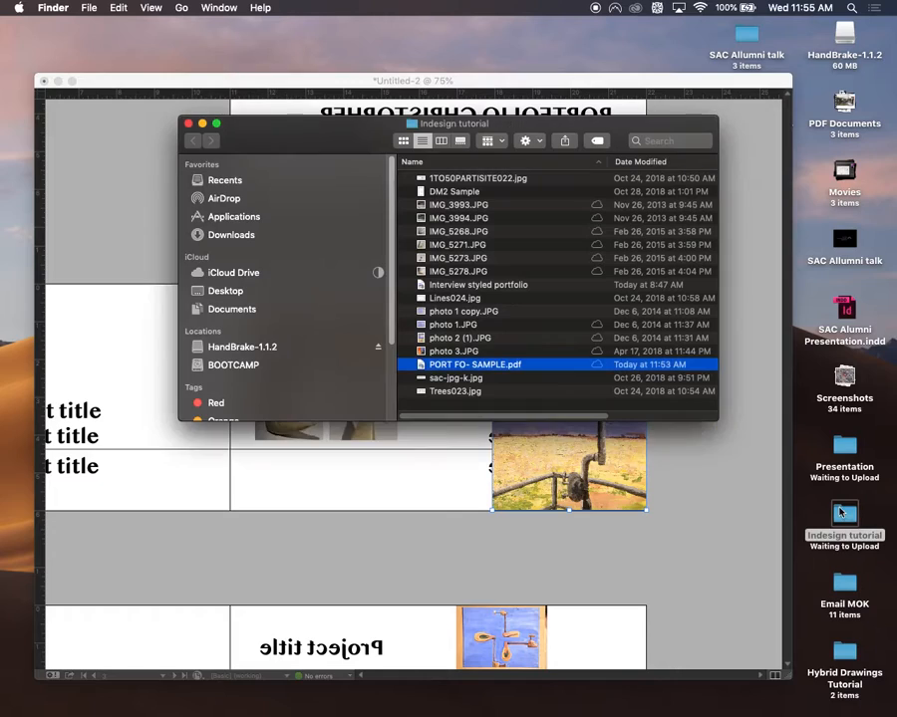
{"action": "left_click", "coordinate": [459, 392]}
{"action": "left_click", "coordinate": [464, 351]}
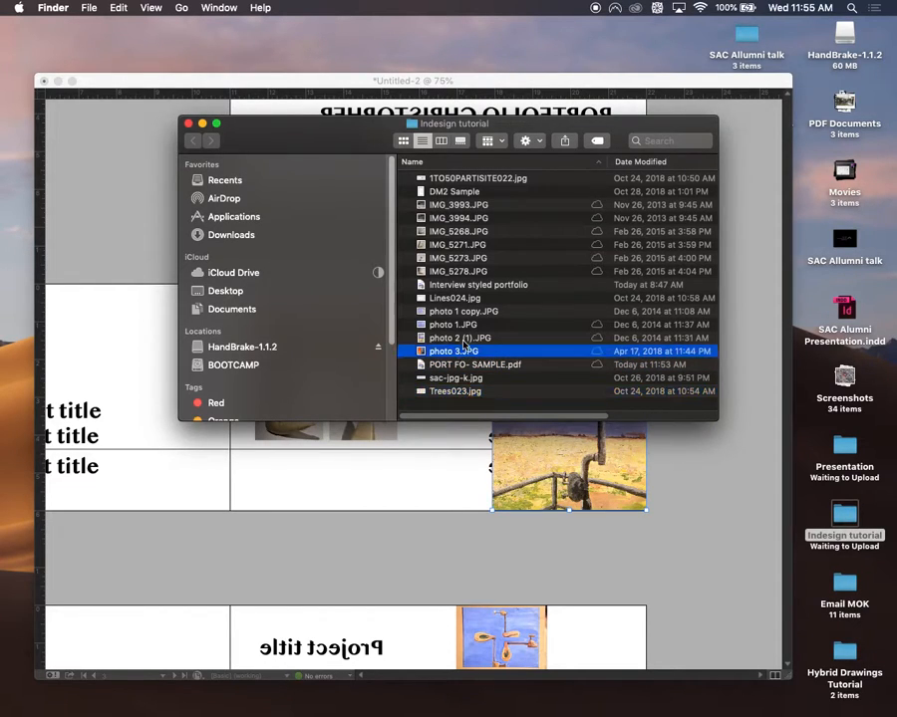
{"action": "left_click", "coordinate": [457, 204], "text": "shift"}
{"action": "right_click", "coordinate": [460, 203]}
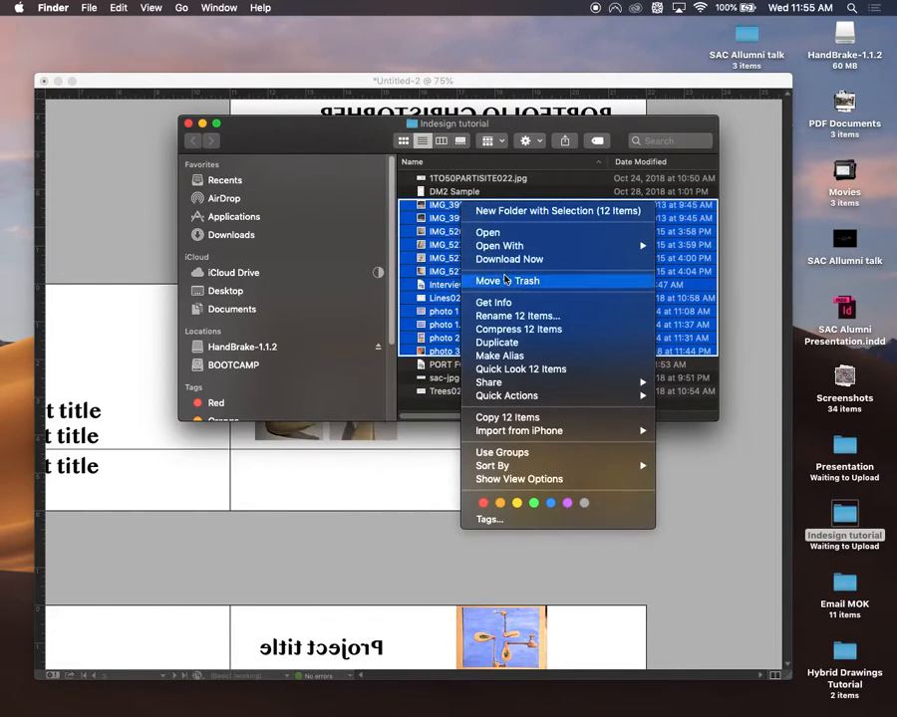
{"action": "left_click", "coordinate": [505, 280]}
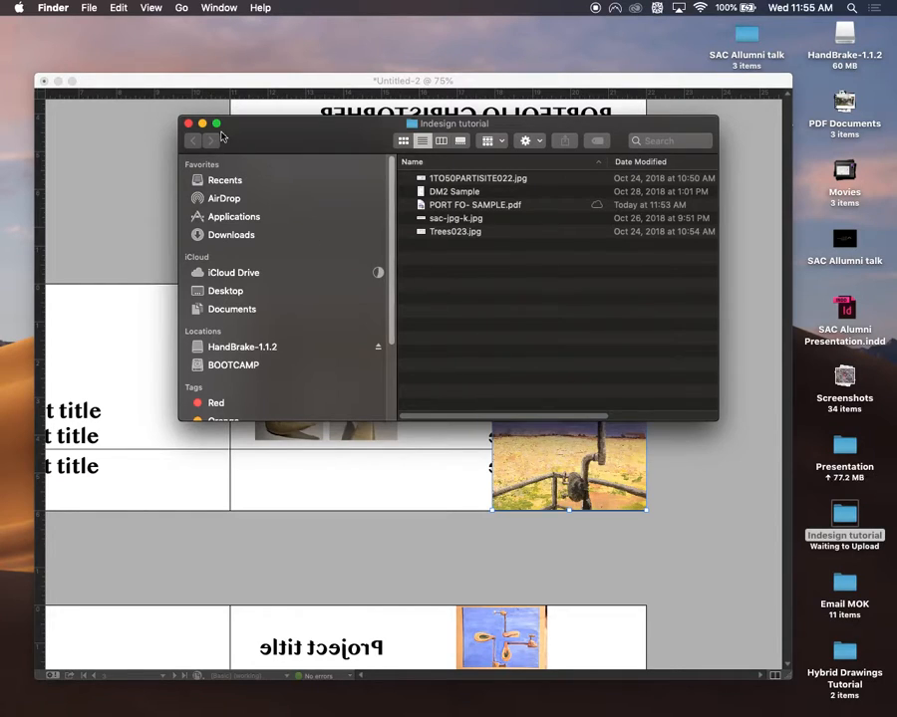
{"action": "left_click", "coordinate": [189, 123]}
{"action": "left_click", "coordinate": [185, 129]}
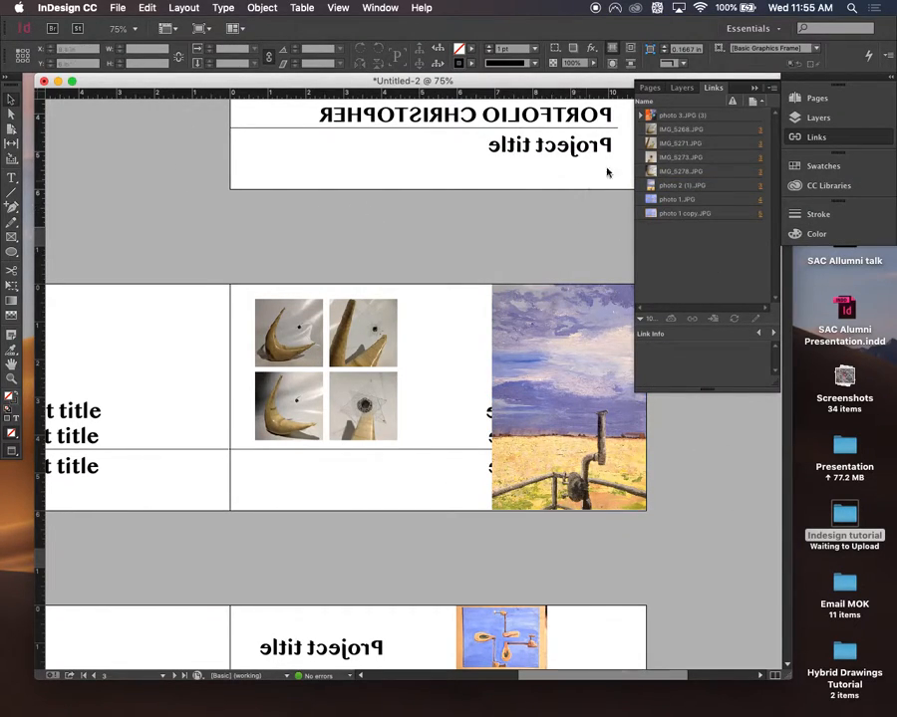
Inspect the separate placements of photo 3.JPG among the document's linked images in InDesign
{"action": "left_click", "coordinate": [644, 116]}
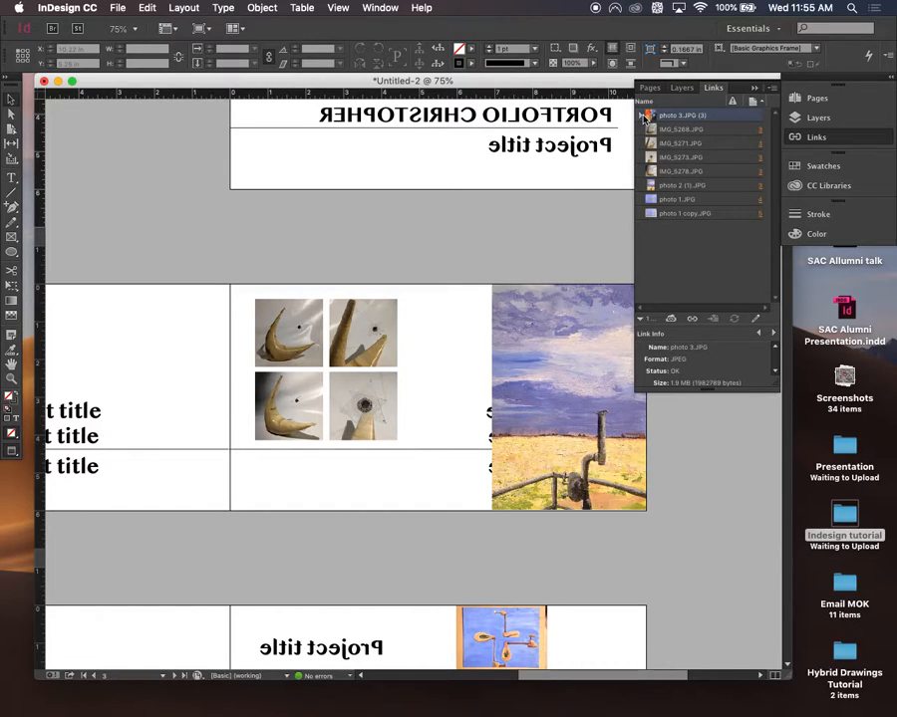
{"action": "left_click", "coordinate": [643, 117]}
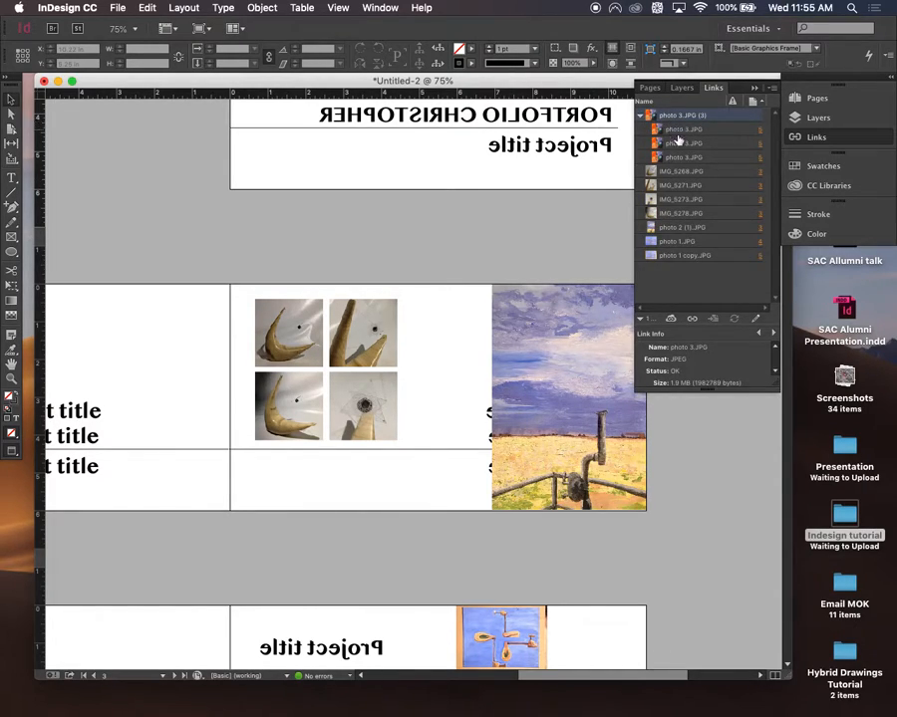
{"action": "left_click", "coordinate": [642, 116]}
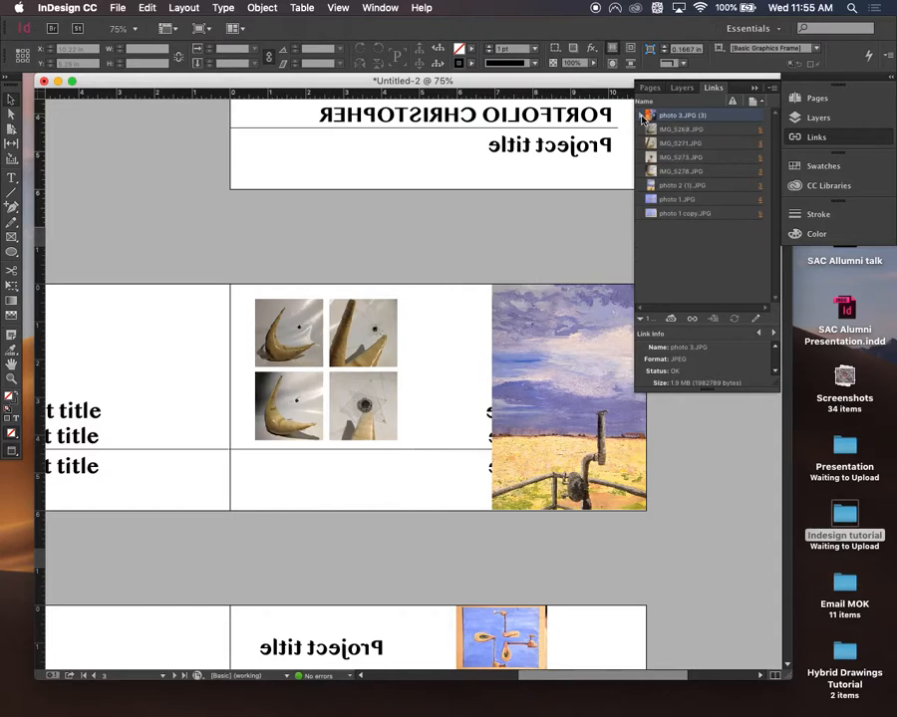
{"action": "left_click", "coordinate": [690, 246]}
Save the document as Untitled-2 in the Indesign tutorial folder in InDesign CC 2015 document format
{"action": "left_click", "coordinate": [118, 7]}
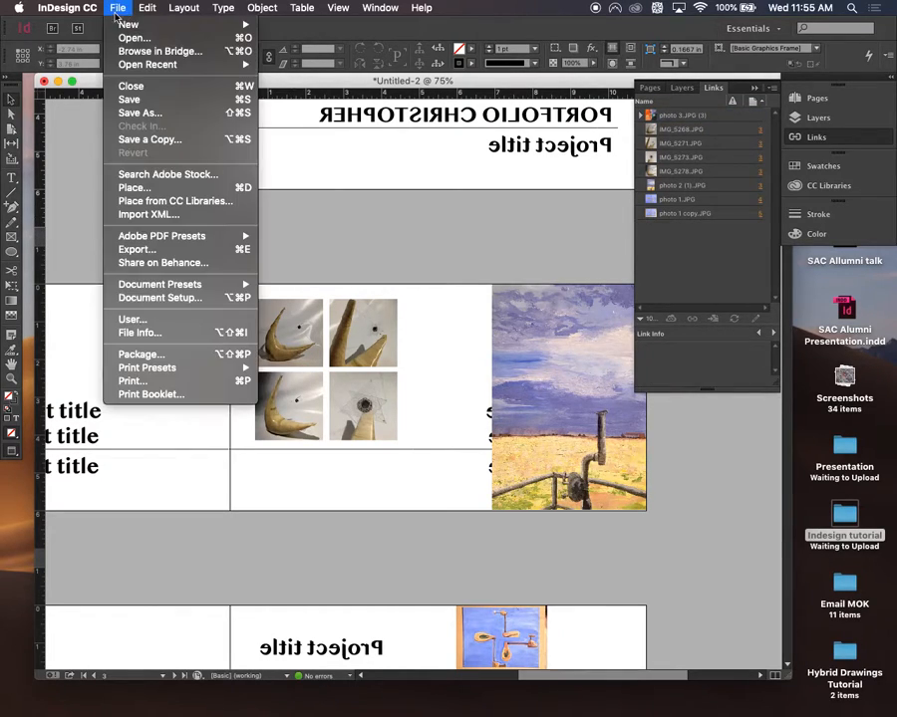
{"action": "left_click", "coordinate": [140, 98]}
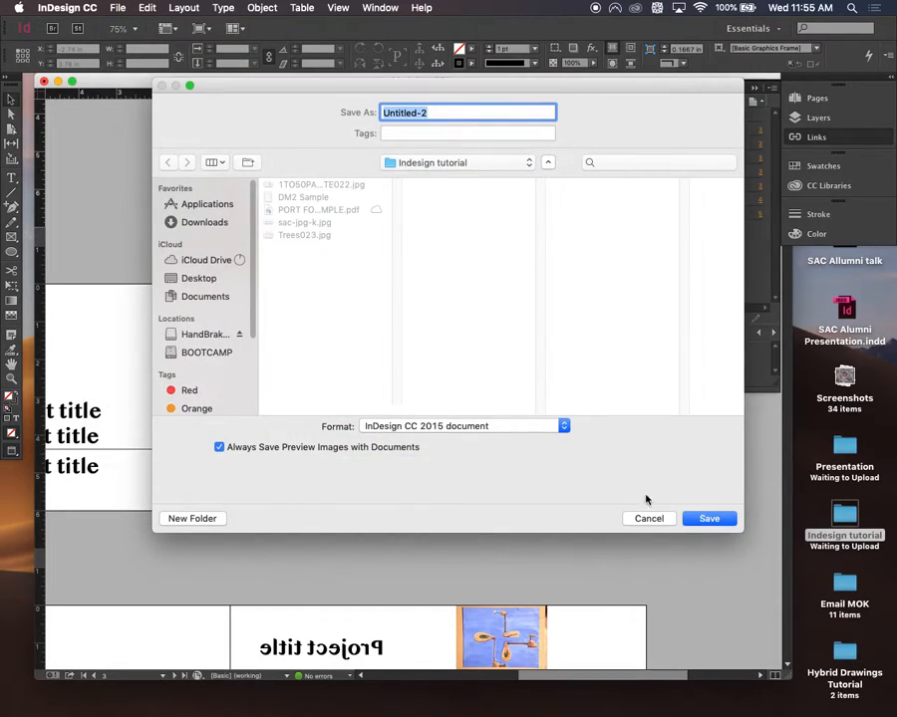
{"action": "left_click", "coordinate": [708, 518]}
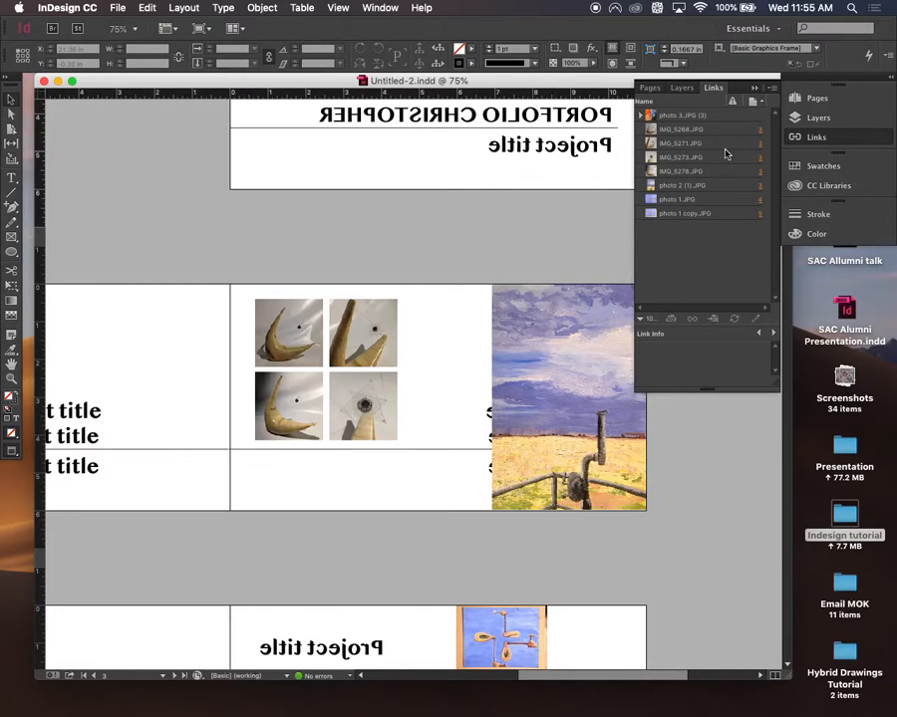
Review the links of photo 2 (1).JPG and photo 3.JPG, then bring up the page overview
{"action": "left_click", "coordinate": [711, 186]}
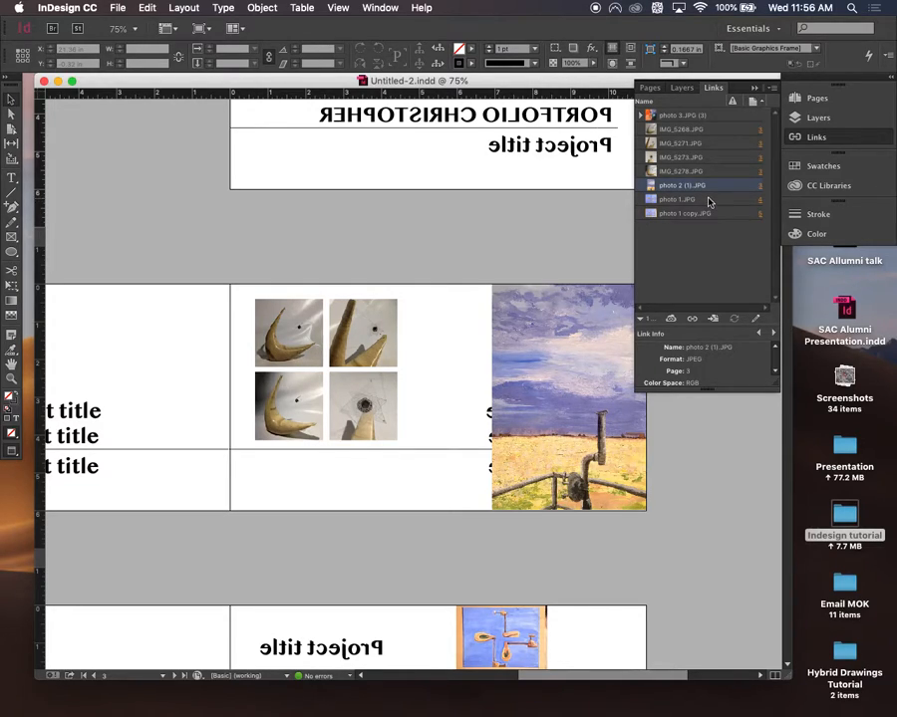
{"action": "left_click", "coordinate": [642, 115]}
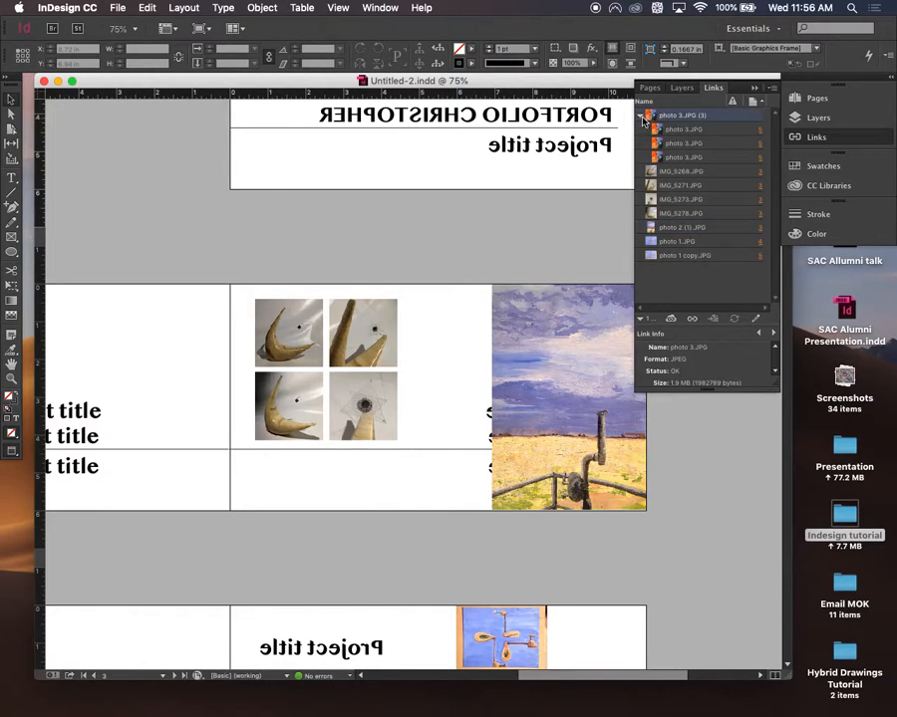
{"action": "left_click", "coordinate": [754, 89]}
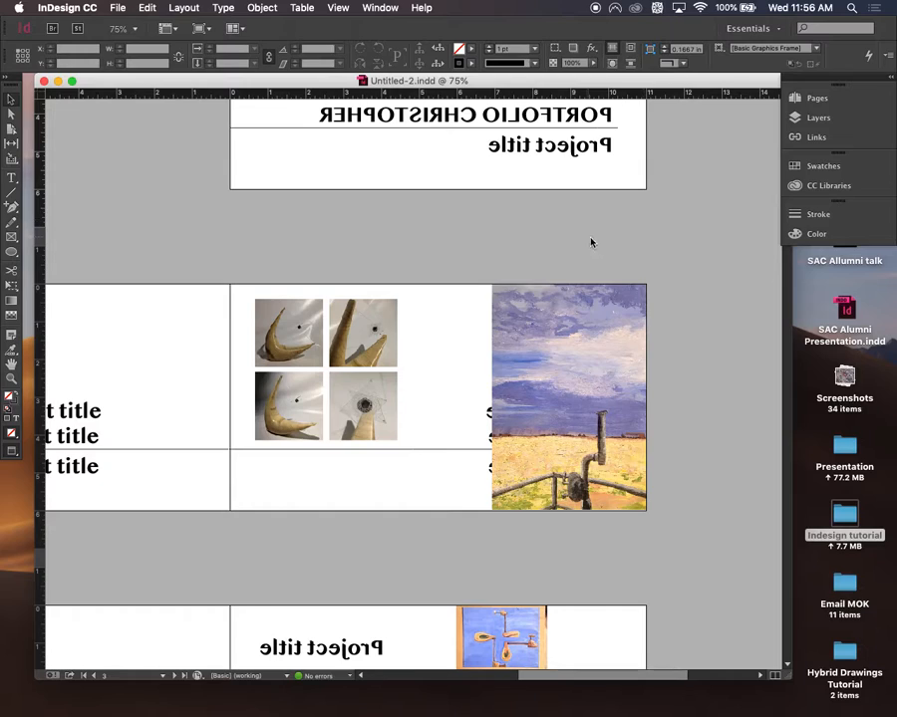
{"action": "left_click", "coordinate": [816, 137]}
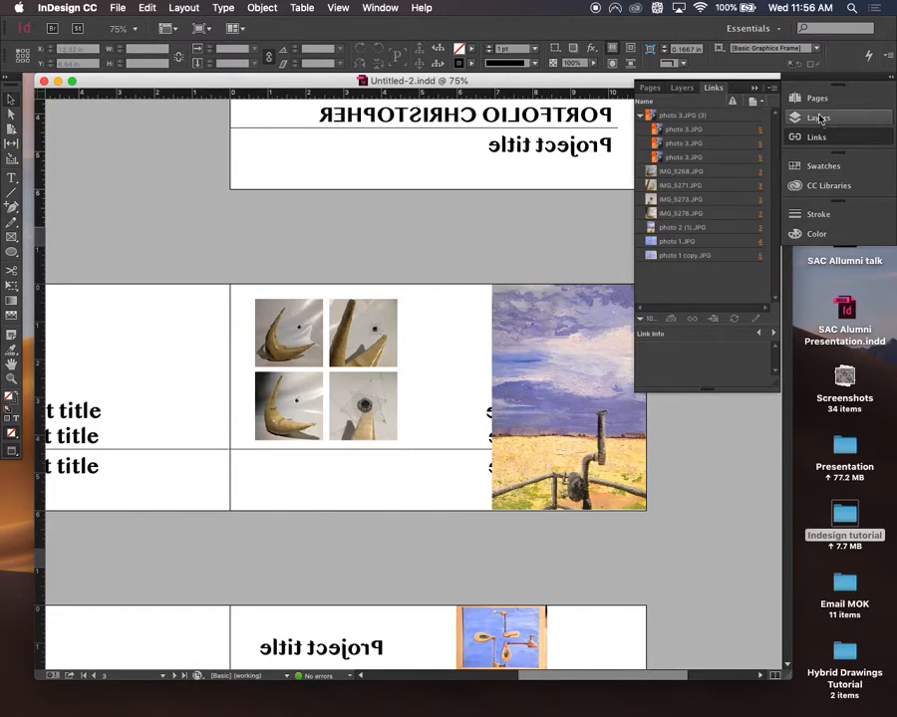
{"action": "left_click", "coordinate": [816, 98]}
{"action": "mouse_move", "coordinate": [777, 177]}
{"action": "left_mouse_down"}
{"action": "mouse_move", "coordinate": [770, 297]}
{"action": "mouse_move", "coordinate": [772, 179]}
{"action": "left_mouse_up"}
Check the fitting and caption options available for the landscape painting on page 3
{"action": "right_click", "coordinate": [535, 341]}
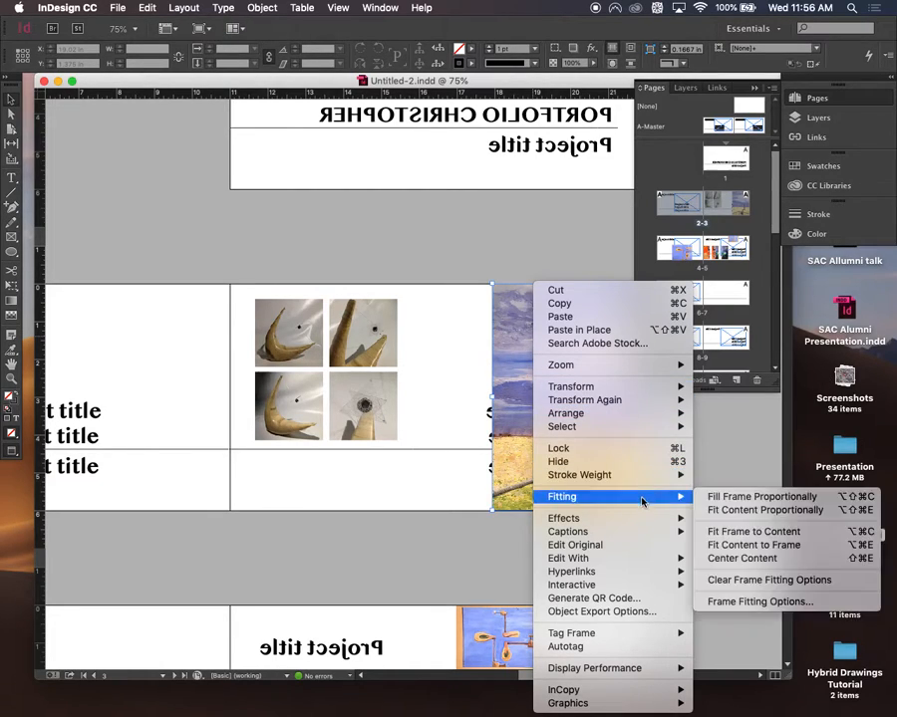
{"action": "mouse_move", "coordinate": [642, 520]}
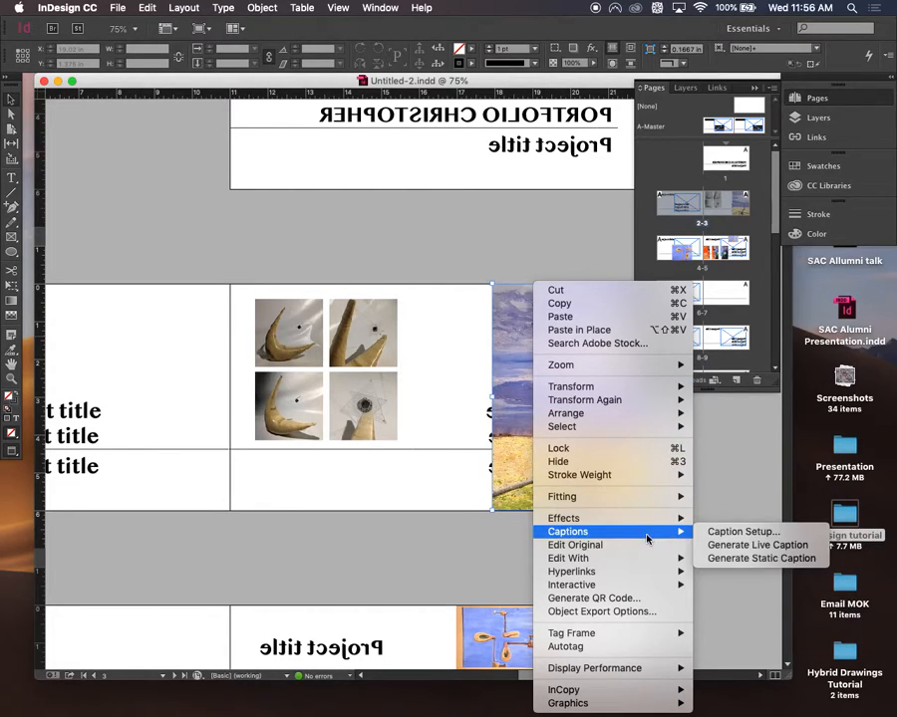
{"action": "left_click", "coordinate": [734, 567]}
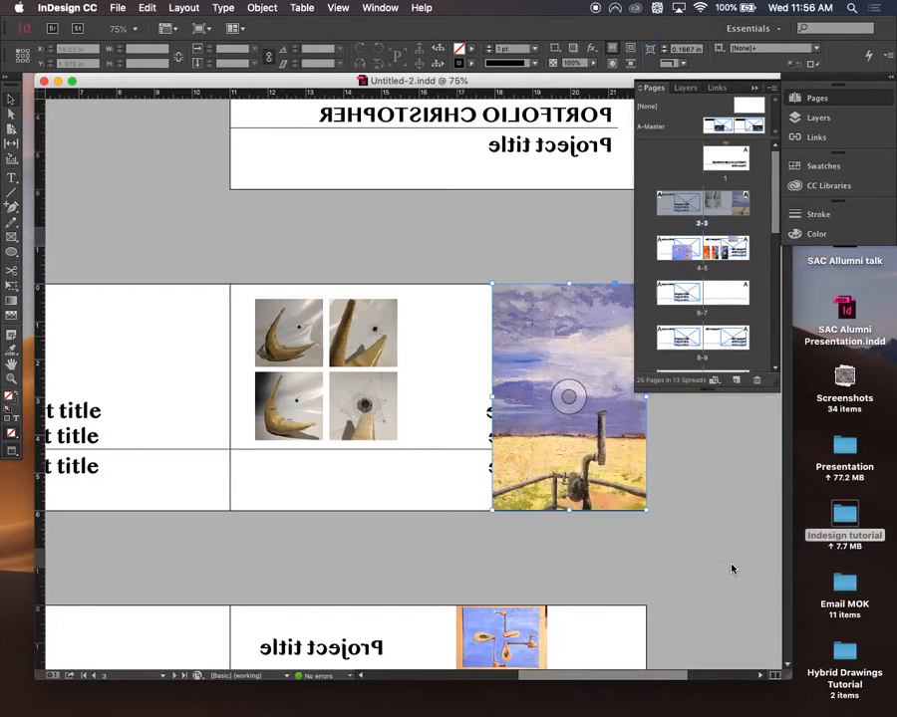
{"action": "left_click", "coordinate": [635, 481]}
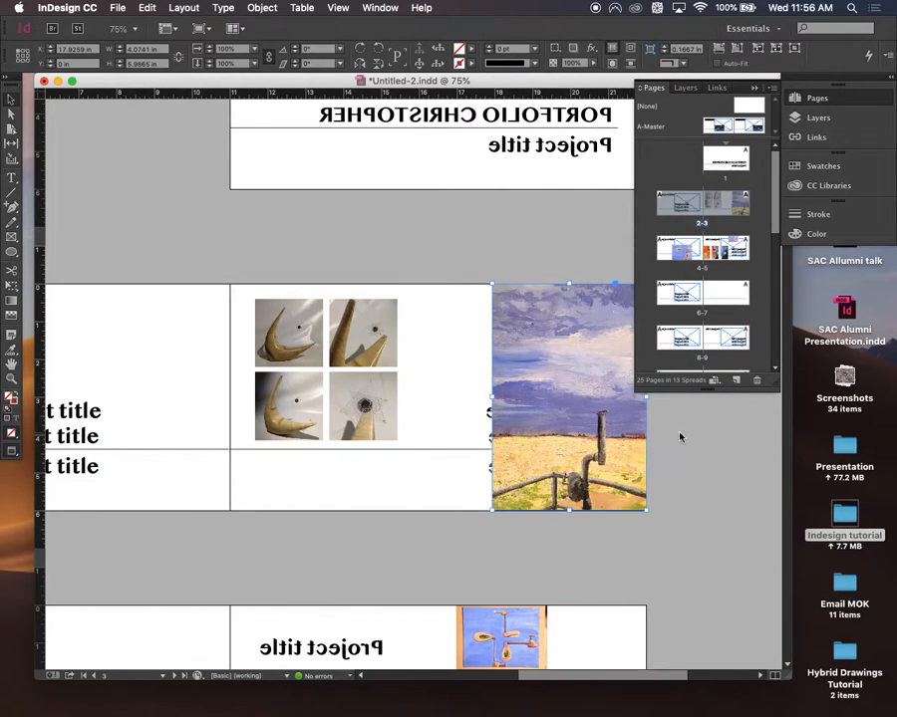
Select the four horn photos on page 3 and open them for editing in Adobe Photoshop CC 2015
{"action": "key", "text": "super+equal"}
{"action": "key", "text": "super+equal"}
{"action": "left_click", "coordinate": [236, 338]}
{"action": "scroll", "coordinate": [236, 337], "scroll_direction": "left", "scroll_amount": 5}
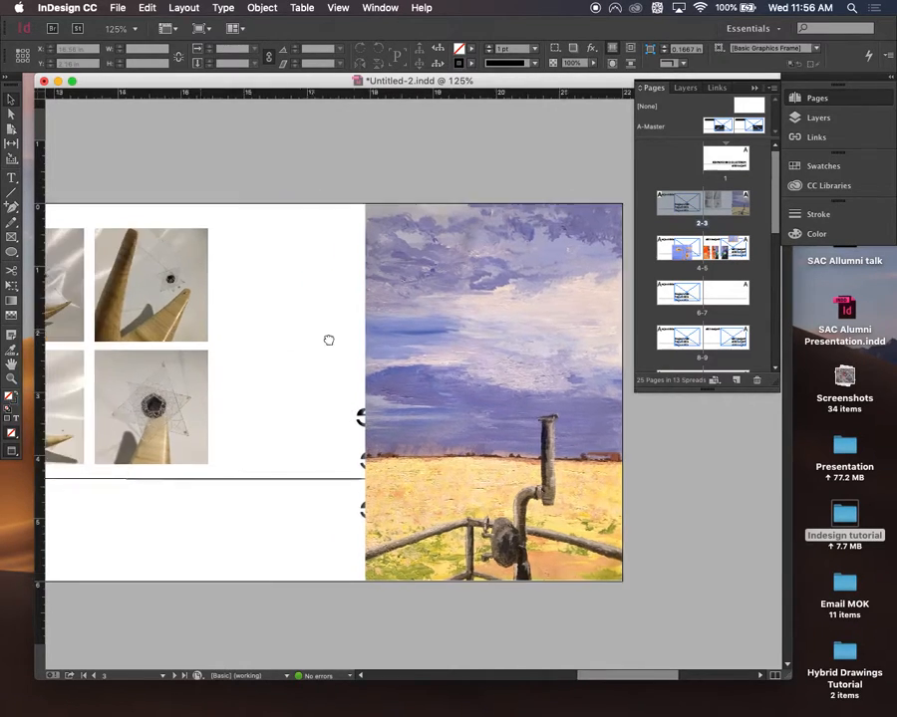
{"action": "left_click_drag", "start_coordinate": [538, 463], "coordinate": [247, 311]}
{"action": "right_click", "coordinate": [246, 311]}
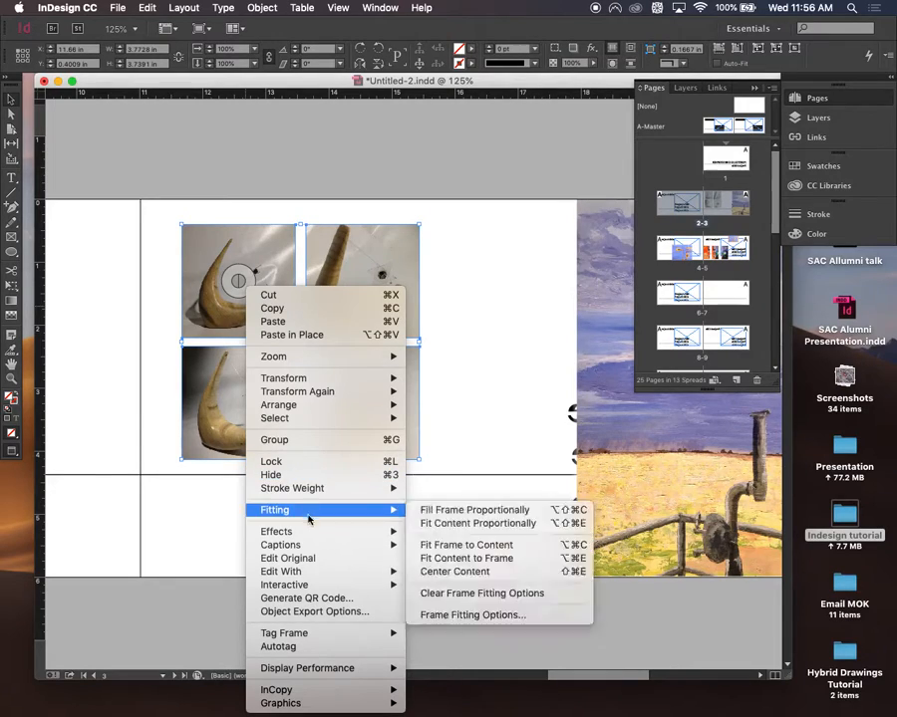
{"action": "mouse_move", "coordinate": [333, 574]}
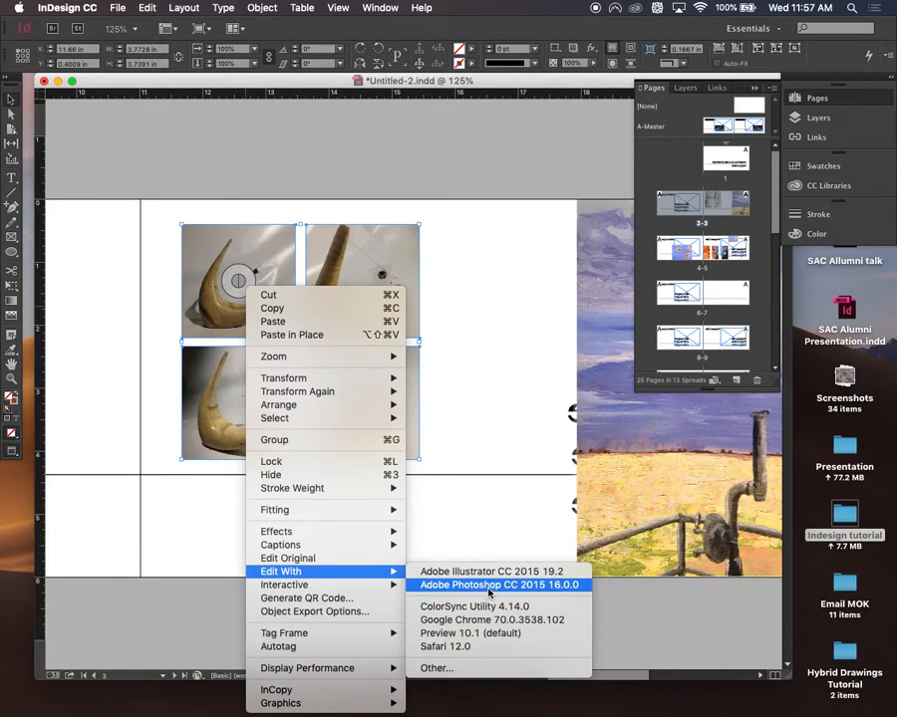
{"action": "left_click", "coordinate": [489, 590]}
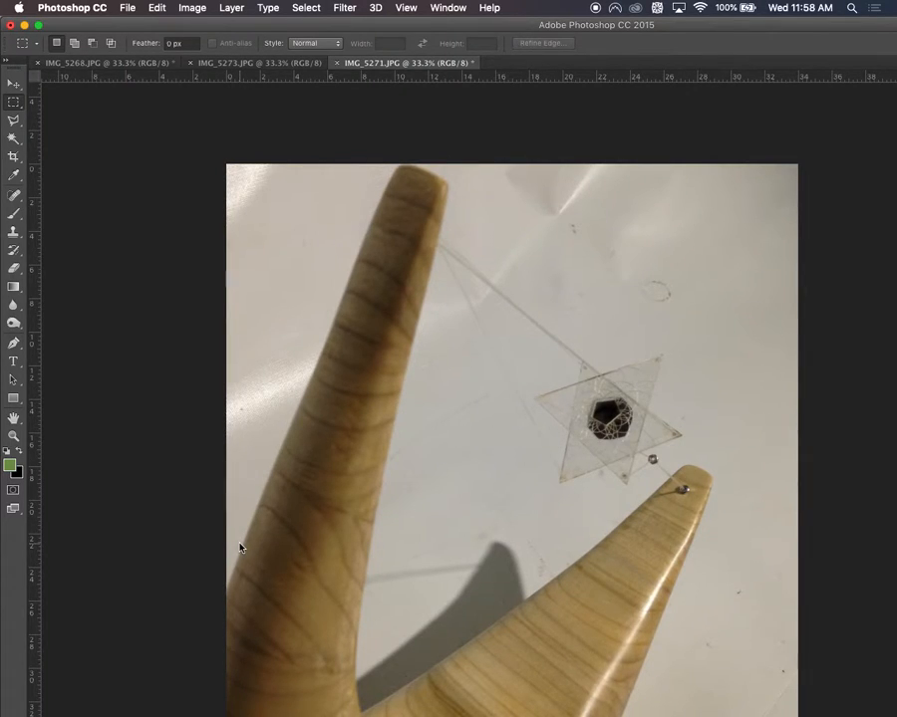
Apply automatic Curves and automatic Levels corrections to the horn photo IMG_5271.JPG
{"action": "key", "text": "super+m"}
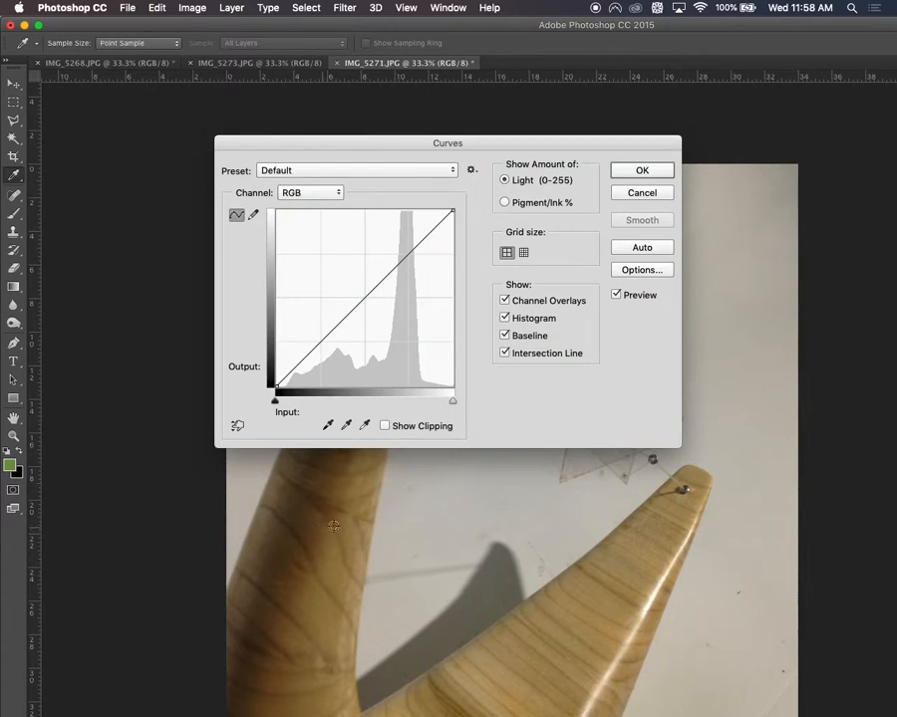
{"action": "left_click", "coordinate": [641, 247]}
{"action": "left_click", "coordinate": [642, 171]}
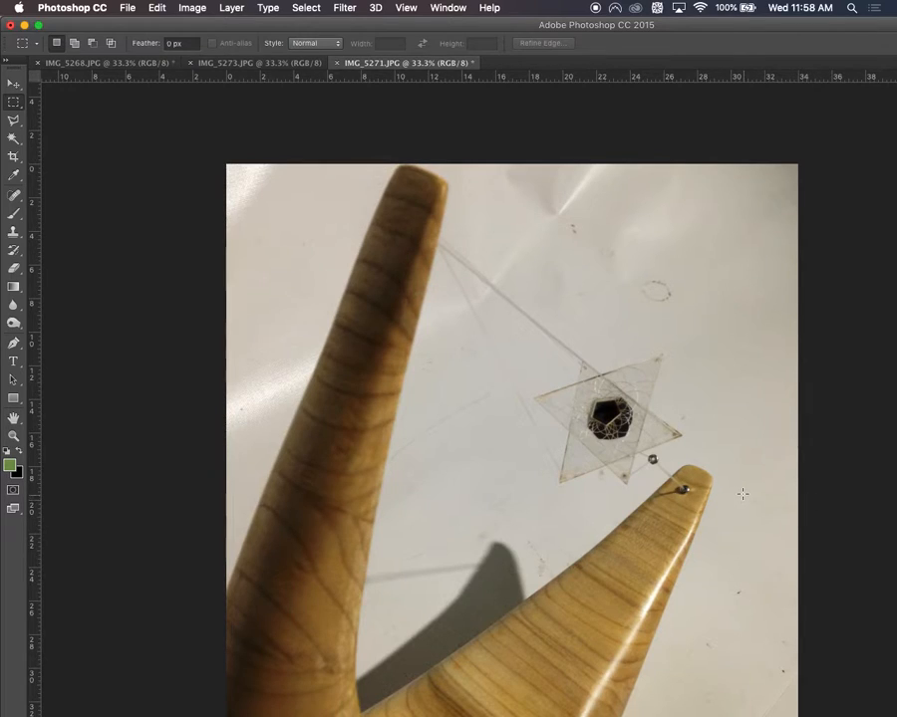
{"action": "key", "text": "super+l"}
{"action": "left_click", "coordinate": [563, 233]}
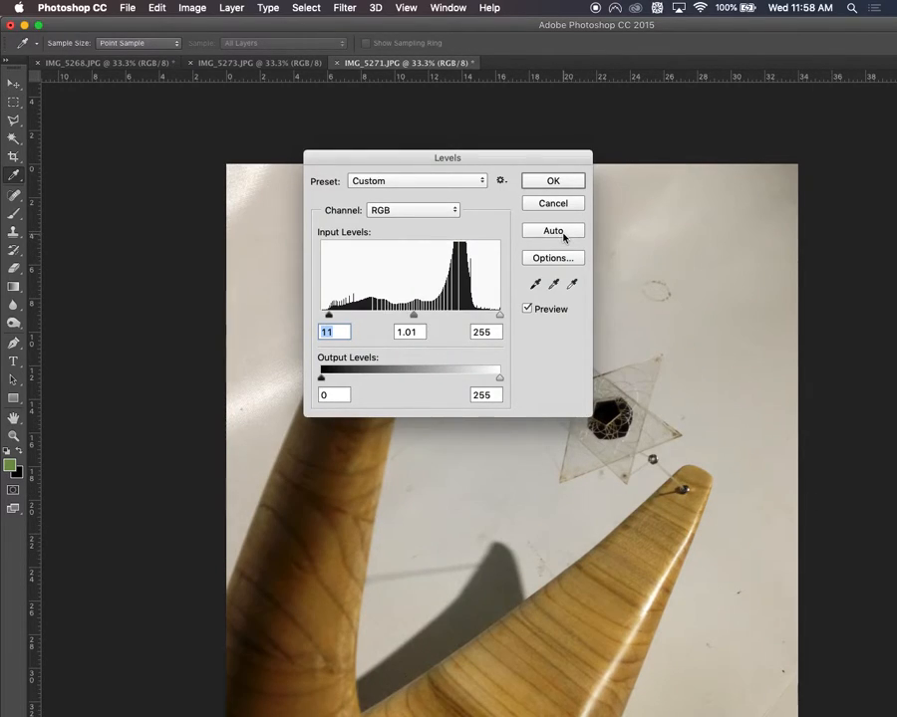
{"action": "left_click", "coordinate": [548, 184]}
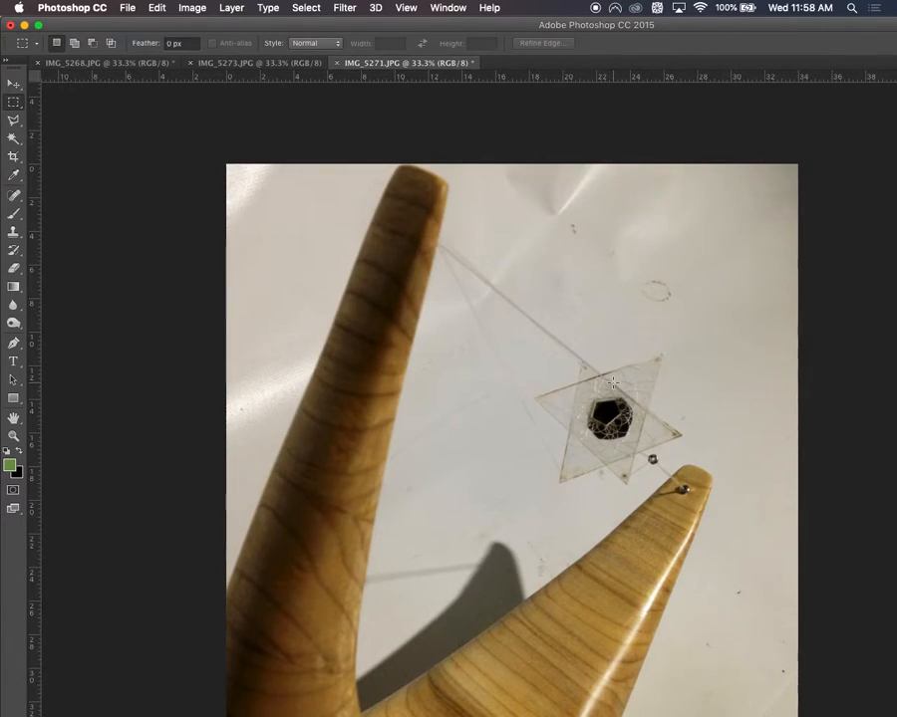
Convert IMG_5271.JPG to grayscale with a Black & White adjustment using the automatic color mix
{"action": "left_click", "coordinate": [193, 8]}
{"action": "mouse_move", "coordinate": [201, 47]}
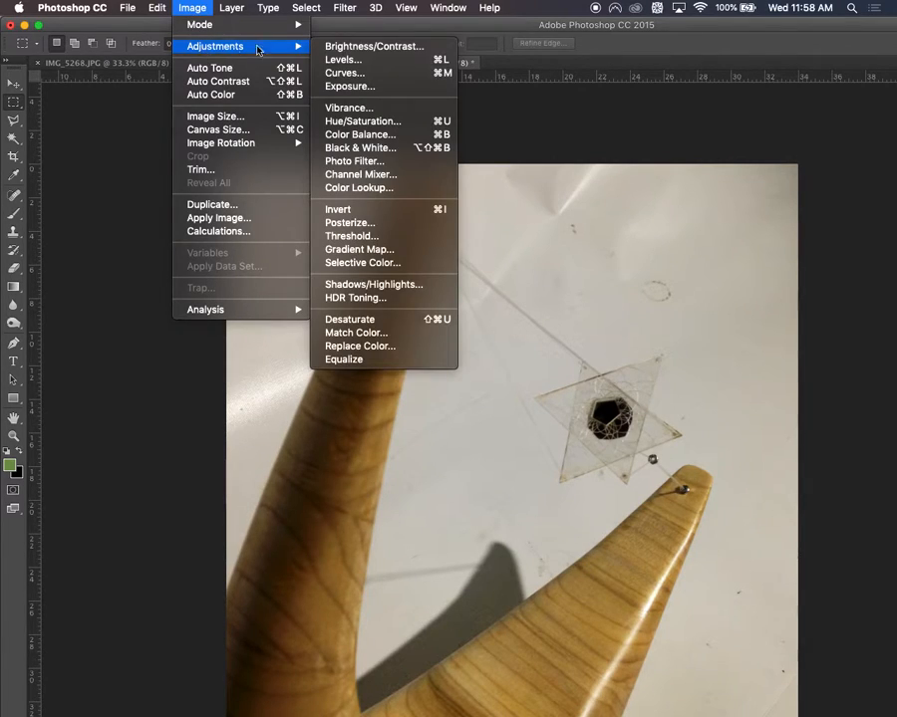
{"action": "left_click", "coordinate": [359, 146]}
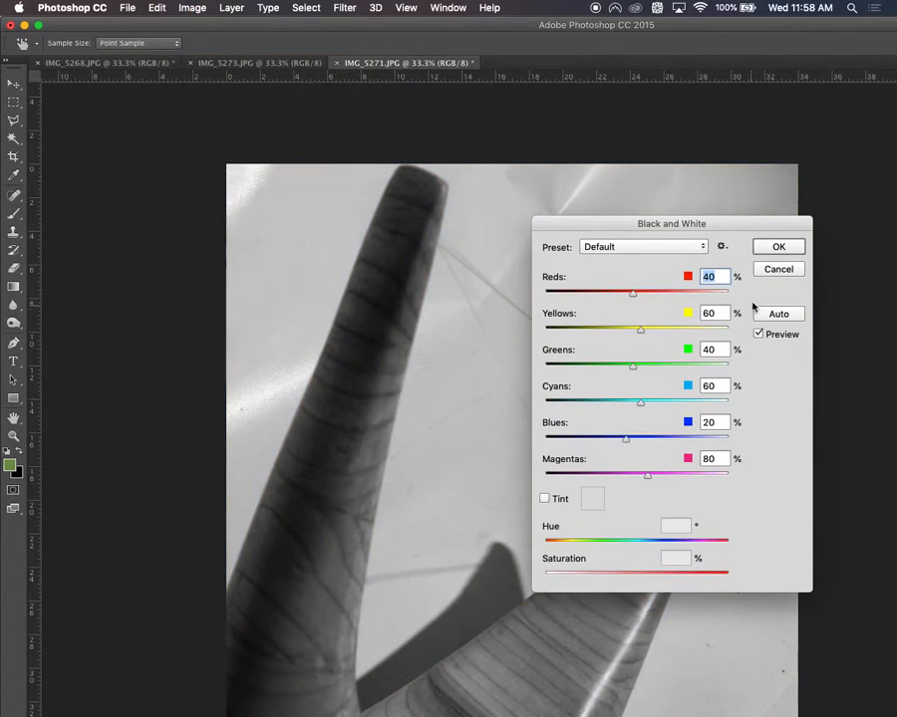
{"action": "left_click", "coordinate": [774, 313]}
{"action": "left_click", "coordinate": [779, 246]}
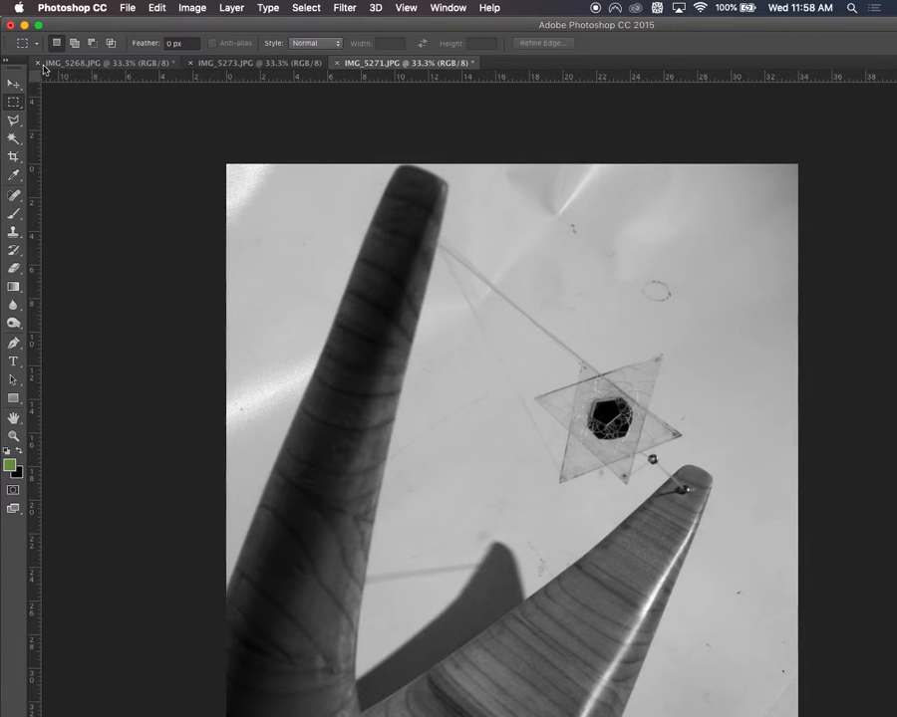
Save IMG_5271.JPG as a baseline JPEG at maximum quality 12, then return to the InDesign layout and deselect the four horn photos
{"action": "left_click", "coordinate": [127, 8]}
{"action": "left_click", "coordinate": [149, 142]}
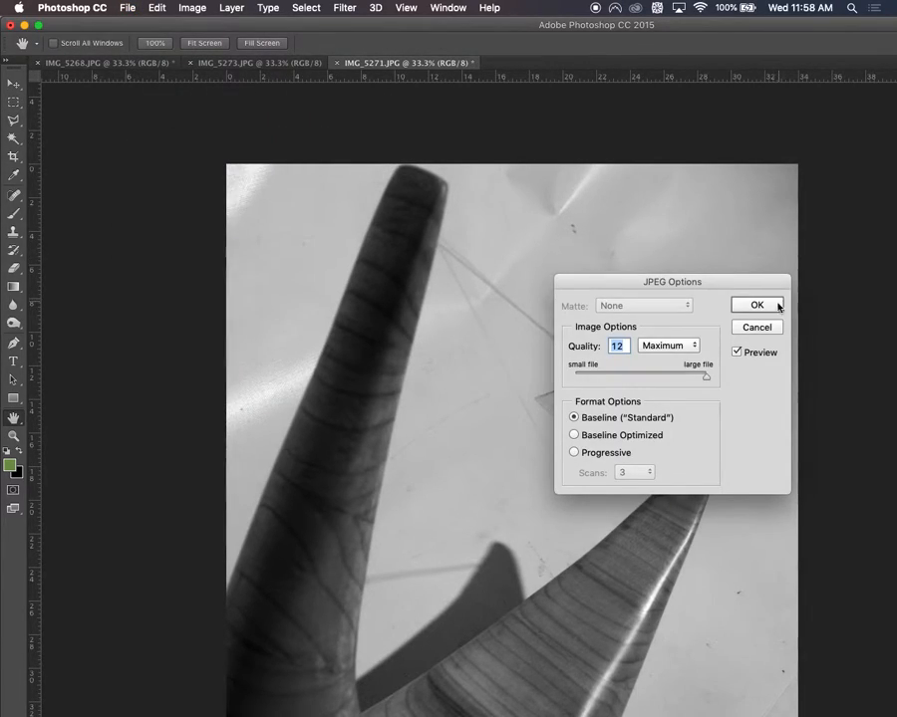
{"action": "left_click", "coordinate": [765, 304]}
{"action": "left_click", "coordinate": [24, 24]}
{"action": "left_click", "coordinate": [495, 411]}
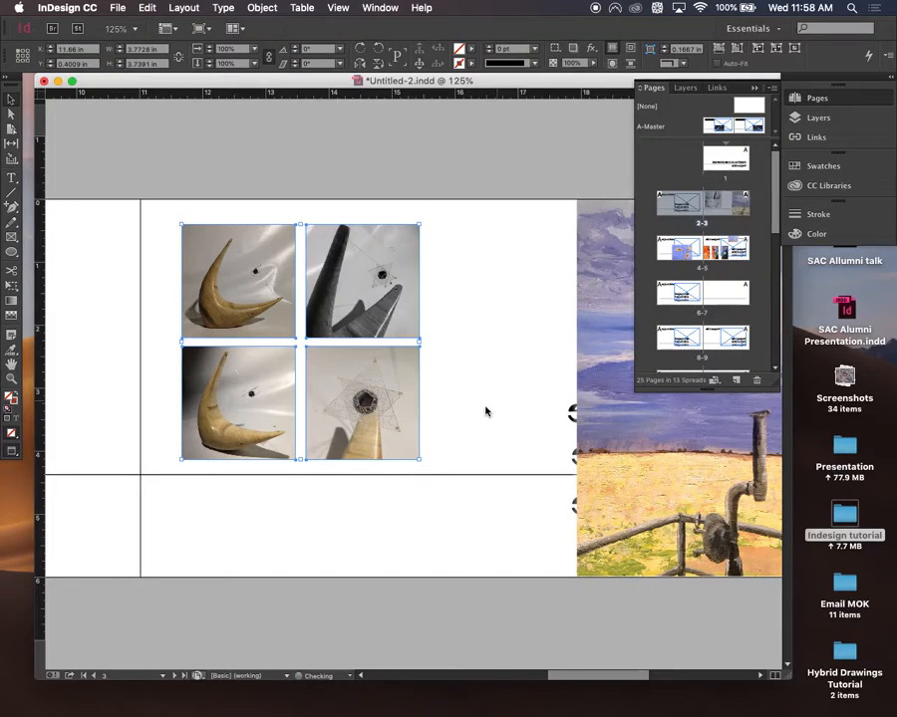
{"action": "left_click", "coordinate": [507, 411]}
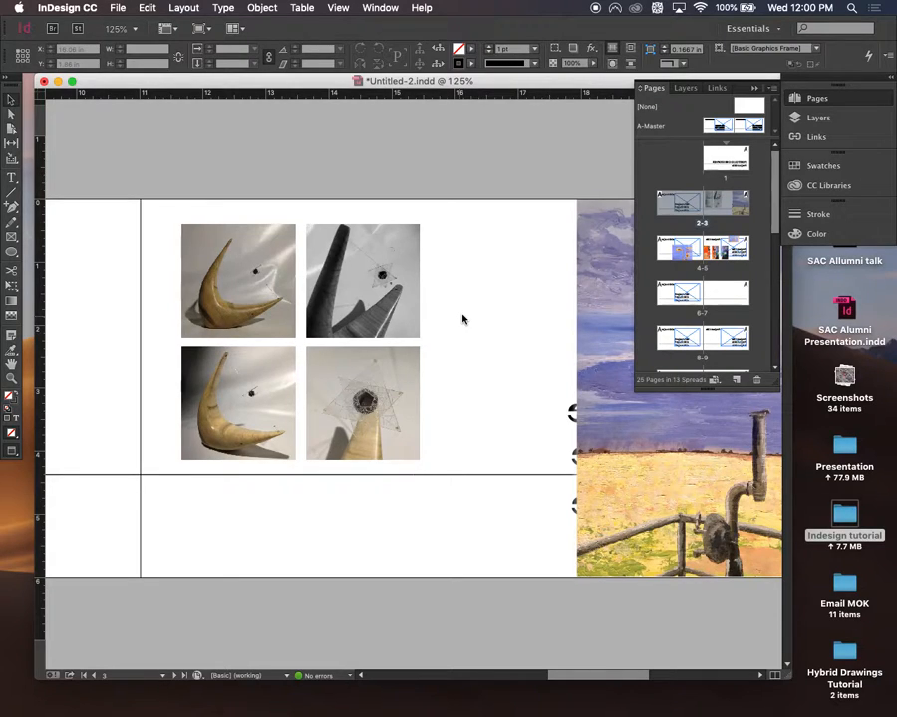
{"action": "key", "text": "super+minus"}
{"action": "key", "text": "super+minus"}
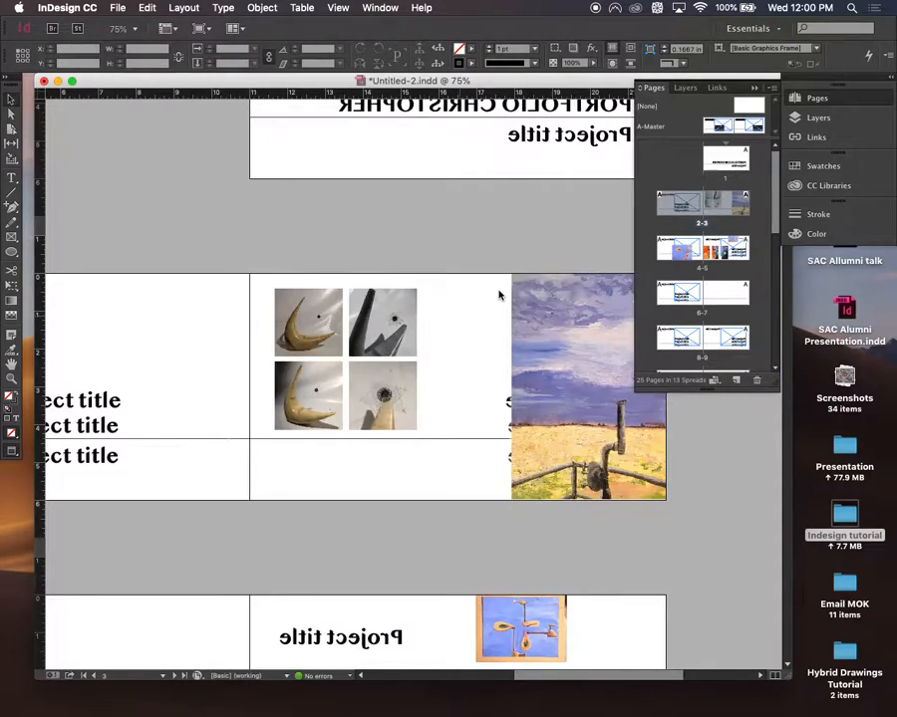
{"action": "key", "text": "super+minus"}
{"action": "key", "text": "super+minus"}
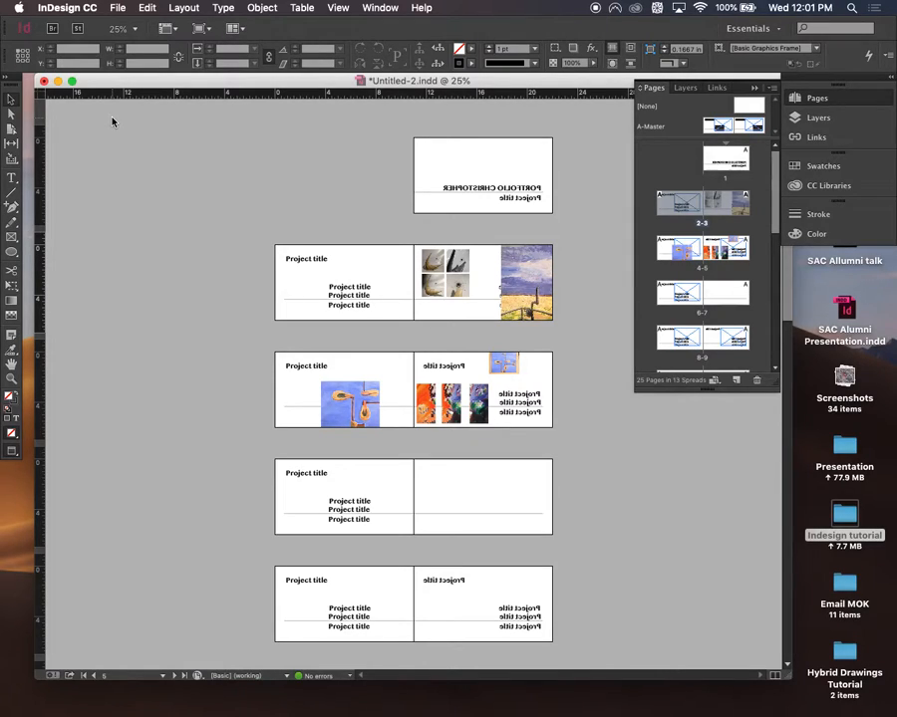
{"action": "mouse_move", "coordinate": [742, 708]}
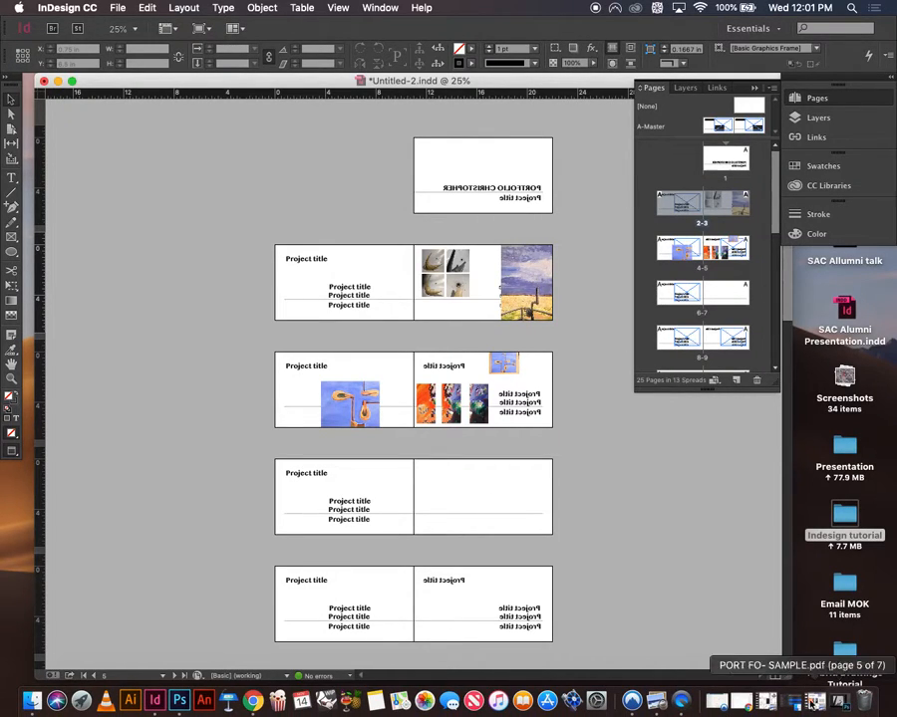
{"action": "left_click", "coordinate": [682, 702]}
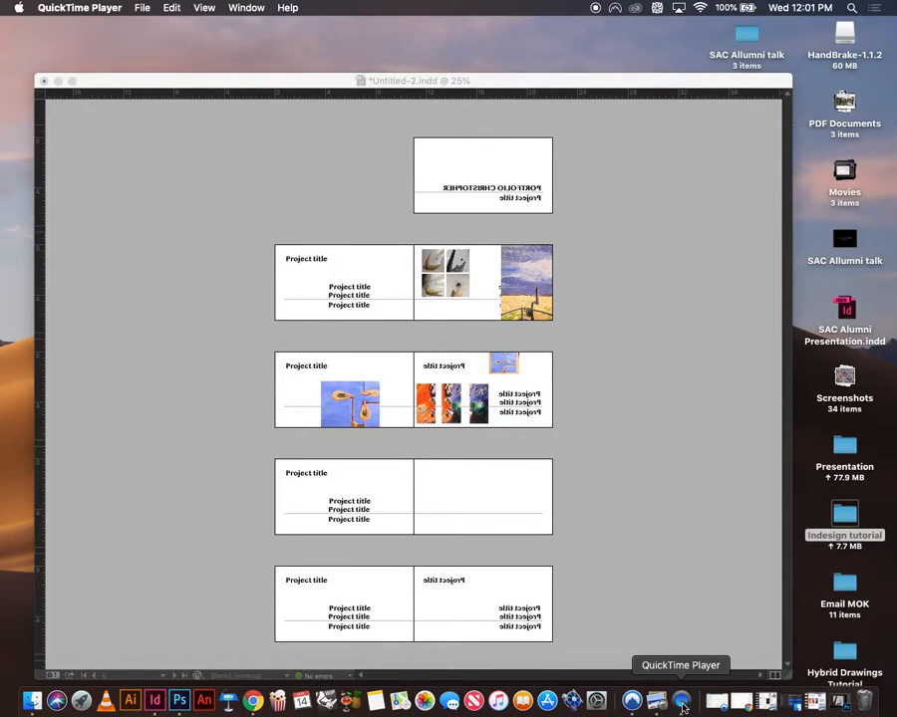
{"action": "right_click", "coordinate": [683, 704]}
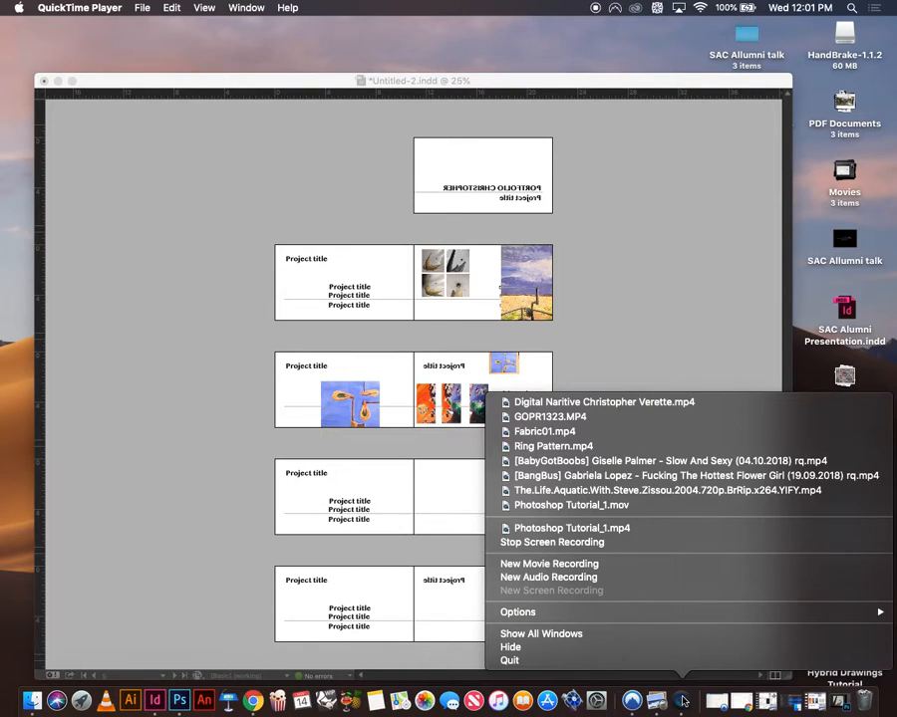